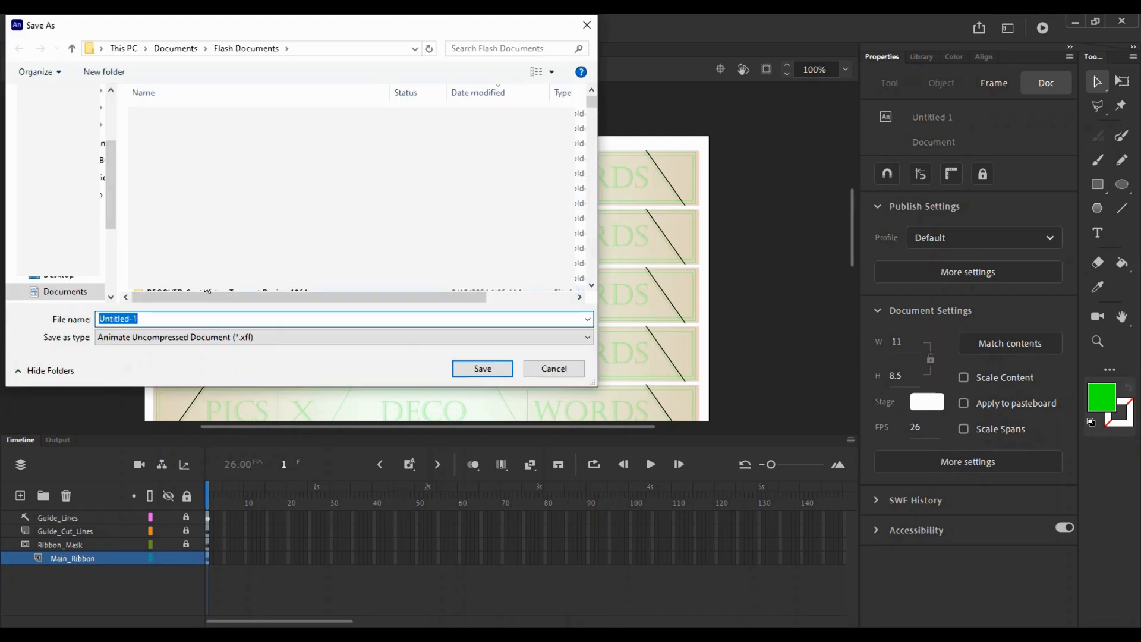
- Save the sheet as 'Memorial Ribbon' in Flash Documents, then drag the top strip toward the left edge
left_click_drag(276, 36, 555, 128)
type("de")
key("BackSpace")
key("BackSpace")
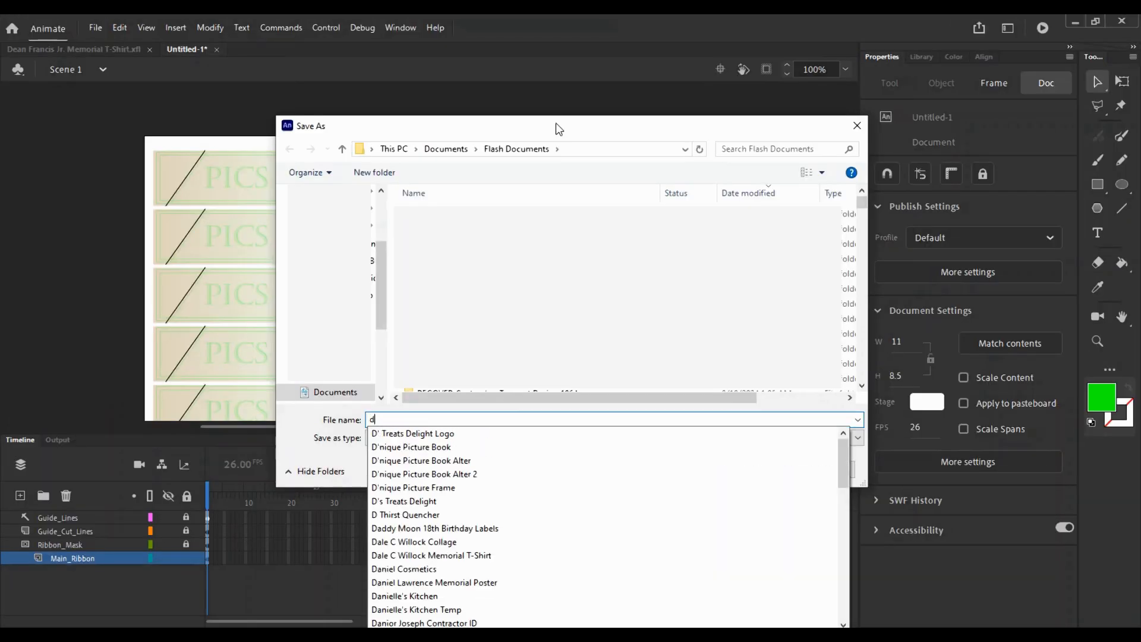
type("De")
key("Down")
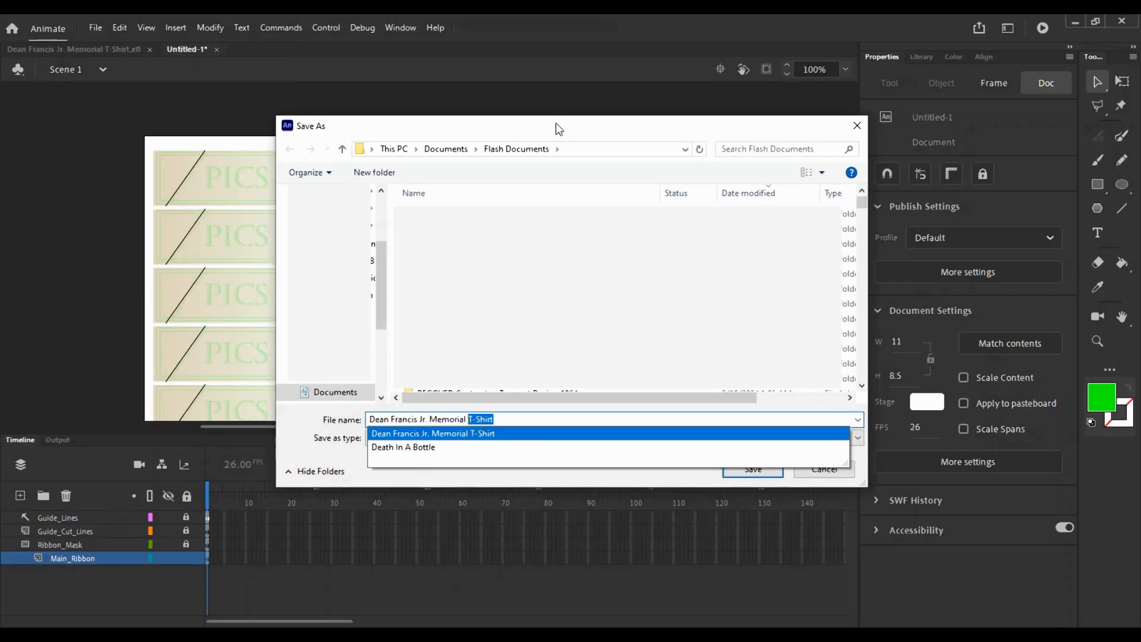
type("Ribbon")
key("Return")
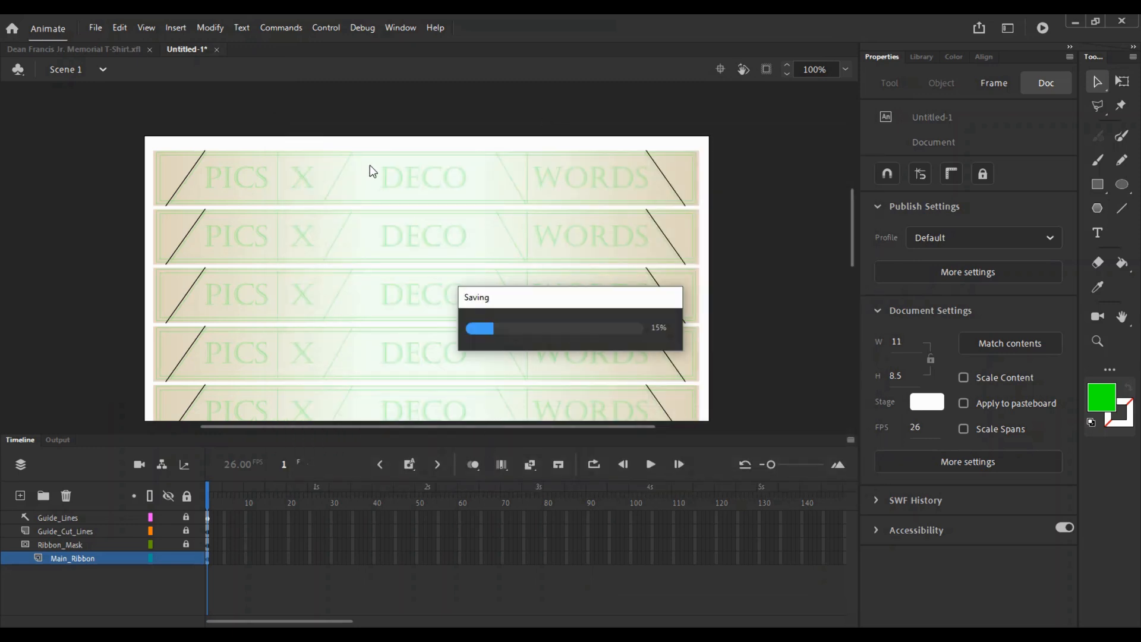
left_click(405, 168)
left_click_drag(405, 168, 97, 220)
- Undo the strip move and place a ribbon copy, rotated to vertical, off the page's left side
key("ctrl+z")
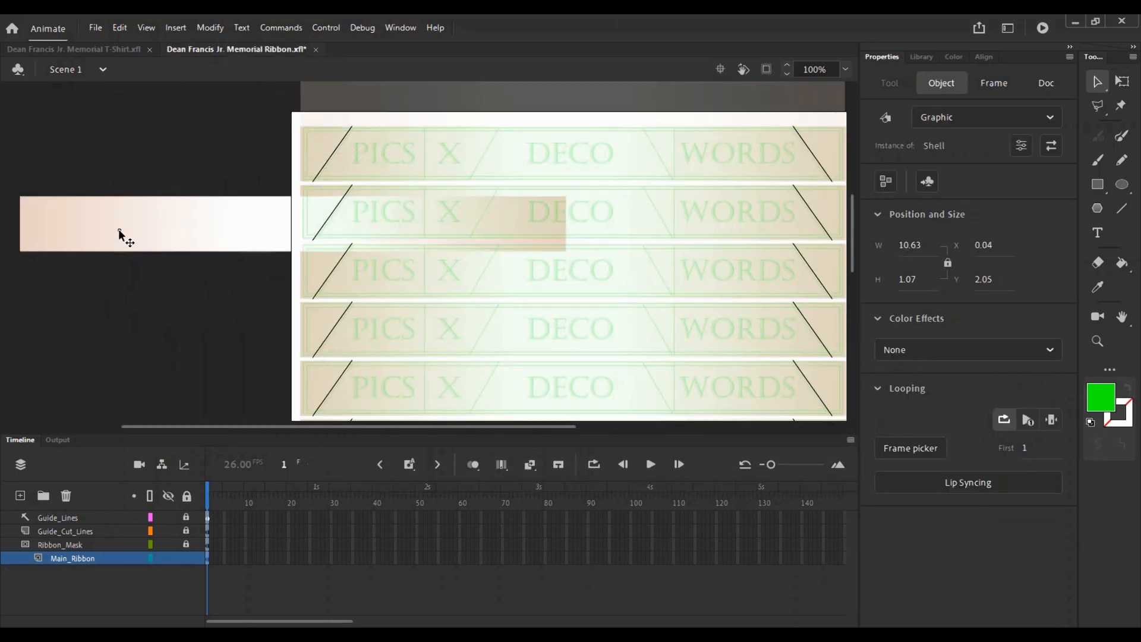
key("q")
left_click_drag(571, 256, 348, 95)
left_click_drag(297, 198, 463, 153)
left_click_drag(452, 187, 251, 295)
key("v")
double_click(272, 239)
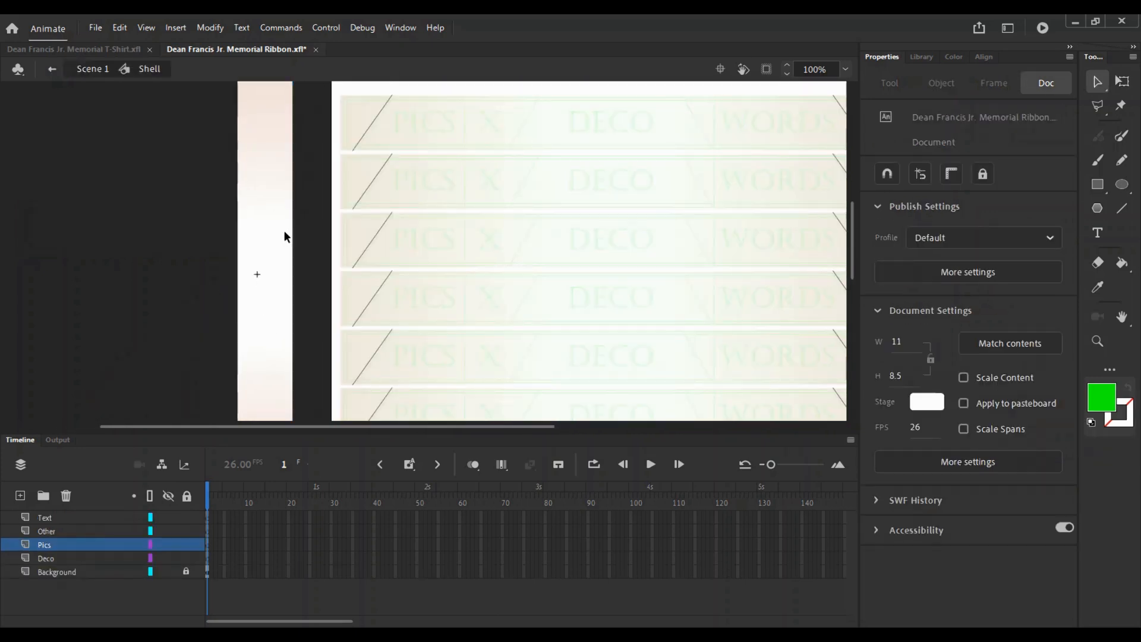
double_click(323, 156)
- Set the band's linear gradient to red EC0000 at both ends with a white centre stop
left_click_drag(588, 123, 384, 209)
double_click(386, 209)
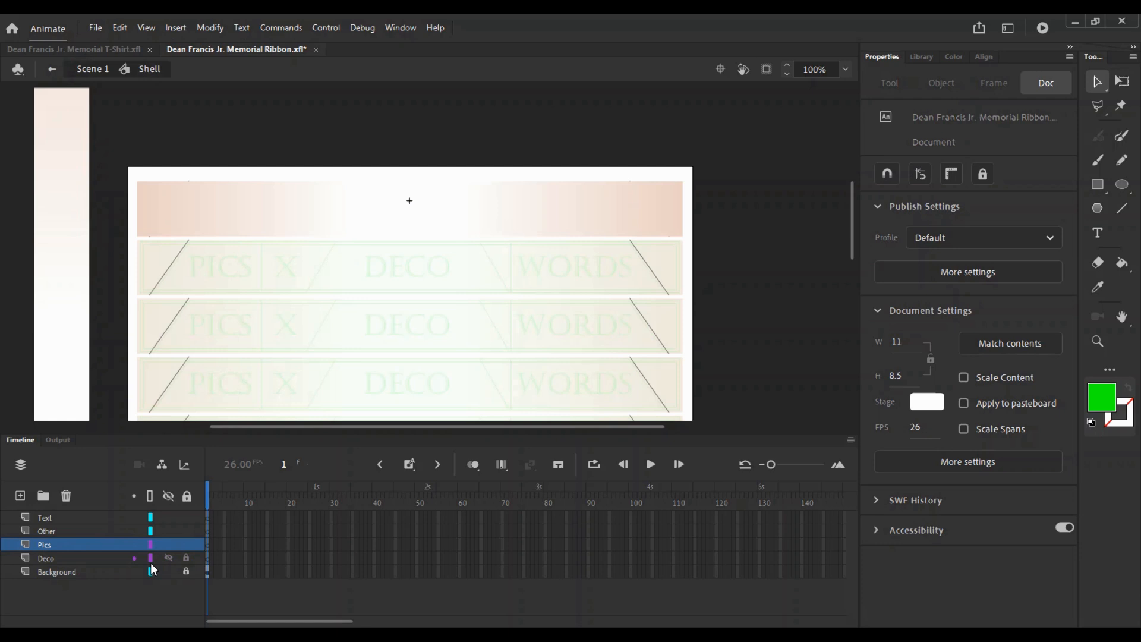
left_click(185, 546)
left_click(566, 219)
left_click(984, 57)
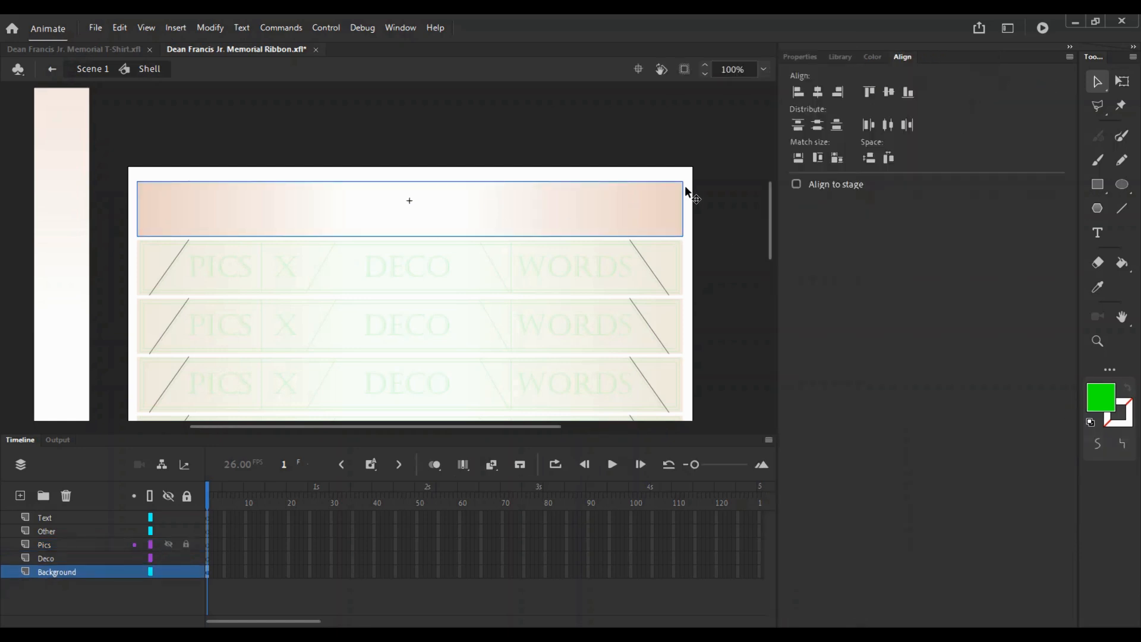
double_click(599, 219)
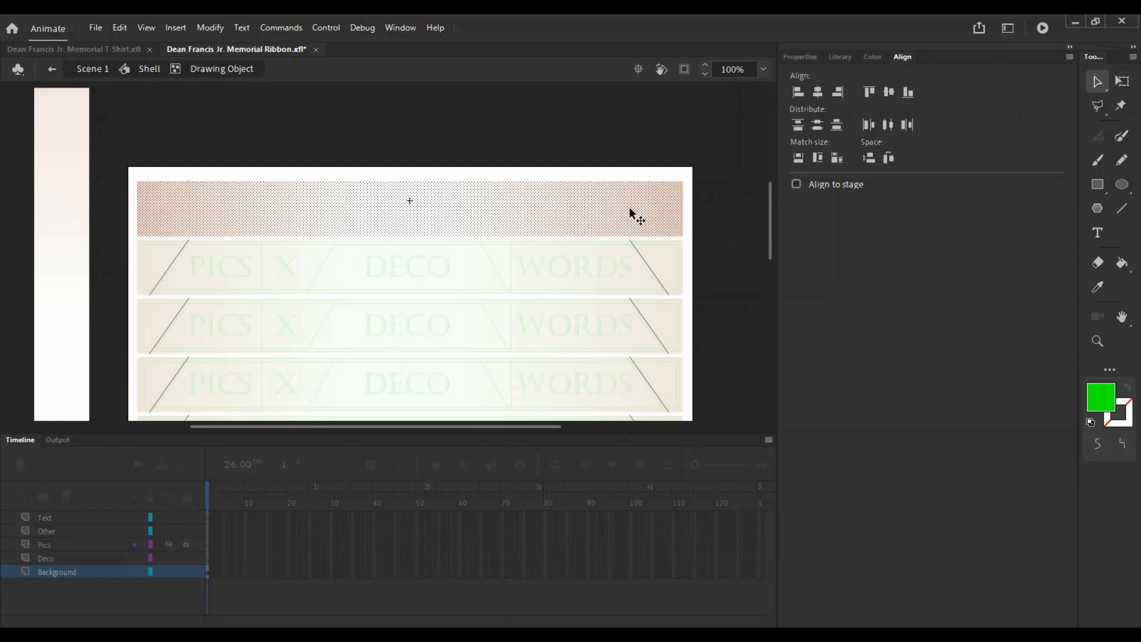
left_click(873, 57)
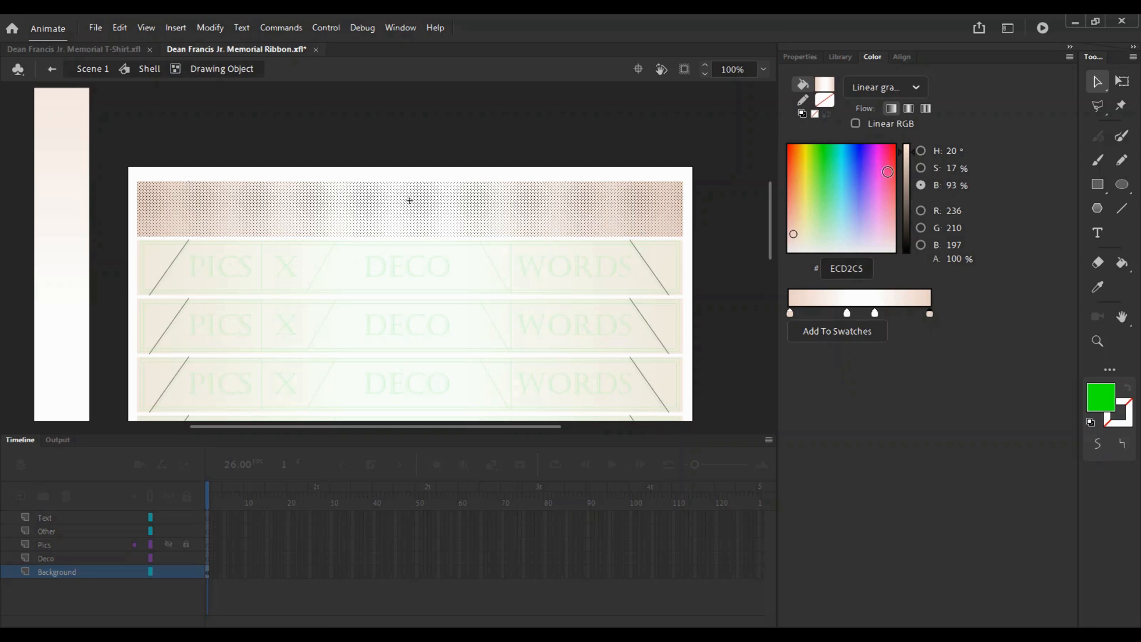
left_click(887, 166)
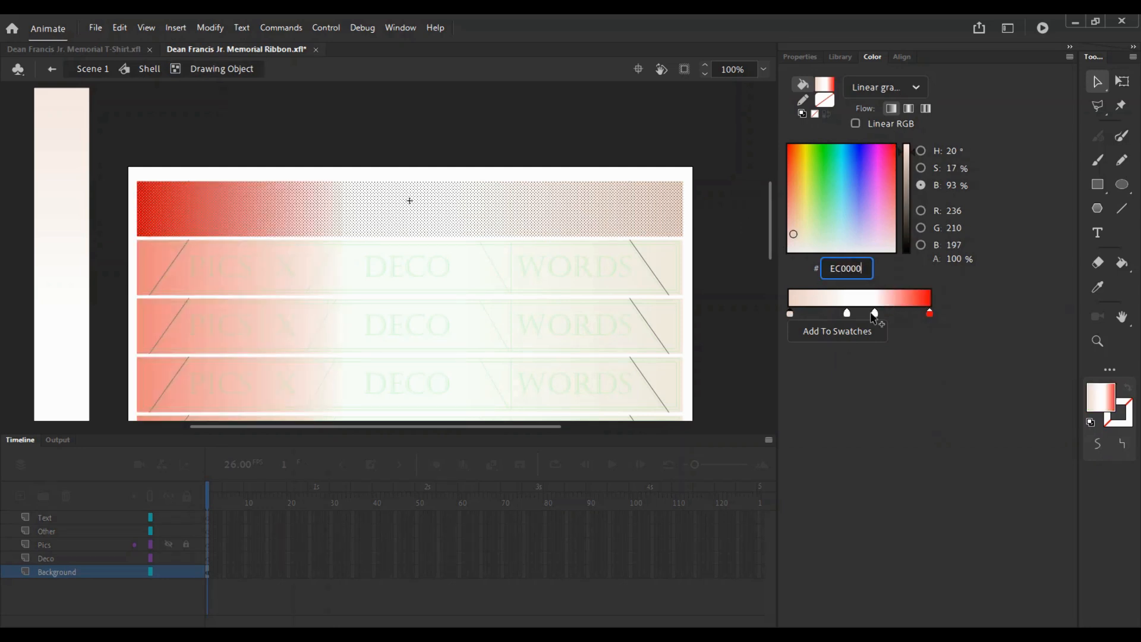
type("EC0000")
key("Return")
left_click_drag(847, 315, 843, 313)
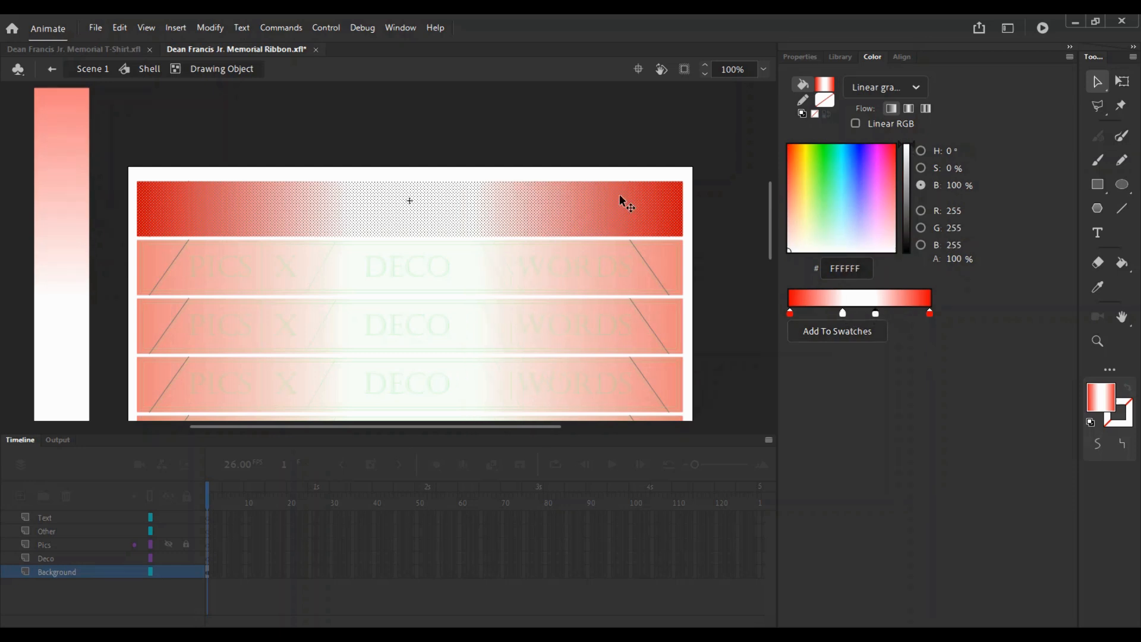
- Return to the main scene and pan to view the recoloured ribbon strips
double_click(565, 137)
double_click(534, 128)
double_click(460, 220)
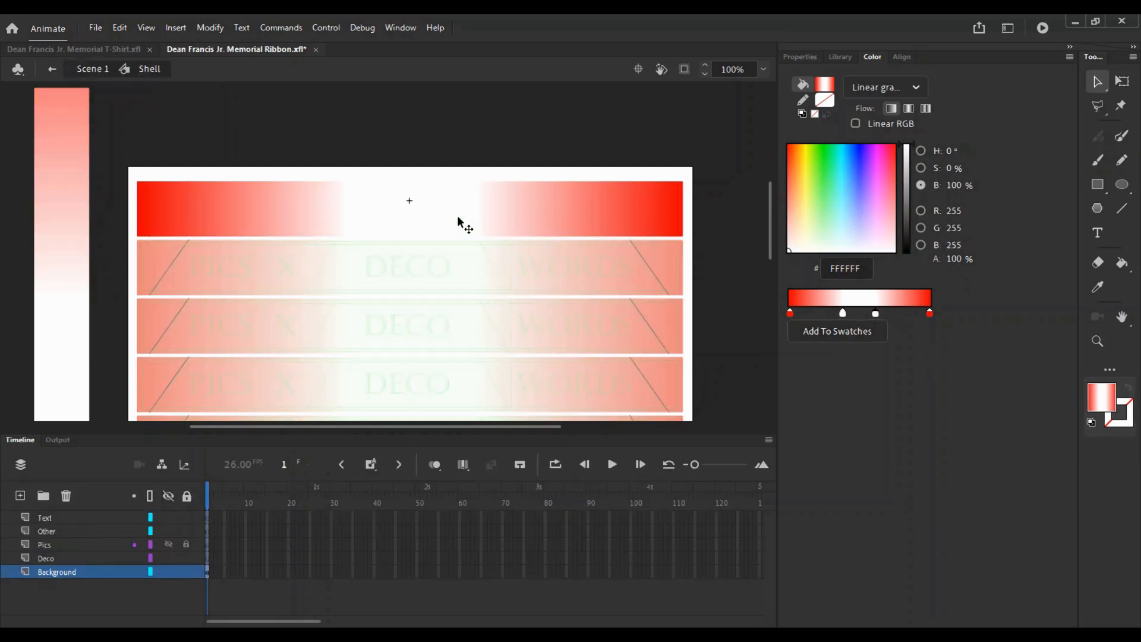
left_click_drag(120, 357, 234, 308)
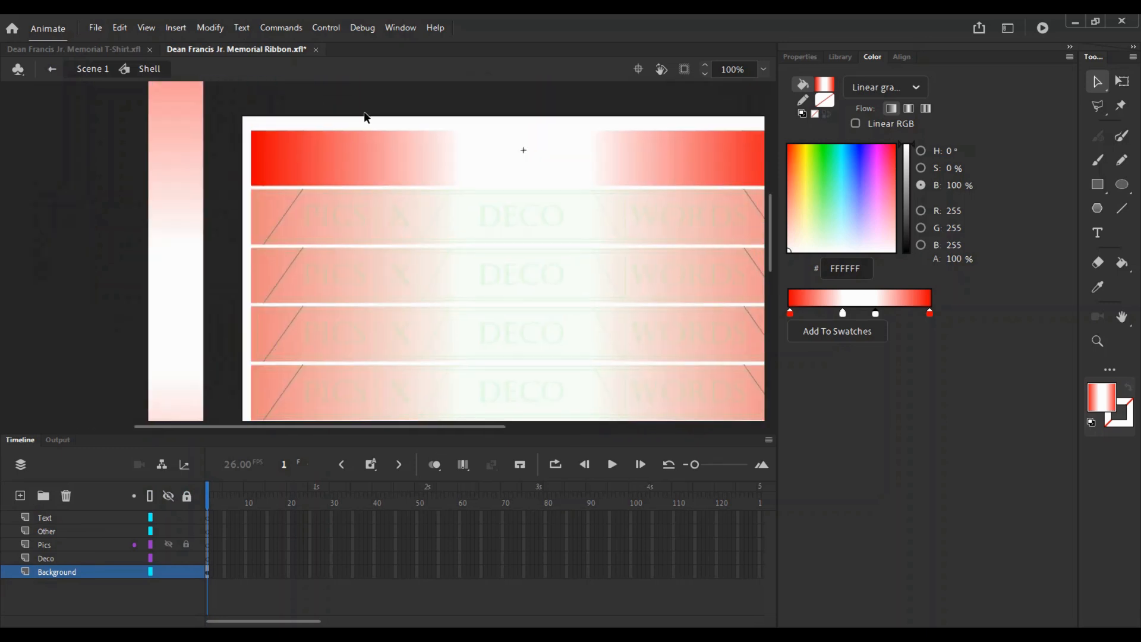
double_click(365, 114)
left_click_drag(517, 192, 372, 176)
left_click_drag(182, 410, 374, 193)
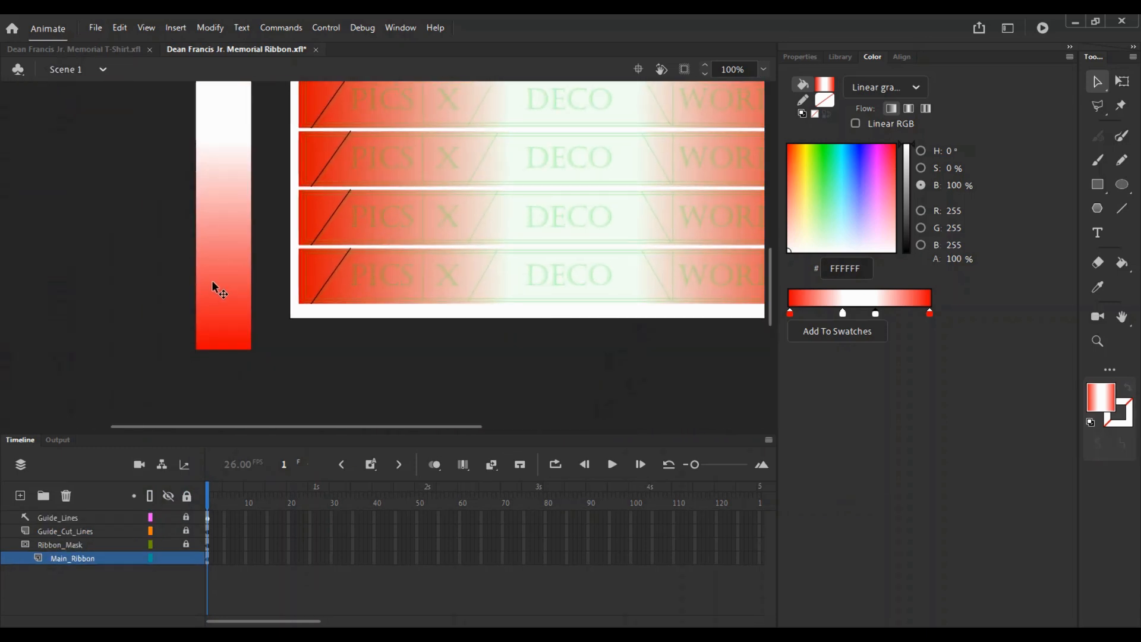
- Paste the Main_Photo portrait from Memorial T-Shirt into the Shell symbol's Pics layer
left_click(213, 289)
double_click(214, 293)
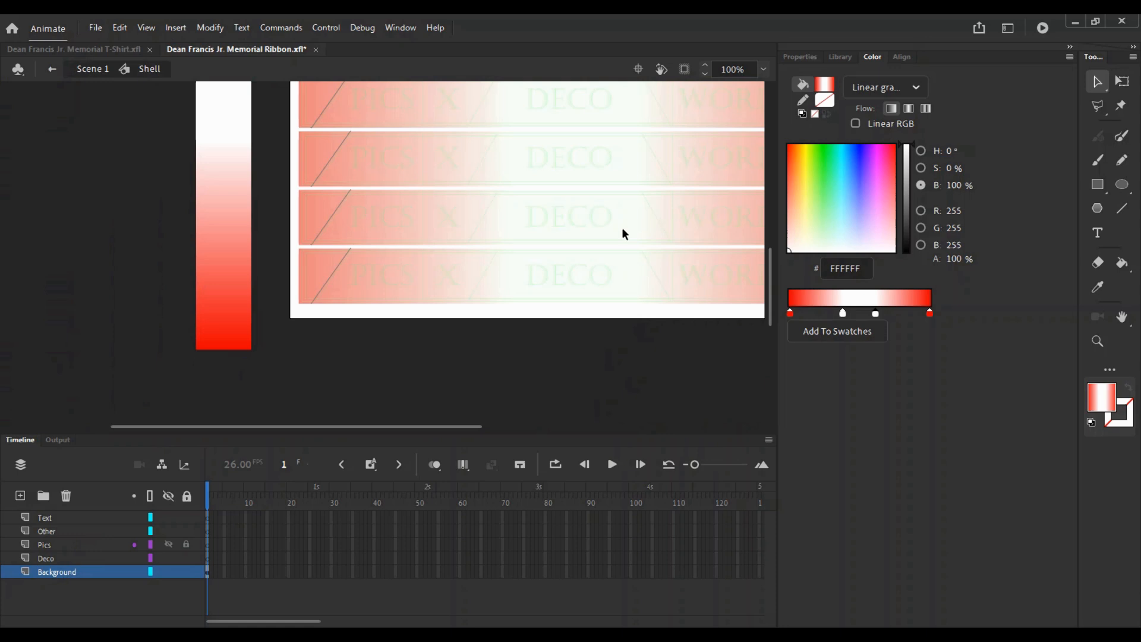
left_click(91, 50)
scroll(119, 557, "up", 3)
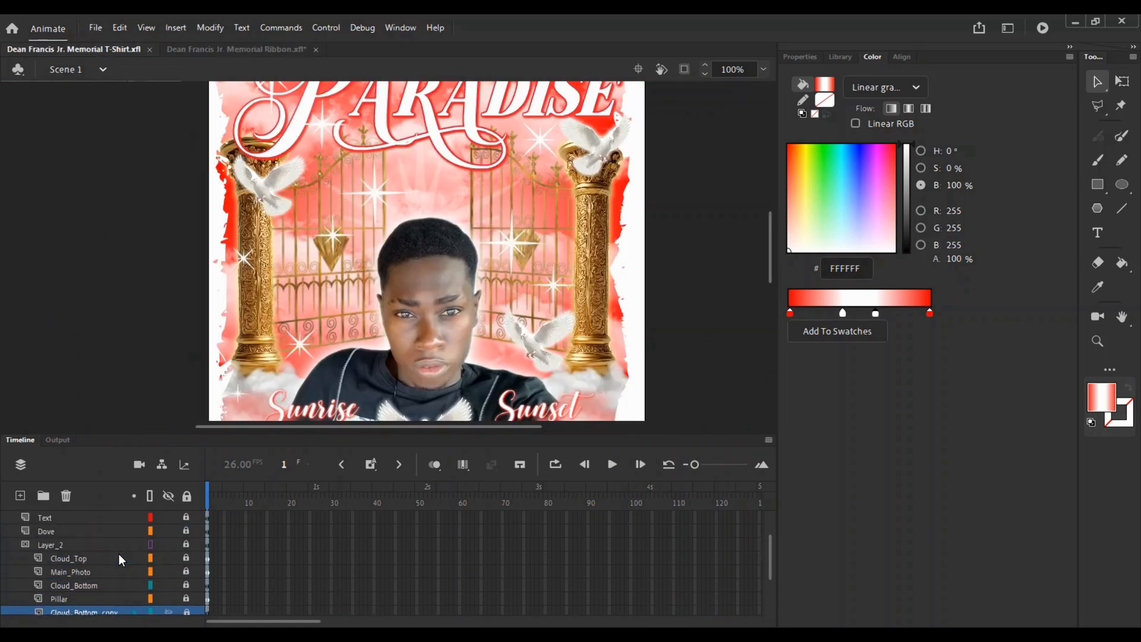
left_click(84, 571)
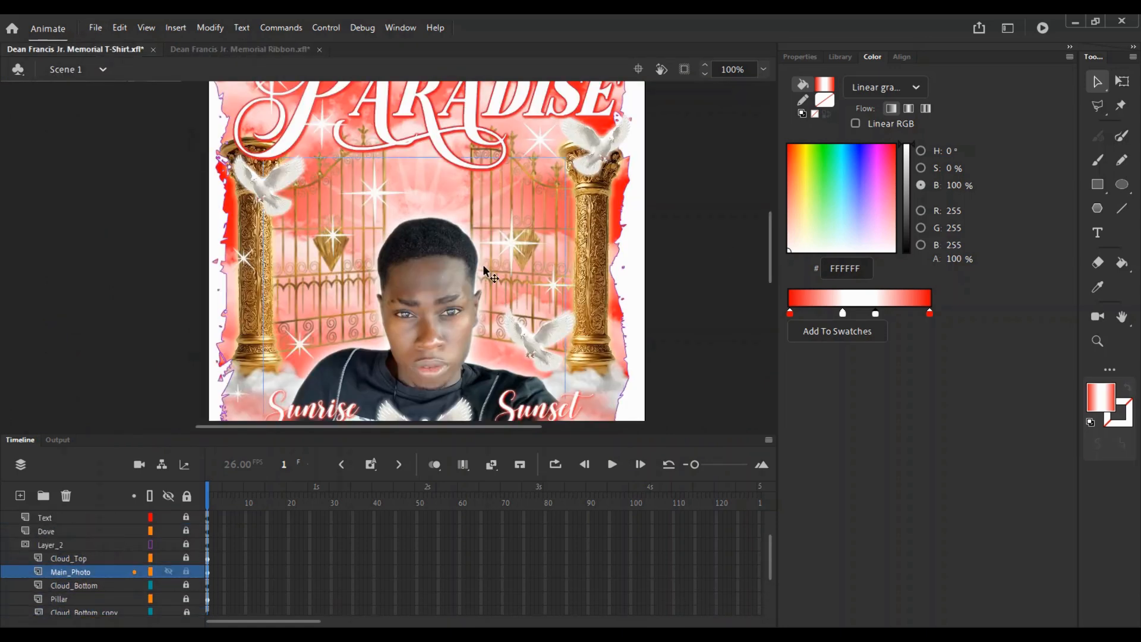
left_click(240, 50)
left_click(51, 545)
key("ctrl+v")
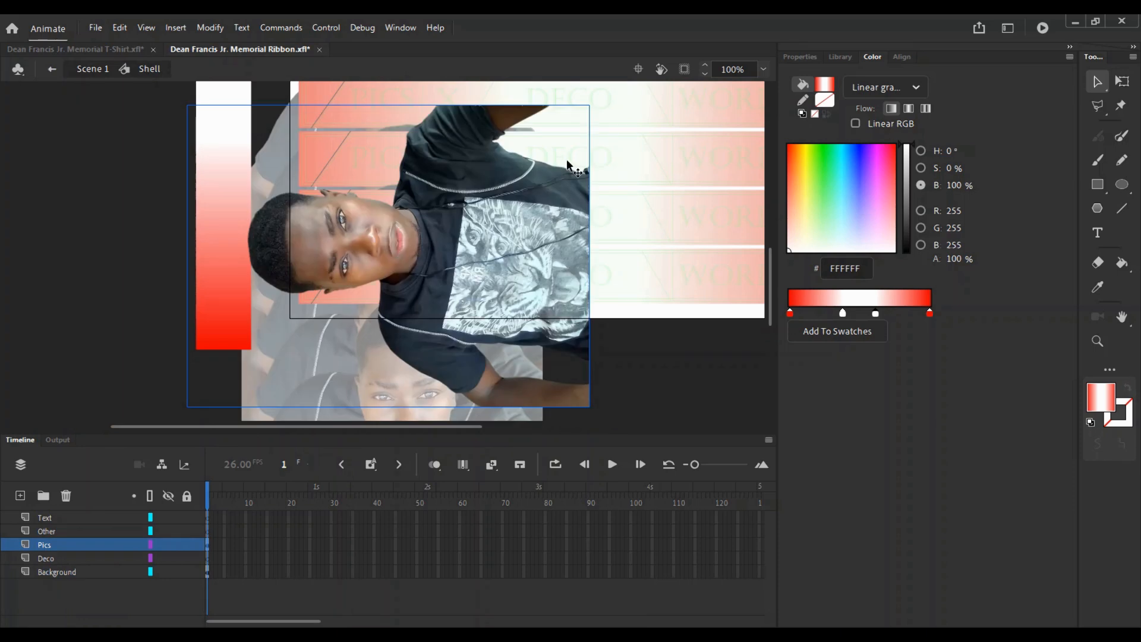
- Rotate the portrait upright, shrink it, and move it onto the strip's red end
key("q")
left_click_drag(597, 116, 523, 392)
left_click_drag(425, 308, 298, 285)
left_click_drag(333, 250, 341, 354)
left_click_drag(421, 136, 339, 284)
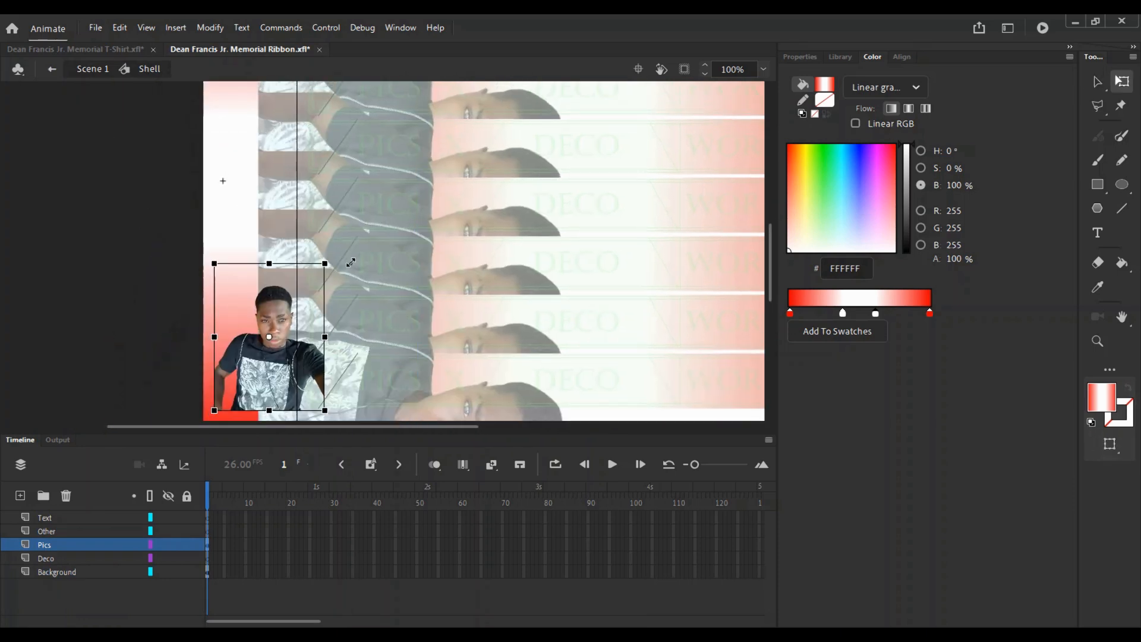
key("z")
left_click(263, 311)
left_click_drag(265, 313, 410, 147)
key("v")
left_click_drag(575, 138, 491, 220)
- Fine-tune the portrait slightly smaller and lower on the red end
key("z")
left_click(519, 185, "alt")
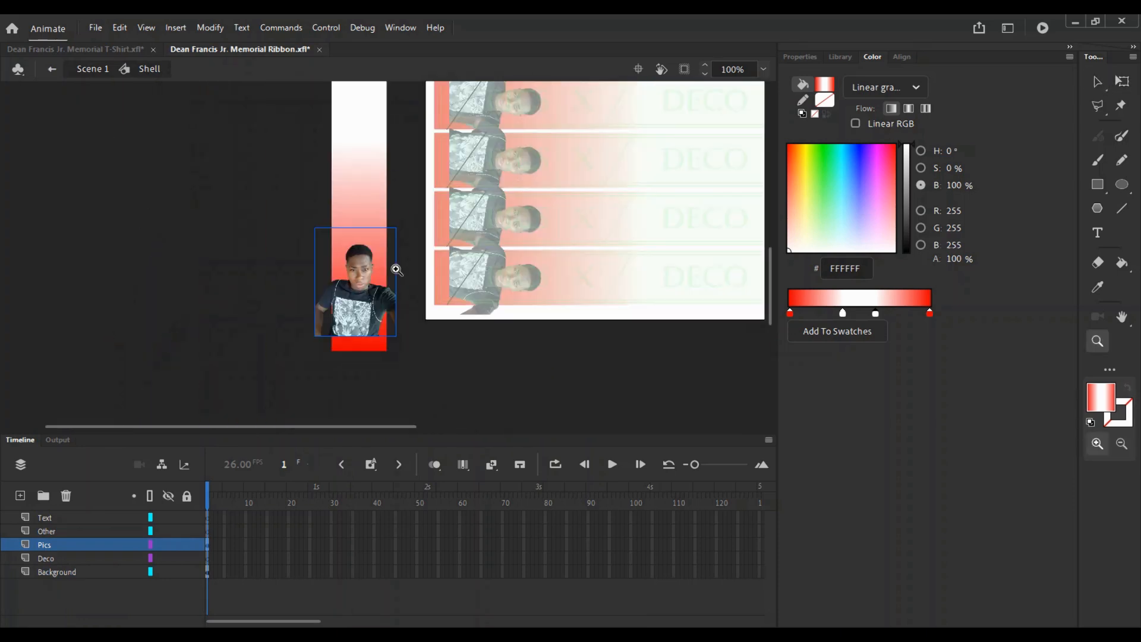
key("v")
left_click_drag(355, 305, 359, 309)
key("q")
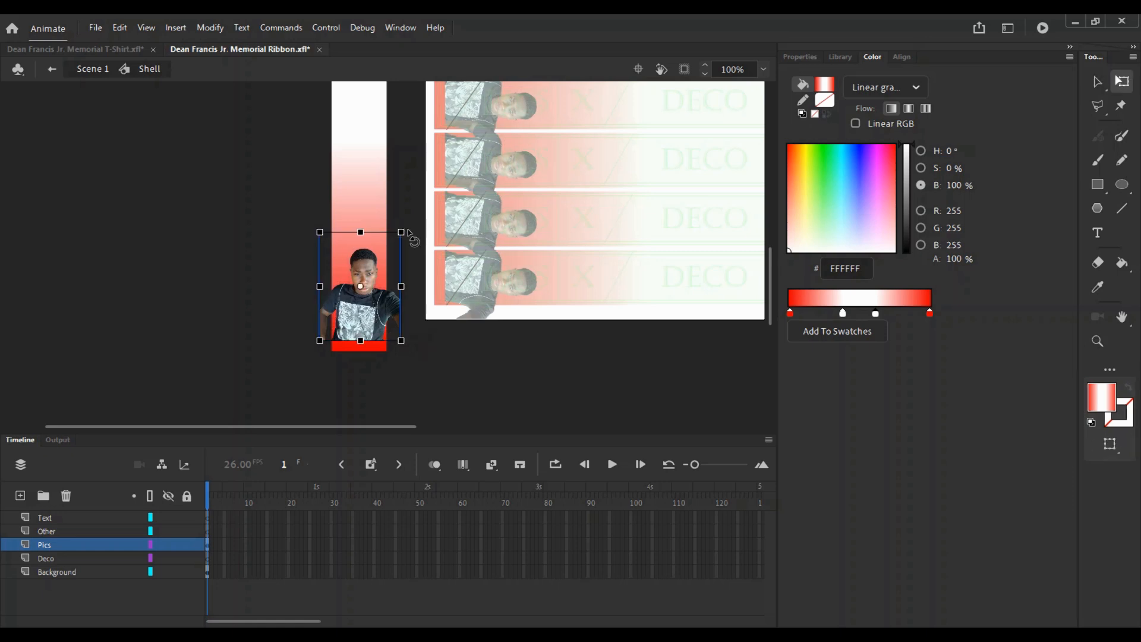
left_click_drag(401, 233, 394, 241)
key("z")
left_click(359, 283)
key("v")
left_click_drag(366, 303, 380, 324)
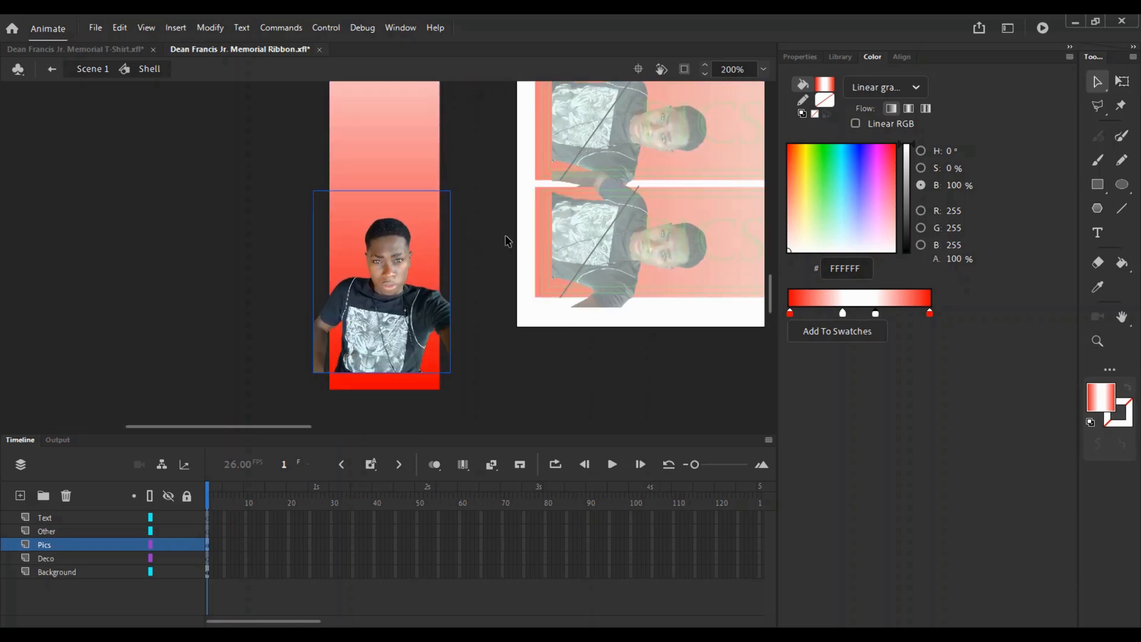
- Return to the main scene and zoom to 400% to check the portrait on the first strip
key("z")
left_click(568, 169, "alt")
left_click_drag(588, 199, 482, 272)
key("v")
double_click(481, 273)
left_click_drag(476, 148, 401, 410)
key("z")
left_click(309, 246)
left_click(258, 279)
key("v")
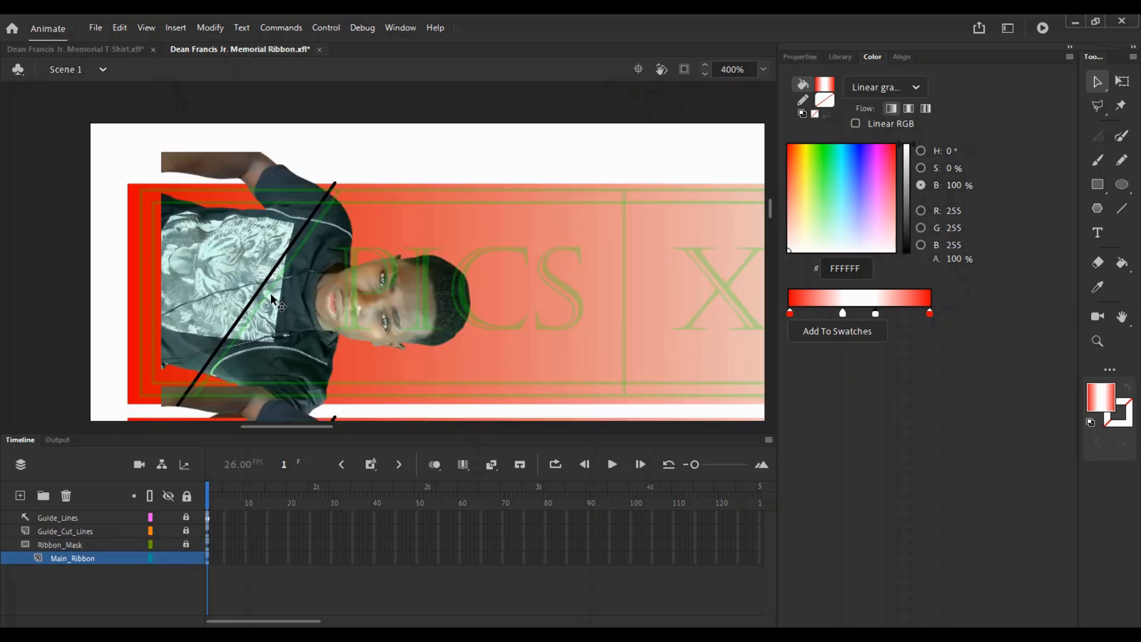
- Back in the Shell symbol, lock the Background layer and select the Pics layer
double_click(289, 297)
left_click_drag(289, 300, 286, 183)
key("z")
left_click(286, 208, "alt")
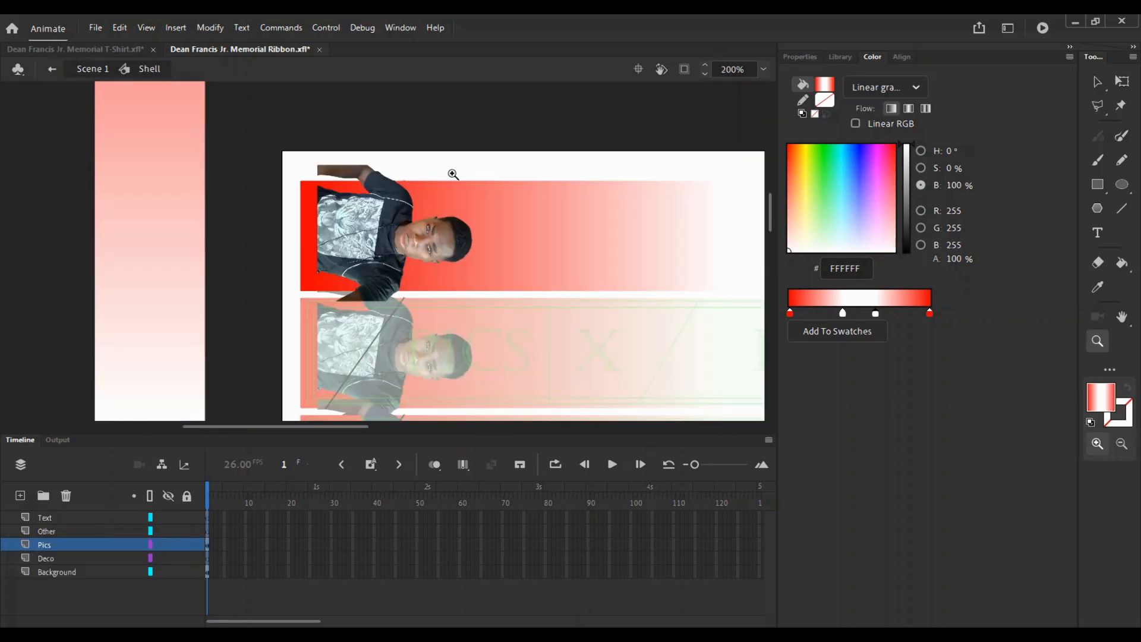
key("v")
left_click(186, 571)
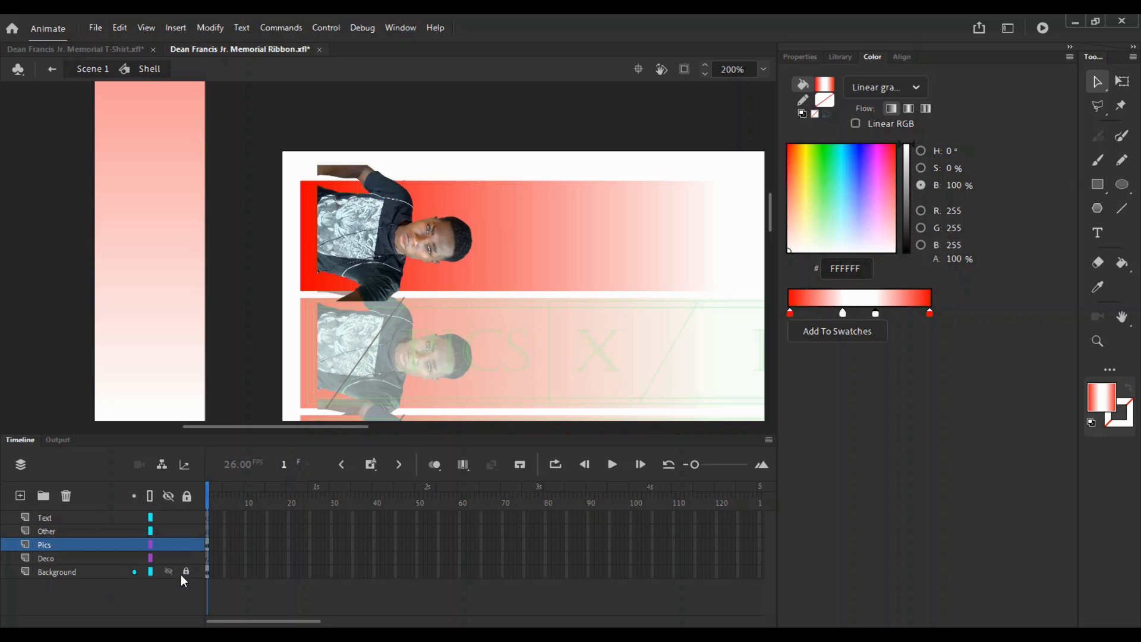
left_click(552, 233)
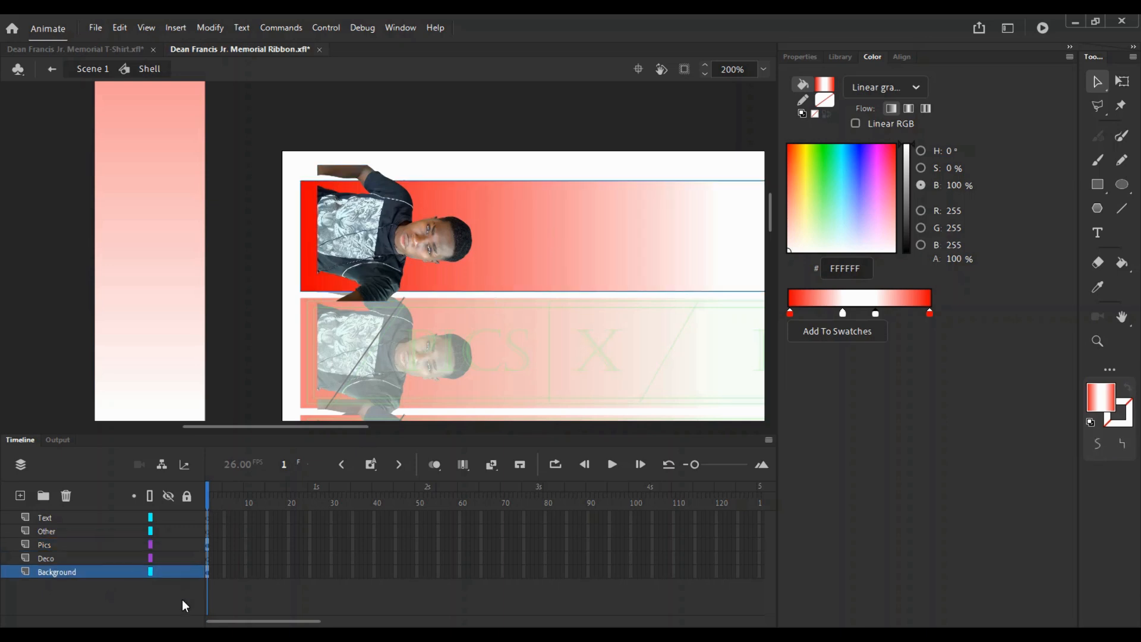
left_click(55, 546)
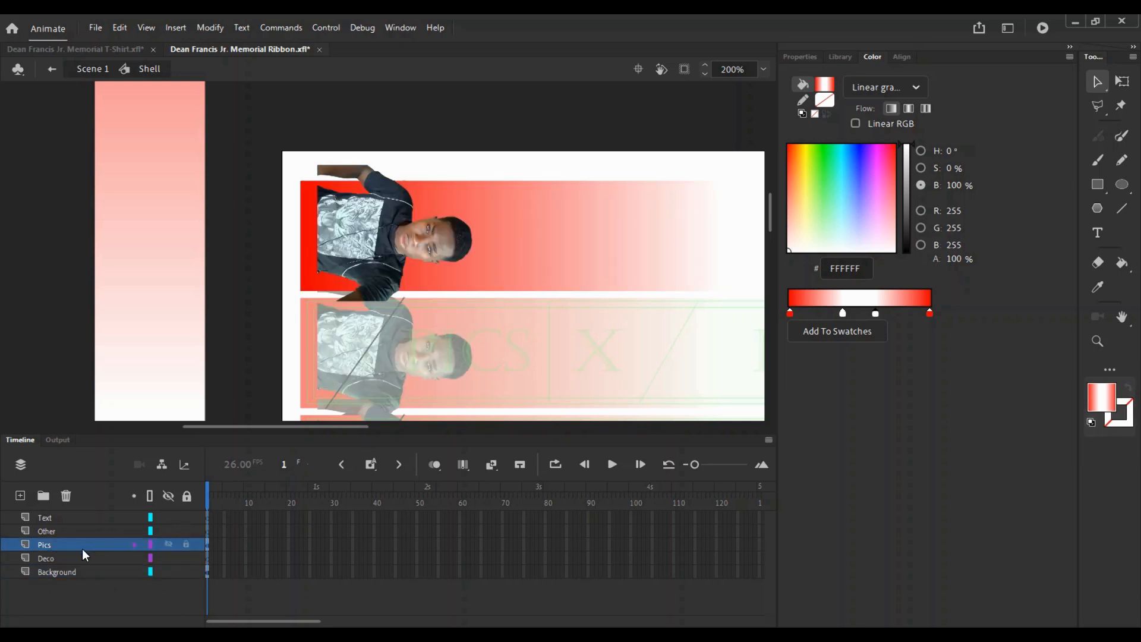
- Add a new layer above Pics named Background_Mask
left_click(24, 497)
double_click(59, 545)
type("Background mask")
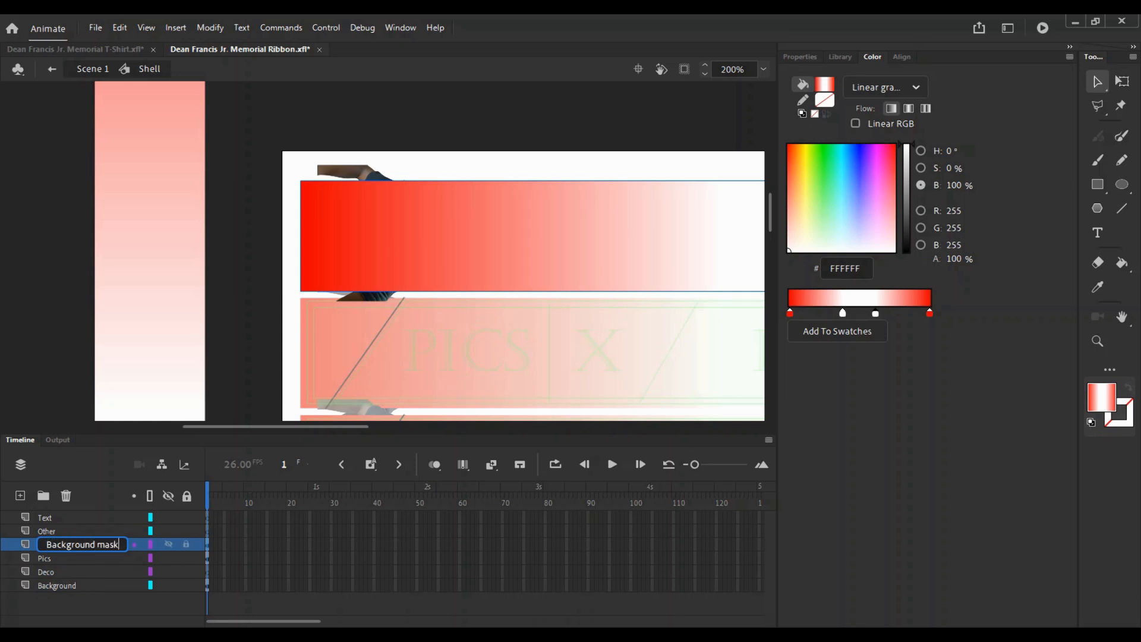
key("Return")
double_click(89, 543)
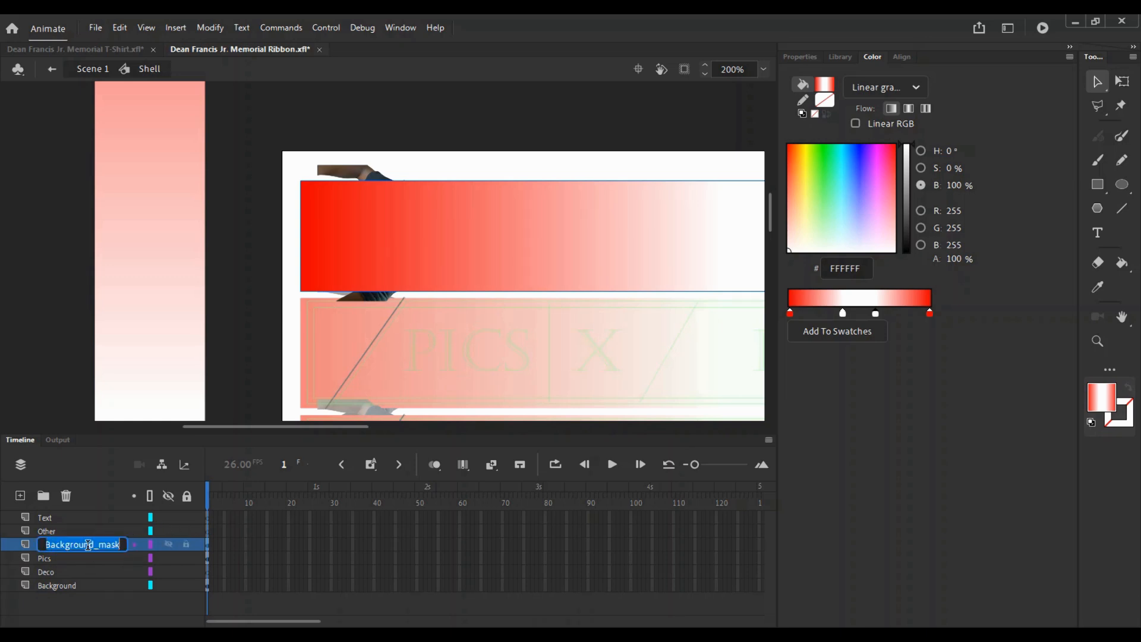
left_click(430, 543)
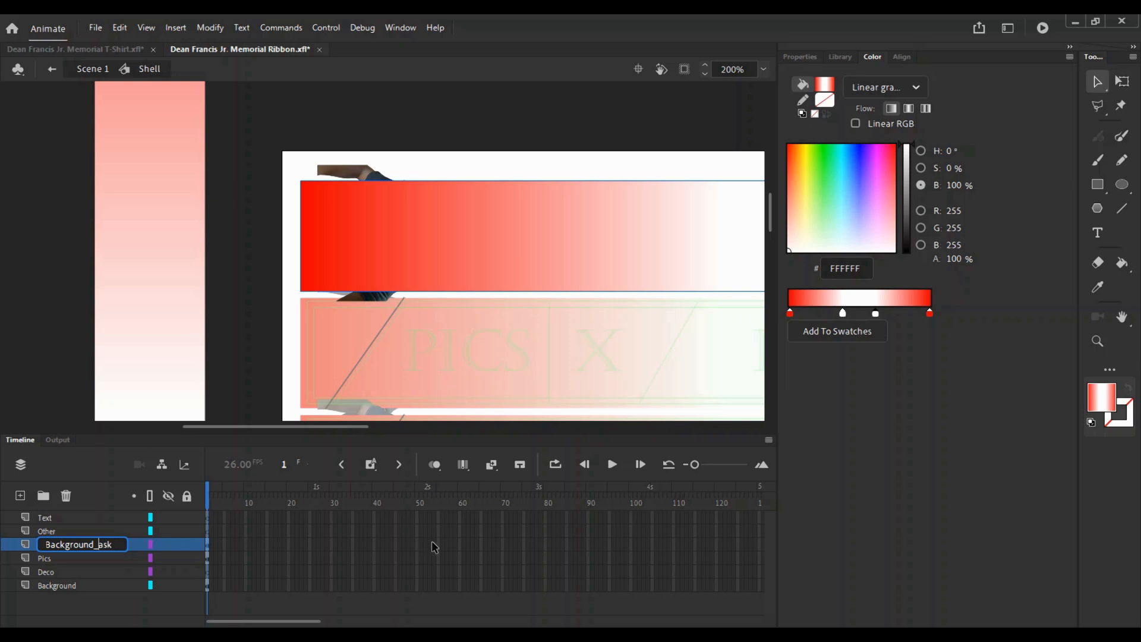
type("M")
key("Return")
- Make Background_Mask a mask and nest the Pics, Deco and Background layers under it
left_click(109, 570)
left_click(96, 560)
left_click(91, 585, "shift")
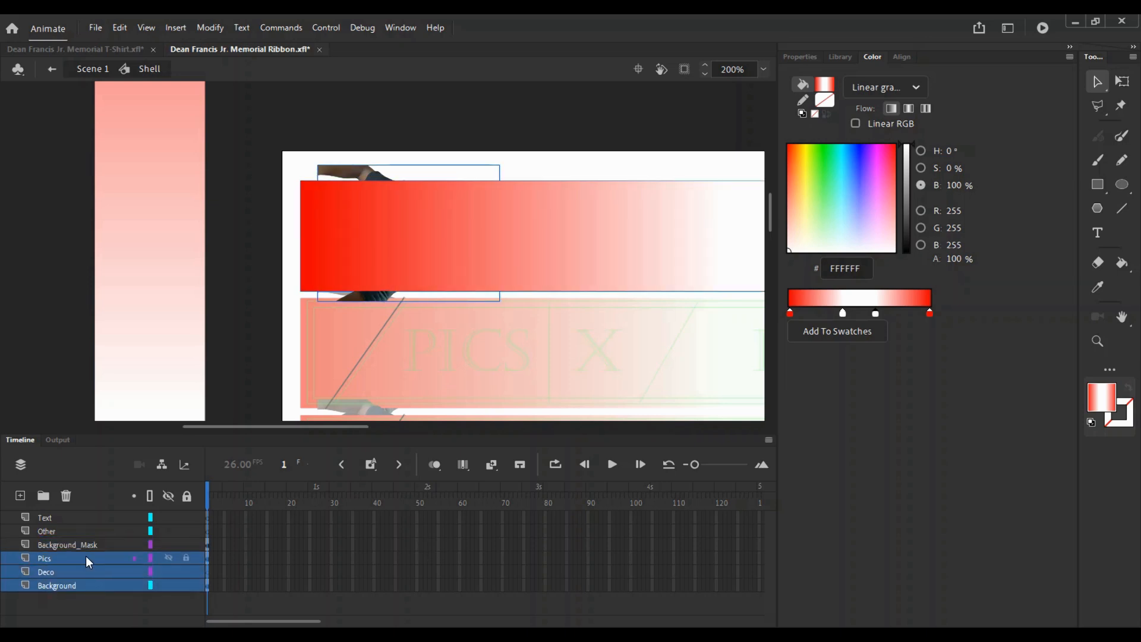
right_click(74, 543)
left_click(113, 391)
mouse_move(74, 570)
left_mouse_down()
mouse_move(91, 563)
mouse_move(70, 578)
left_mouse_up()
left_click_drag(77, 572, 90, 539)
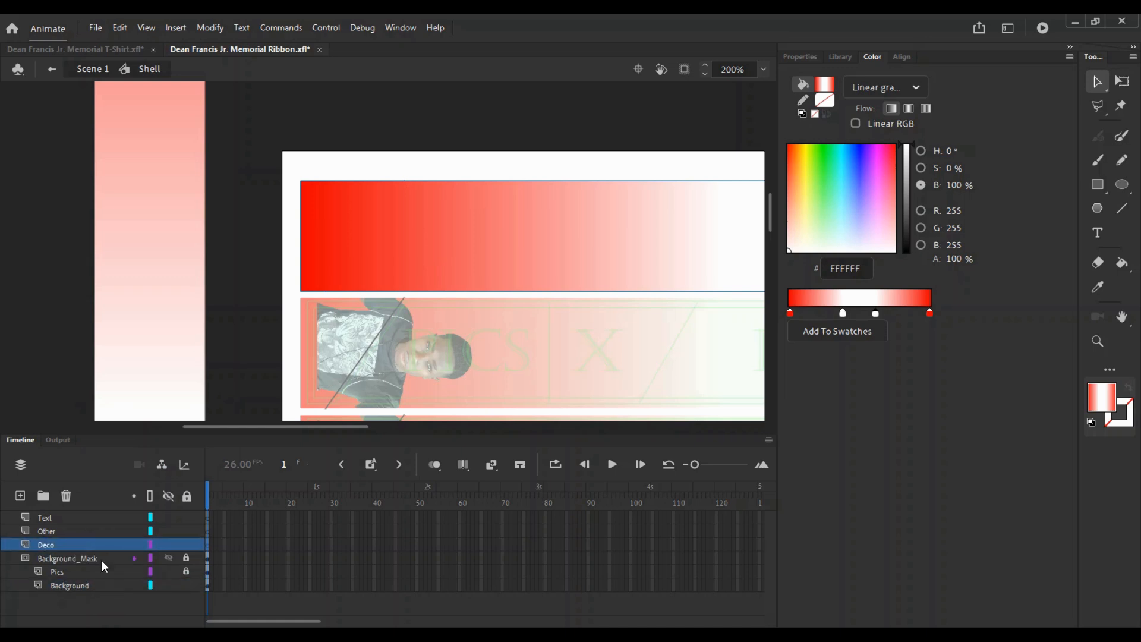
- Unlock Background_Mask, lock Background, and enter the mask rectangle's fill colour settings
key("z")
left_click(516, 281, "alt")
key("v")
left_click(186, 558)
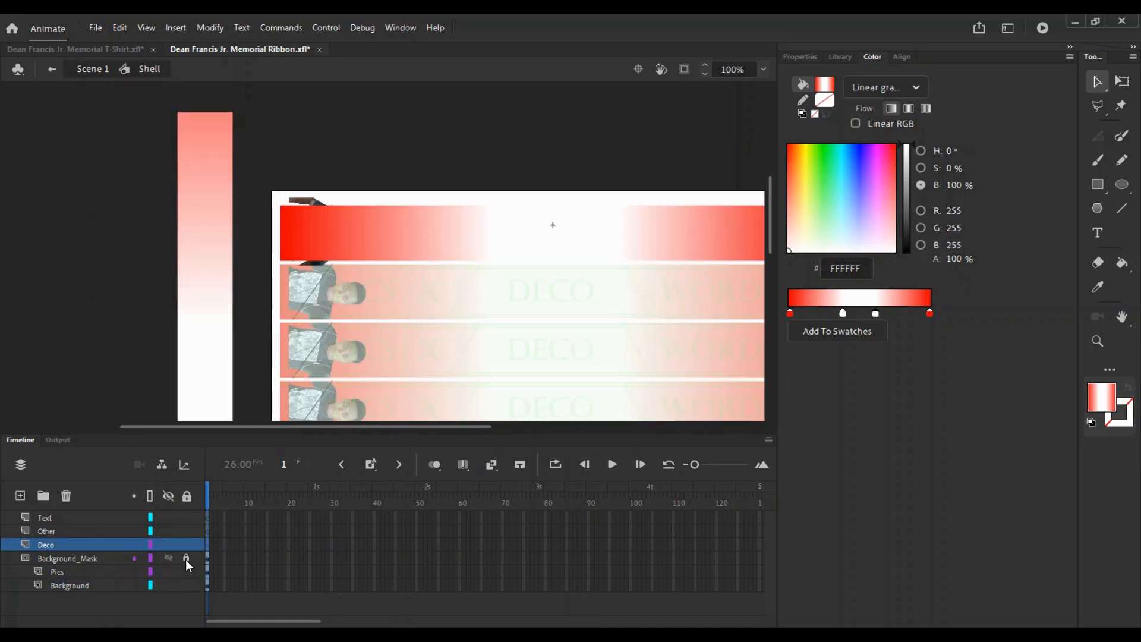
left_click(186, 585)
left_click(434, 211)
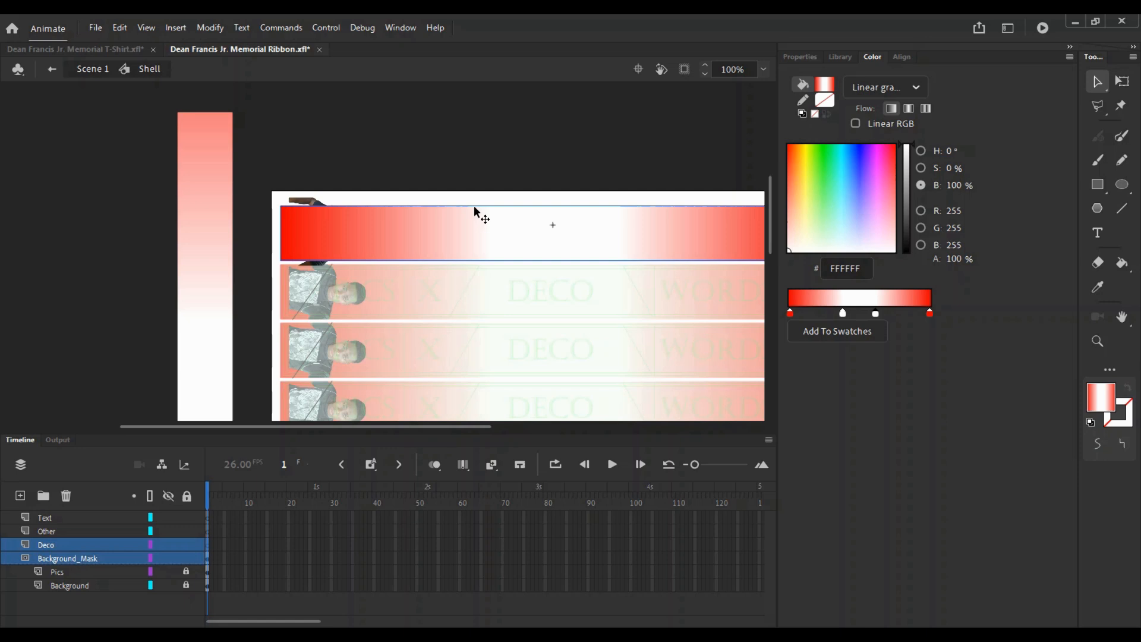
double_click(495, 235)
left_click(800, 57)
left_click(884, 321)
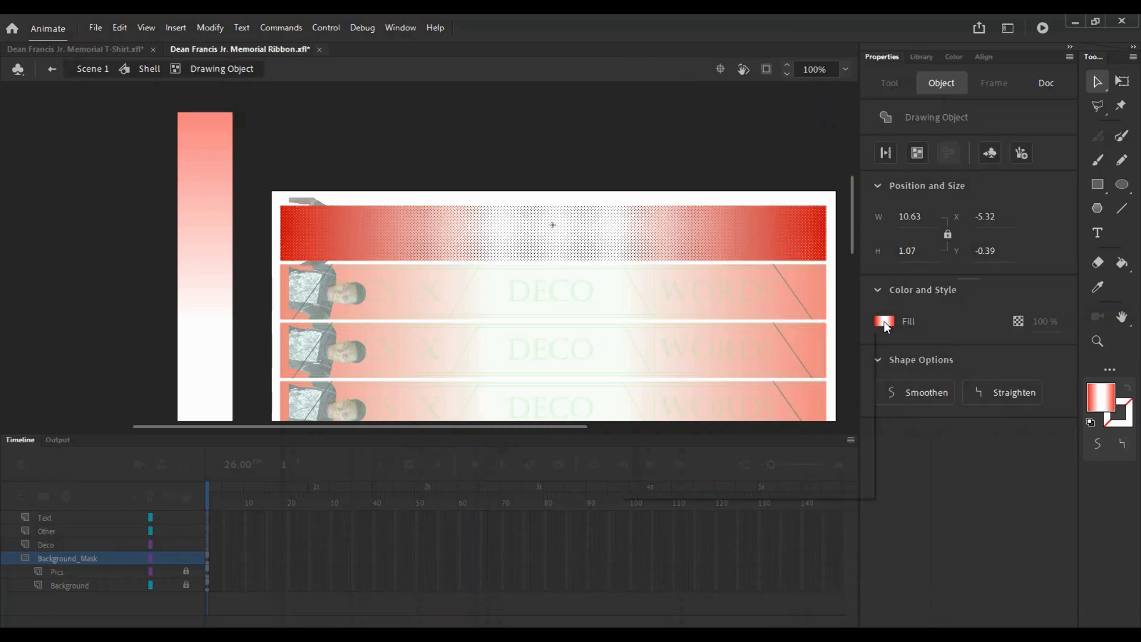
- Fill the mask rectangle with green at 30% alpha
left_click(728, 366)
left_click(1057, 325)
type("30")
key("Return")
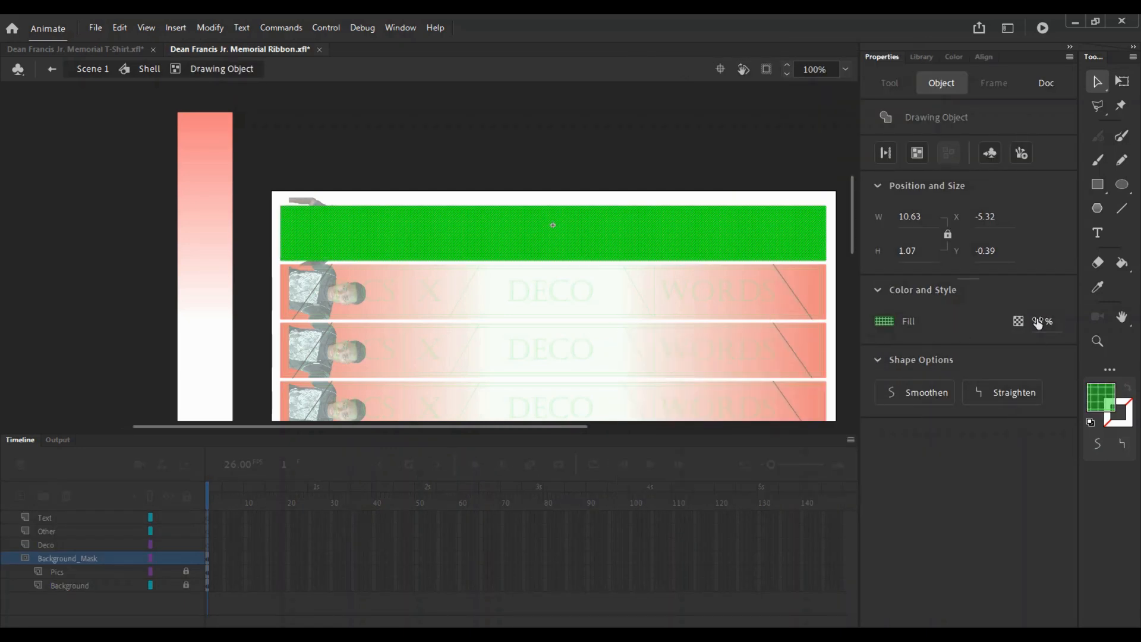
left_click(719, 177)
- Return to the Shell symbol, lock Background_Mask and unlock the Pics layer
key("z")
left_click(353, 210)
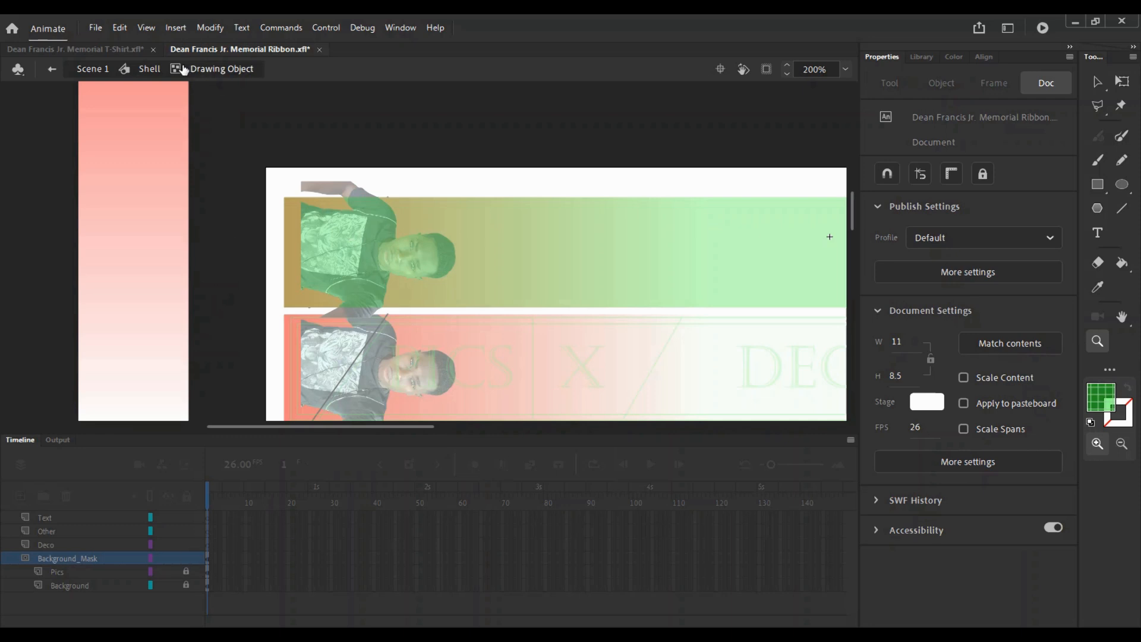
left_click(150, 70)
left_click(497, 145)
left_click(286, 335, "alt")
key("v")
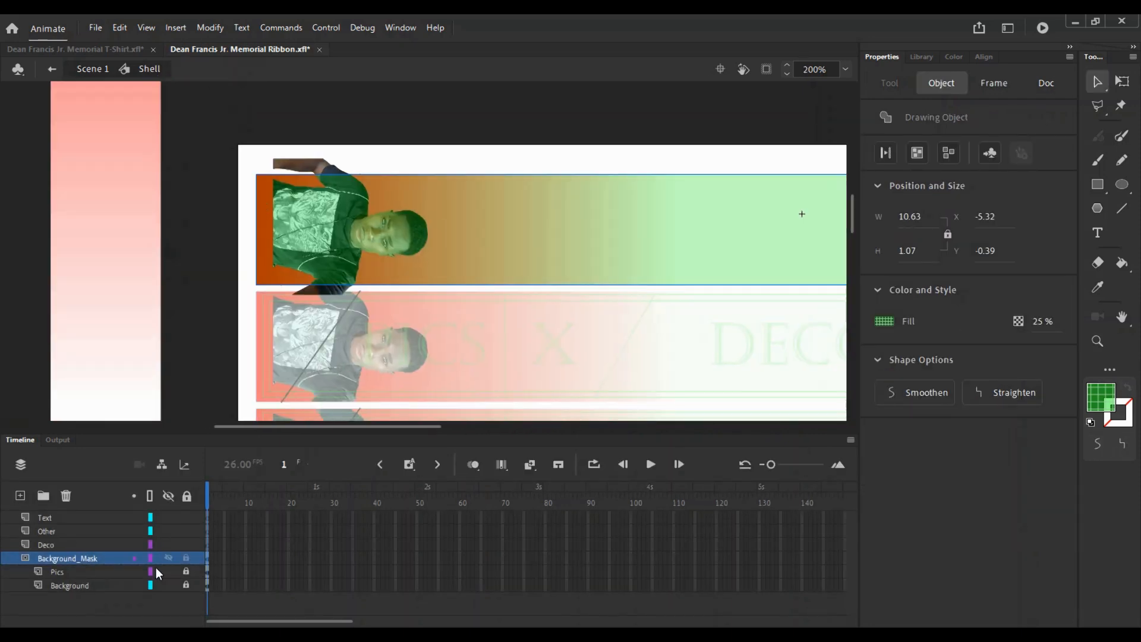
left_click(188, 559)
left_click(187, 572)
- Shrink the top ribbon's portrait slightly and nudge it down and to the right
left_click(359, 256)
key("q")
left_click_drag(453, 157, 441, 171)
key("Down")
key("Right")
key("Right")
key("Right")
key("Right")
key("Right")
key("Right")
key("Right")
key("Right")
key("Right")
key("Right")
key("Right")
key("Right")
key("Right")
key("Right")
key("Right")
key("Right")
key("Right")
key("Right")
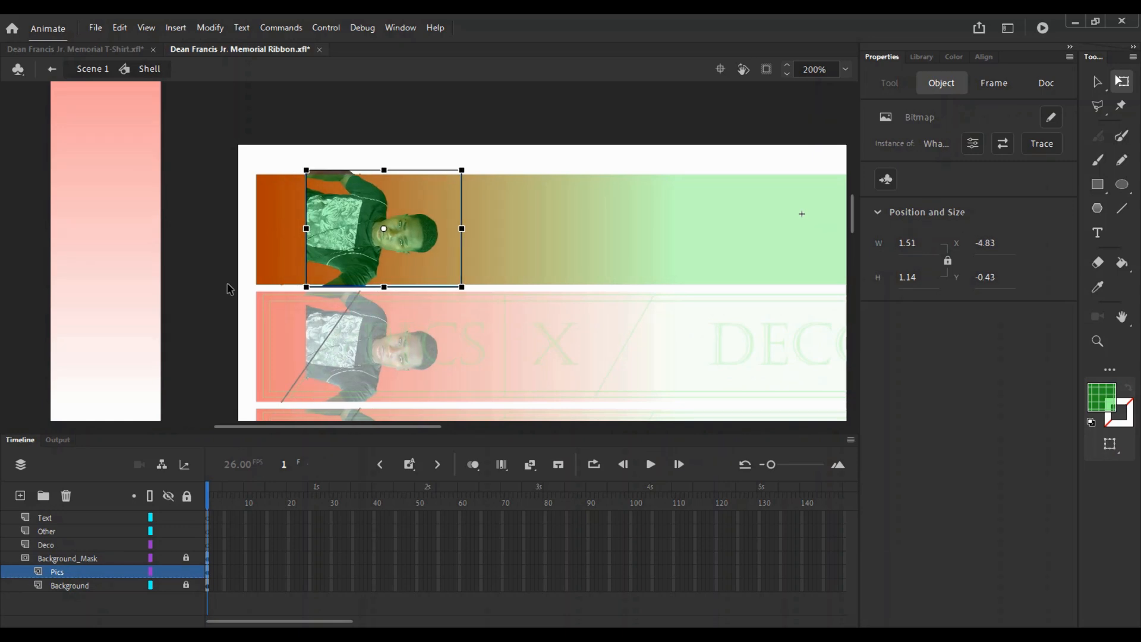
key("Down")
key("Right")
key("Right")
key("Right")
key("Right")
key("Right")
key("Right")
key("Right")
key("Right")
key("Right")
key("Right")
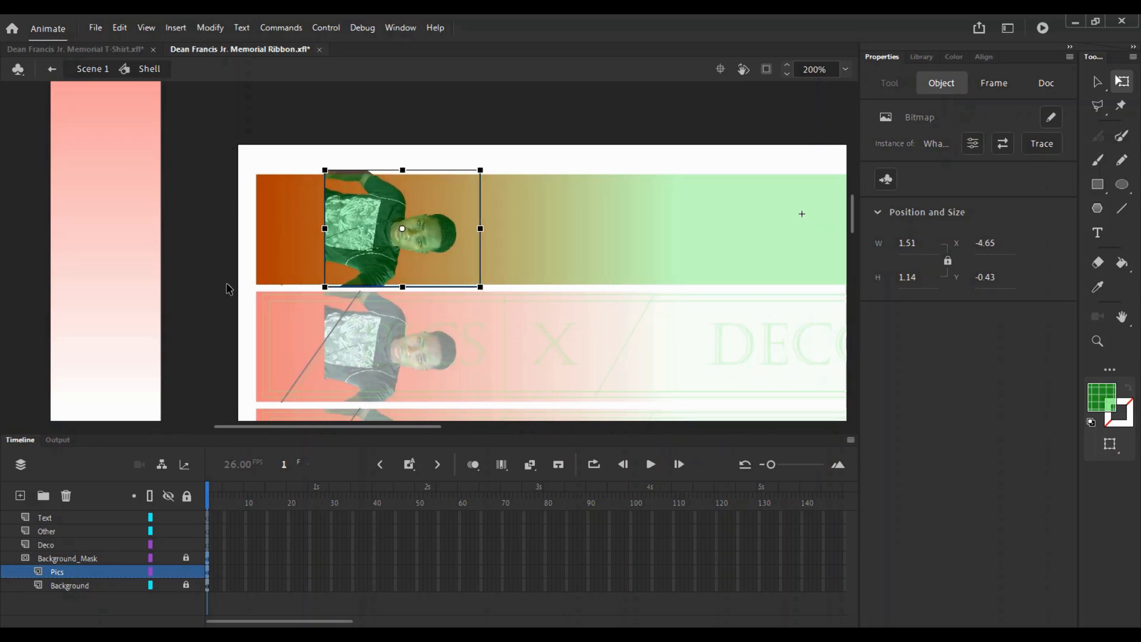
- Return to Scene 1, show the ribbon's library, and look over the T-shirt design file
double_click(318, 132)
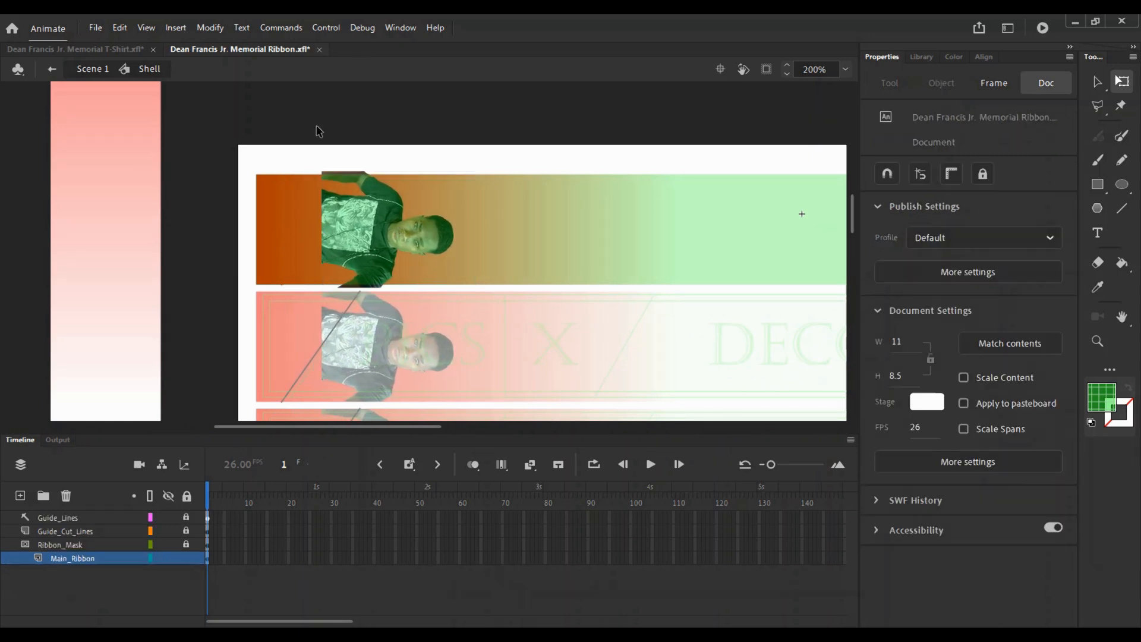
left_click(922, 56)
left_click(95, 48)
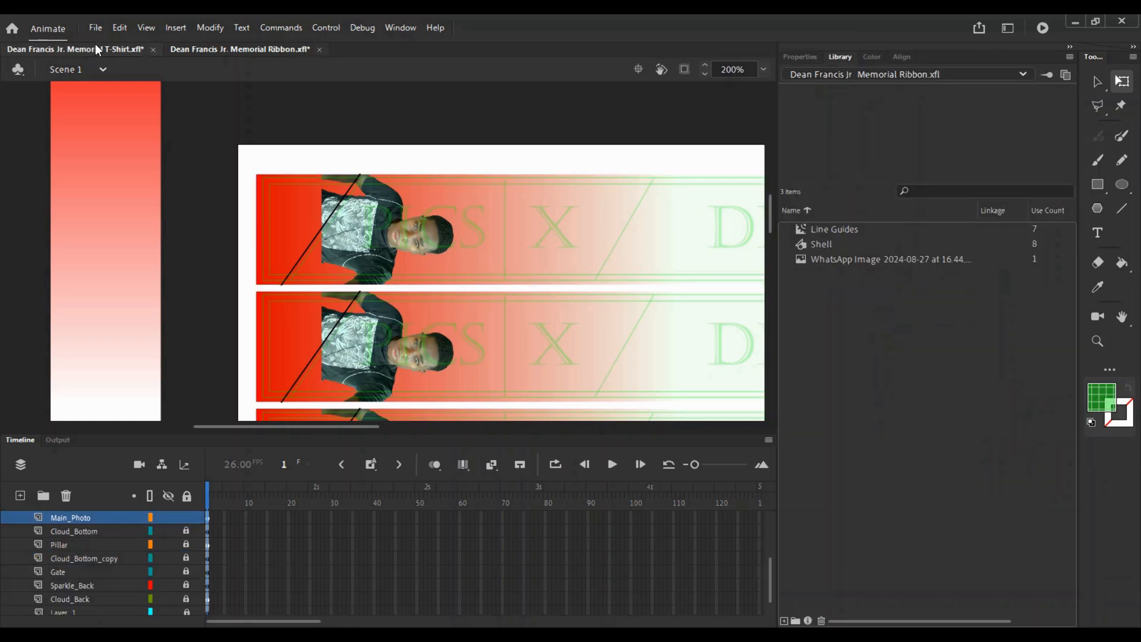
scroll(119, 558, "up", 2)
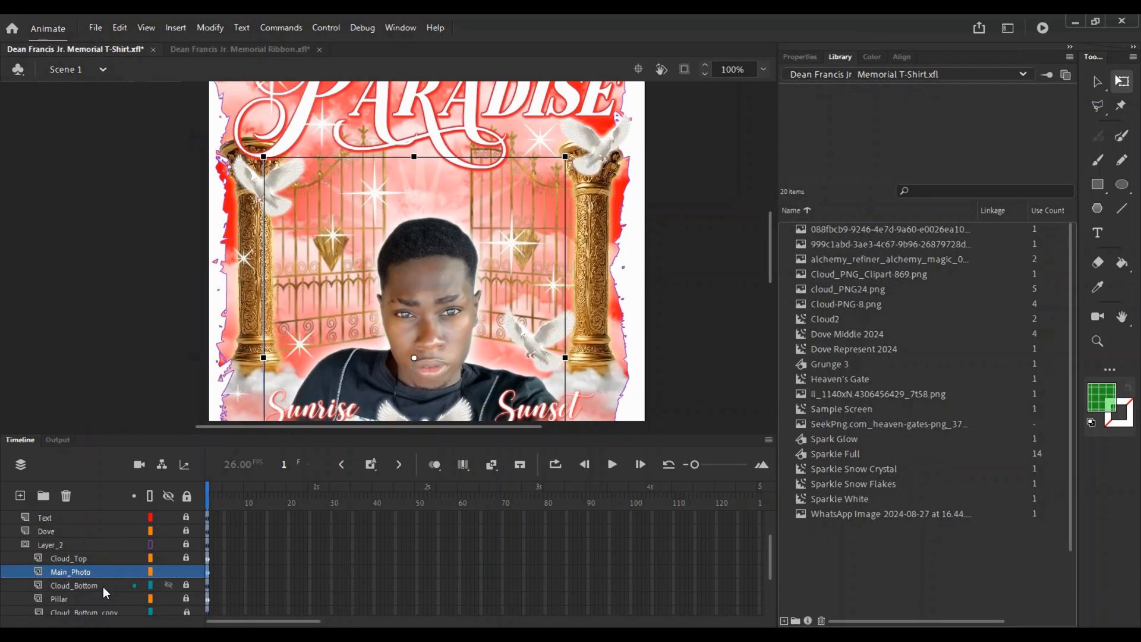
scroll(84, 588, "down", 3)
scroll(93, 553, "up", 3)
left_click(240, 49)
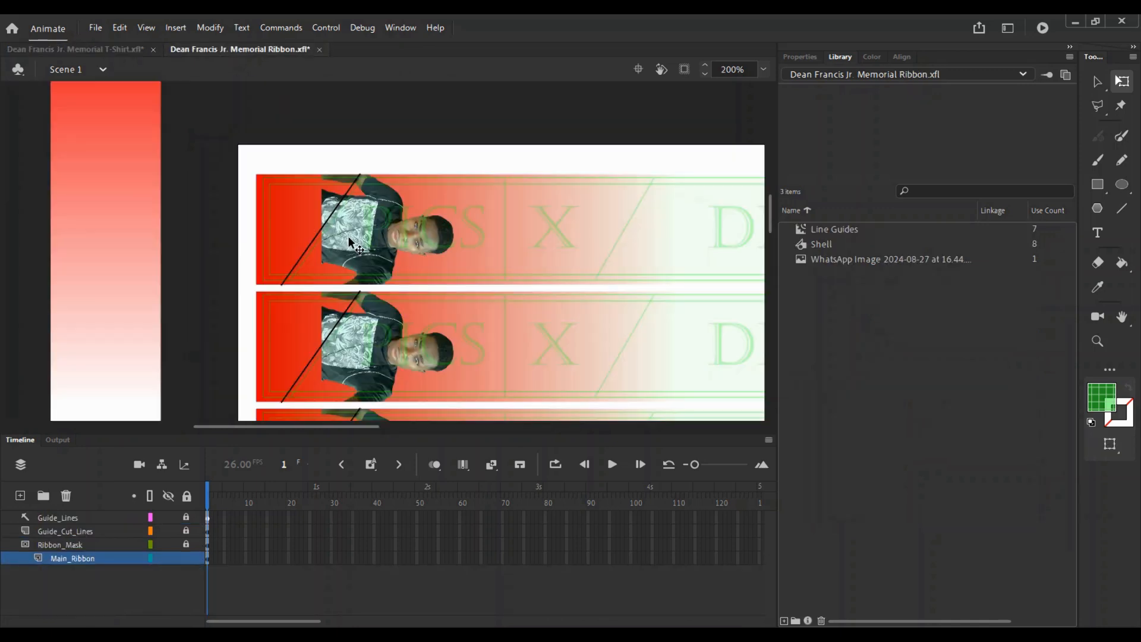
- Inside the Shell symbol, lock Pics and add a new layer named Dove above Background_Mask
double_click(402, 205)
left_click(185, 571)
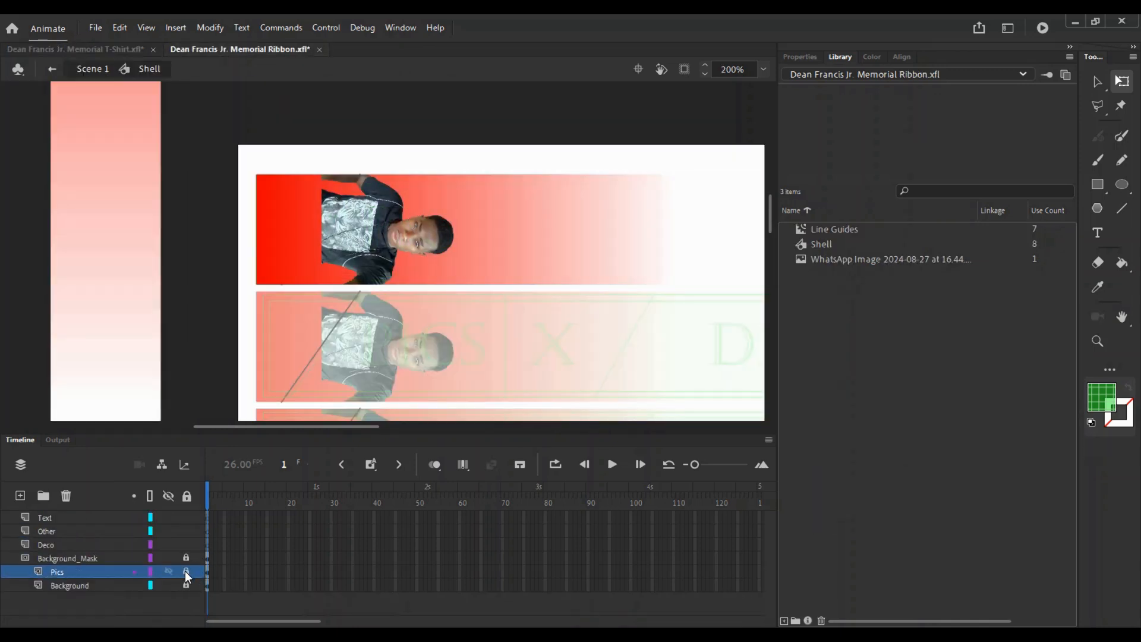
left_click(74, 559)
left_click(22, 496)
double_click(41, 559)
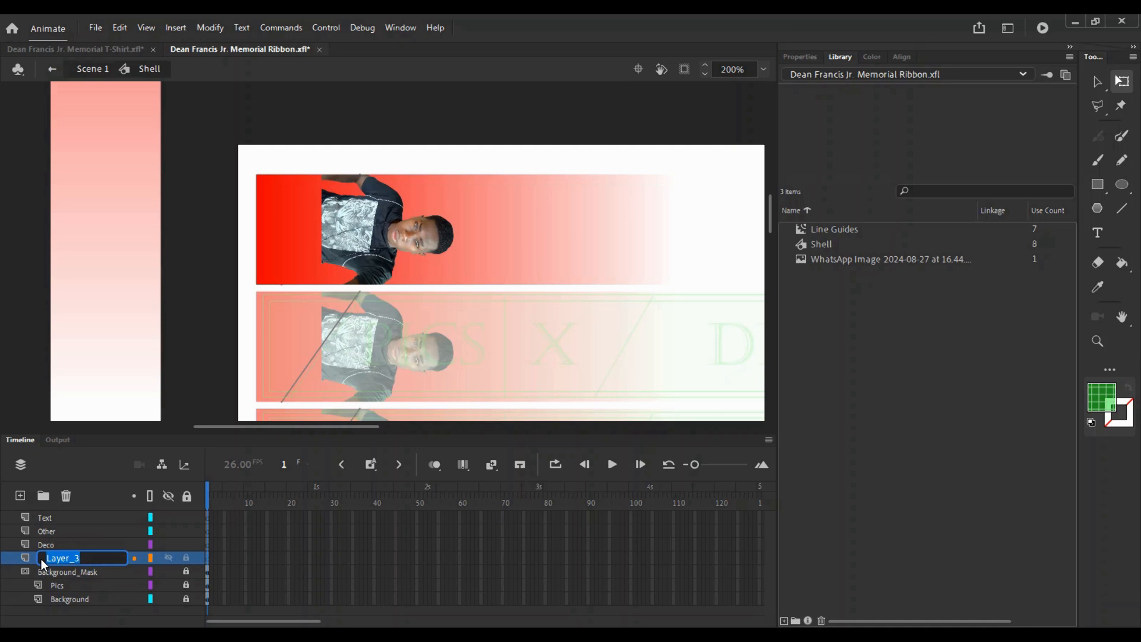
type("Dove")
key("Return")
- Paste the dove, rotate it 90° clockwise, shrink it and place it beside the portrait's head
key("ctrl+v")
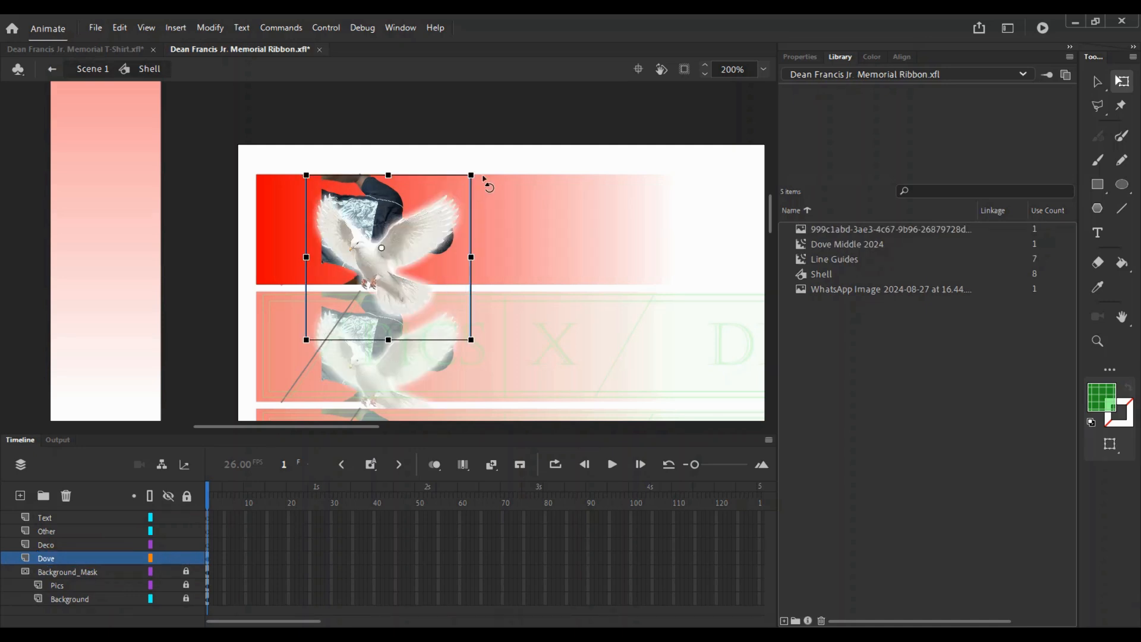
left_click_drag(485, 179, 456, 290)
left_click_drag(455, 174, 407, 221)
key("v")
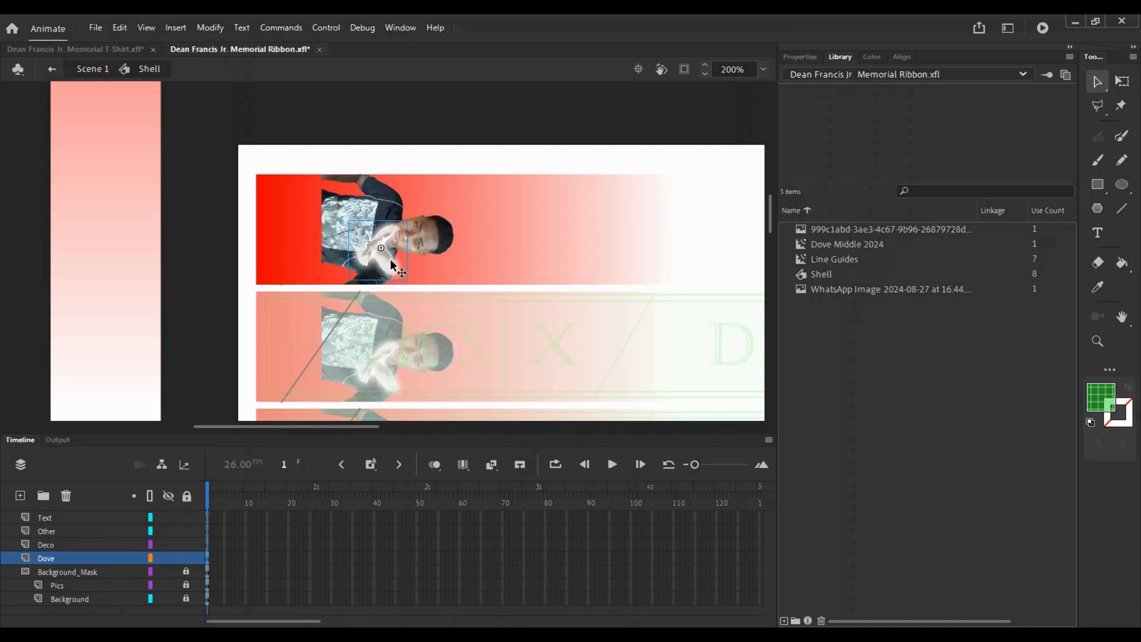
left_click_drag(378, 271, 481, 231)
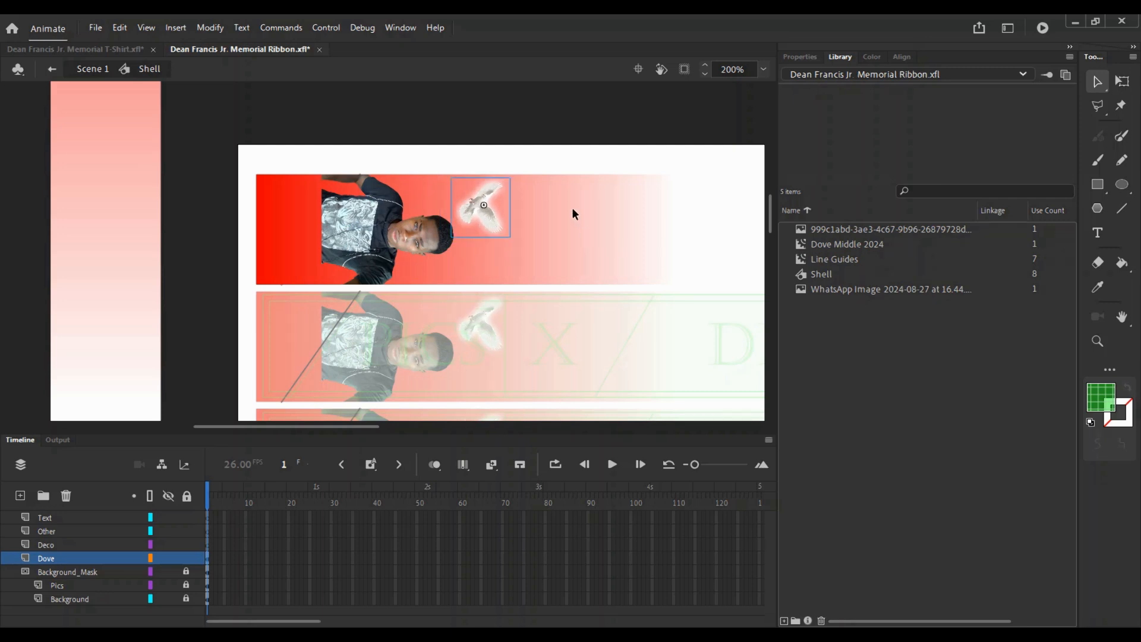
left_click(505, 328)
- Reduce the dove's second Glow filter blur to 5
key("z")
left_click_drag(245, 132, 580, 441)
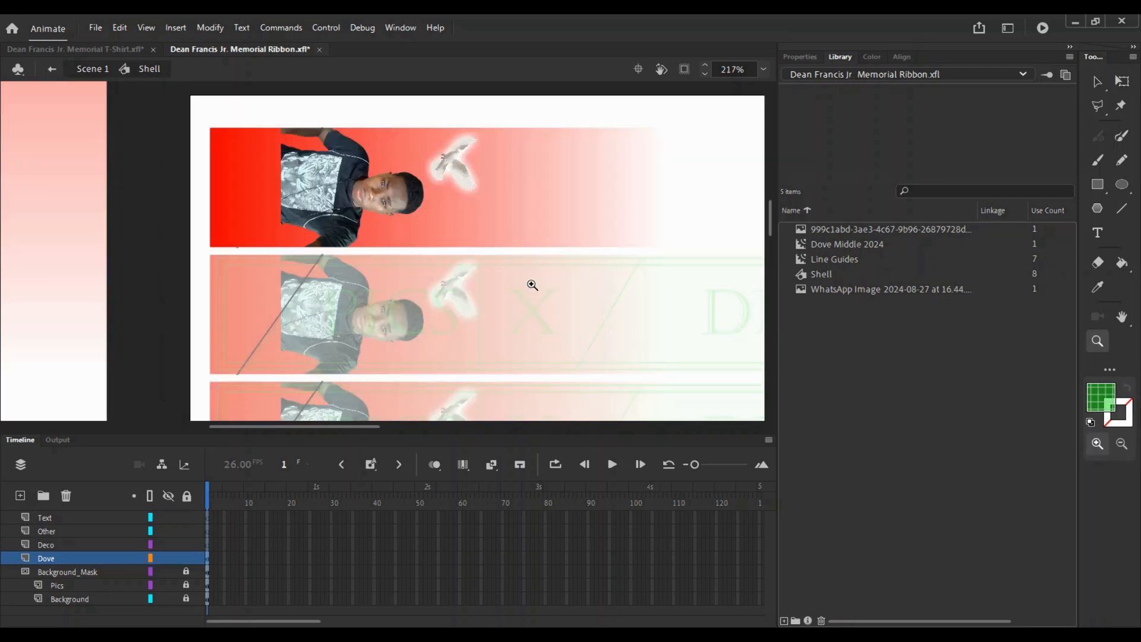
key("v")
left_click(464, 171)
left_click(800, 57)
scroll(1010, 431, "down", 3)
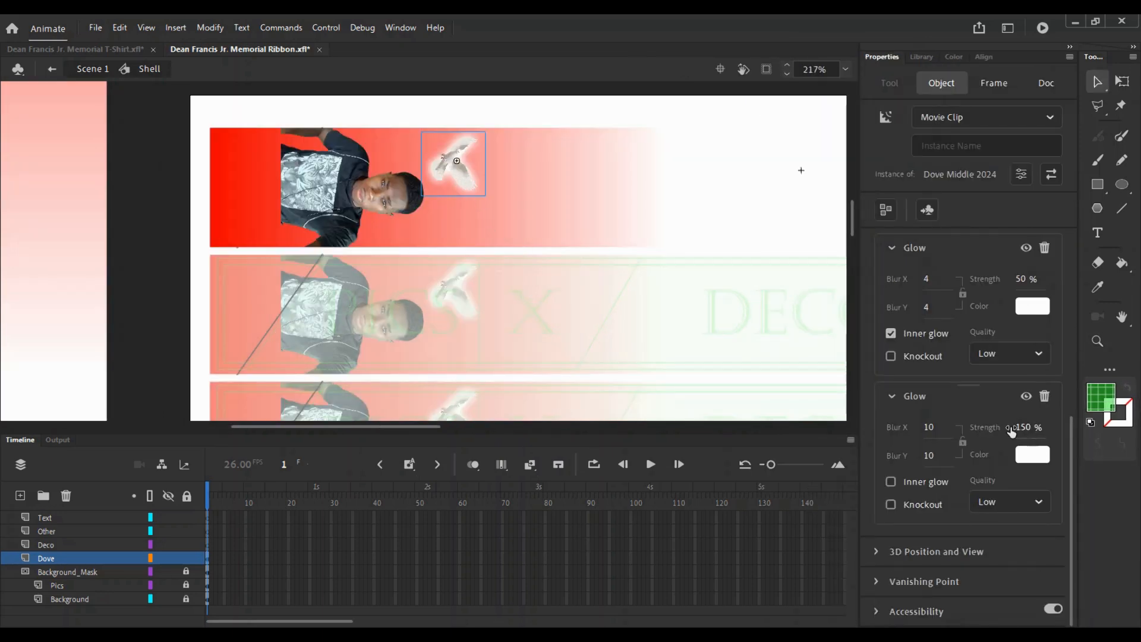
left_click(929, 427)
type("2")
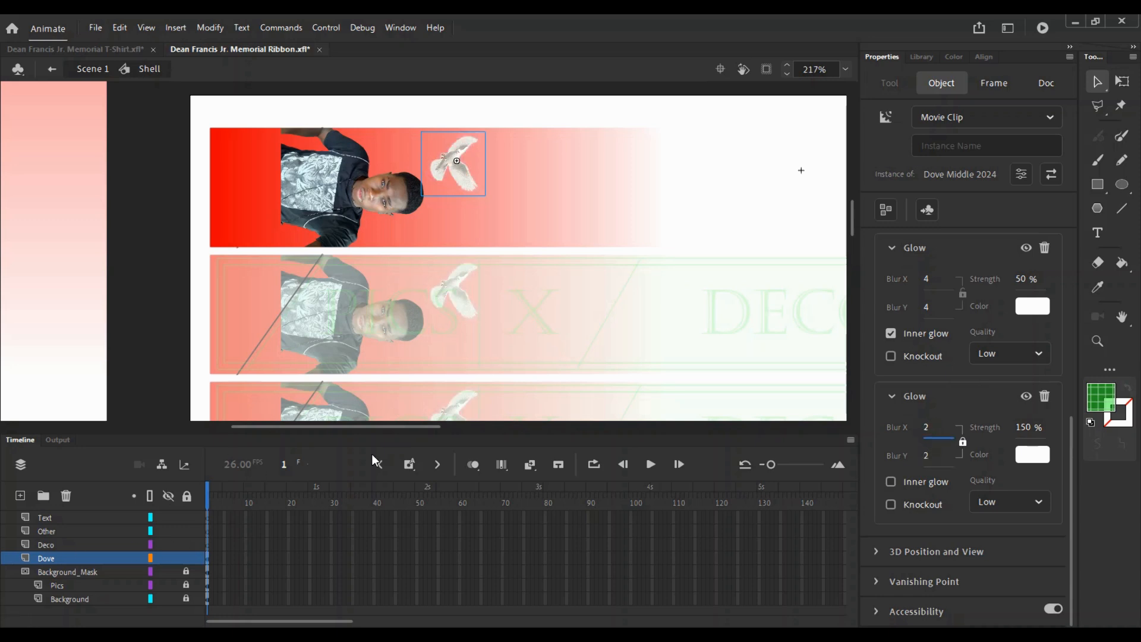
key("BackSpace")
type("5")
left_click(617, 193)
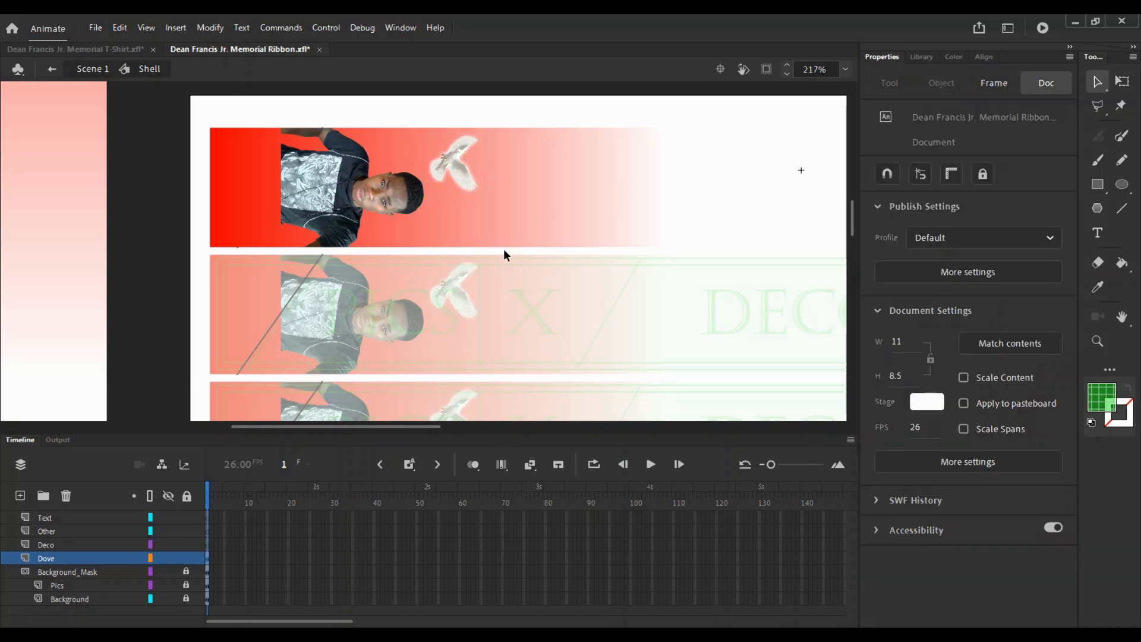
left_click(95, 28)
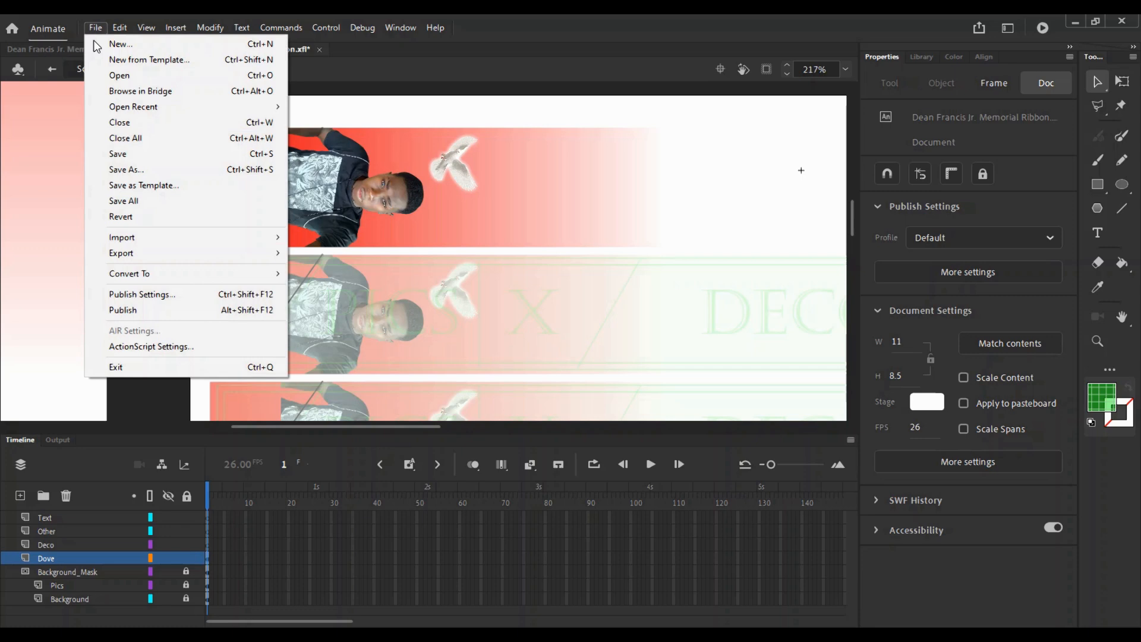
- Save the ribbon file with Ctrl+S
left_click(116, 171)
left_click_drag(430, 420, 369, 419)
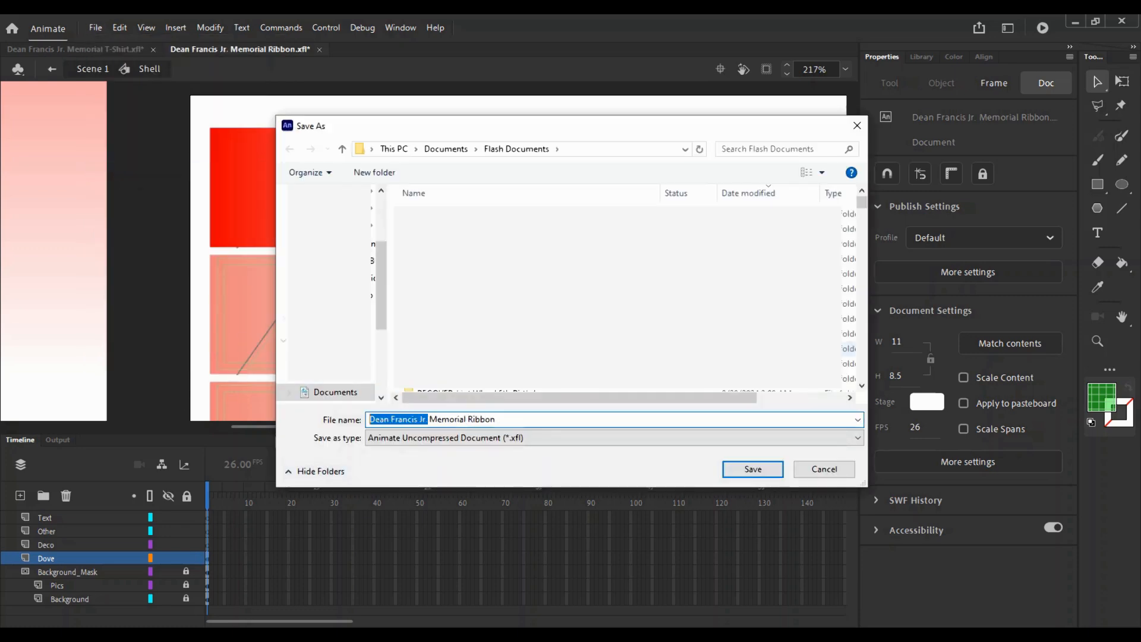
key("Escape")
key("ctrl+s")
- Lock the Dove and Other layers in the Shell symbol
left_click(186, 558)
left_click(591, 281, "ctrl+shift")
left_click_drag(591, 281, 344, 273)
left_click(71, 519)
left_click(332, 339, "ctrl")
left_click_drag(527, 114, 500, 303)
left_click(503, 301, "ctrl+shift")
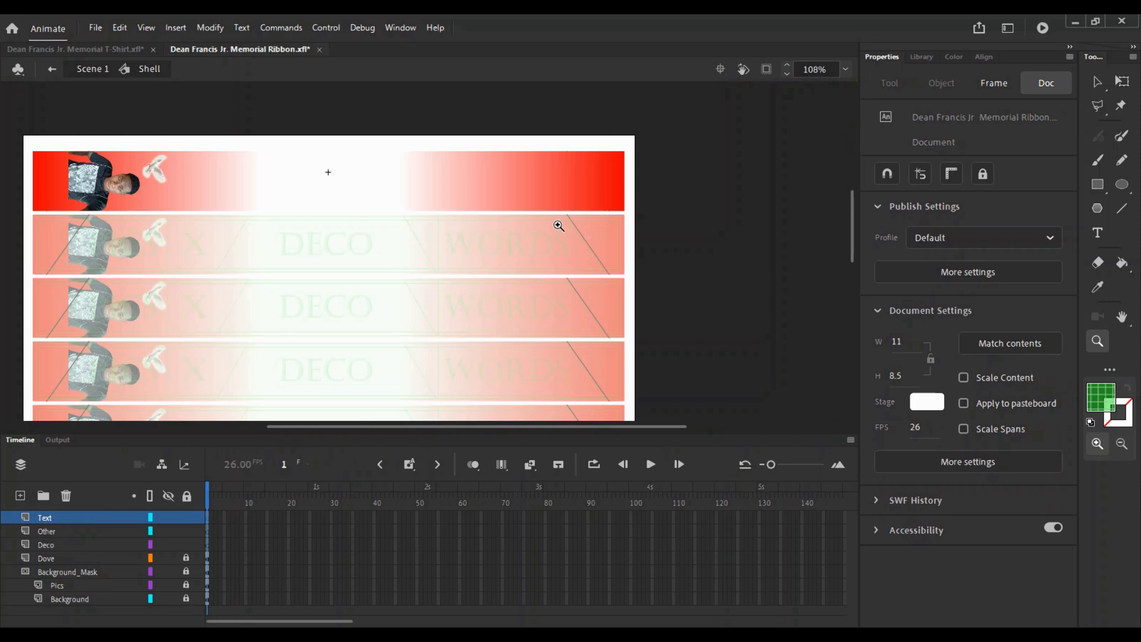
left_click(479, 243, "ctrl")
left_click_drag(483, 242, 498, 278)
left_click(186, 532)
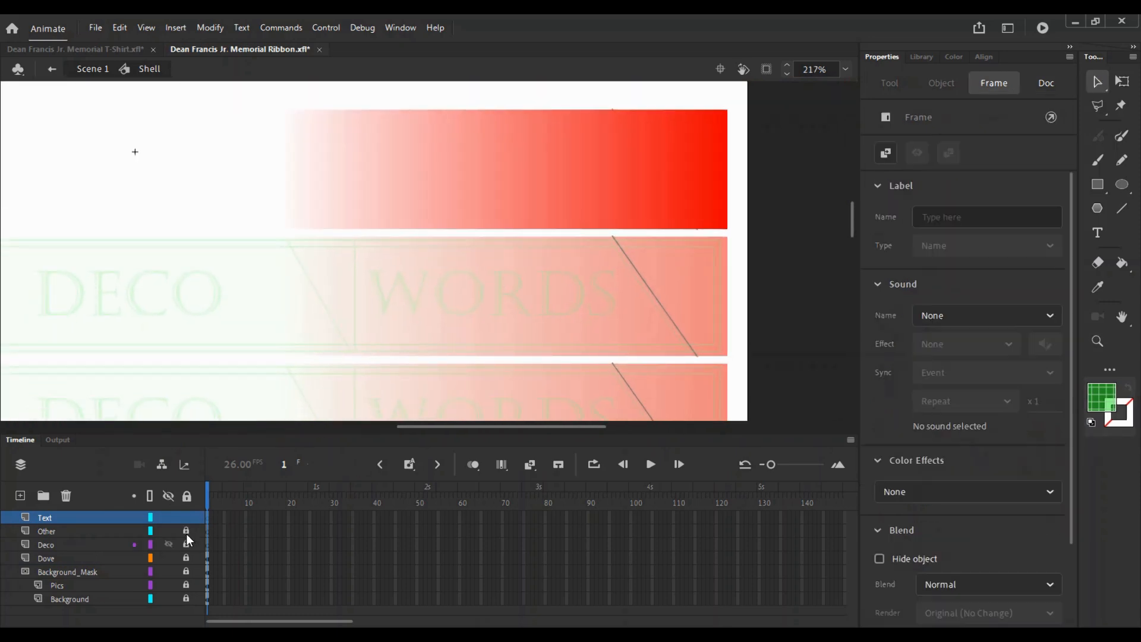
- In the T-shirt design, unlock the Name layer and select the script name text
left_click(124, 50)
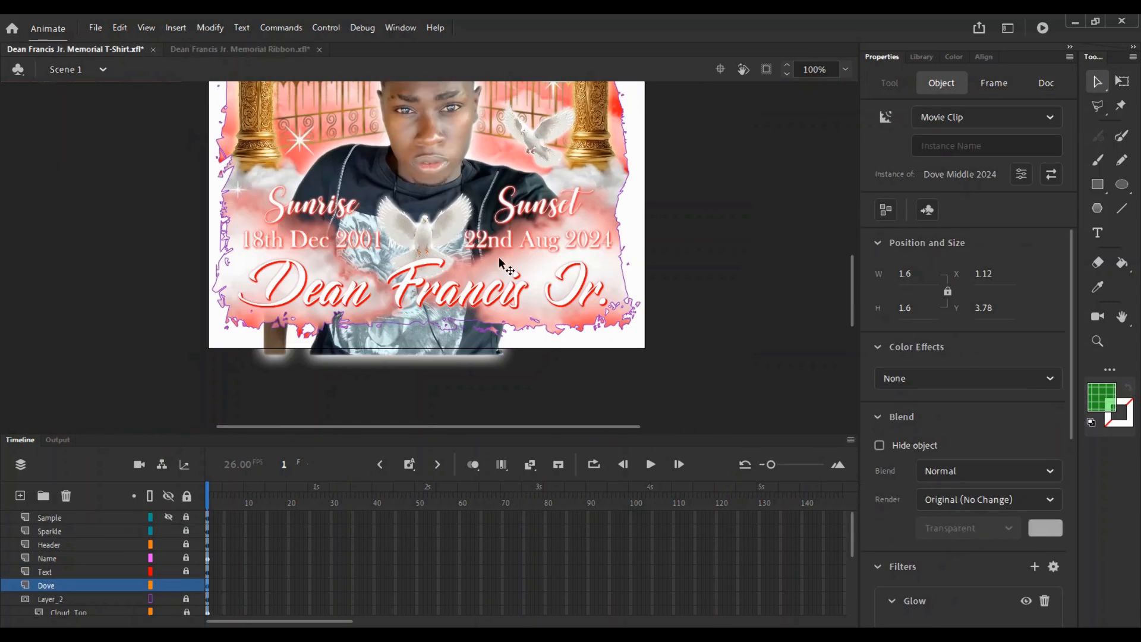
left_click(423, 305)
scroll(152, 559, "up", 2)
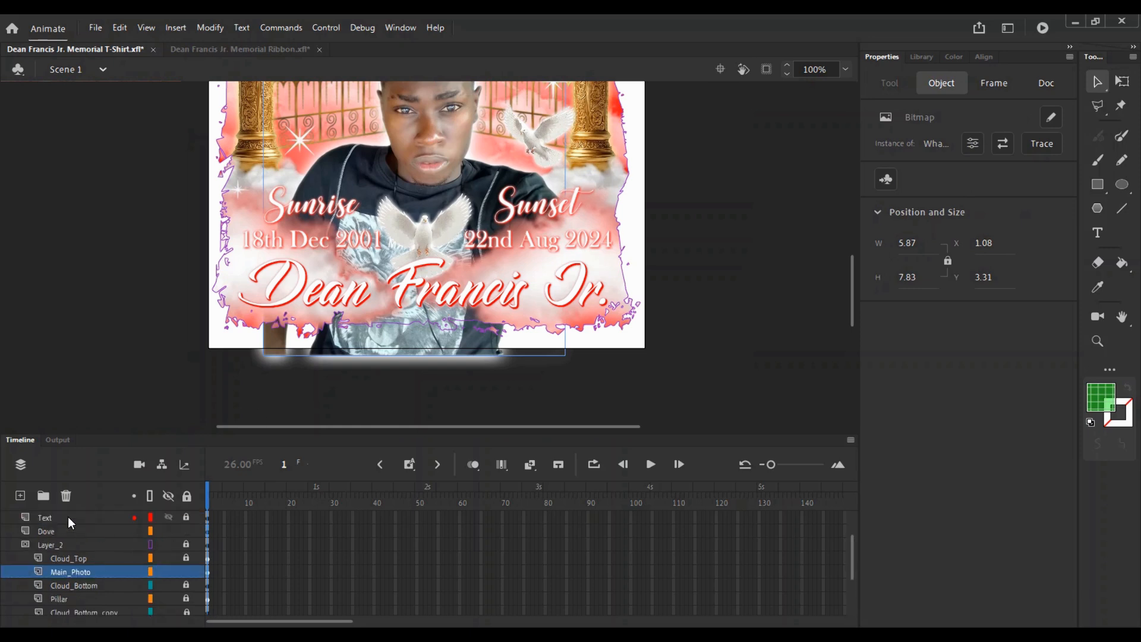
scroll(77, 535, "up", 2)
left_click(187, 559)
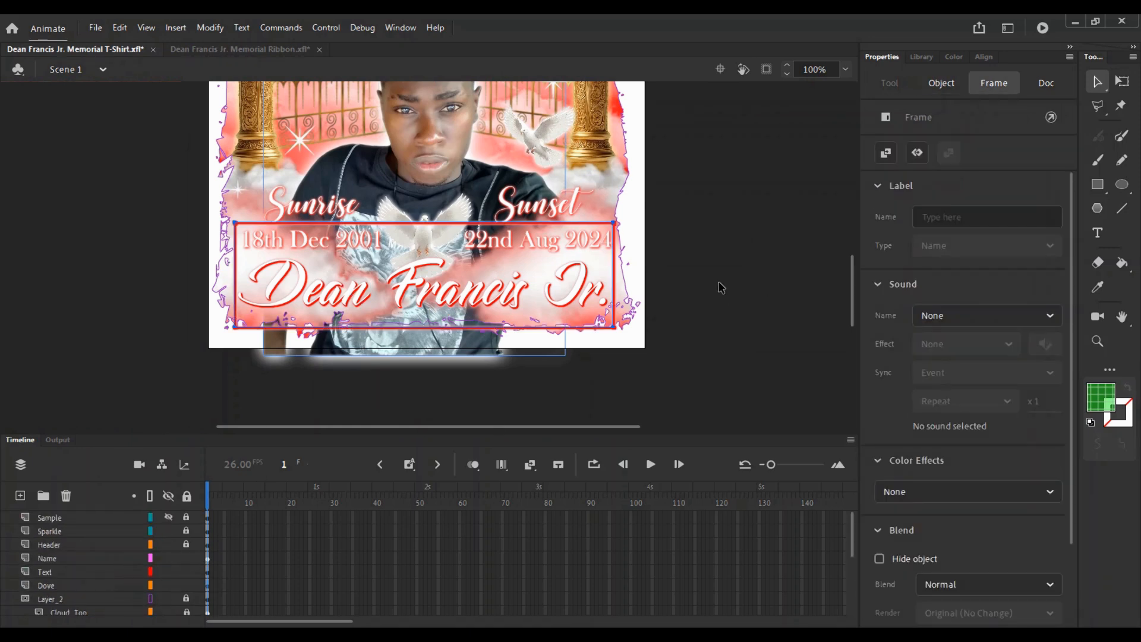
left_click_drag(678, 287, 457, 350)
left_click(221, 51)
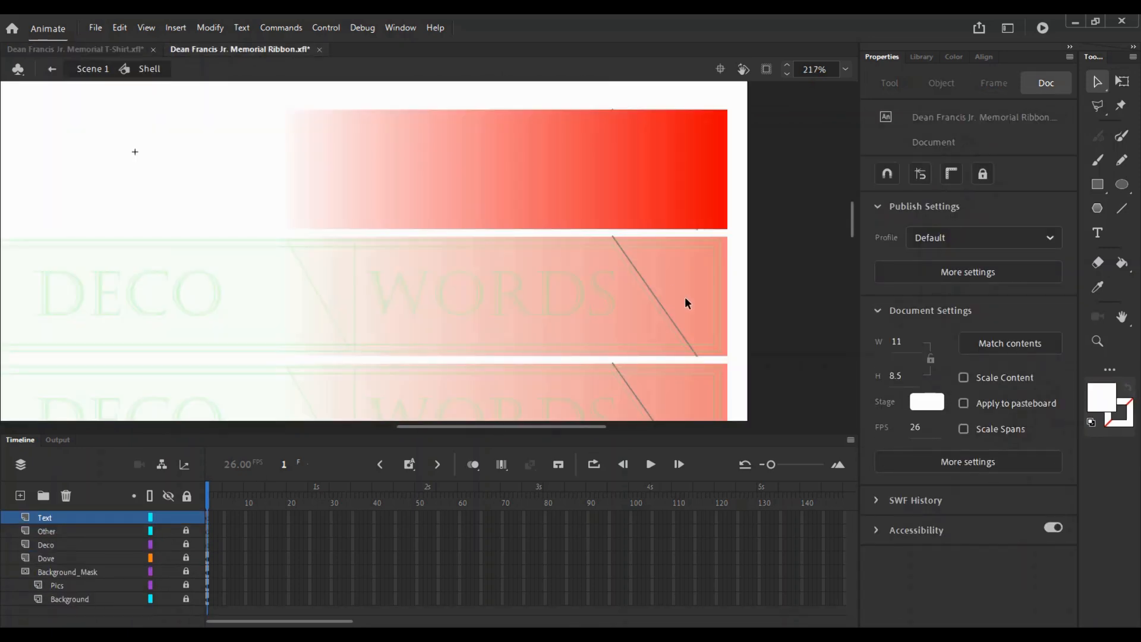
- Paste the name text, shrink it to fit the top ribbon and nudge it up
key("ctrl+v")
key("q")
left_click_drag(510, 213, 384, 244)
key("ctrl+equal")
key("v")
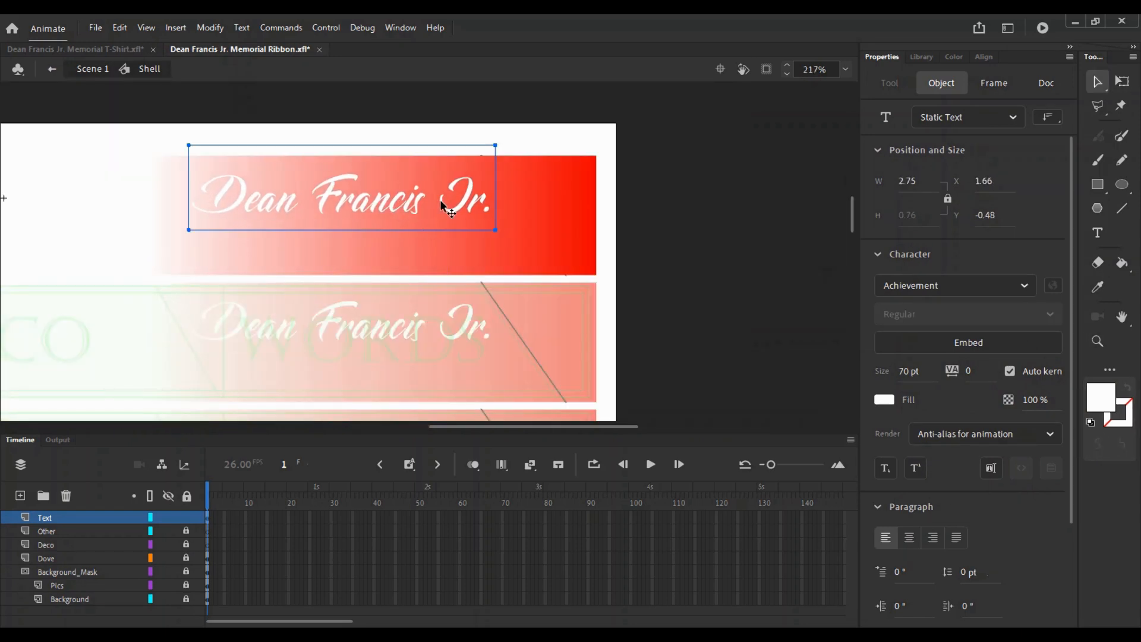
key("Up")
key("Up")
key("Up")
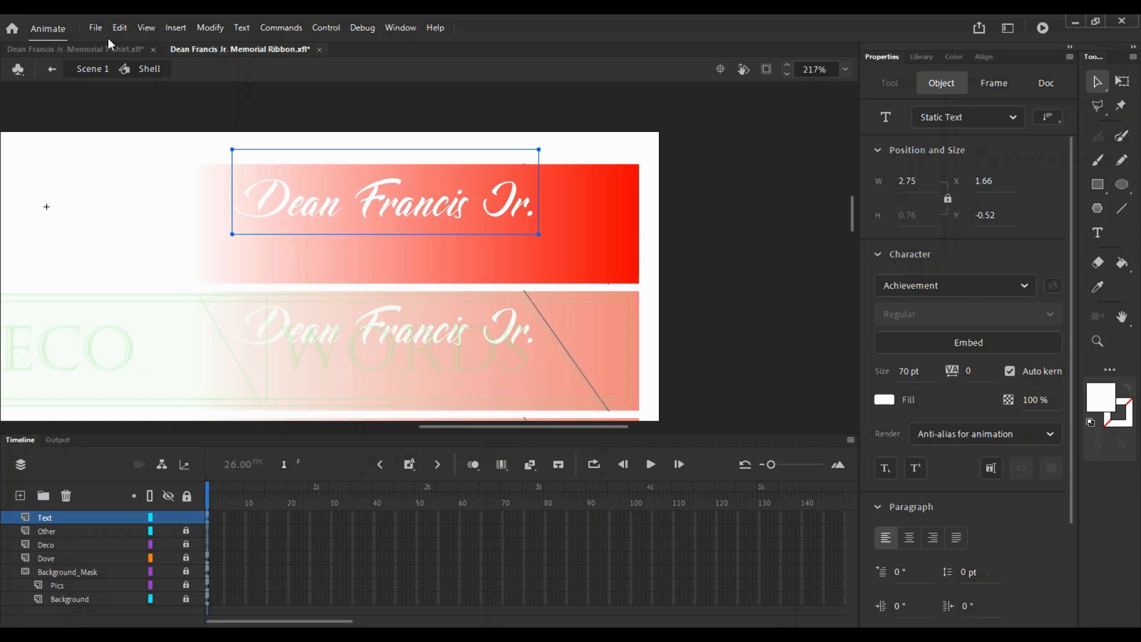
- Copy all filters from the T-shirt name text and paste them onto the ribbon name
left_click(112, 49)
left_click(119, 558)
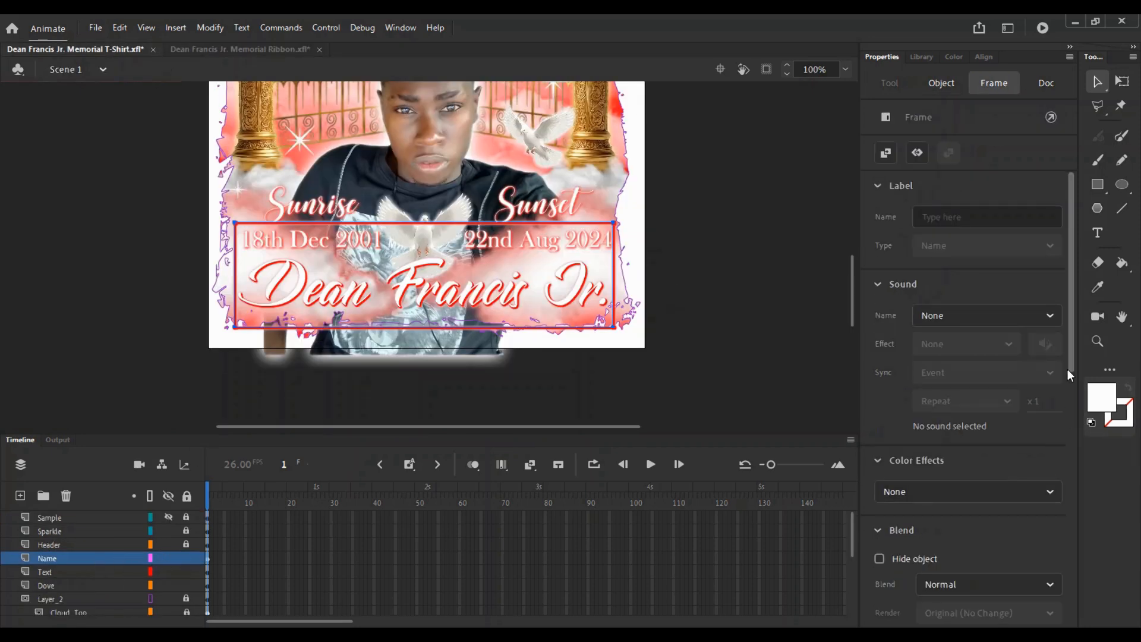
scroll(1068, 369, "down", 10)
scroll(1065, 409, "up", 5)
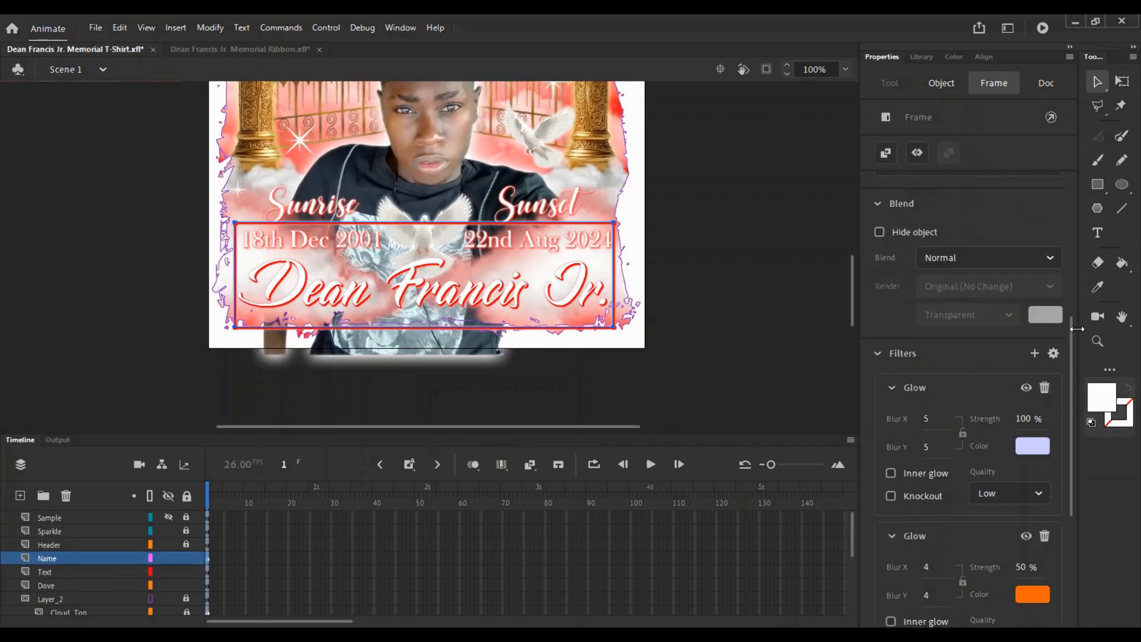
left_click(1053, 351)
left_click(975, 402)
left_click(240, 48)
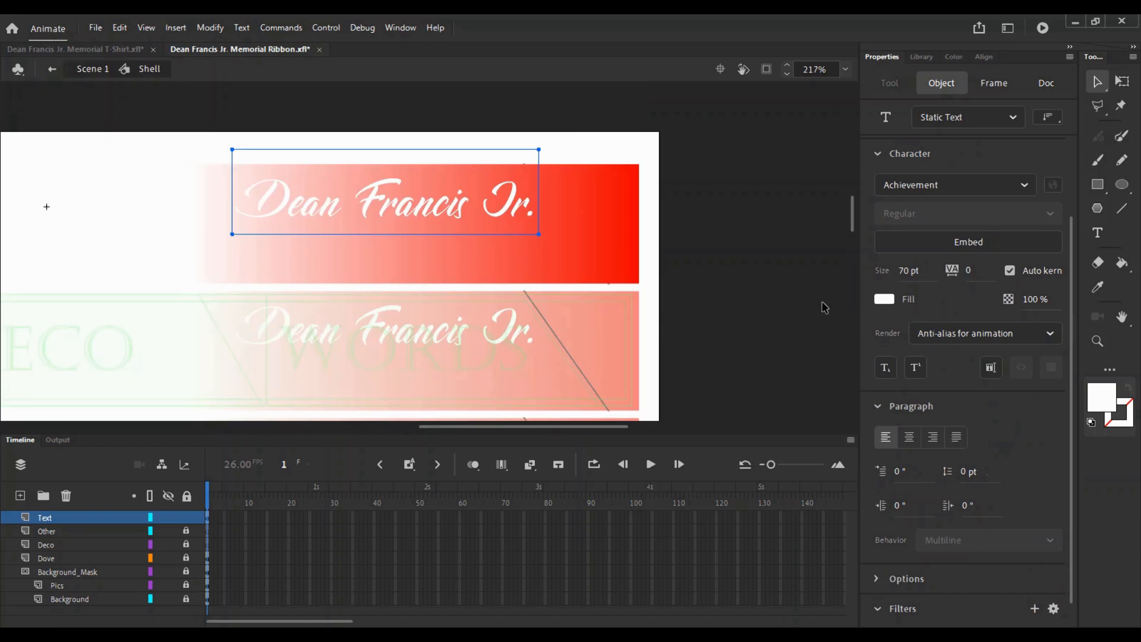
scroll(1070, 504, "down", 1)
left_click(1054, 579)
left_click(1008, 418)
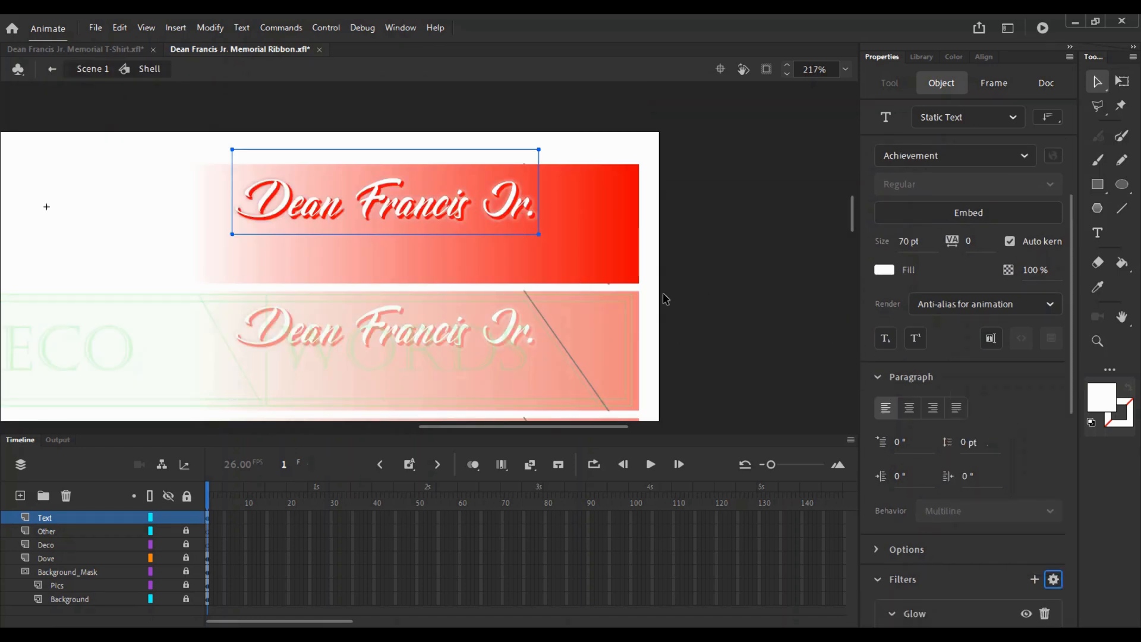
- Set the name's Drop Shadow distance to 0.5 and strength to 200%
key("ctrl+=")
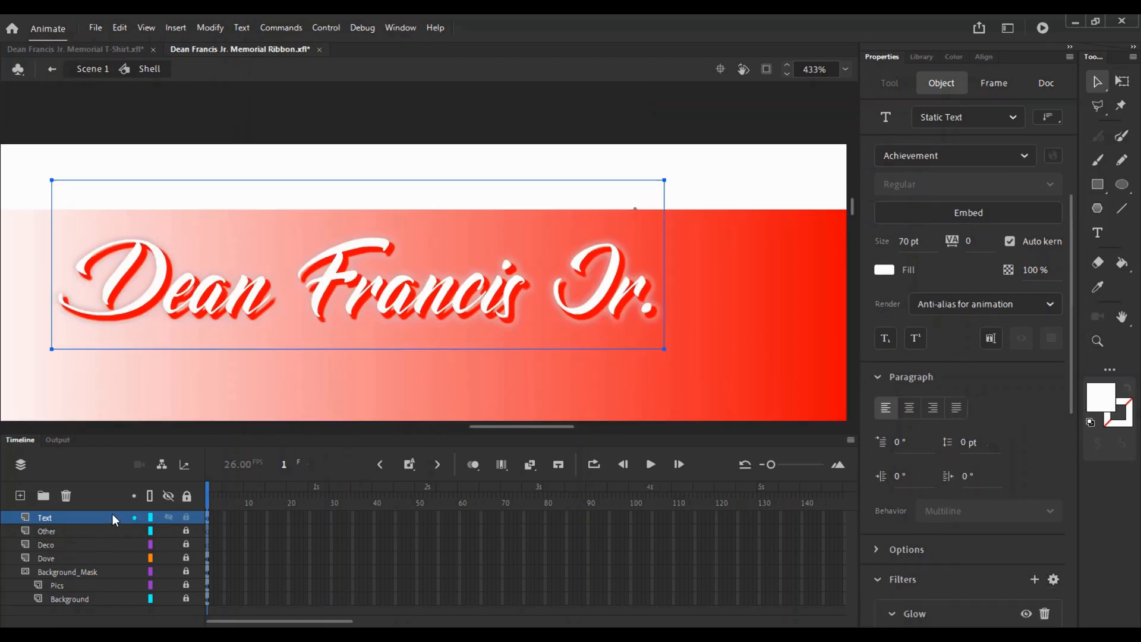
left_click(168, 516)
left_click(170, 517)
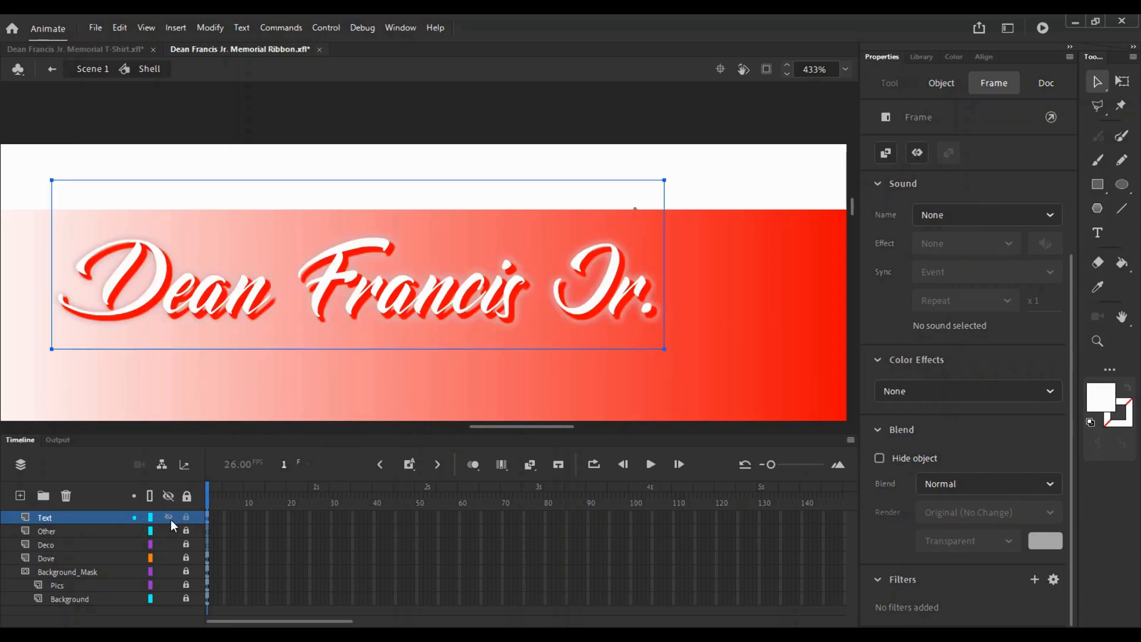
left_click(360, 247)
left_click(397, 306)
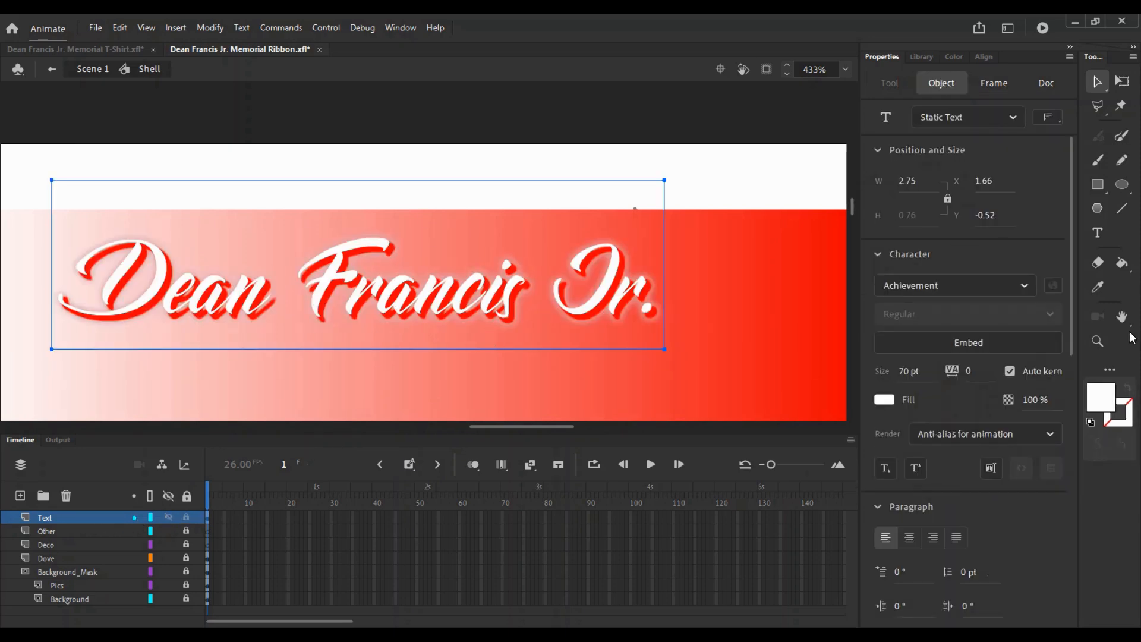
scroll(929, 538, "down", 10)
left_click(930, 538)
type("5")
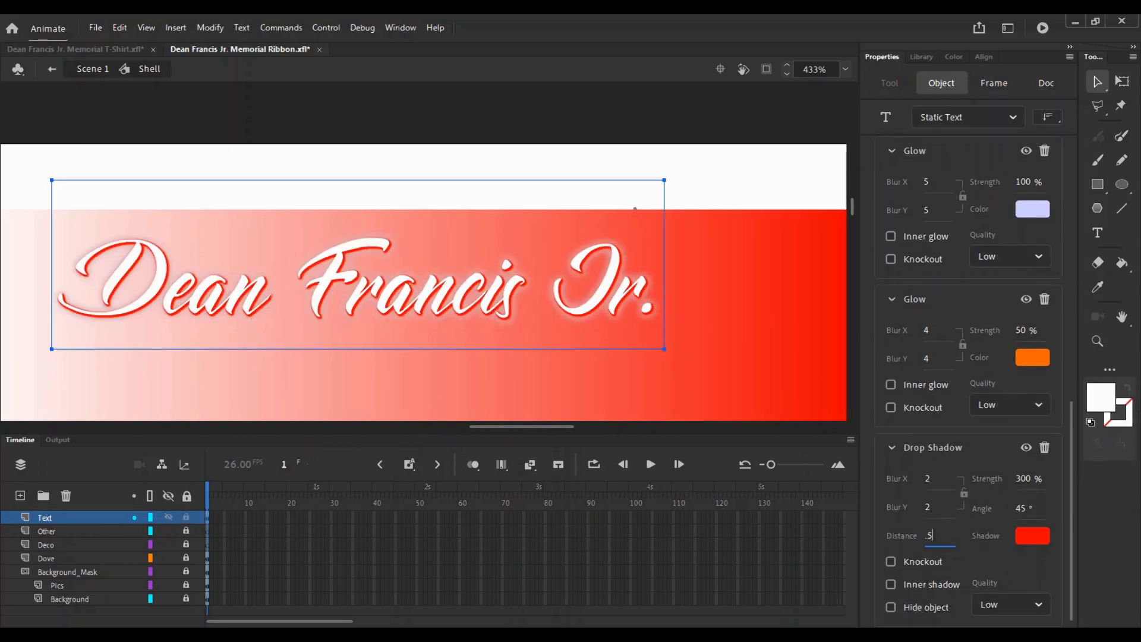
left_click(1027, 486)
type("200")
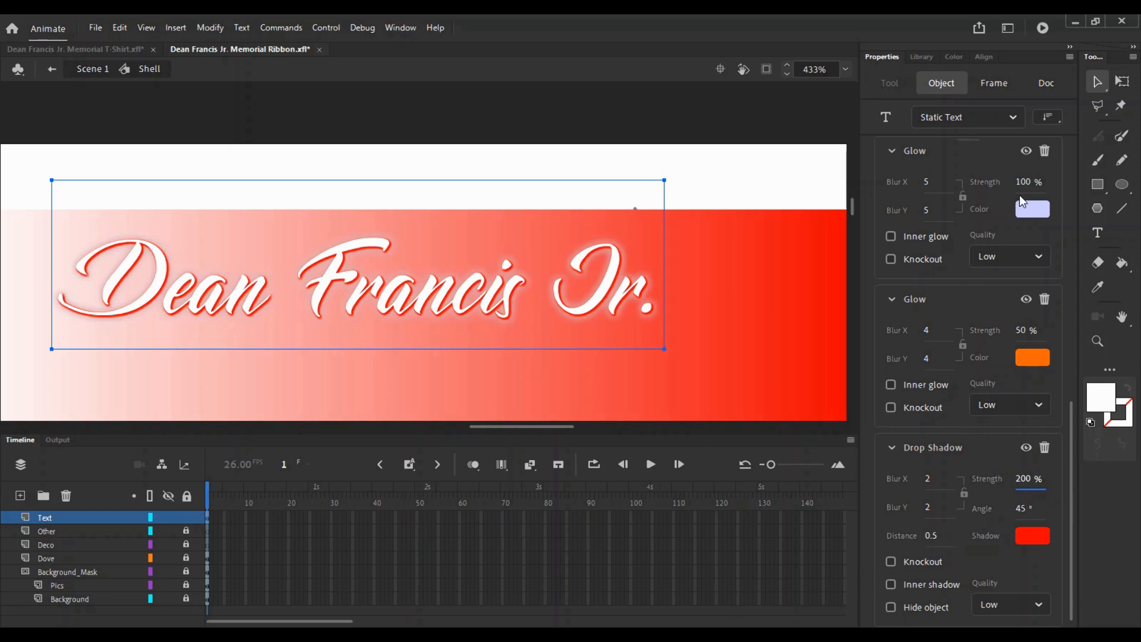
- Set both Glow blurs to 2, second glow strength 100%, first glow strength 250%
left_click(1023, 182)
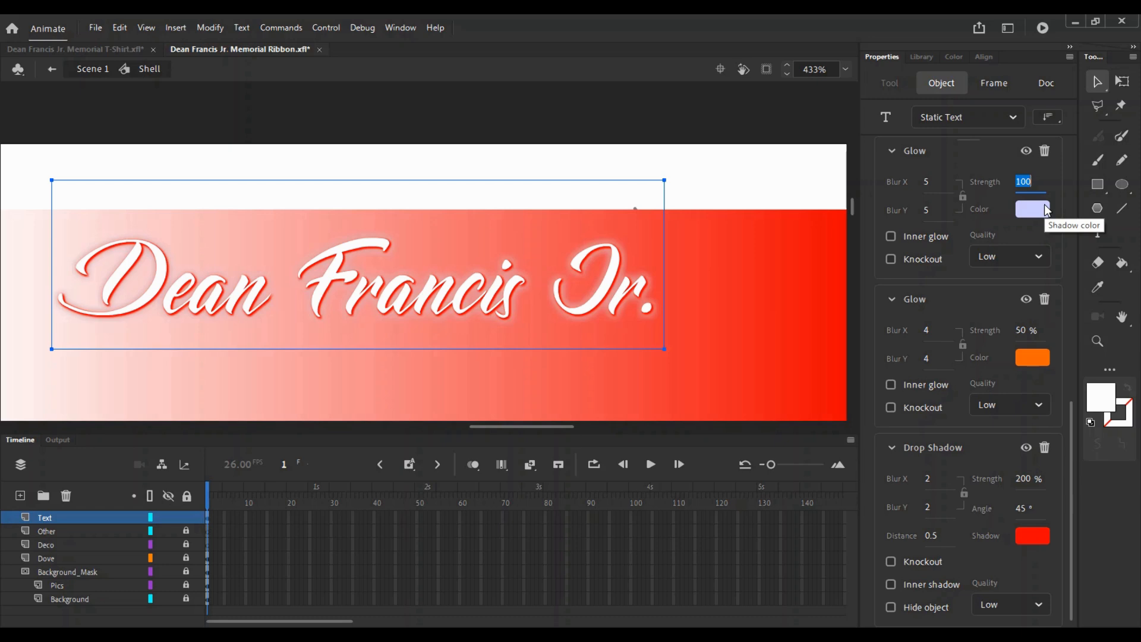
left_click(963, 196)
left_click(926, 182)
type("2")
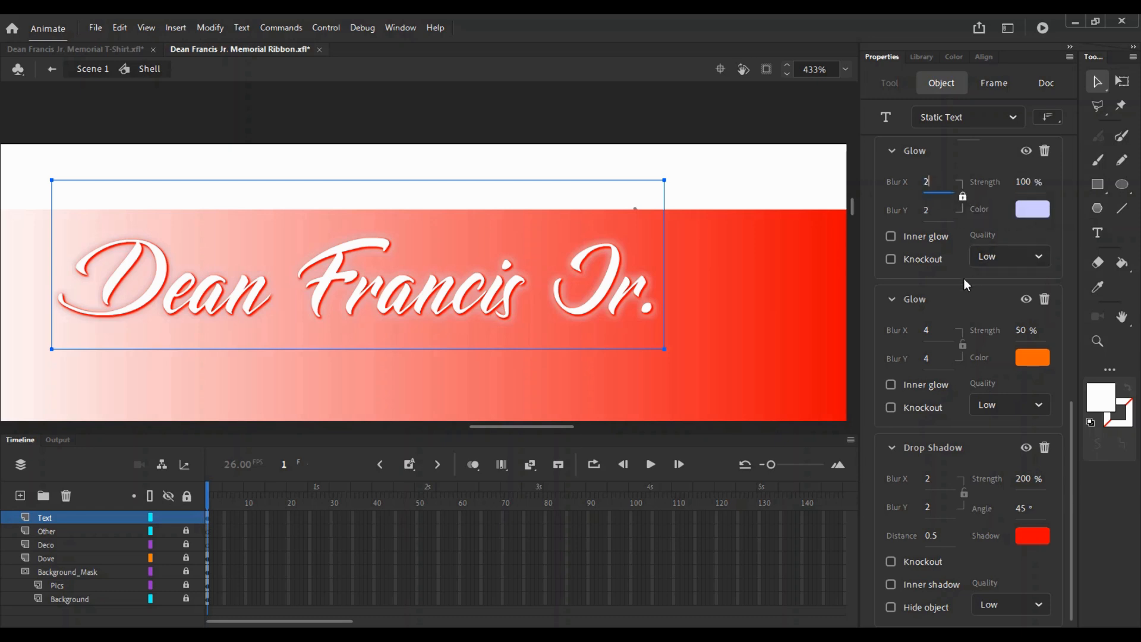
left_click(963, 345)
left_click(927, 330)
type("2")
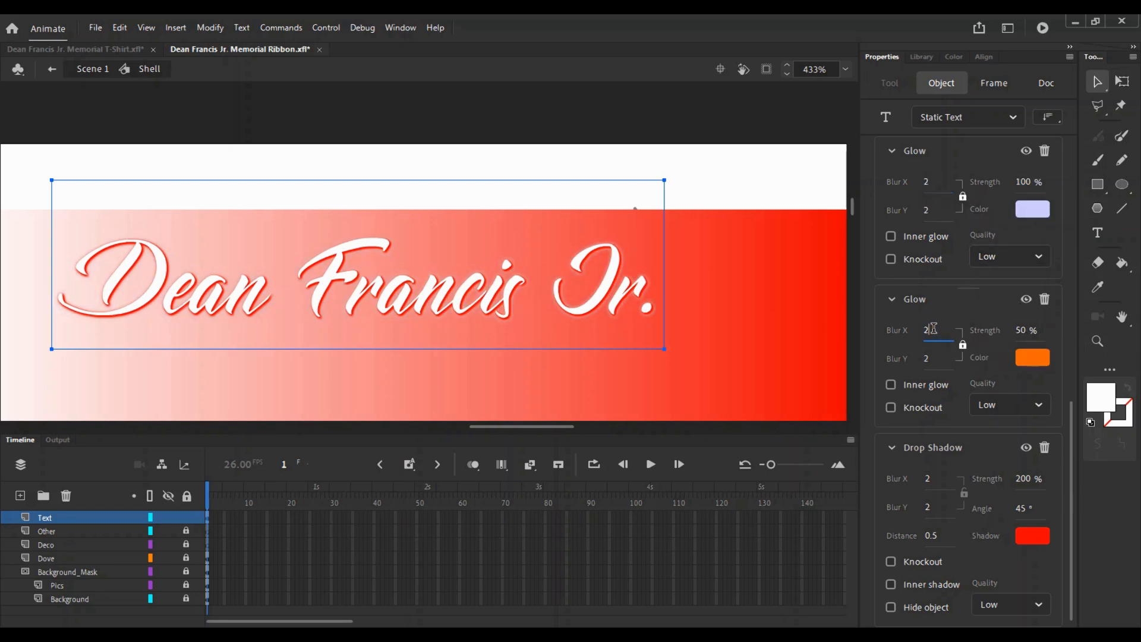
left_click(1020, 330)
type("100")
left_click(1033, 183)
type("250")
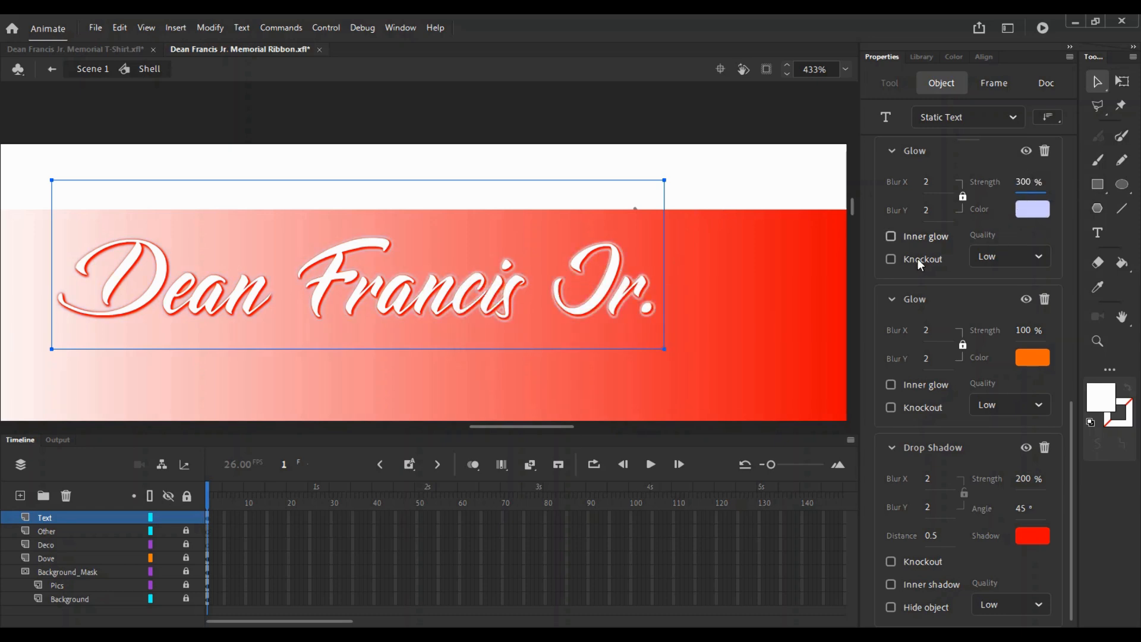
left_click(740, 286)
- Shrink the name text slightly with Free Transform and nudge it into place
key("z")
left_click(459, 265, "alt")
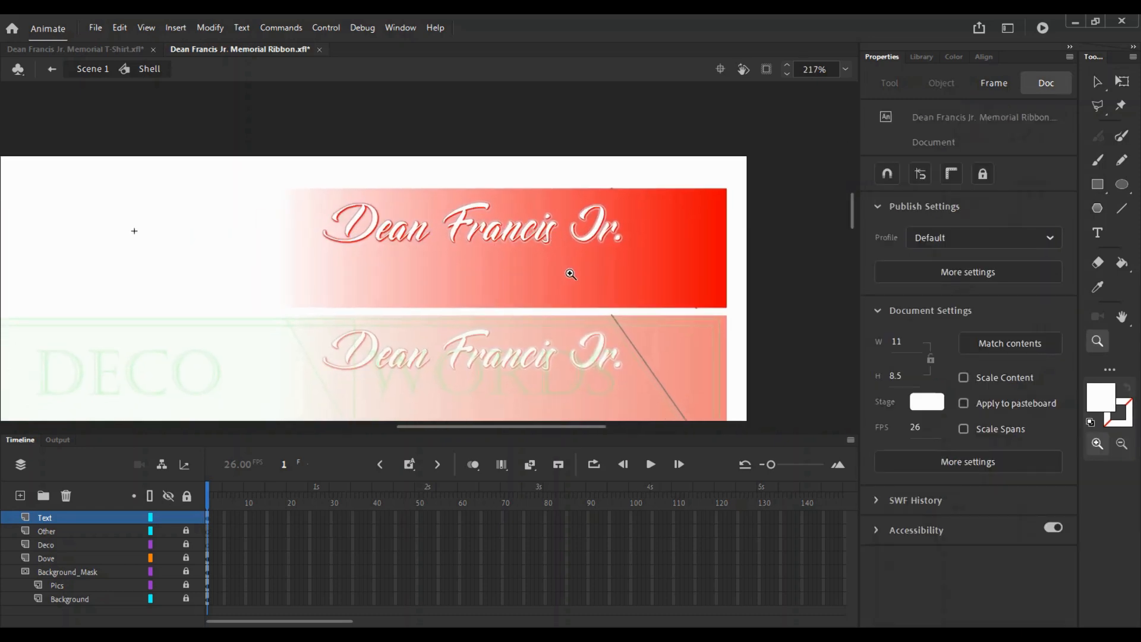
key("v")
left_click(513, 241)
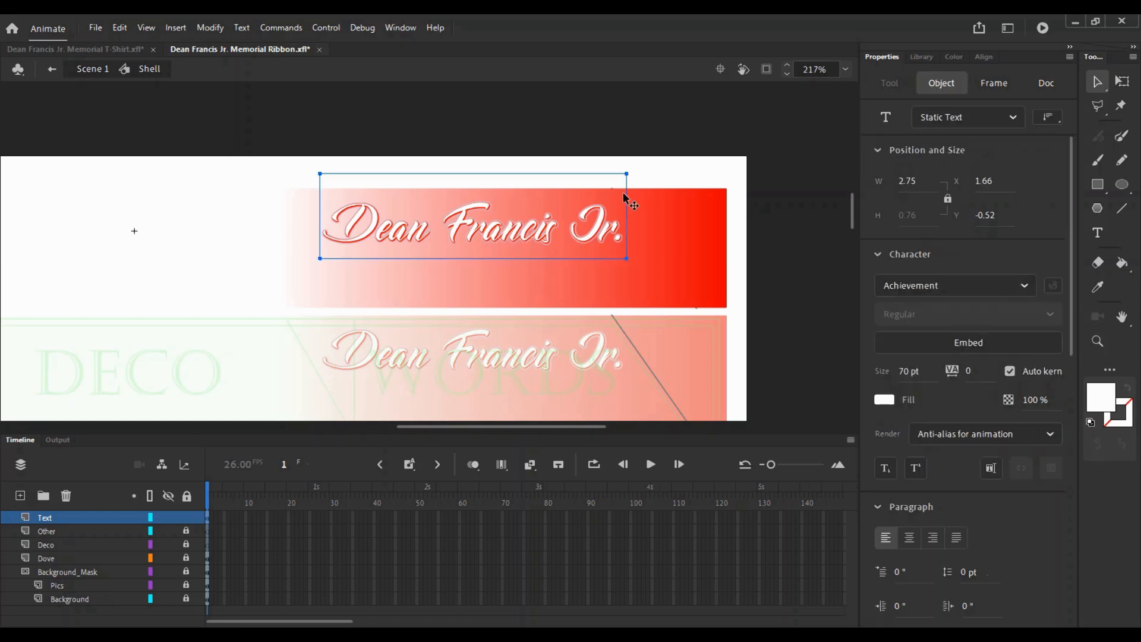
key("q")
left_click_drag(627, 173, 617, 179)
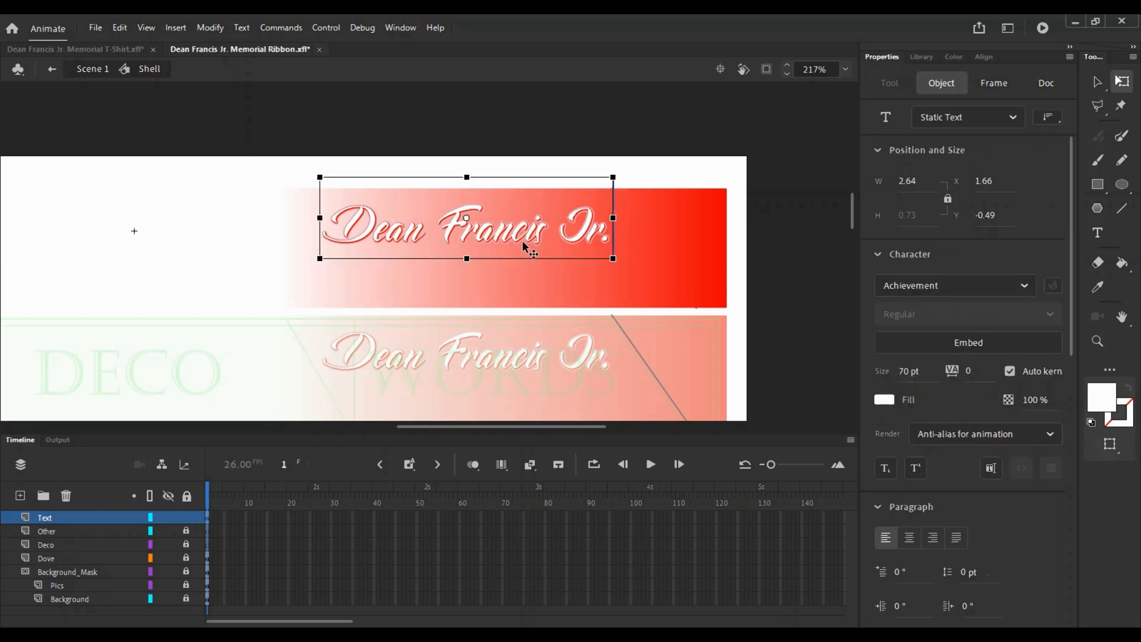
left_click_drag(527, 247, 529, 249)
key("z")
left_click(547, 244, "alt")
key("v")
left_click(473, 258)
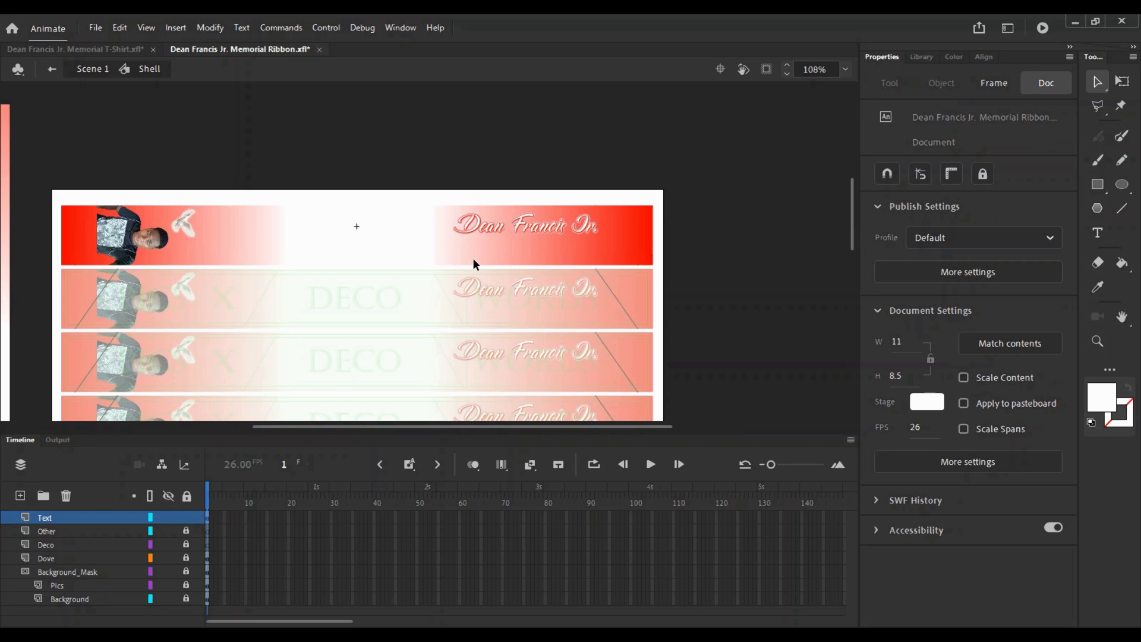
- Open the other memorial ribbon .xfl file
left_click(95, 28)
left_click(119, 75)
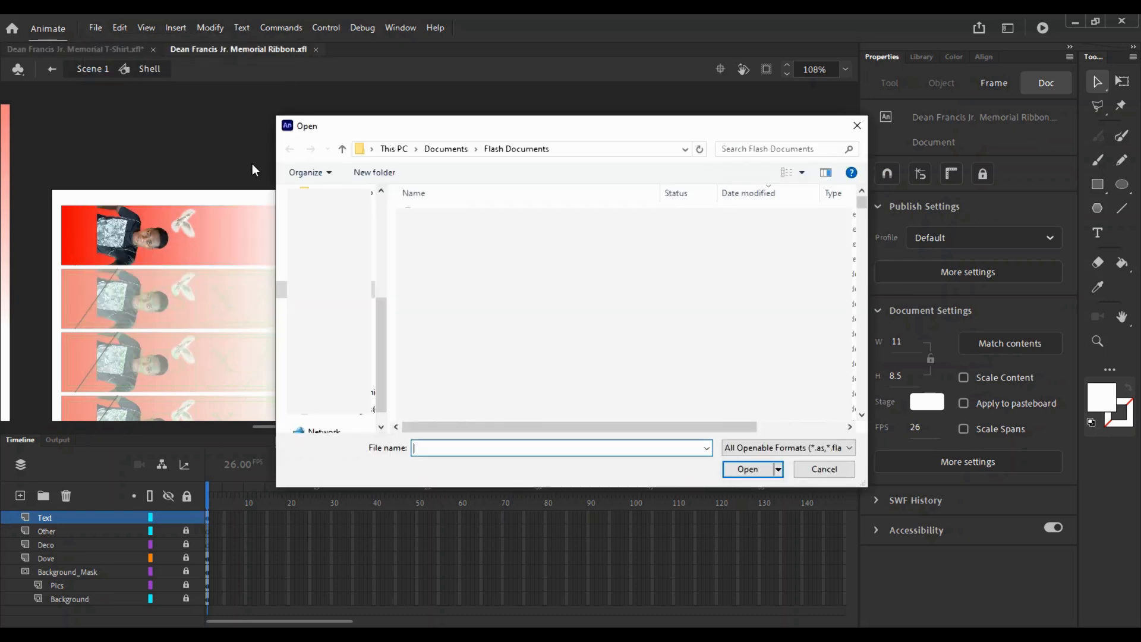
left_click(777, 150)
type("j")
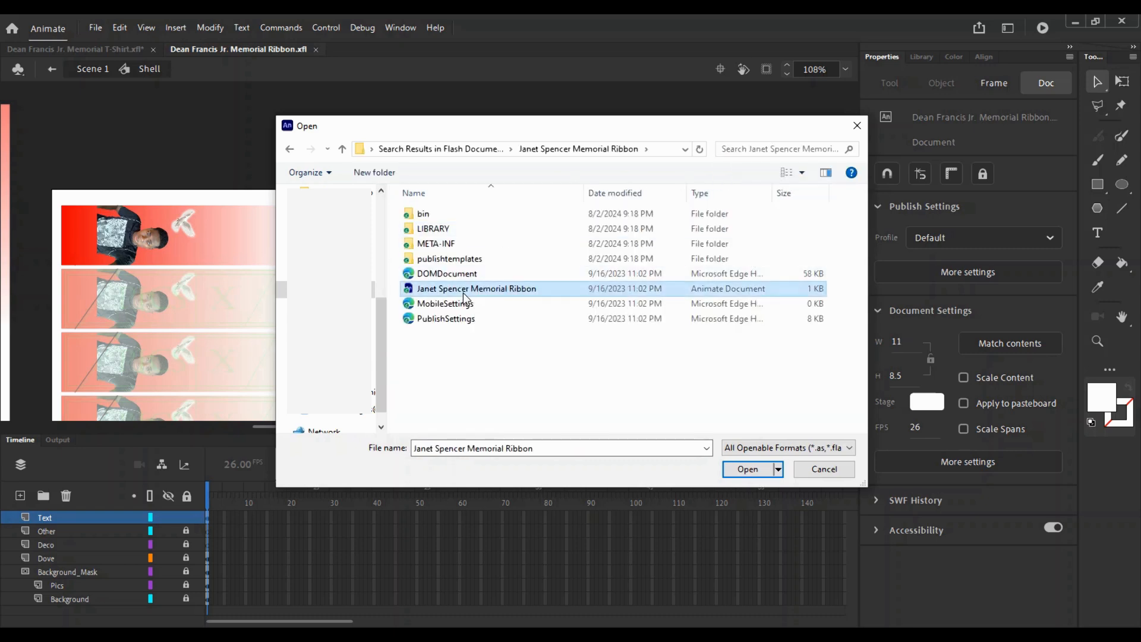
double_click(463, 292)
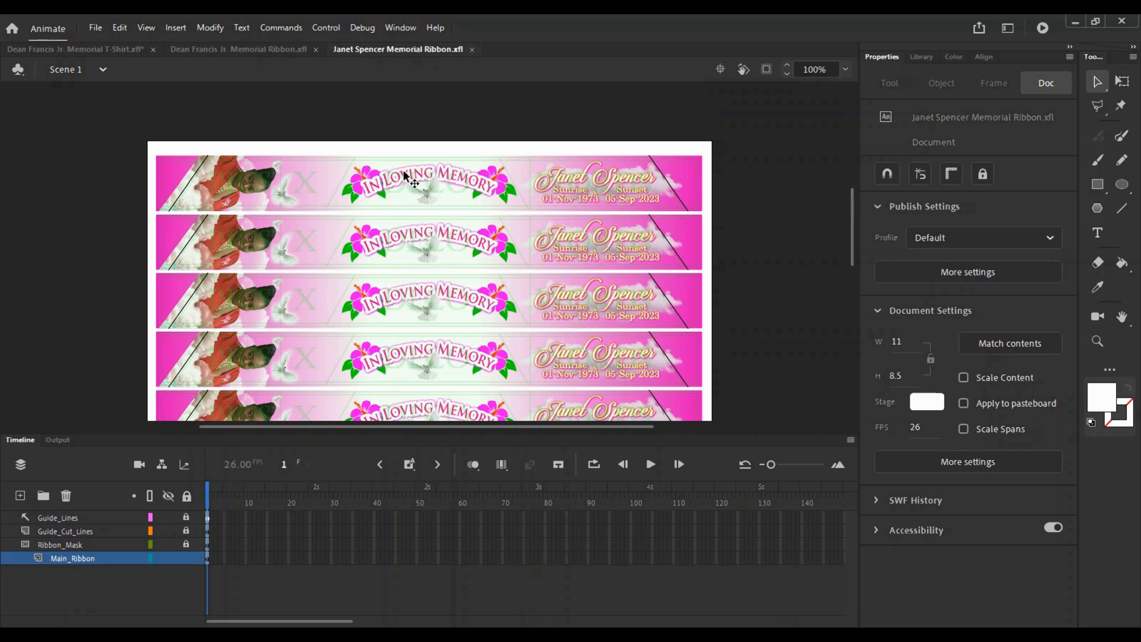
- In its Shell symbol, select the In Loving Memory banner and dove on the Other layer
double_click(389, 190)
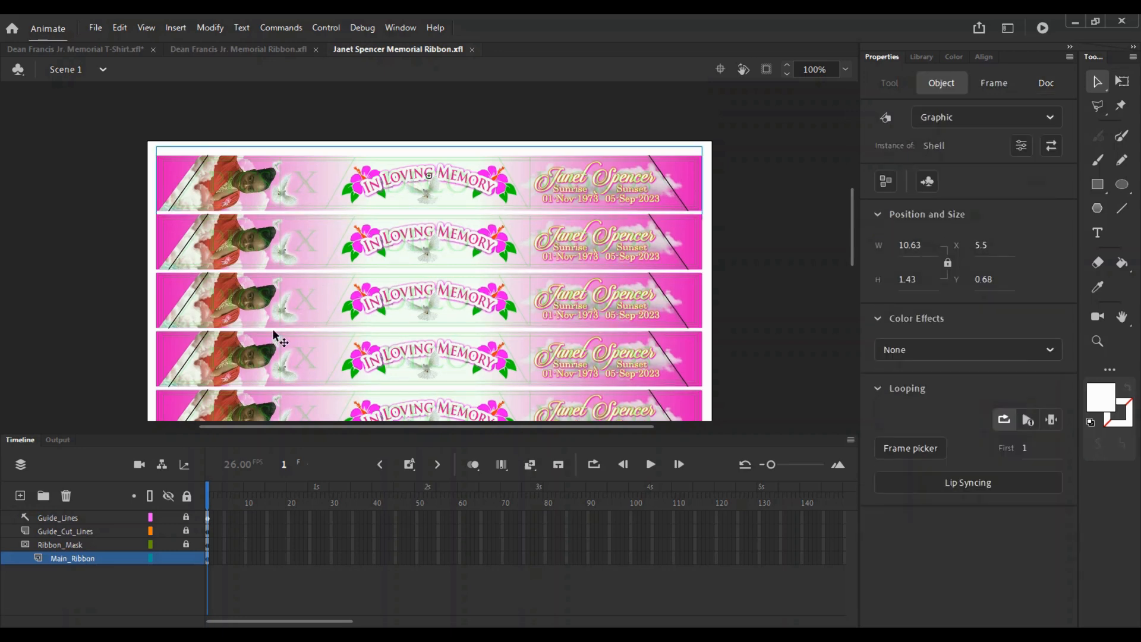
key("z")
left_click(390, 197)
key("v")
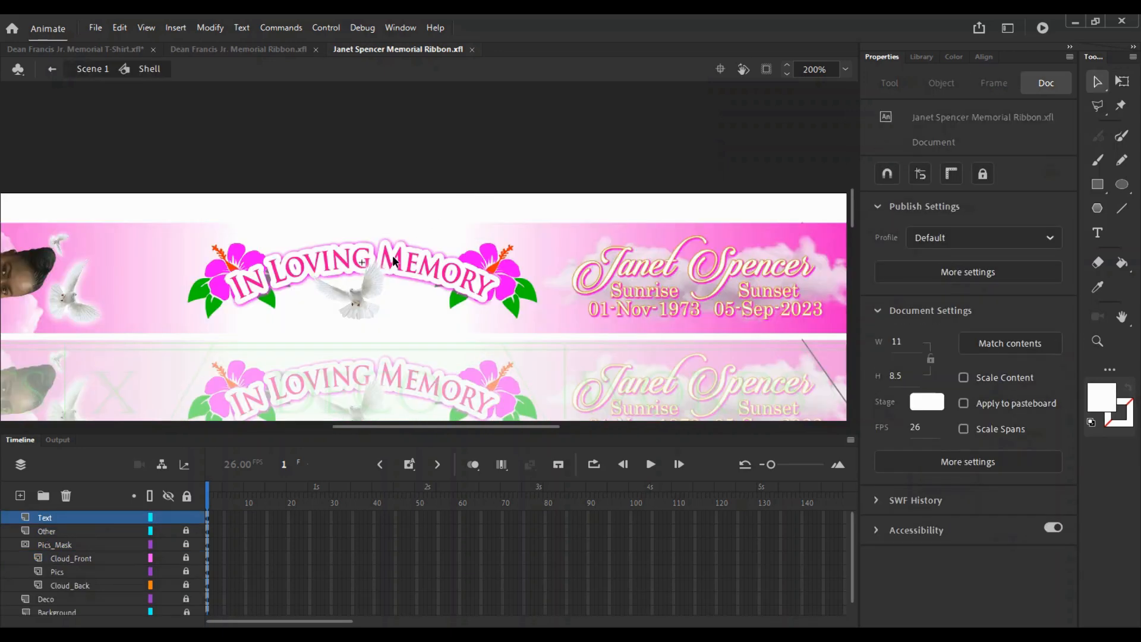
left_click(169, 567)
left_click(168, 567)
left_click(168, 598)
left_click(168, 598)
left_click(169, 530)
left_click(169, 529)
left_click(188, 531)
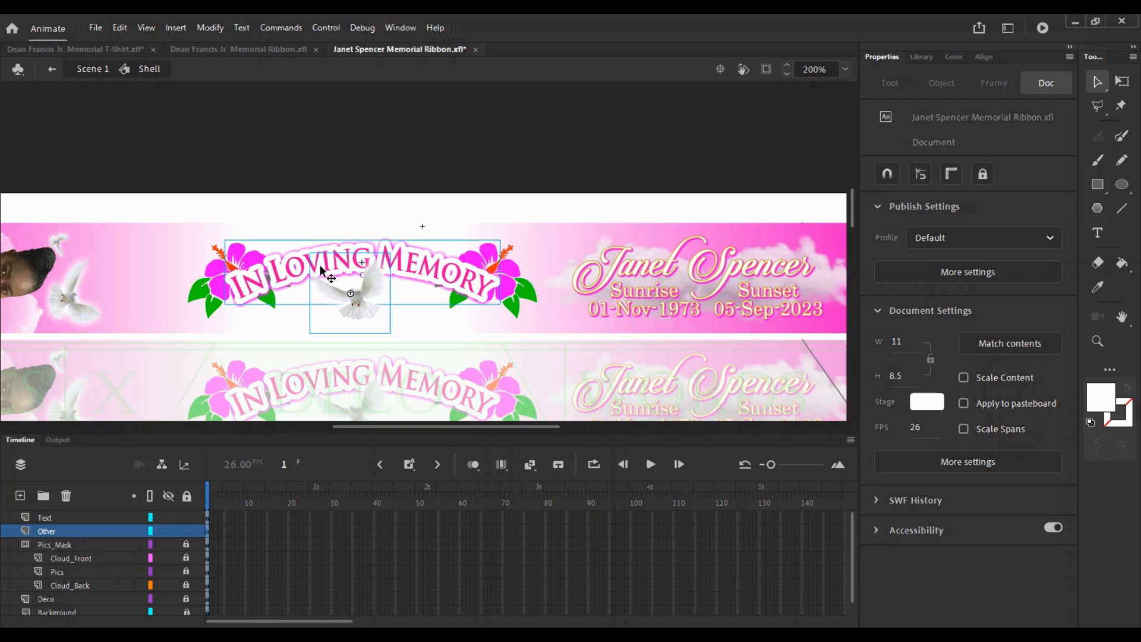
left_click(387, 208)
left_click_drag(388, 208, 367, 303)
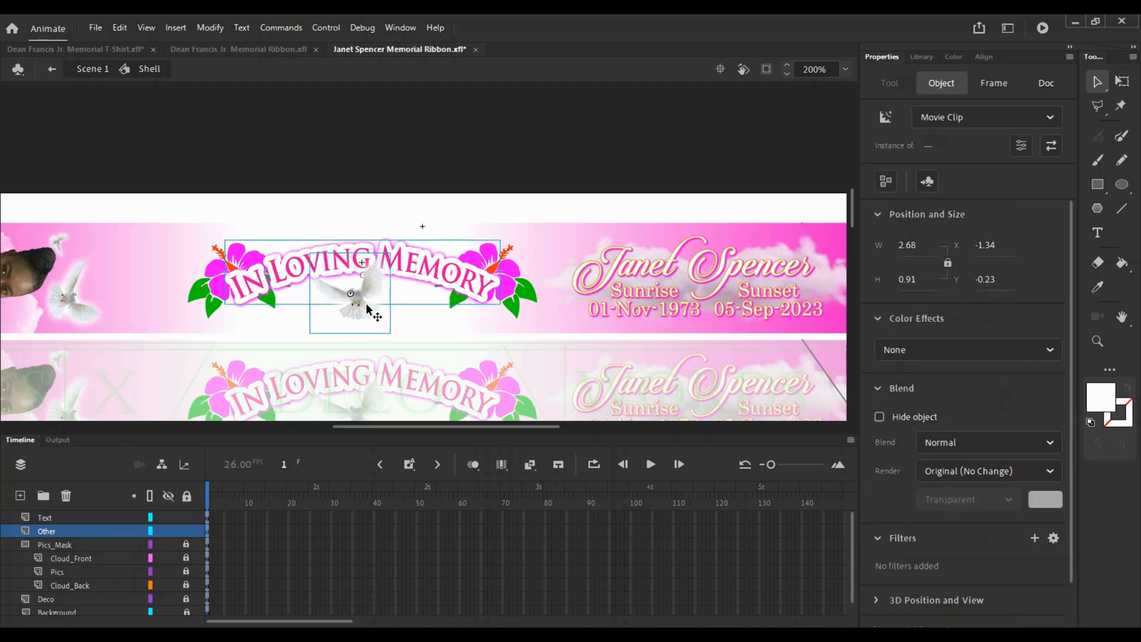
- In this ribbon, unlock Other, lock Text, paste the banner in place and cut the dove
left_click(109, 51)
key("ctrl+Tab")
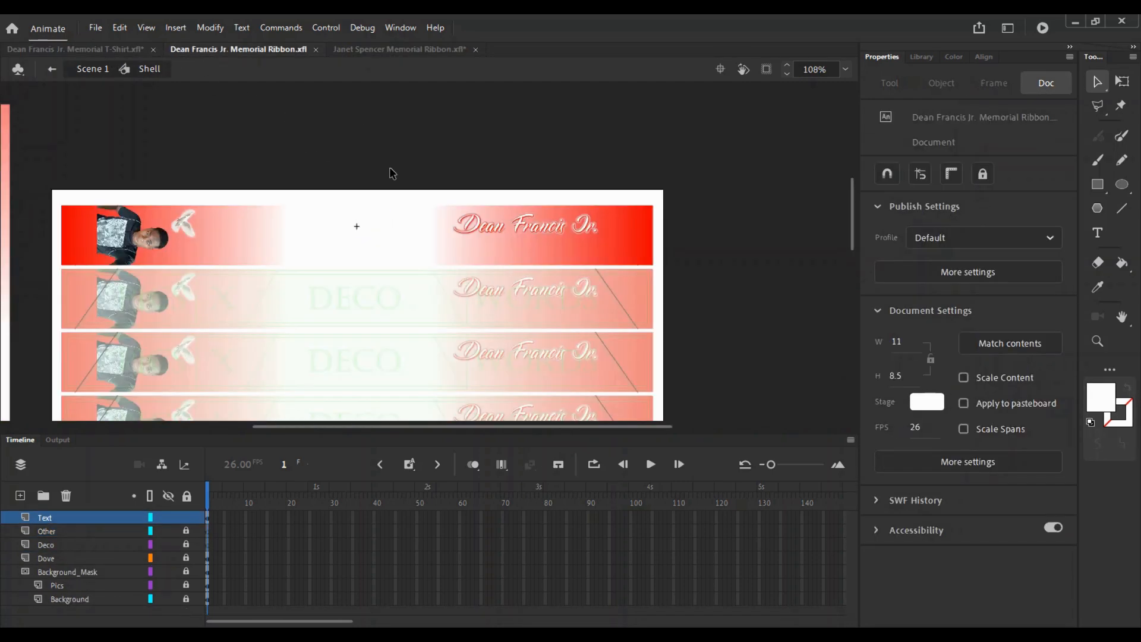
left_click(186, 531, "alt")
left_click(103, 528)
key("ctrl+shift+v")
key("z")
left_click(356, 249)
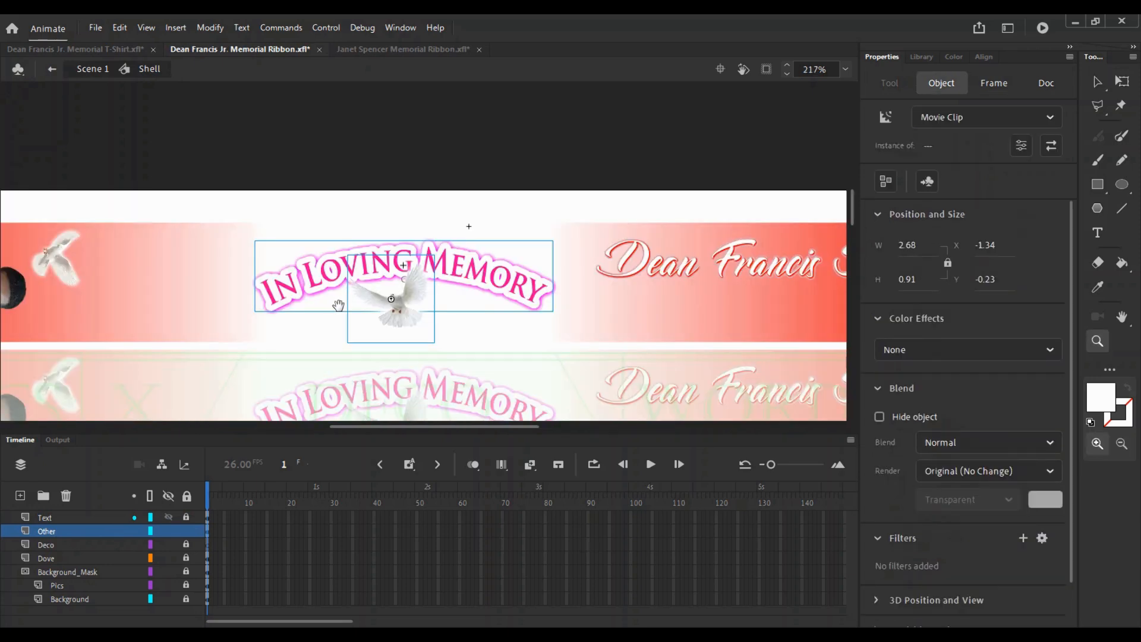
key("v")
left_click(410, 310)
key("ctrl+x")
- Paste the dove in place on the unlocked Dove layer and move that layer above Other
left_click(88, 557)
left_click(187, 558)
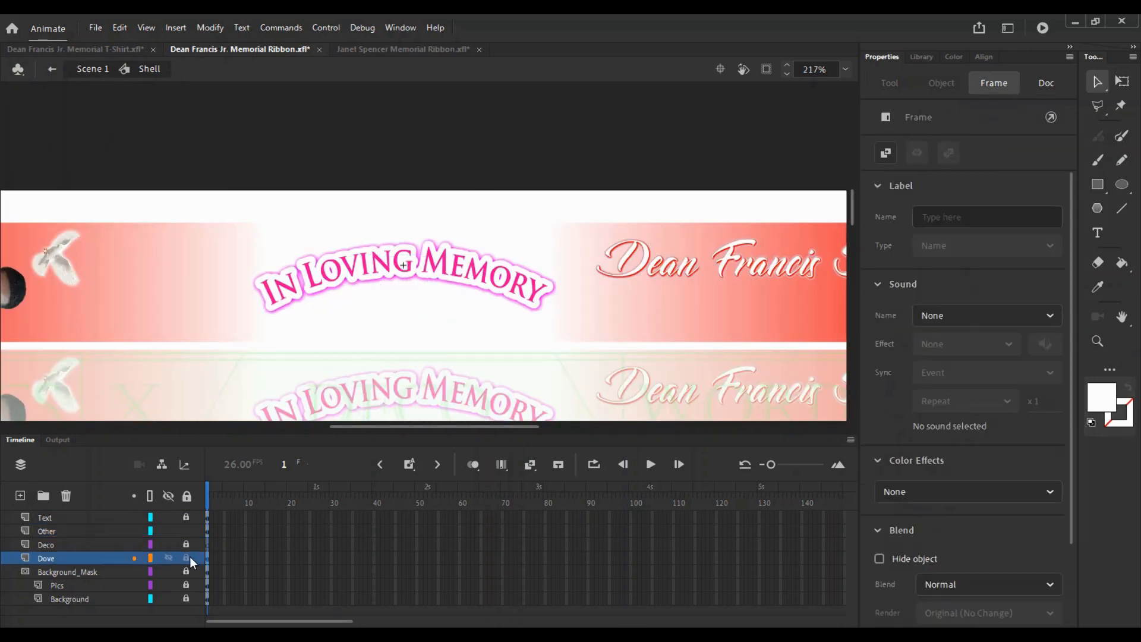
key("ctrl+shift+v")
left_click_drag(69, 556, 77, 528)
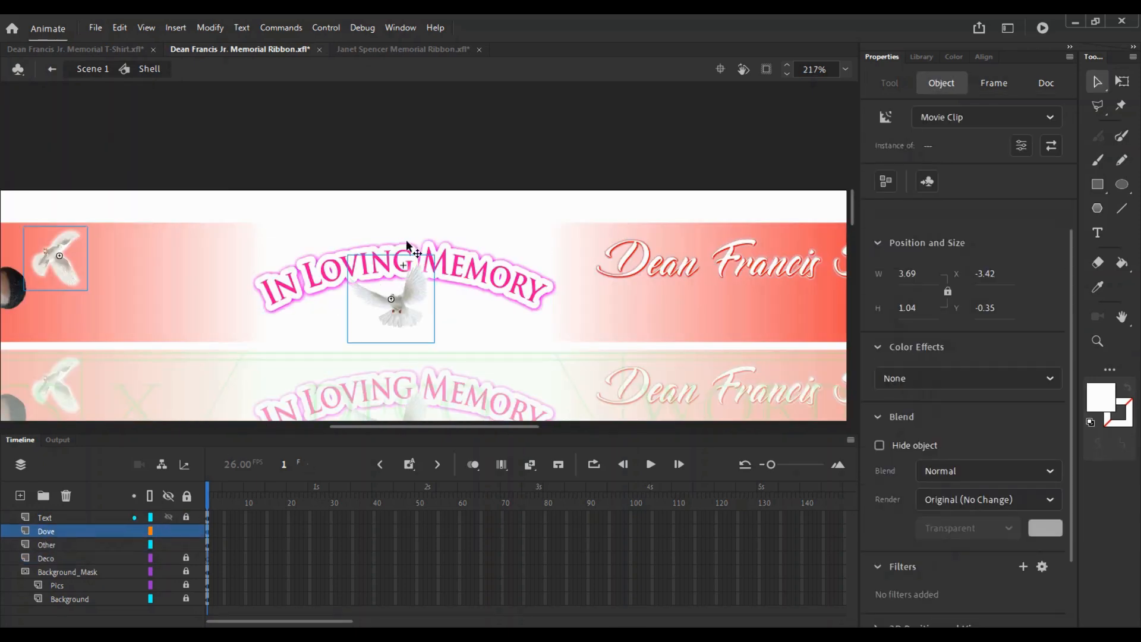
- Check the pasted dove up close, then enter the Header Banner symbol for editing
key("z")
left_click(405, 239)
key("v")
left_click(464, 262)
key("ctrl+minus")
left_click_drag(489, 274, 449, 225)
double_click(450, 227)
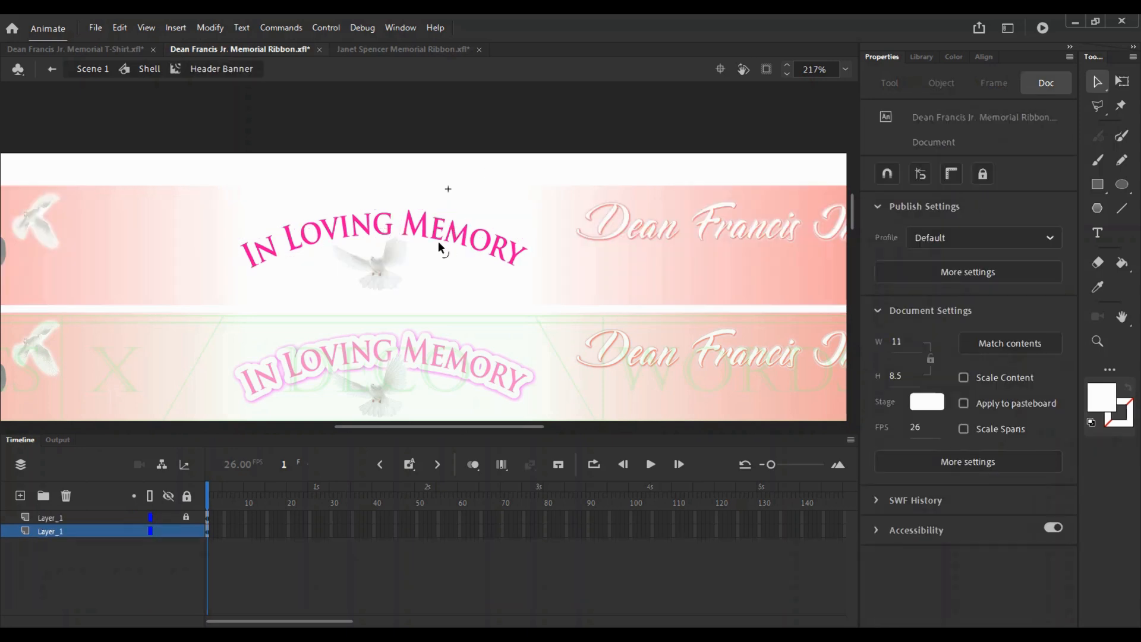
- Select all the In Loving Memory letter objects, locking the bottom layer and unlocking the top
left_click(439, 246)
left_click(456, 240)
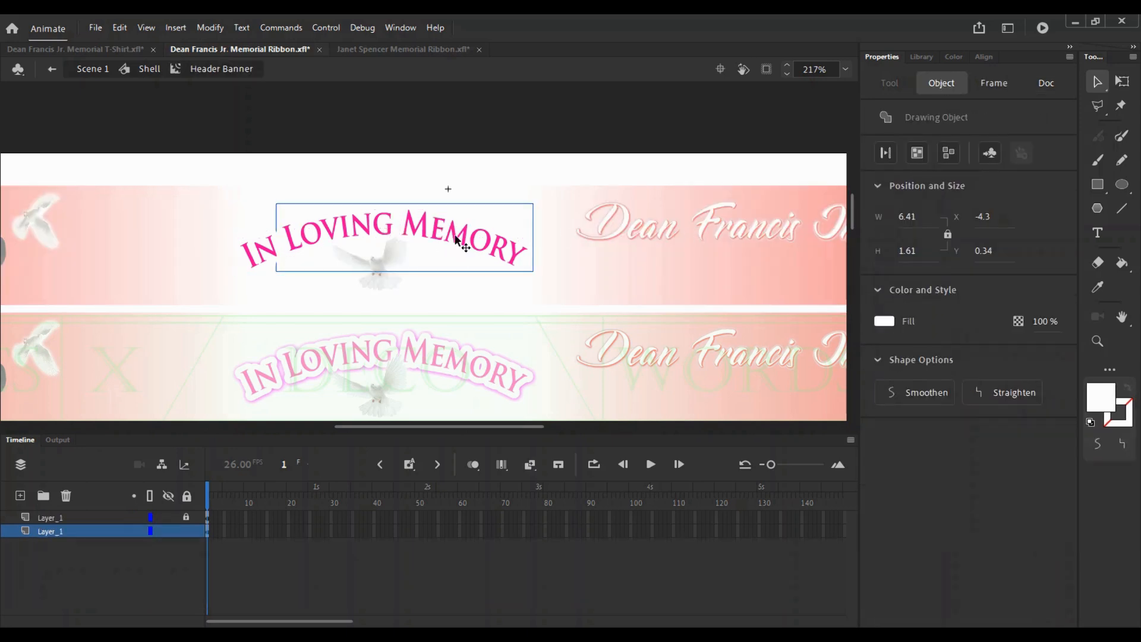
double_click(456, 238)
double_click(457, 210)
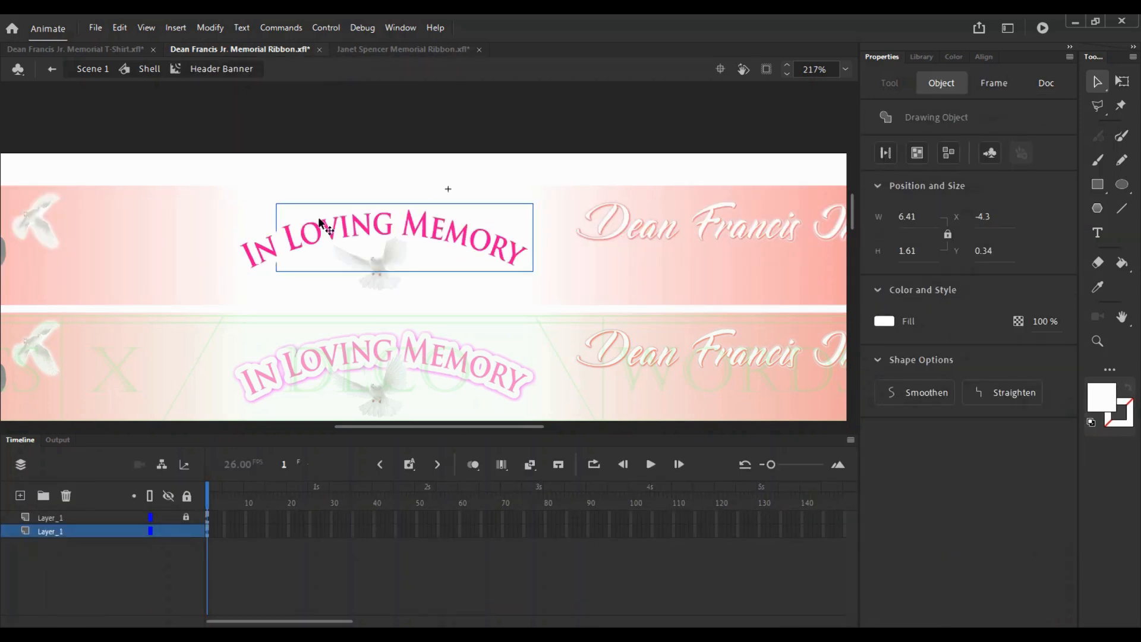
left_click(186, 531)
left_click(185, 518)
left_click_drag(162, 184, 553, 329)
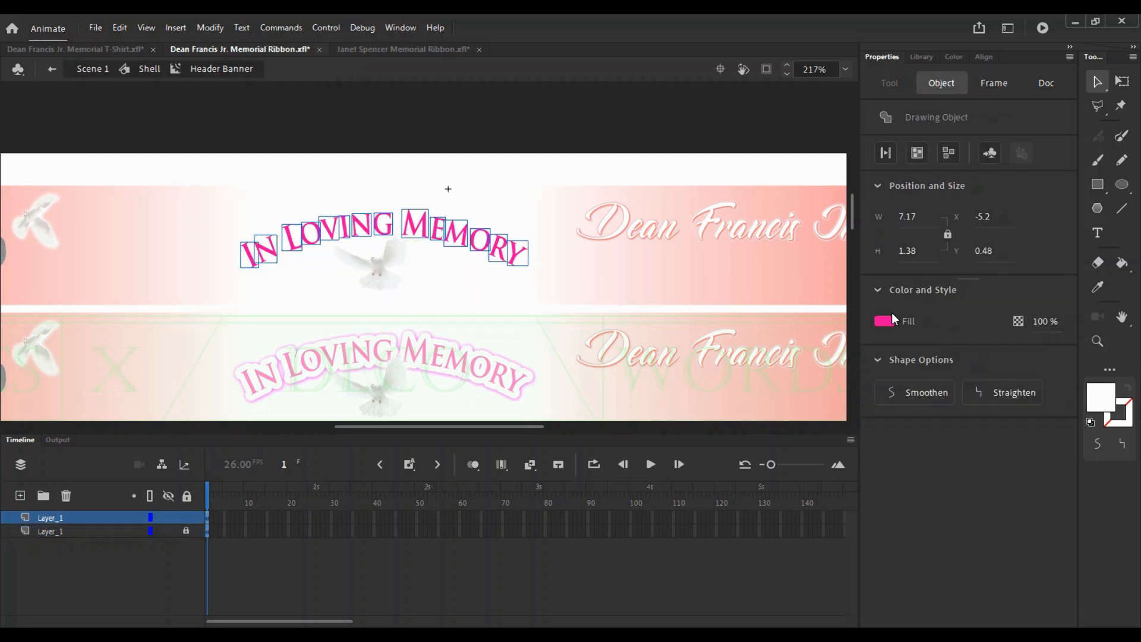
- Recolour the lettering fill, trying purple before settling on red, then exit to the Shell
left_click(888, 320)
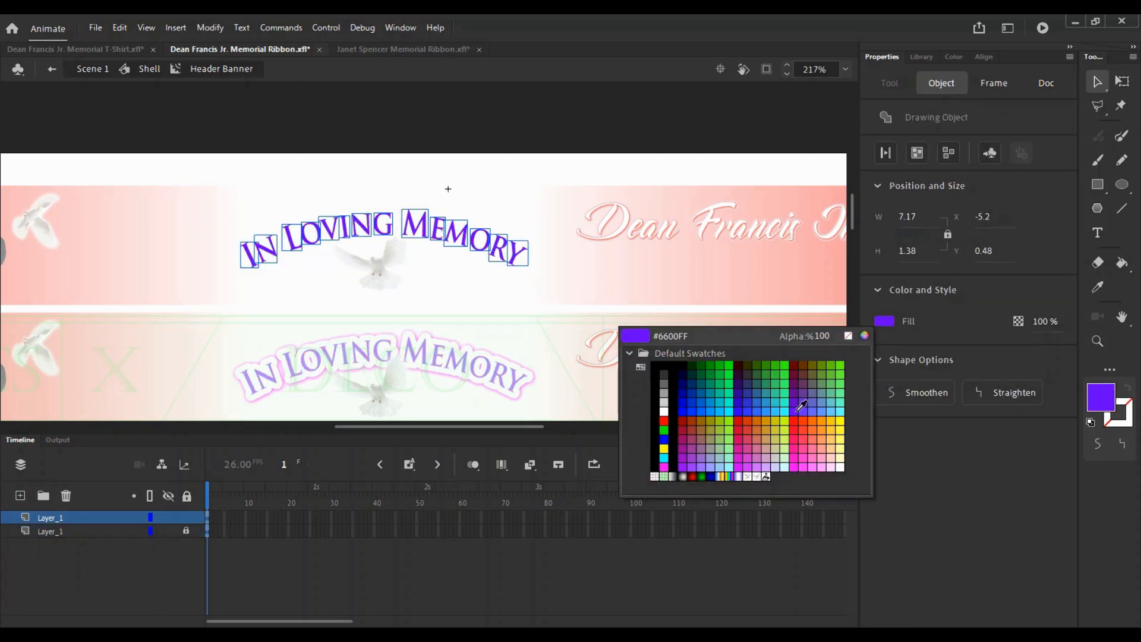
left_click(802, 406)
left_click(74, 49)
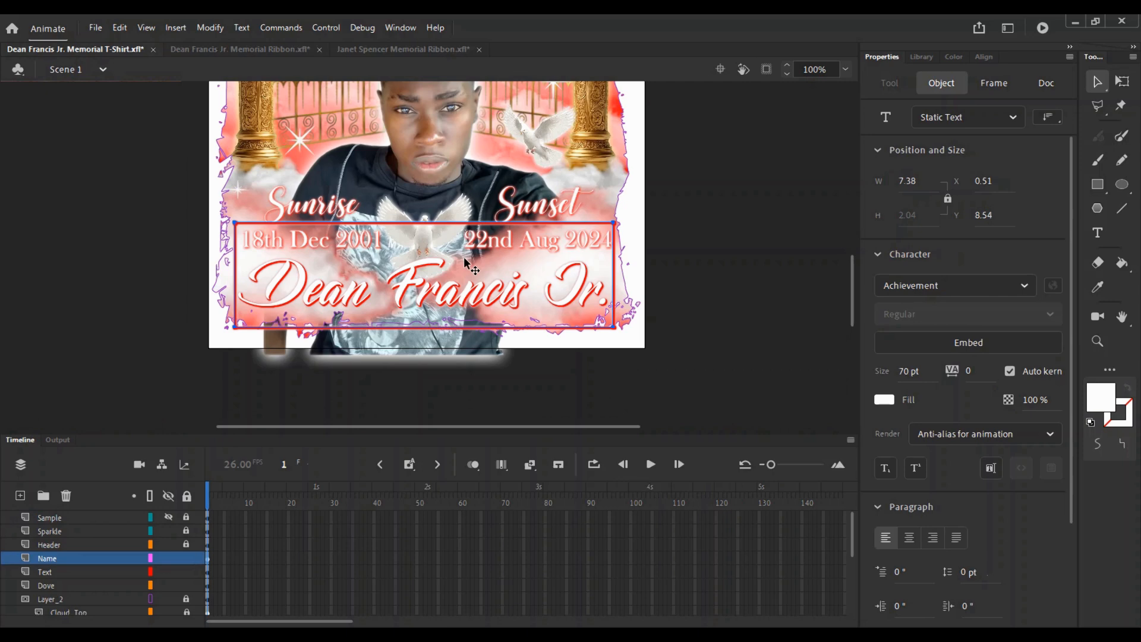
scroll(371, 197, "up", 3)
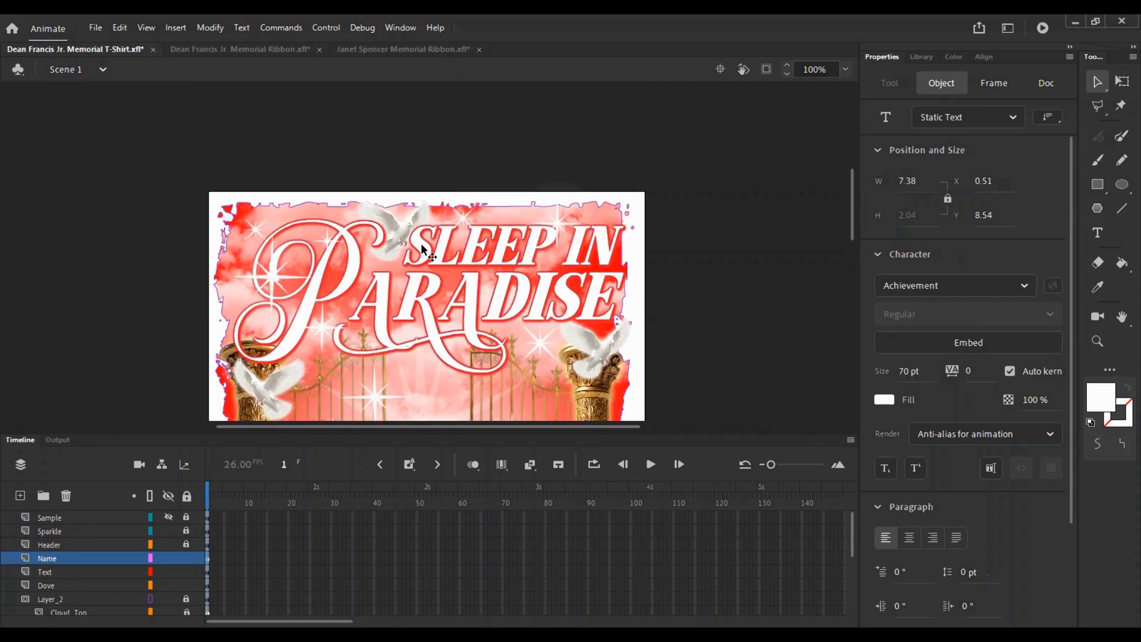
scroll(424, 250, "up", 3)
left_click(240, 49)
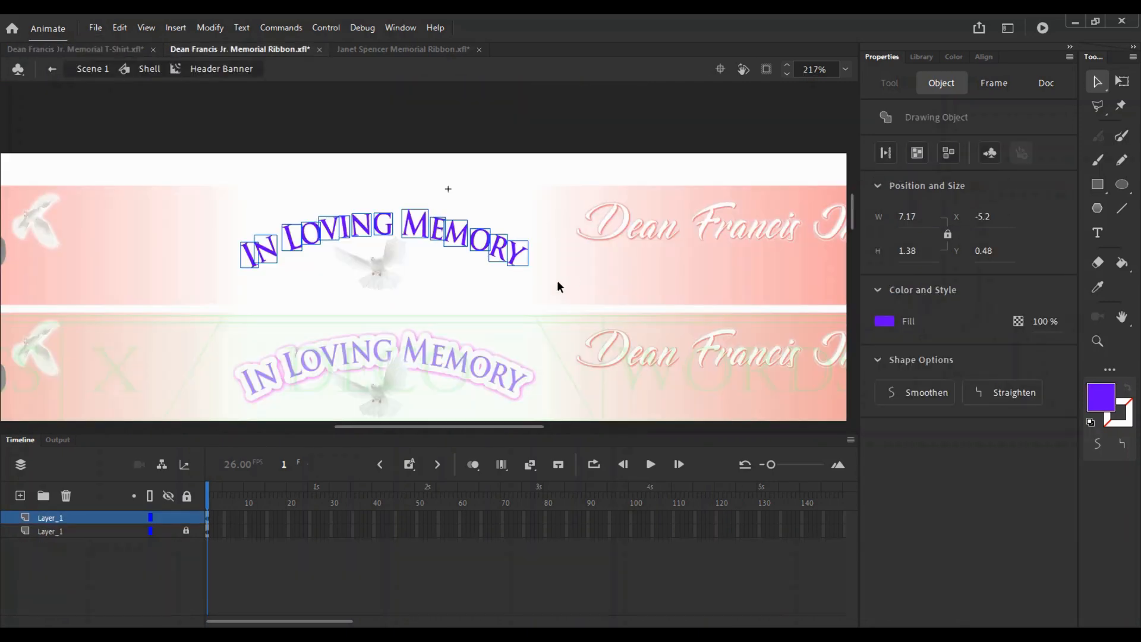
left_click(882, 321)
left_click(797, 418)
left_click(157, 69)
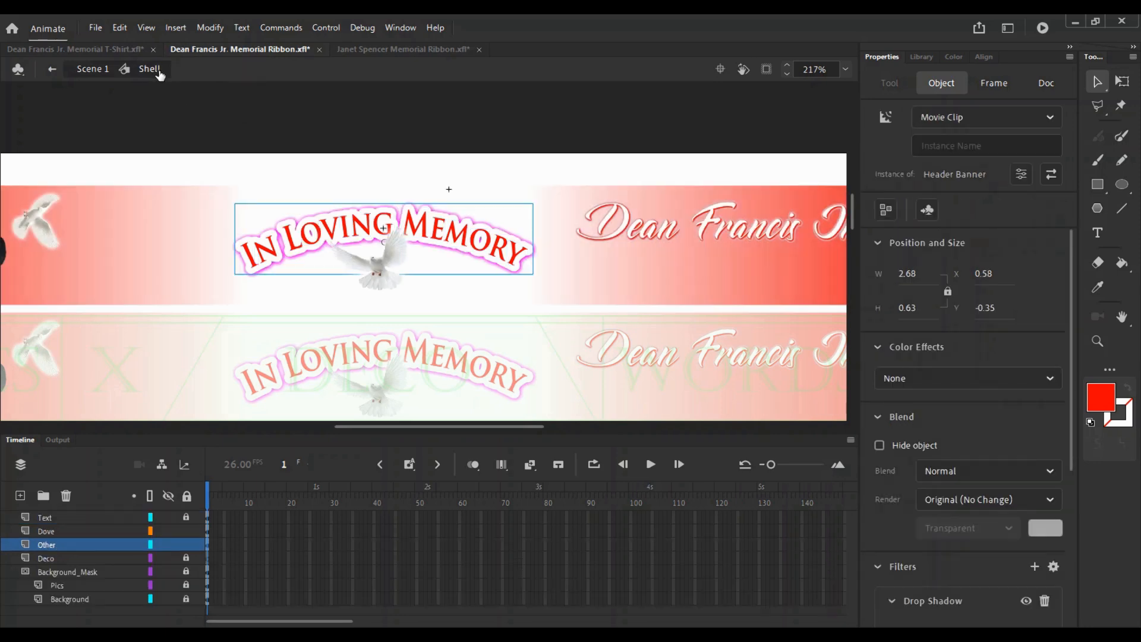
- Try yellow, orange, purple, blue and dark purple as the banner's drop shadow colour
scroll(1033, 440, "down", 5)
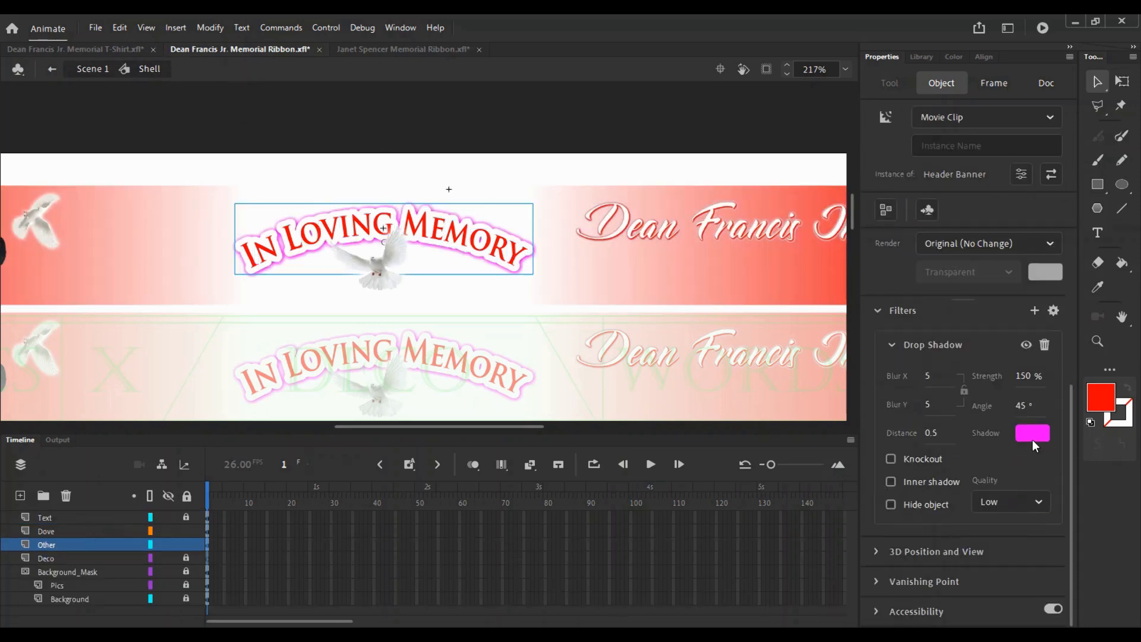
left_click(1032, 434)
left_click(980, 537)
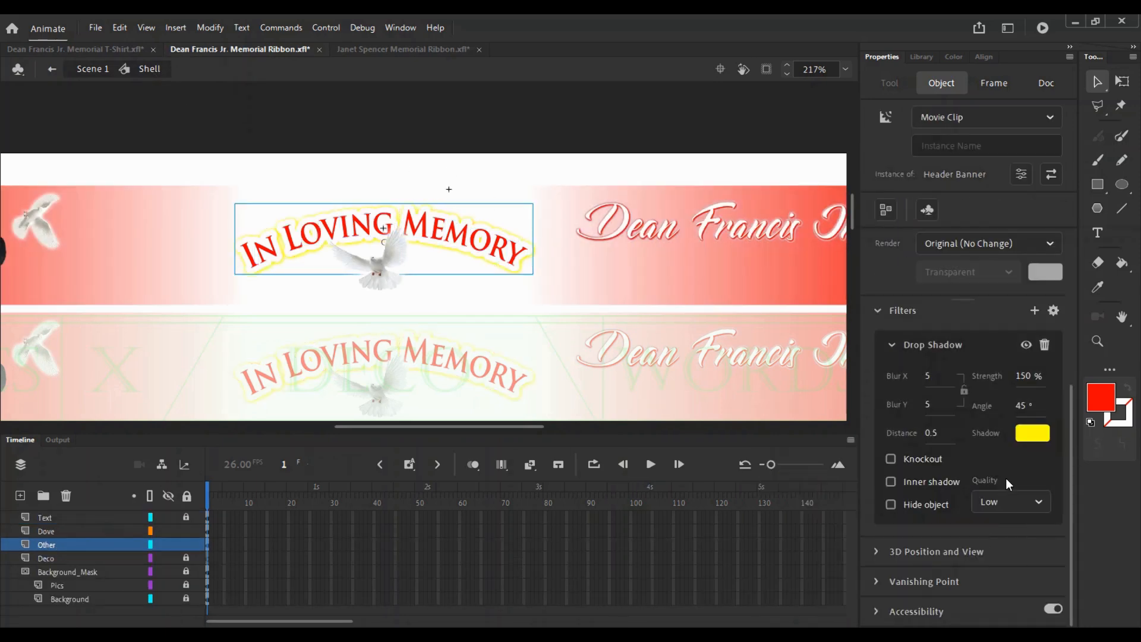
left_click(1027, 432)
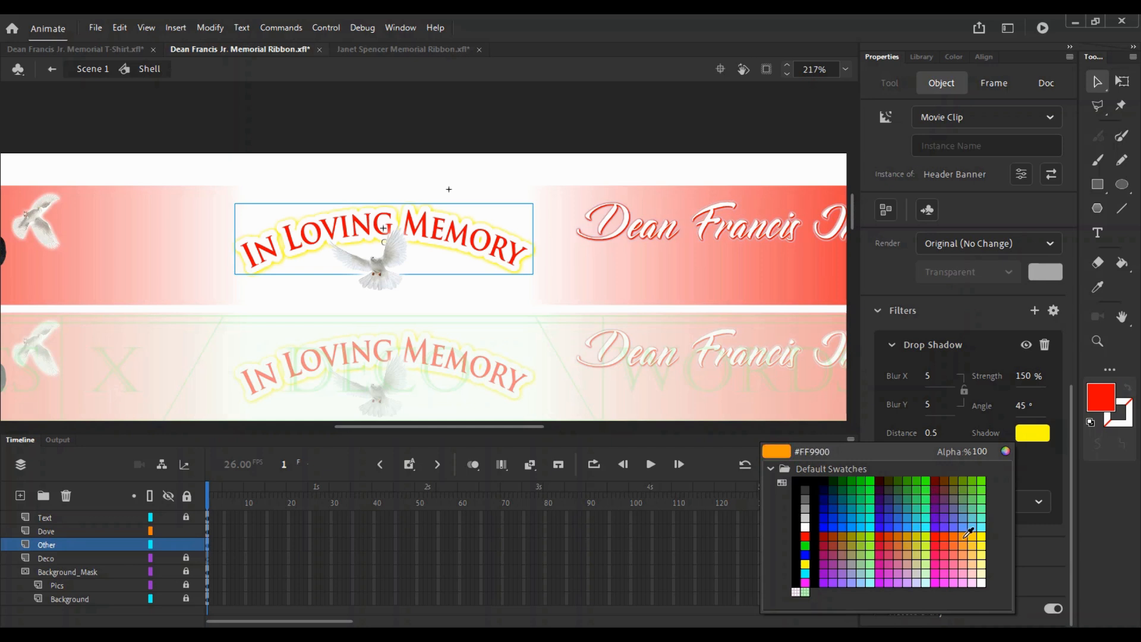
left_click(968, 533)
left_click(1034, 434)
key("Escape")
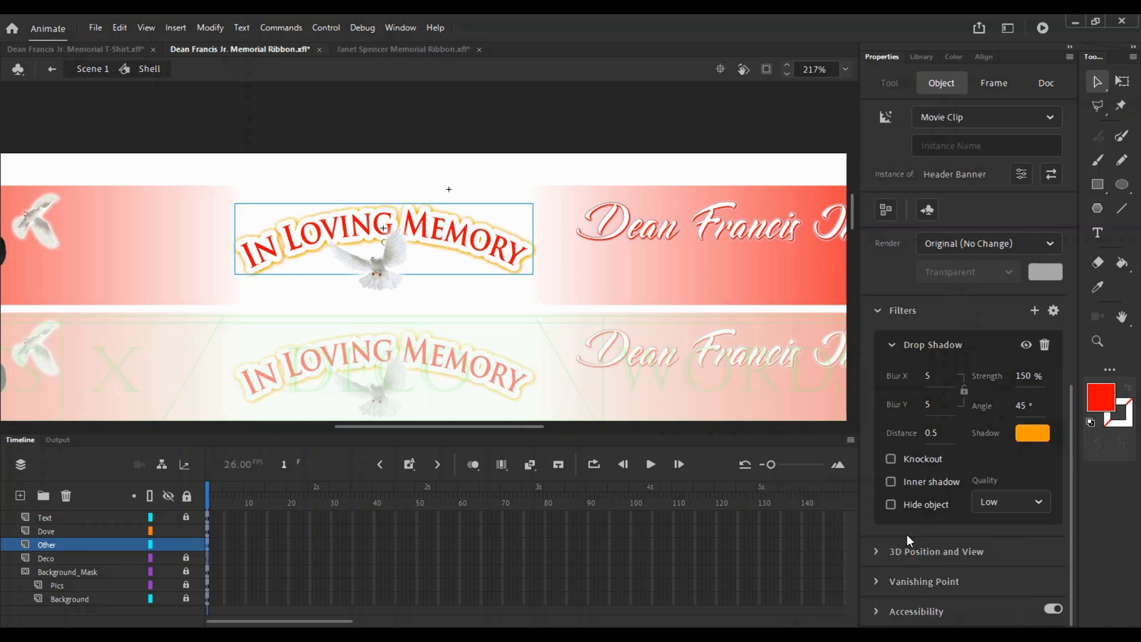
left_click(1019, 433)
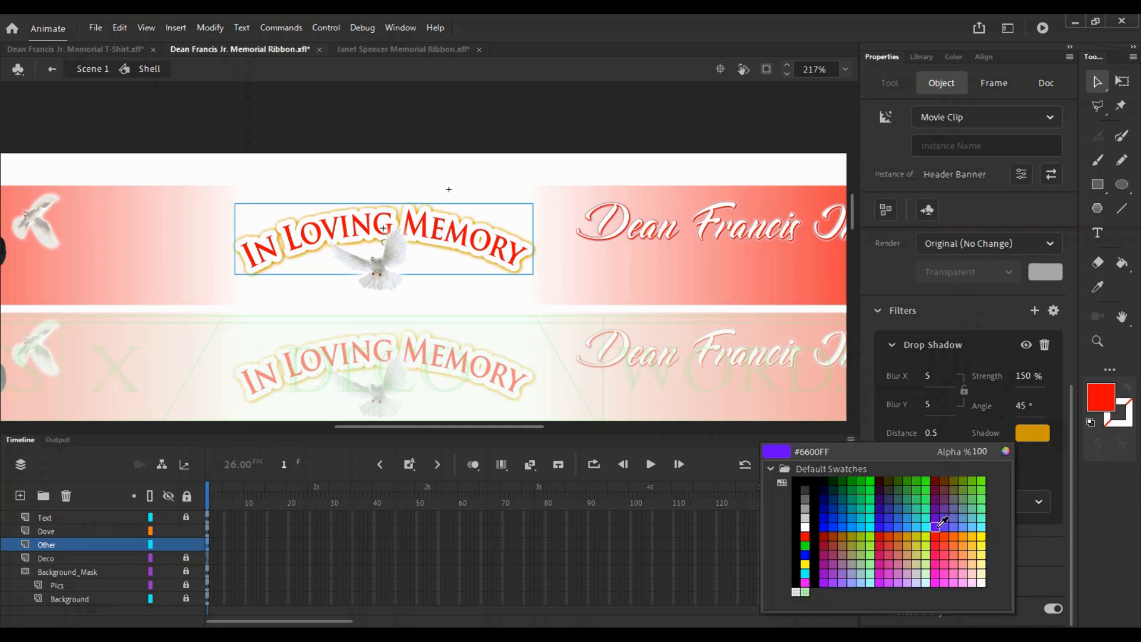
left_click(938, 526)
left_click(1033, 433)
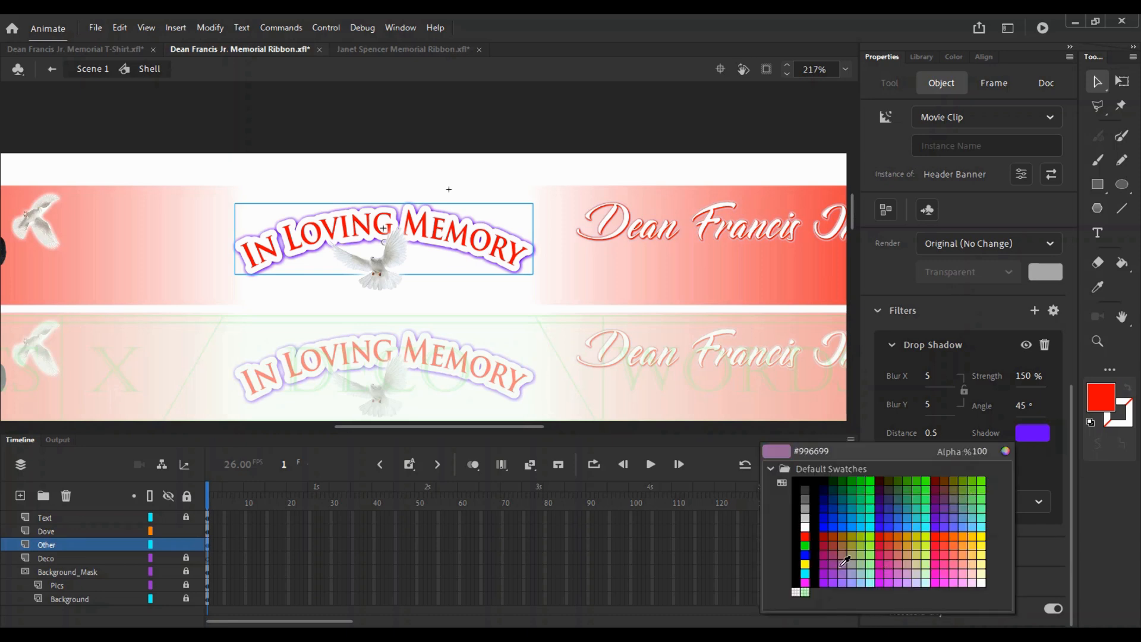
left_click(824, 528)
left_click(1045, 432)
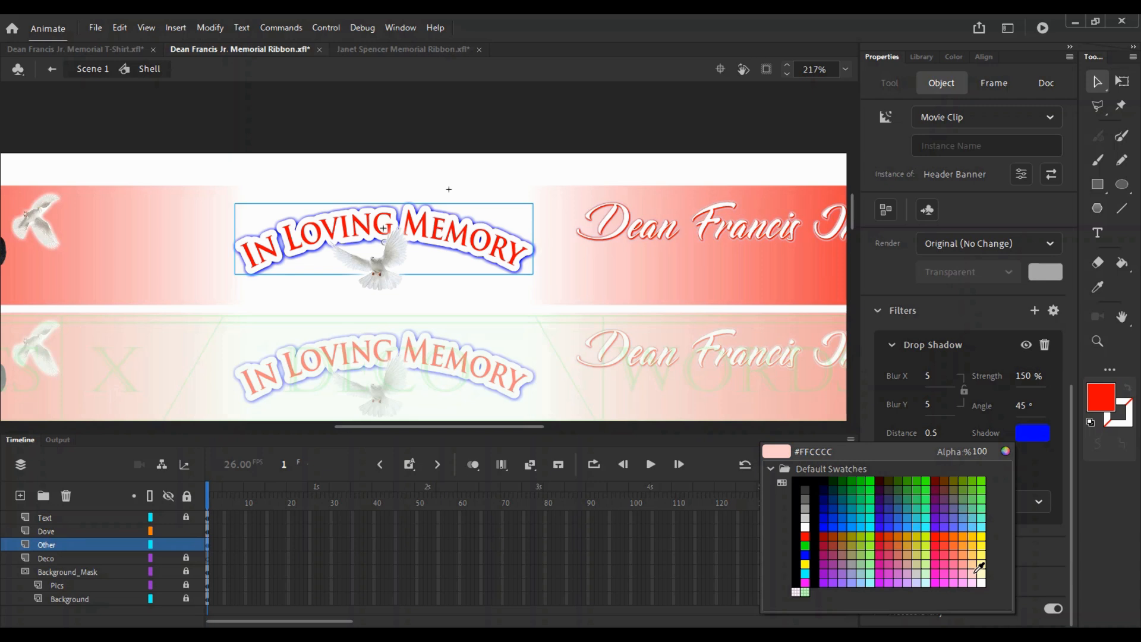
left_click(883, 490)
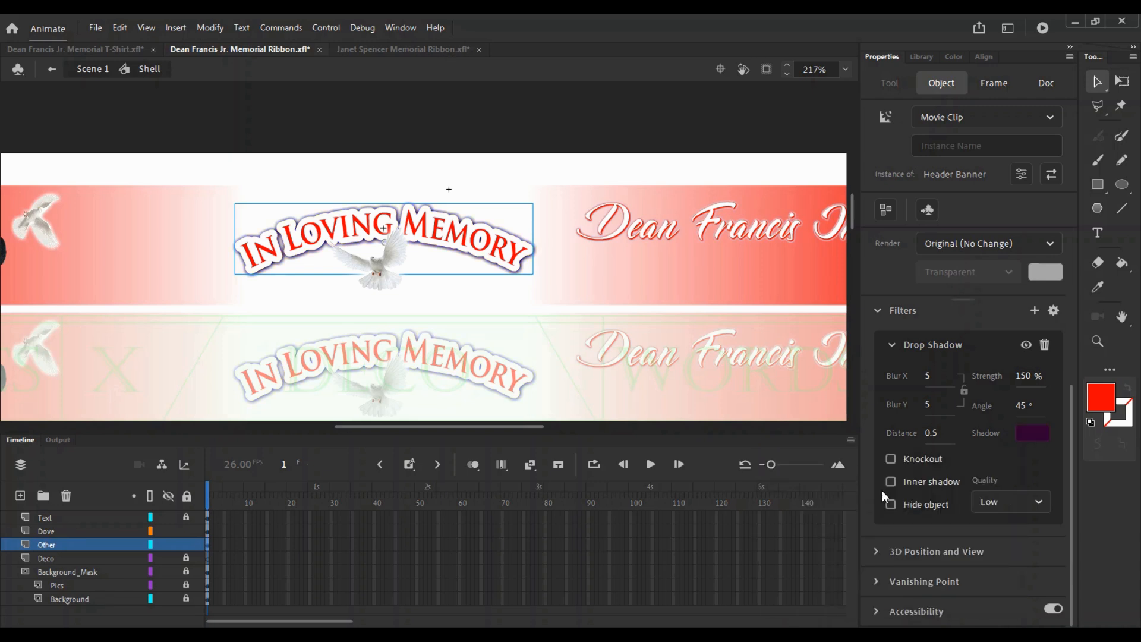
- Continue through cyan, teal and blue, settle on light teal-blue (#6699FF), and zoom out to review
left_click(1034, 433)
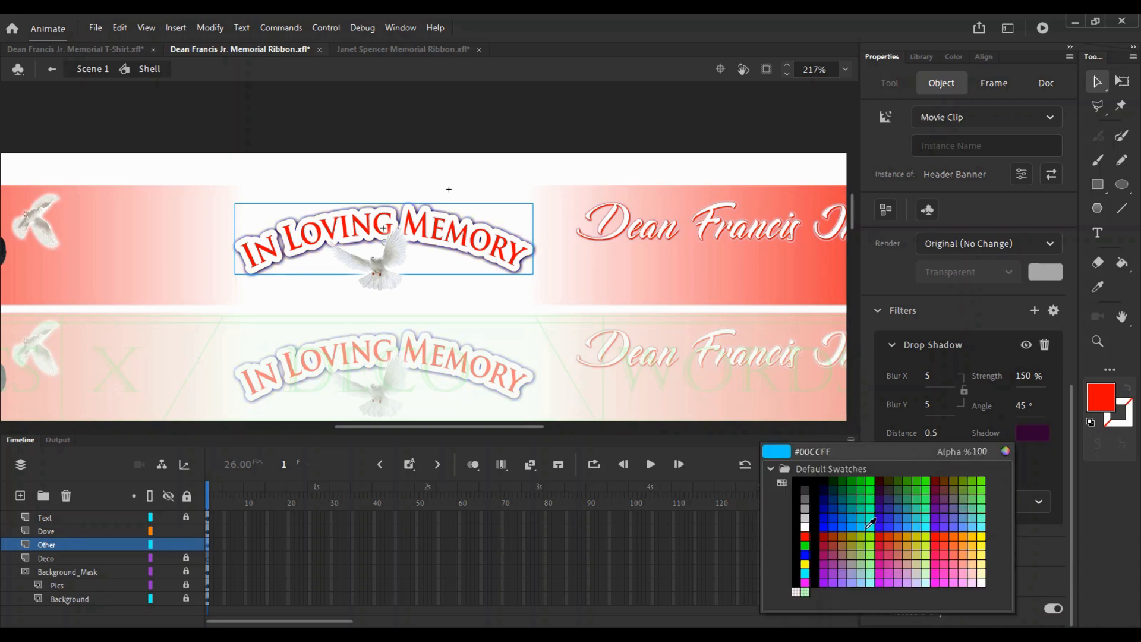
left_click(805, 574)
left_click(1032, 433)
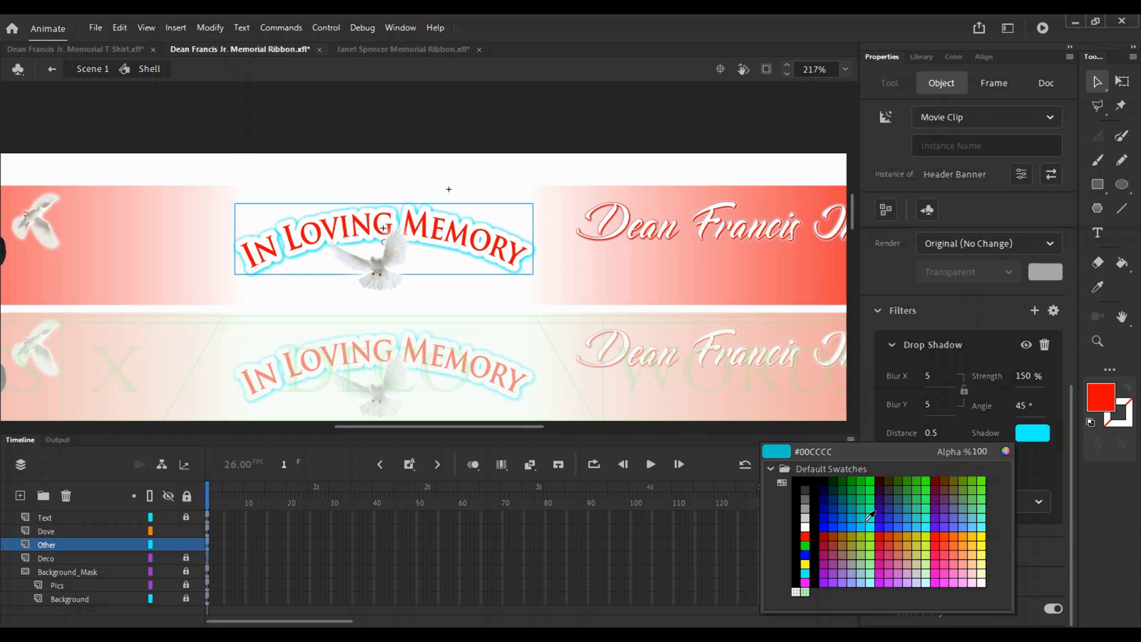
left_click(864, 520)
left_click(1032, 433)
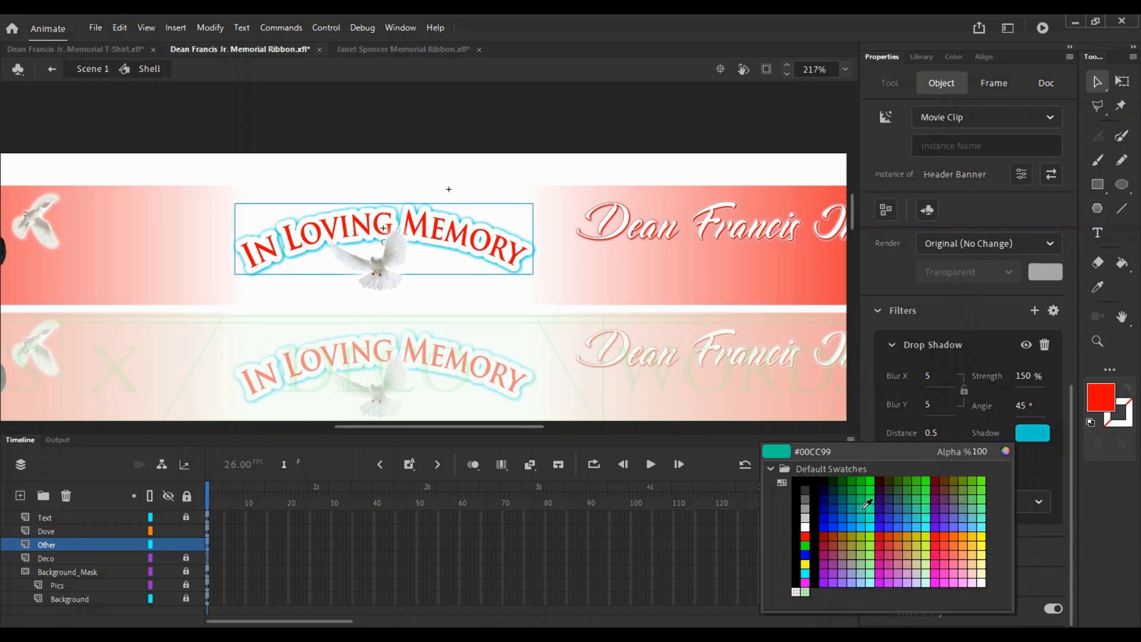
left_click(850, 492)
left_click(1032, 433)
left_click(961, 527)
left_click(1032, 433)
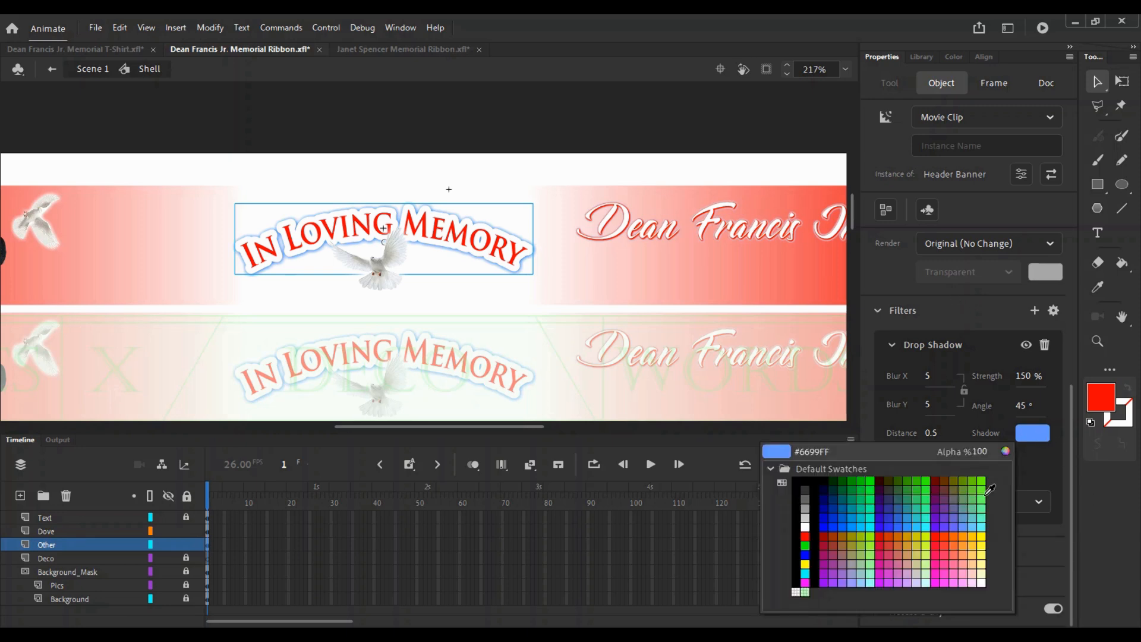
left_click(826, 481)
left_click(519, 371)
key("z")
key("ctrl+minus")
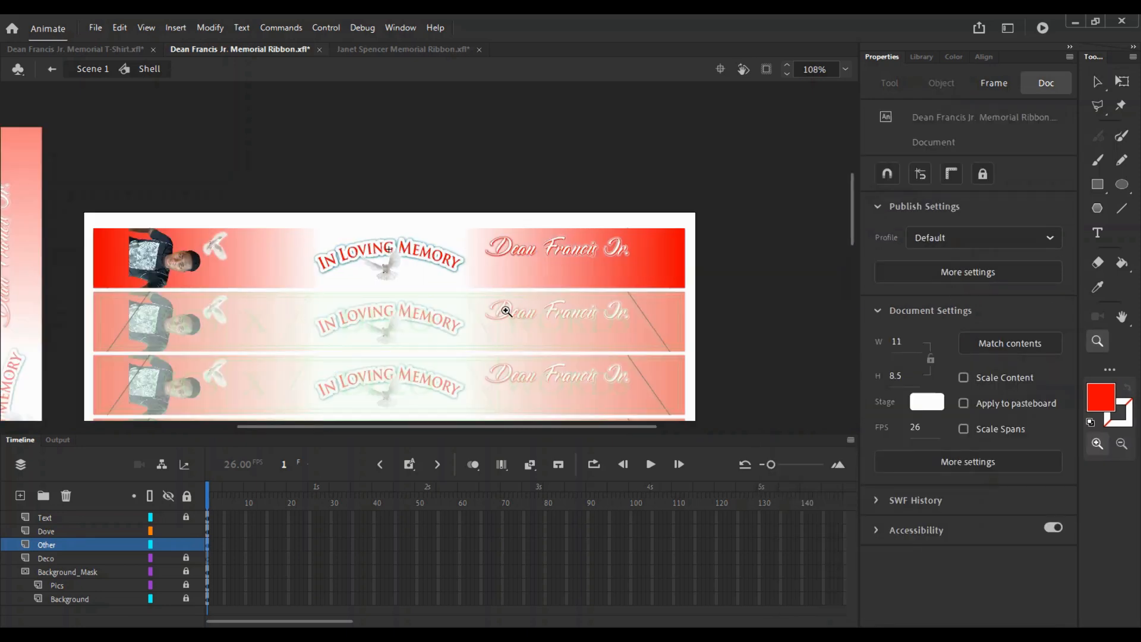
left_click(403, 220)
key("q")
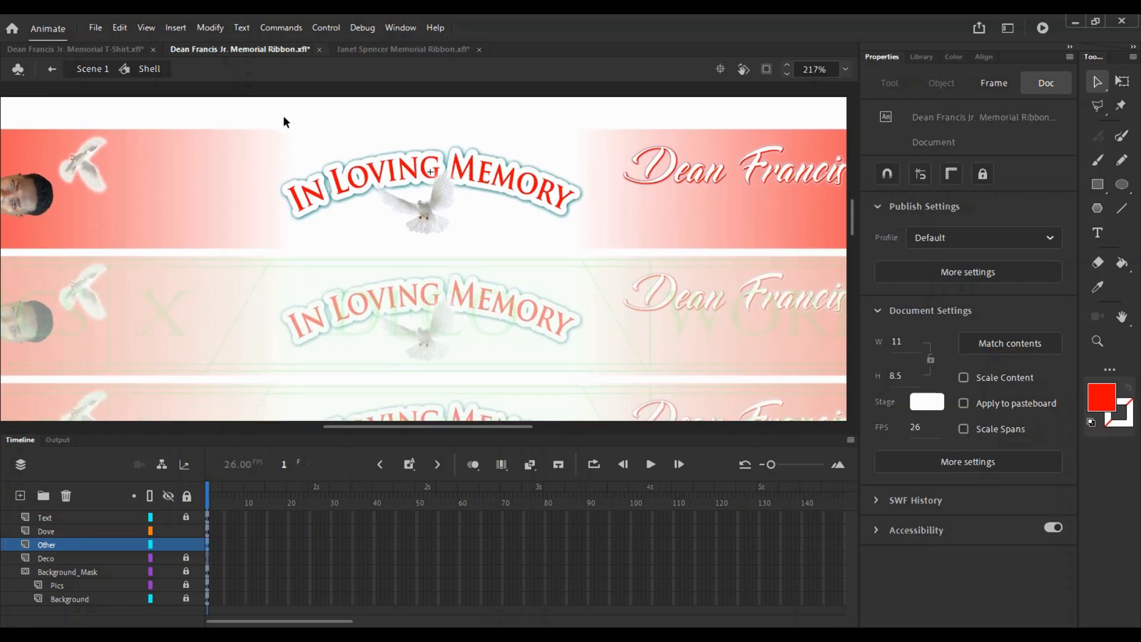
left_click_drag(280, 119, 602, 255)
left_click(630, 196)
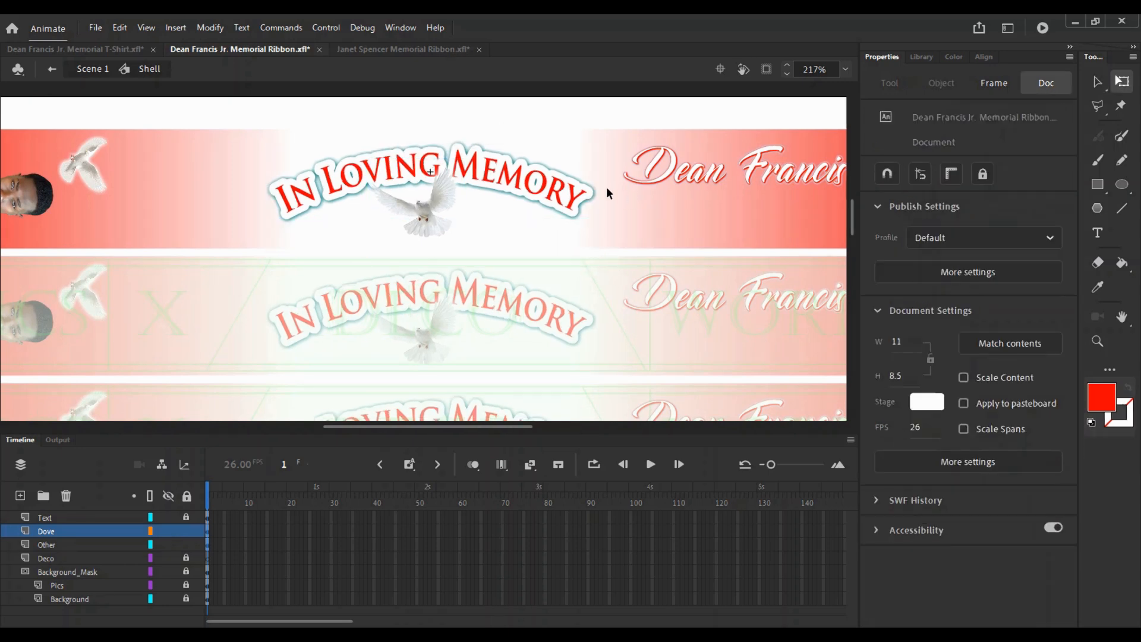
key("ctrl+z")
key("ctrl+z")
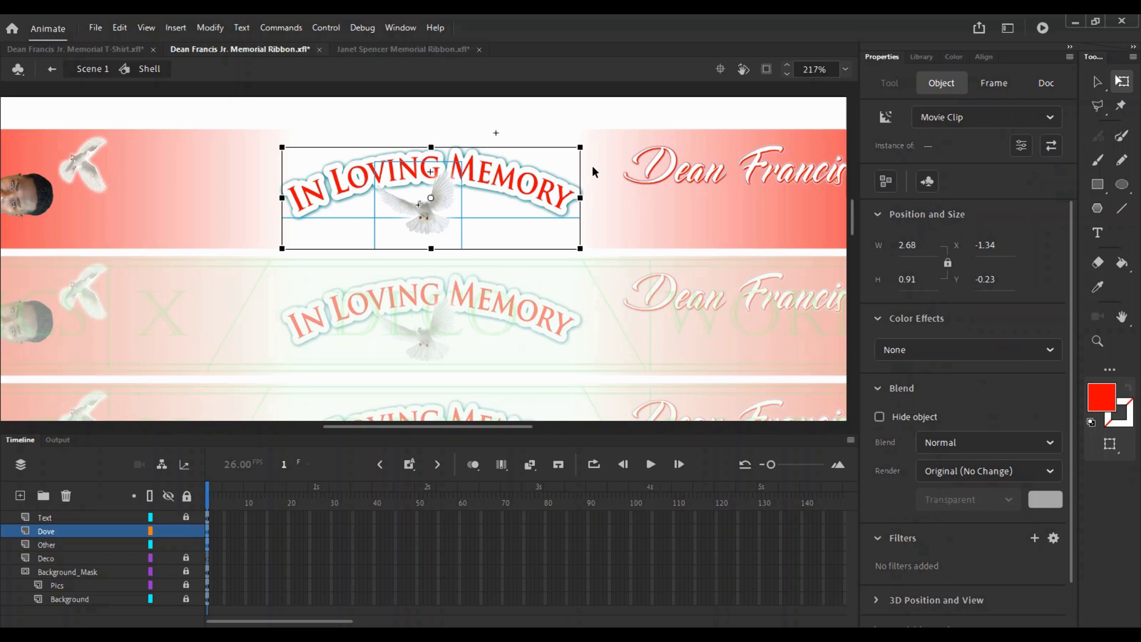
key("v")
left_click(619, 181)
left_click(558, 172)
left_click(598, 209)
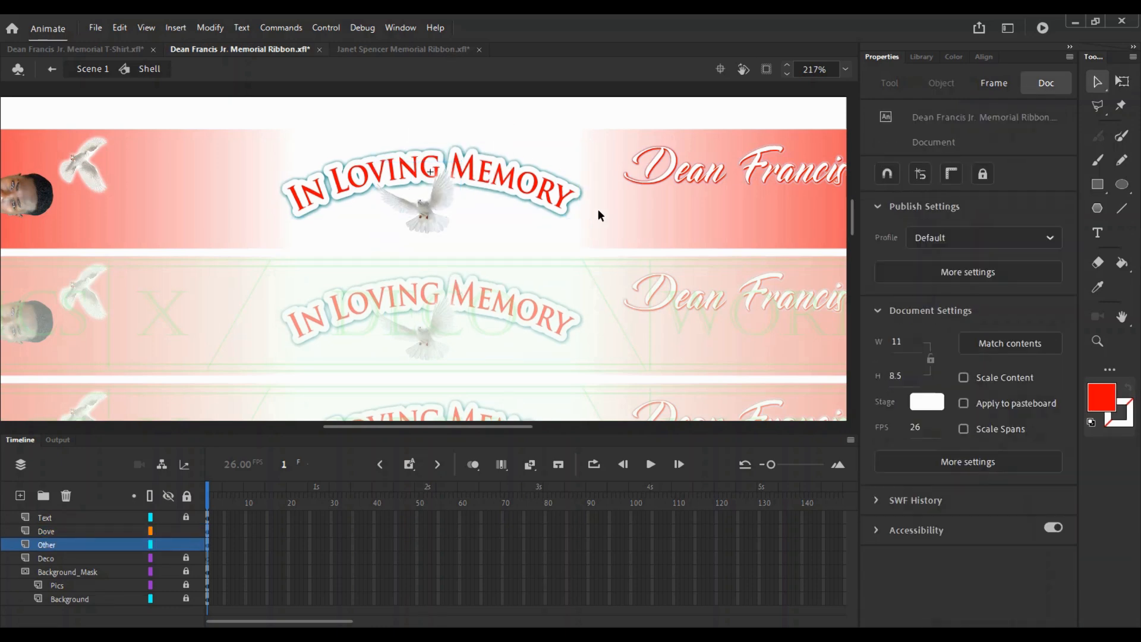
left_click(432, 218)
left_click(624, 201)
key("z")
left_click(523, 241, "alt")
left_click_drag(517, 243, 537, 205)
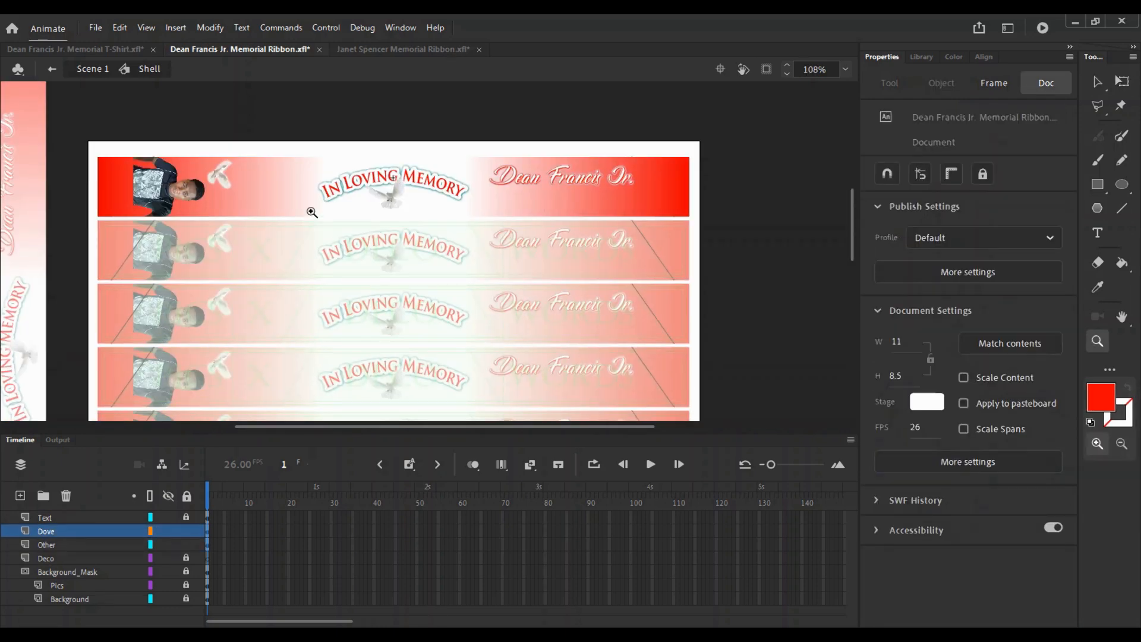
left_click_drag(270, 269, 478, 314)
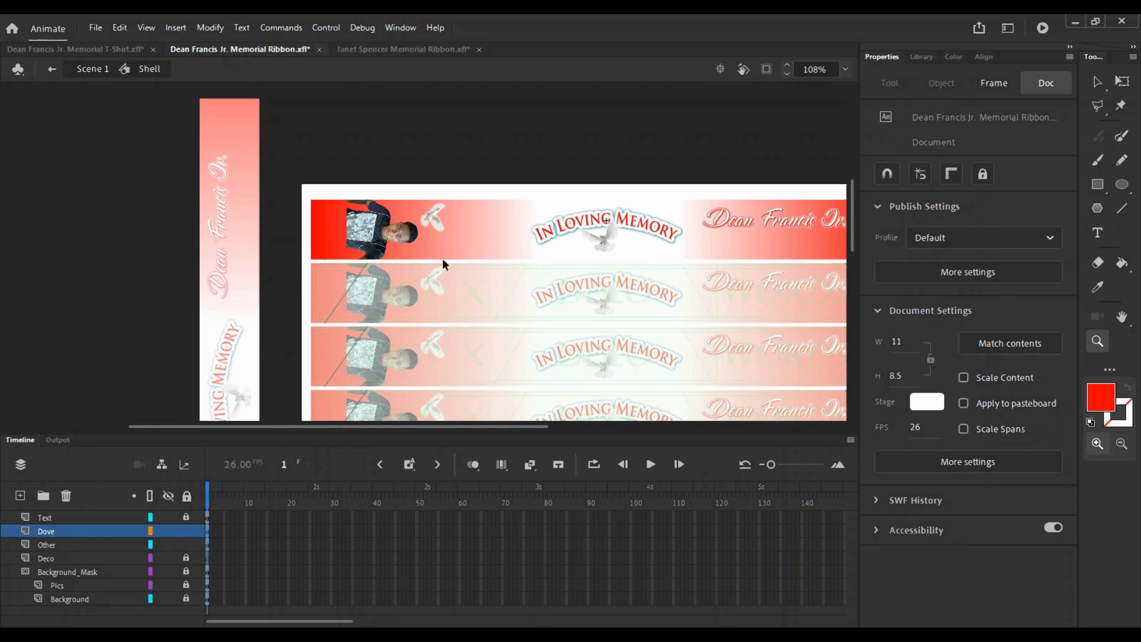
key("v")
key("z")
left_click(600, 240)
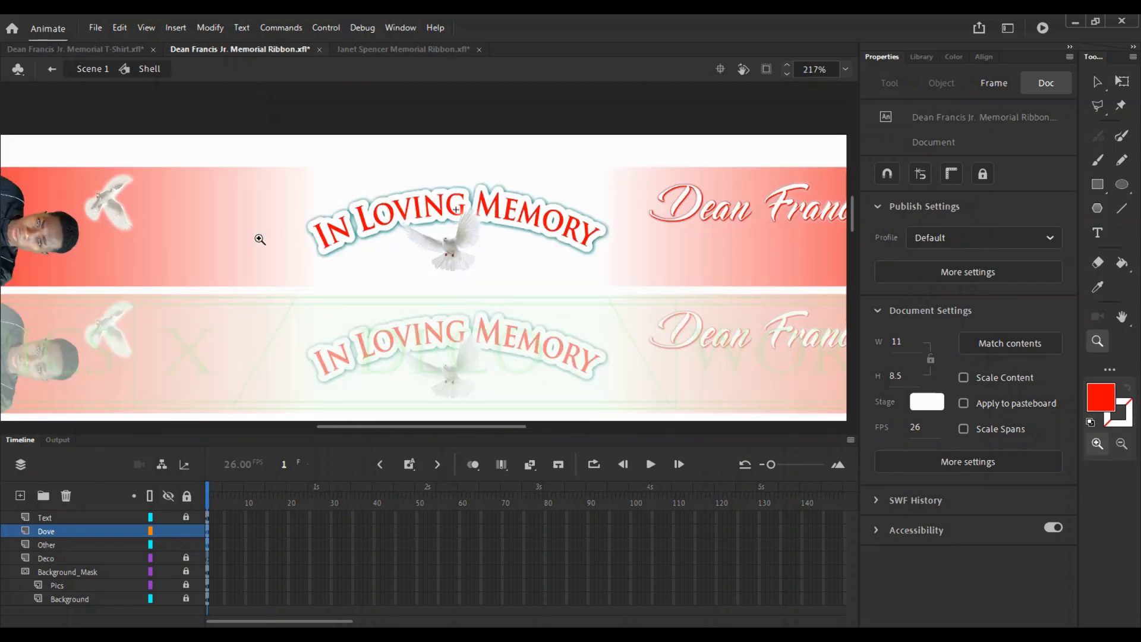
left_click_drag(259, 239, 509, 235)
key("v")
left_click(366, 209)
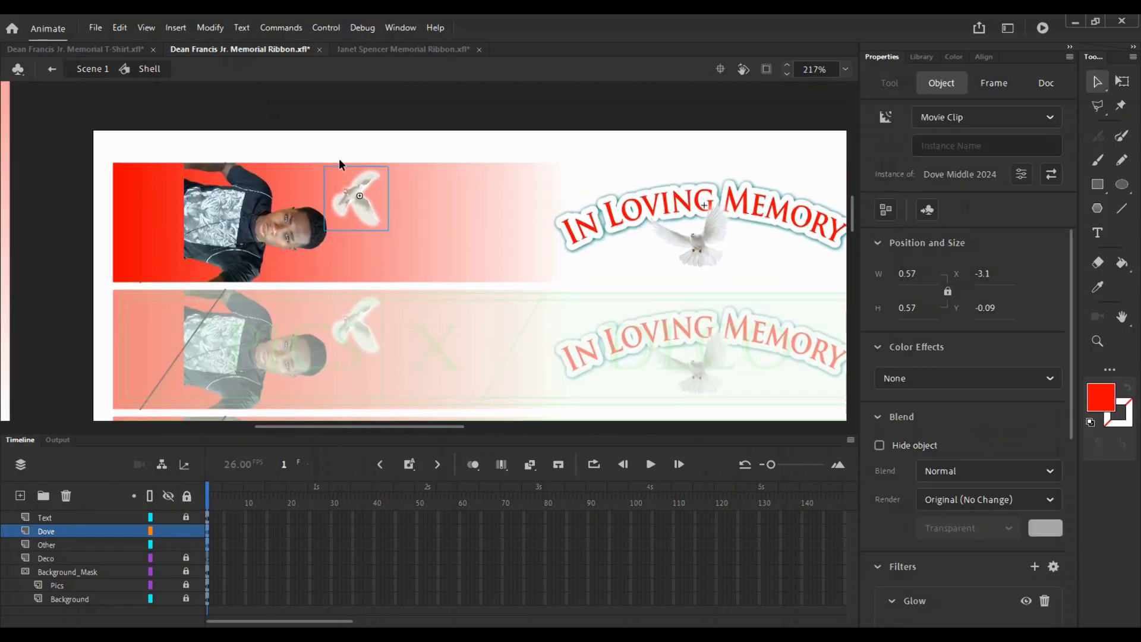
left_click(371, 47)
left_click_drag(292, 281, 522, 236)
key("z")
left_click(307, 233)
key("v")
left_click(446, 307)
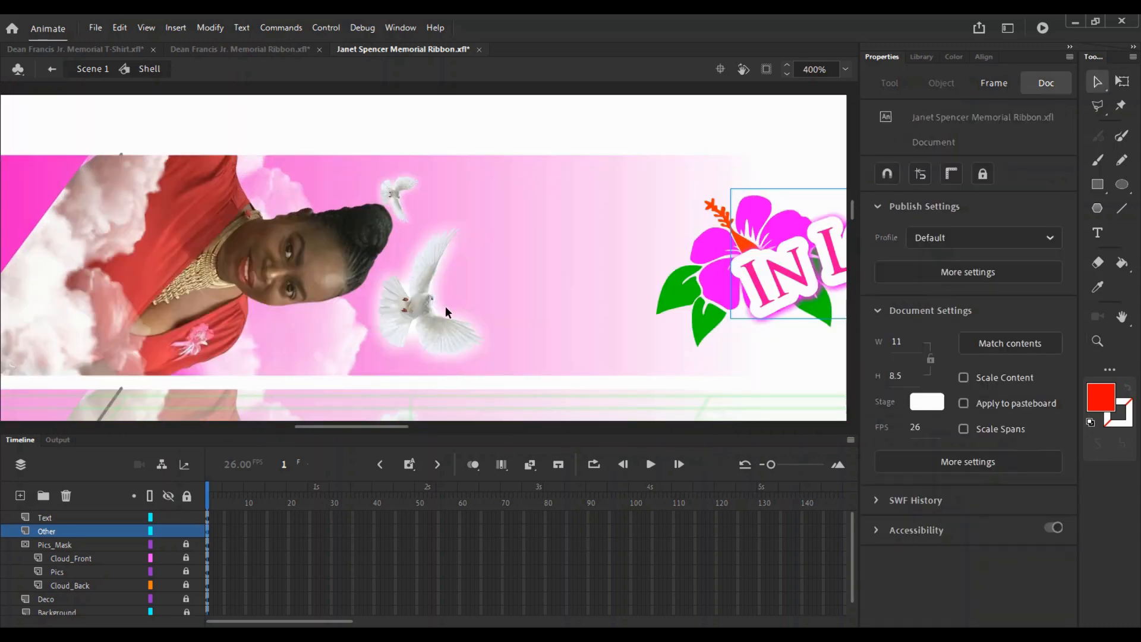
scroll(82, 577, "down", 1)
scroll(70, 544, "up", 1)
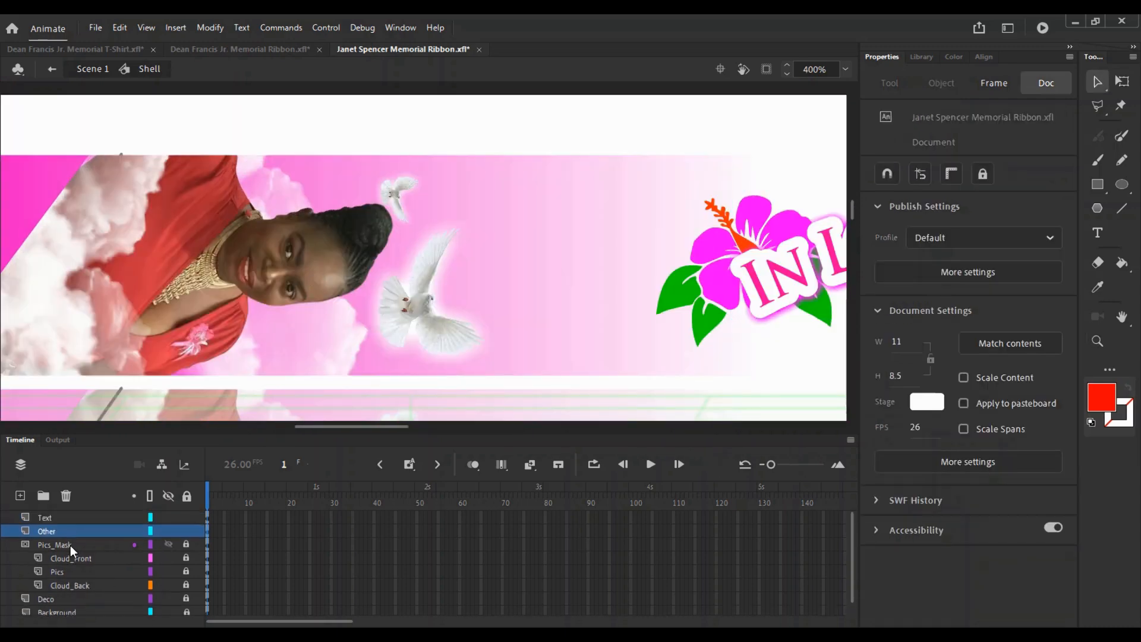
scroll(74, 569, "down", 1)
scroll(98, 557, "up", 1)
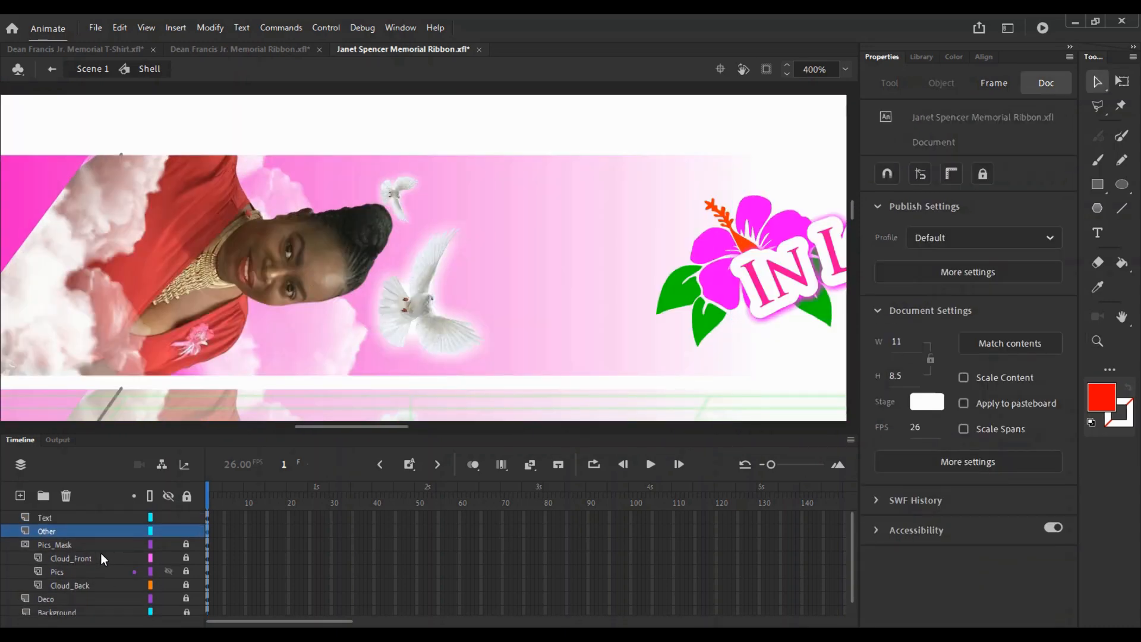
left_click(173, 534)
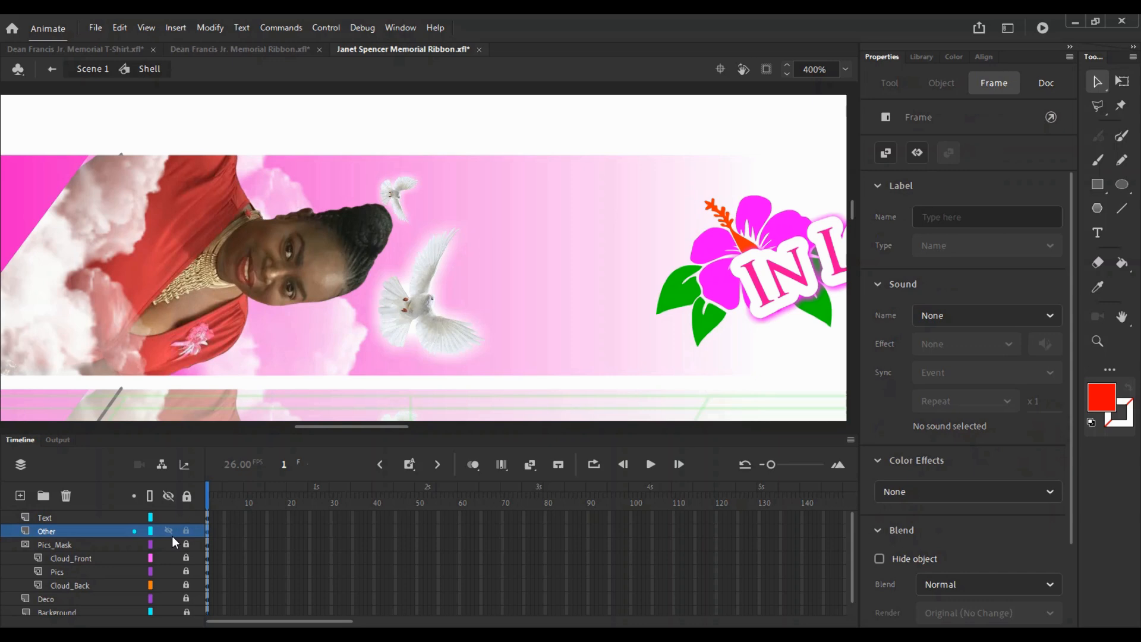
scroll(172, 559, "down", 1)
left_click(170, 572)
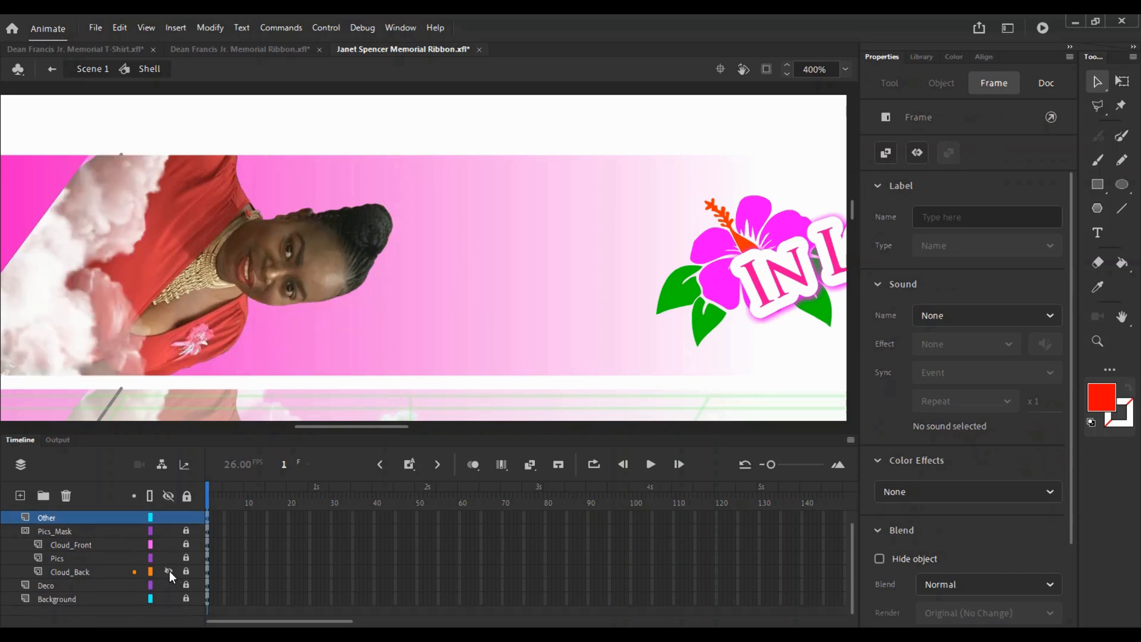
left_click(170, 572)
left_click(187, 570)
left_click(186, 571)
left_click(170, 570)
left_click(170, 570)
left_click(187, 570)
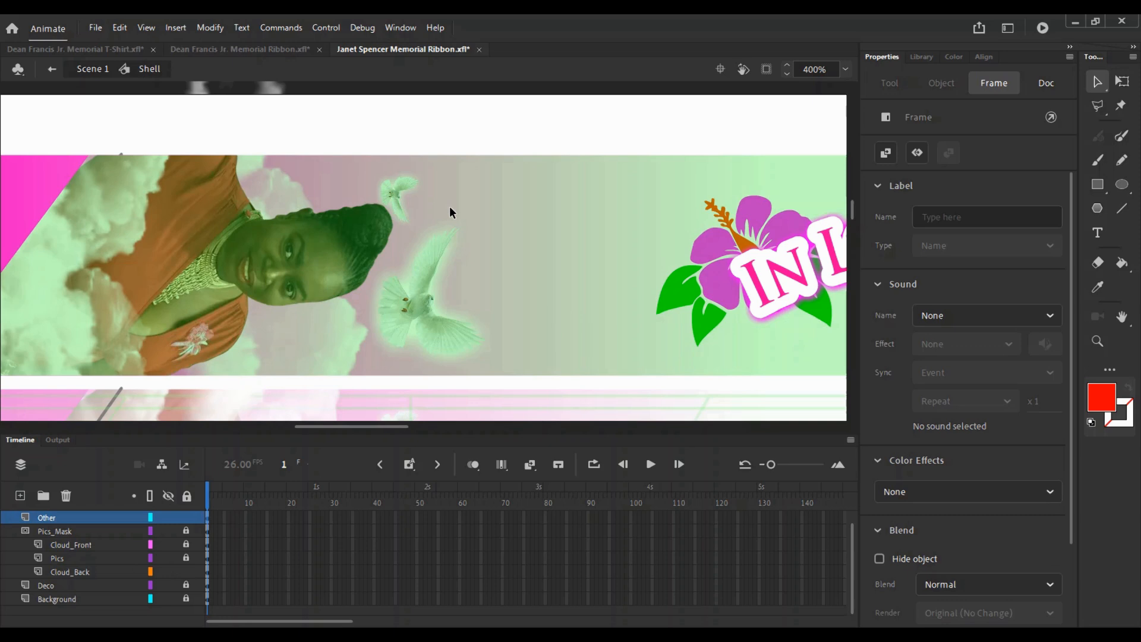
left_click(418, 318)
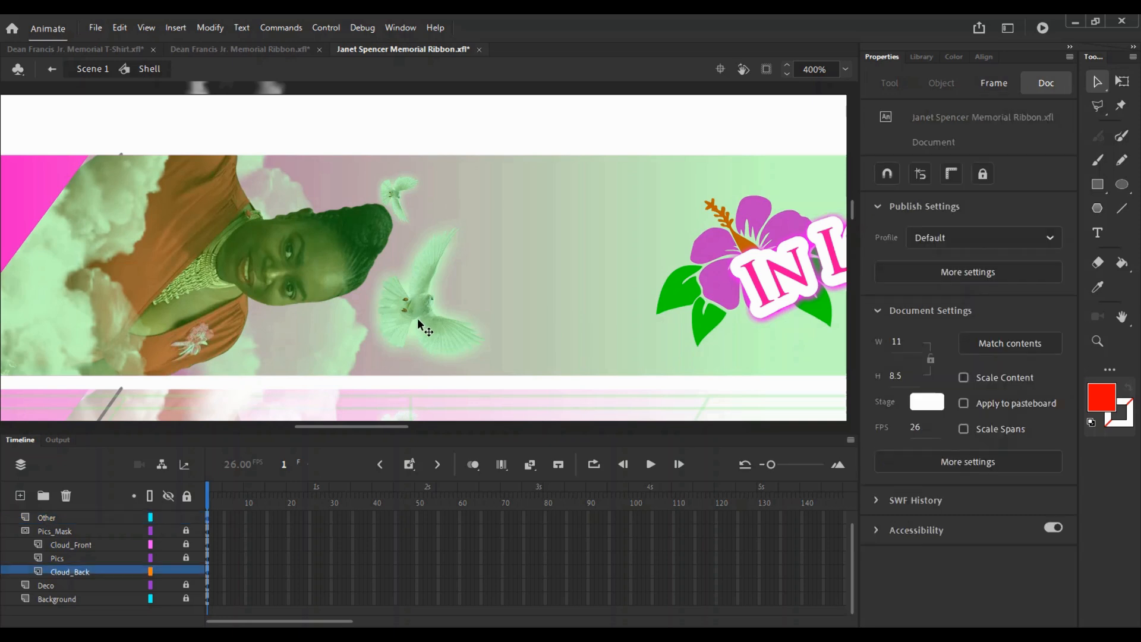
left_click(226, 47)
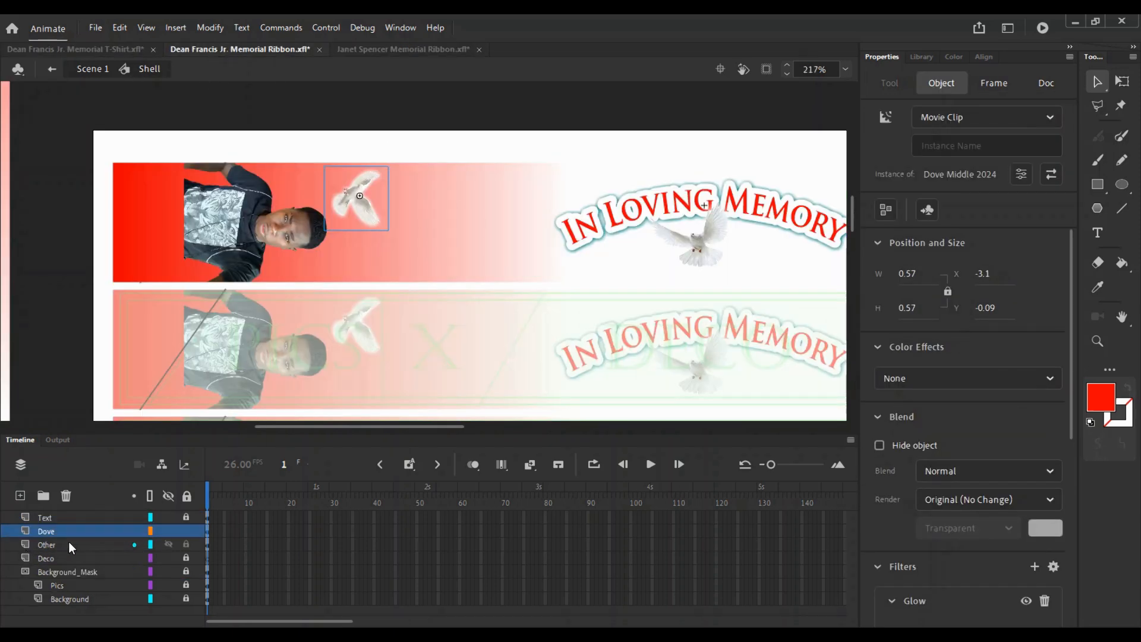
- Paste a second dove onto the ribbon, then back out to Scene 1 to see the whole sheet
key("ctrl+shift+v")
key("z")
left_click(355, 228)
key("q")
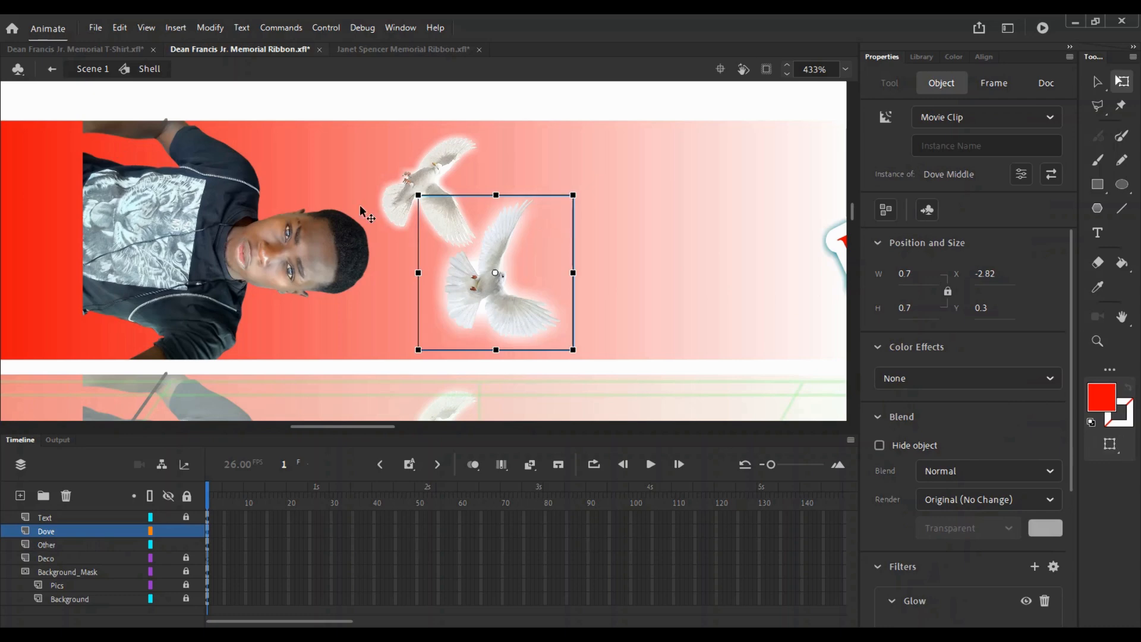
key("z")
double_click(333, 225, "alt")
key("v")
double_click(406, 212)
- Zoom into the vertical ribbon and re-enter the Shell symbol to edit the doves
left_click_drag(324, 413, 367, 251)
key("z")
left_click(343, 305)
key("v")
double_click(436, 262)
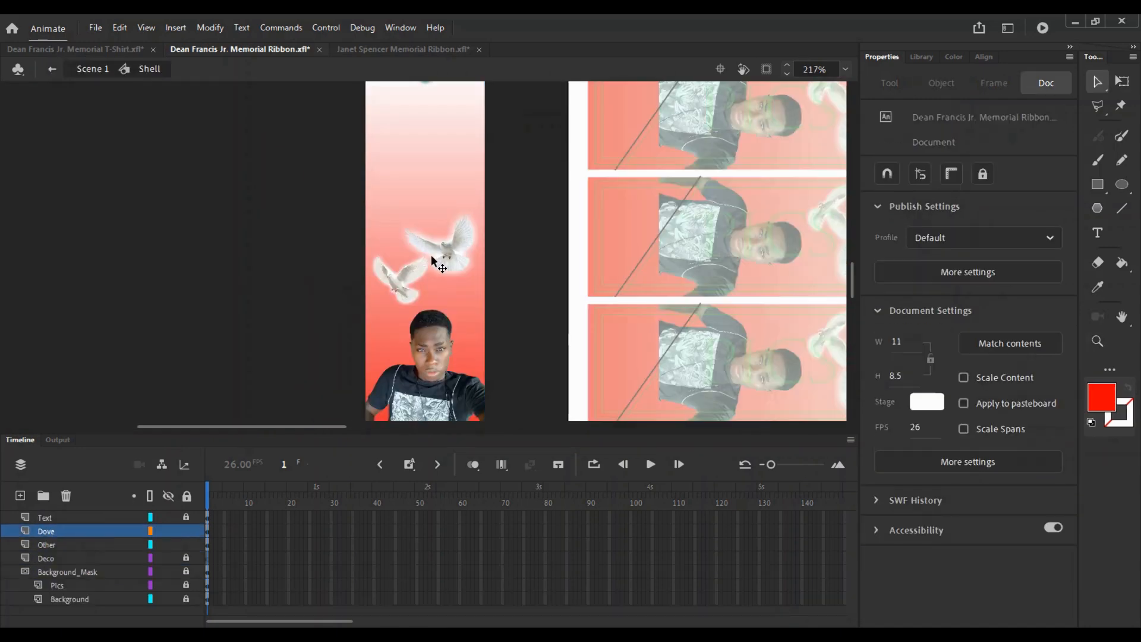
key("z")
left_click(437, 267)
key("v")
- Flip the new dove vertically, rotate it upright, place it above the other and scale it to 0.57
left_click_drag(446, 241, 460, 265)
key("shift+v")
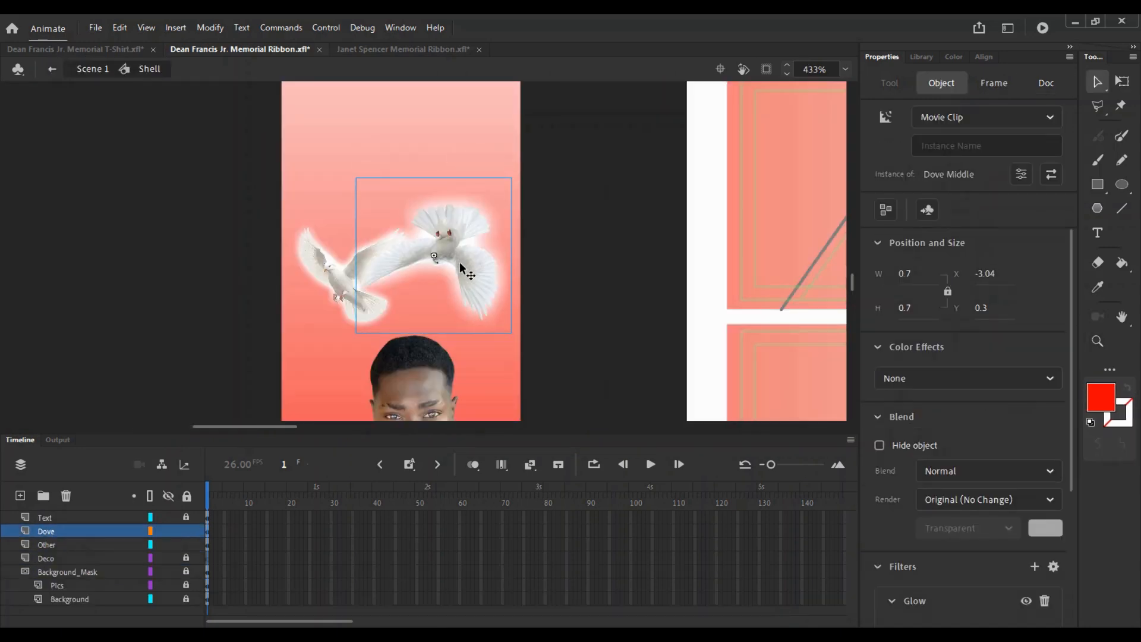
key("q")
left_click_drag(516, 175, 359, 334)
left_click_drag(434, 282, 434, 228)
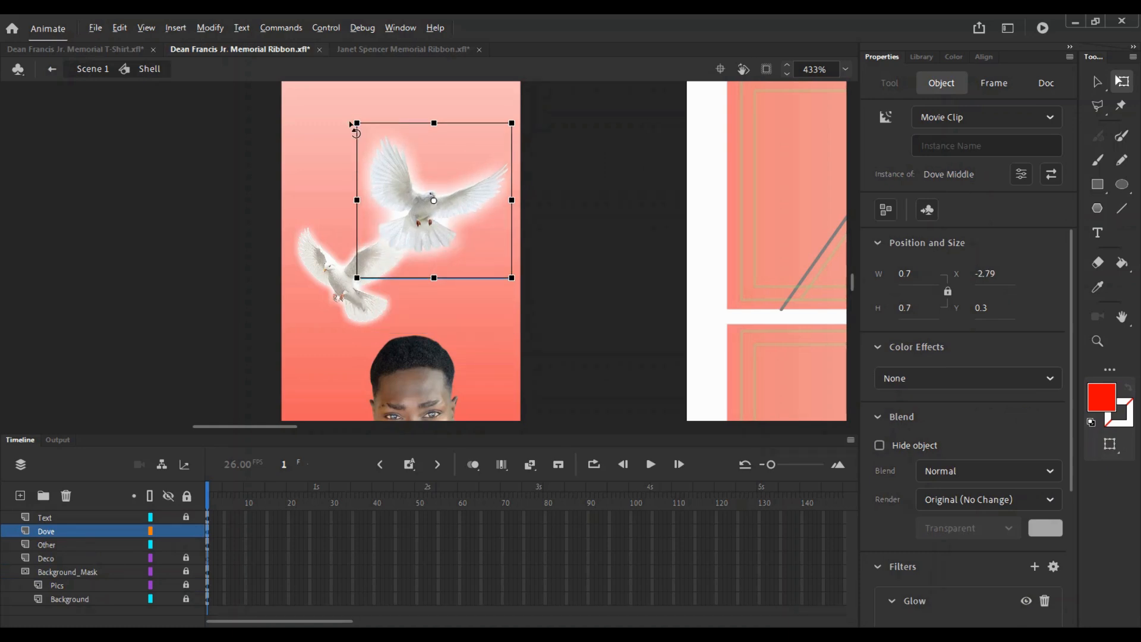
left_click_drag(357, 122, 385, 148)
- Shrink and reposition the lower dove, nudge the upper dove down, and check them on the sheet
left_click_drag(357, 268, 359, 308)
left_click_drag(283, 235, 304, 257)
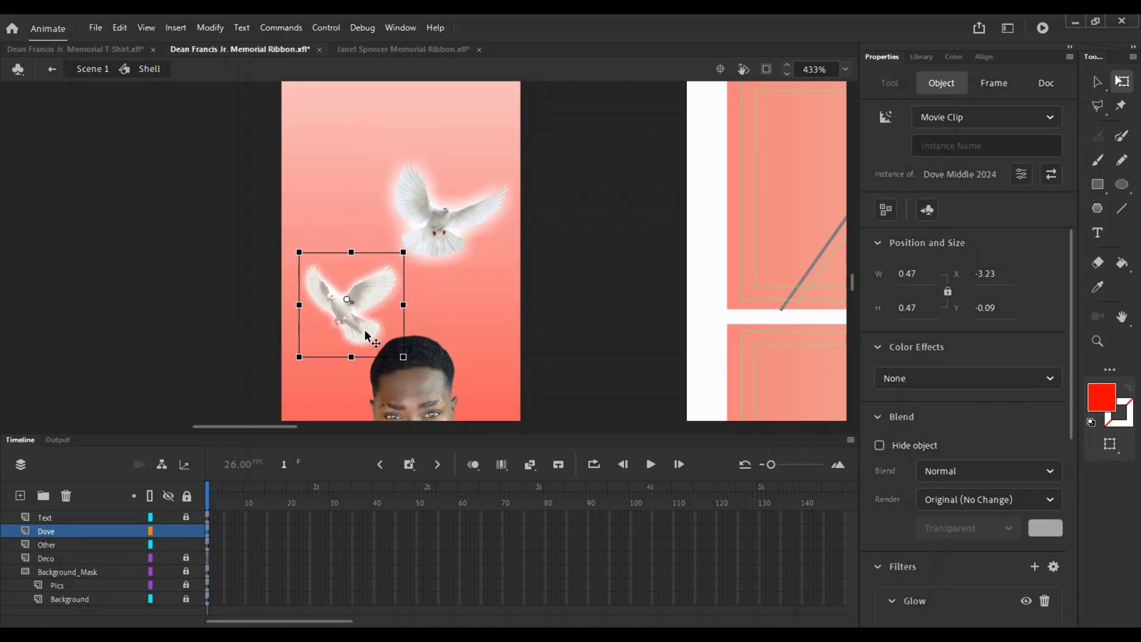
left_click_drag(438, 229, 439, 256)
key("z")
left_click(571, 250, "alt")
left_click_drag(741, 220, 604, 184)
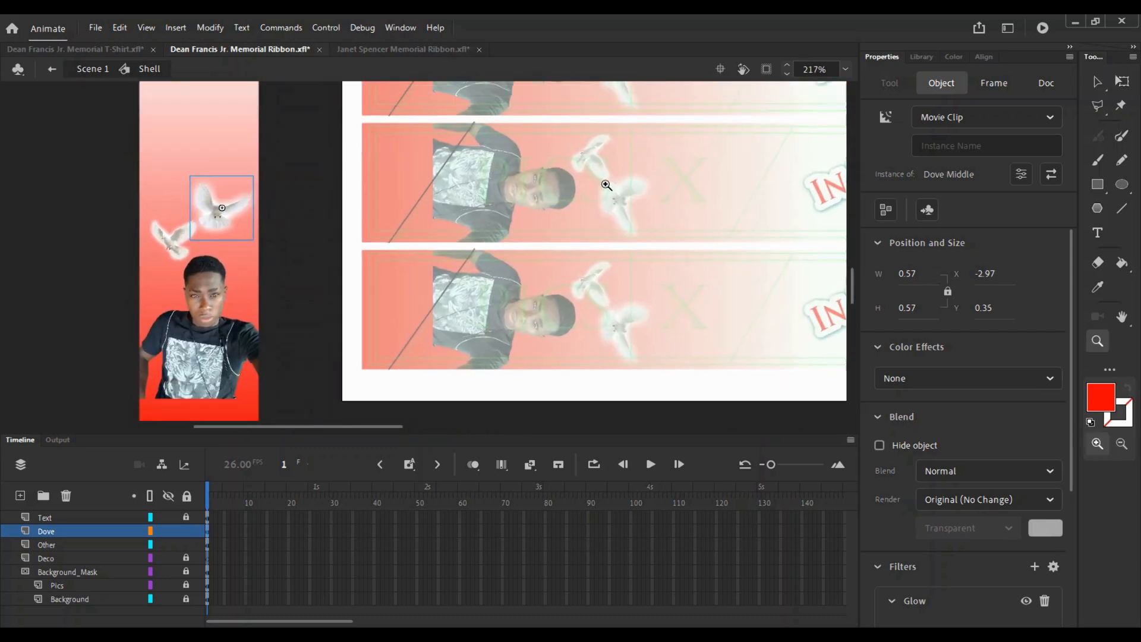
left_click(605, 180)
key("v")
- Move a dove down and slightly left on the vertical ribbon and shrink it slightly
left_click_drag(383, 274, 531, 243)
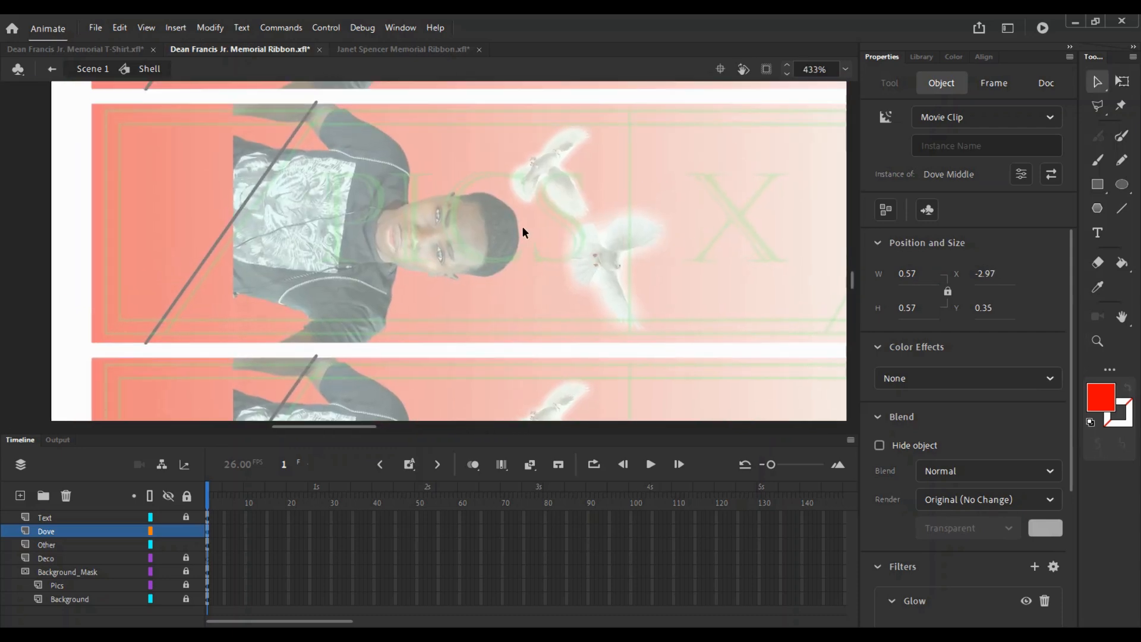
key("z")
left_click(519, 225, "alt")
left_click_drag(136, 319, 357, 229)
left_click(316, 234)
key("v")
left_click_drag(399, 157, 393, 178)
key("q")
left_click_drag(311, 107, 318, 115)
- Soften the dove's Glow filter to Blur X/Y 8
left_click_drag(614, 208, 508, 196)
left_click_drag(1072, 319, 1072, 456)
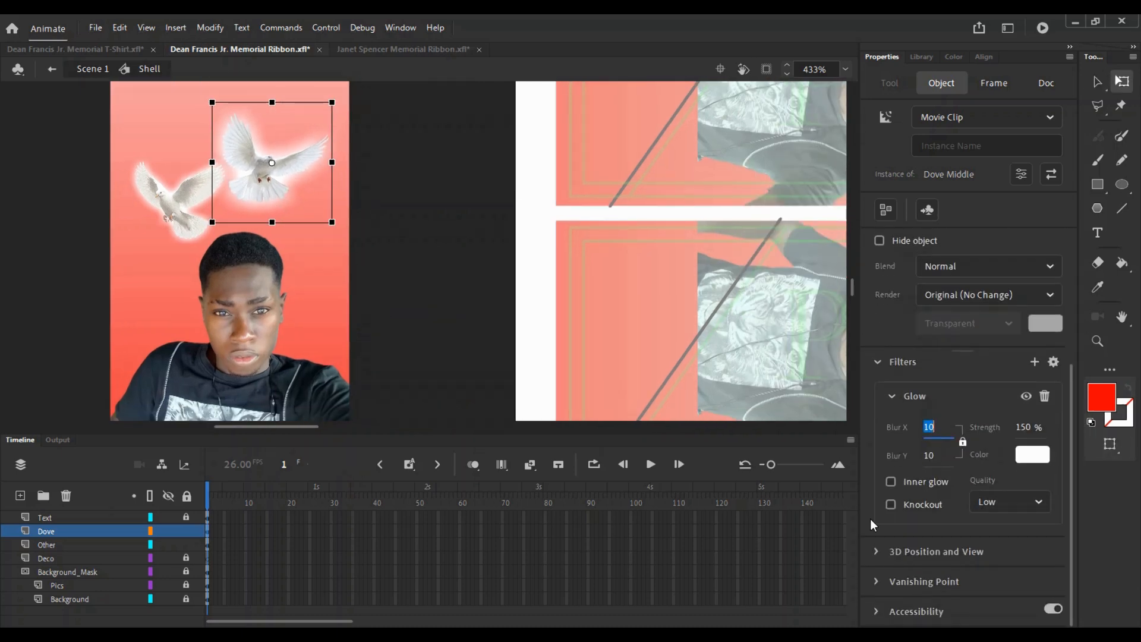
type("8")
double_click(260, 180)
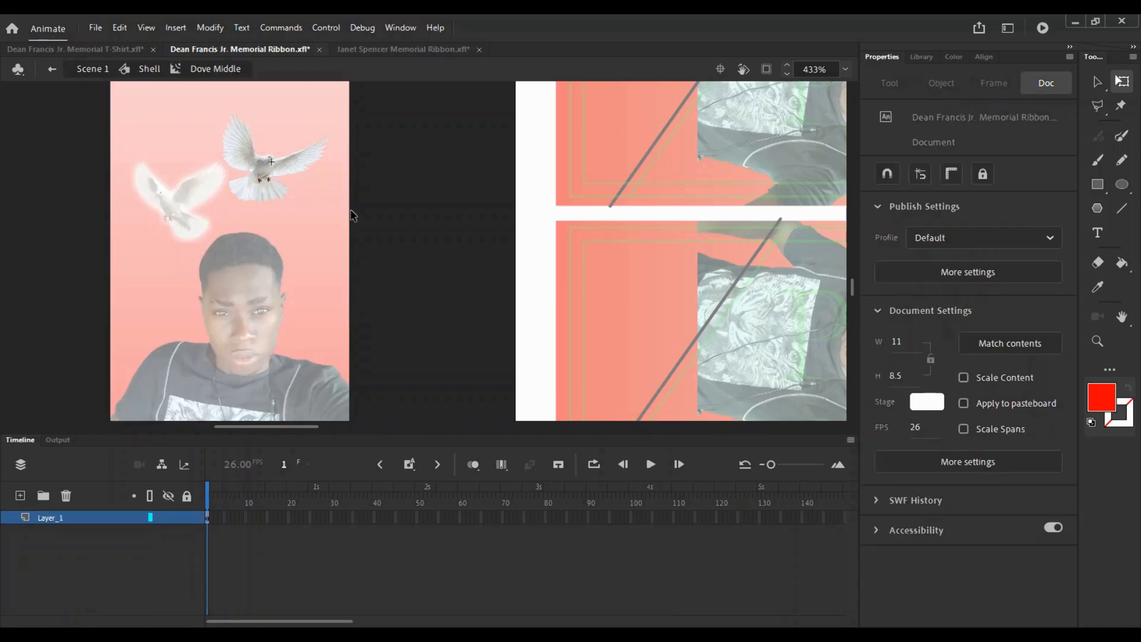
double_click(378, 231)
- Dismiss the recovery message and move the left dove downward above the portrait
left_click(82, 530)
scroll(1056, 419, "down", 3)
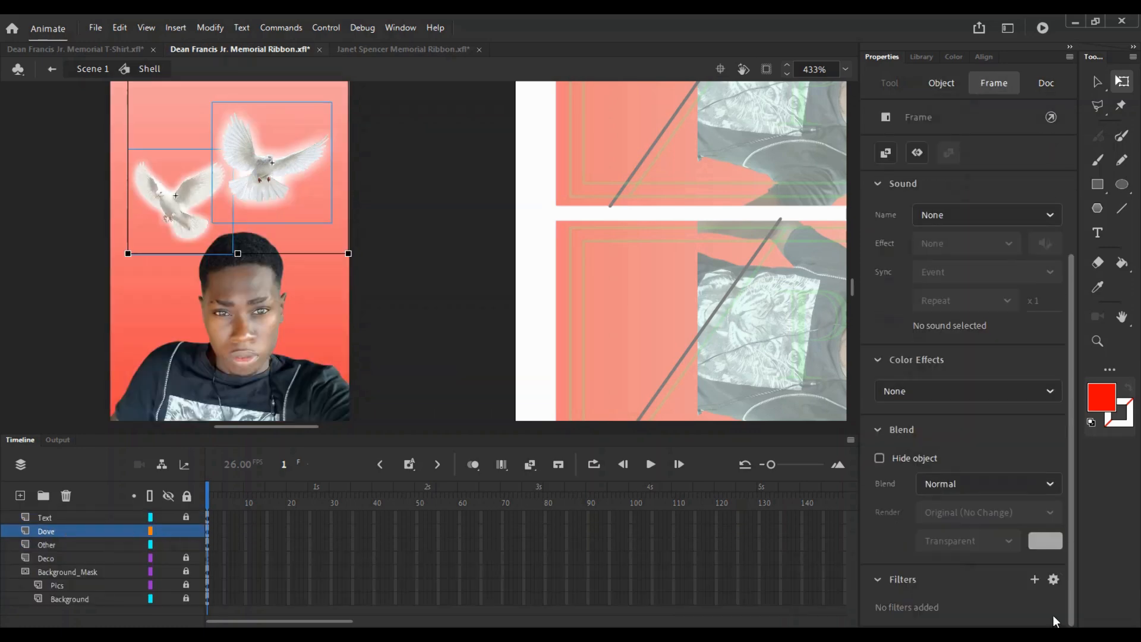
left_click(428, 156)
left_click_drag(757, 306, 459, 166)
left_click_drag(667, 212, 616, 242)
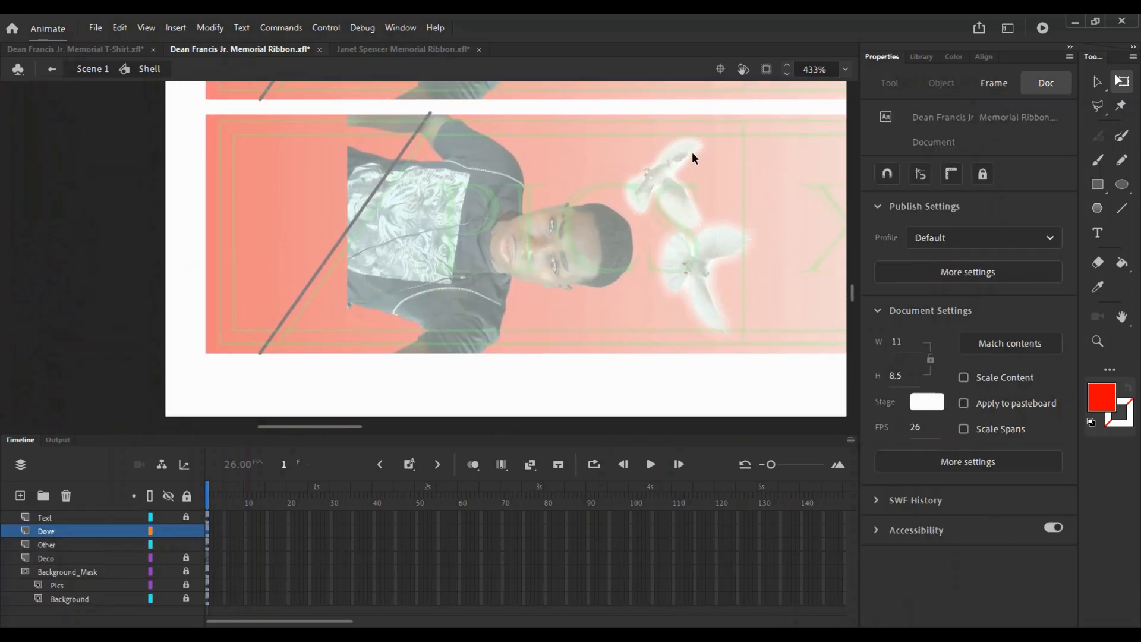
key("z")
left_click(439, 172, "alt")
left_click_drag(307, 211, 543, 257)
left_click(366, 241)
key("v")
left_click_drag(411, 267, 338, 197)
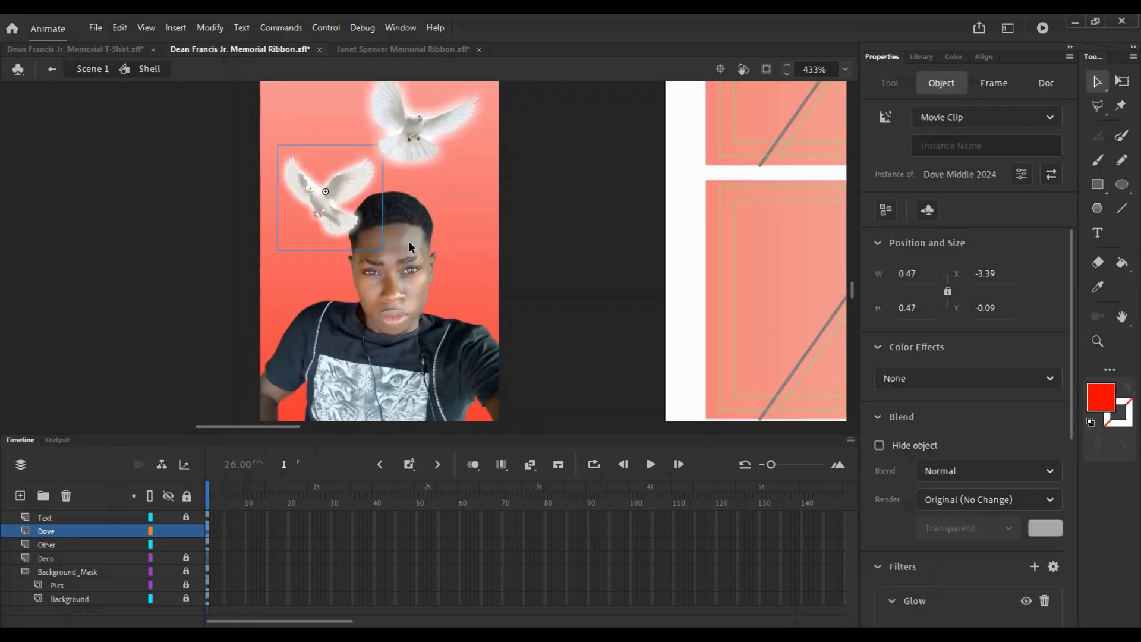
- Move the Dove layer below Pics, restoring both doves after a mistaken delete
left_click(60, 533)
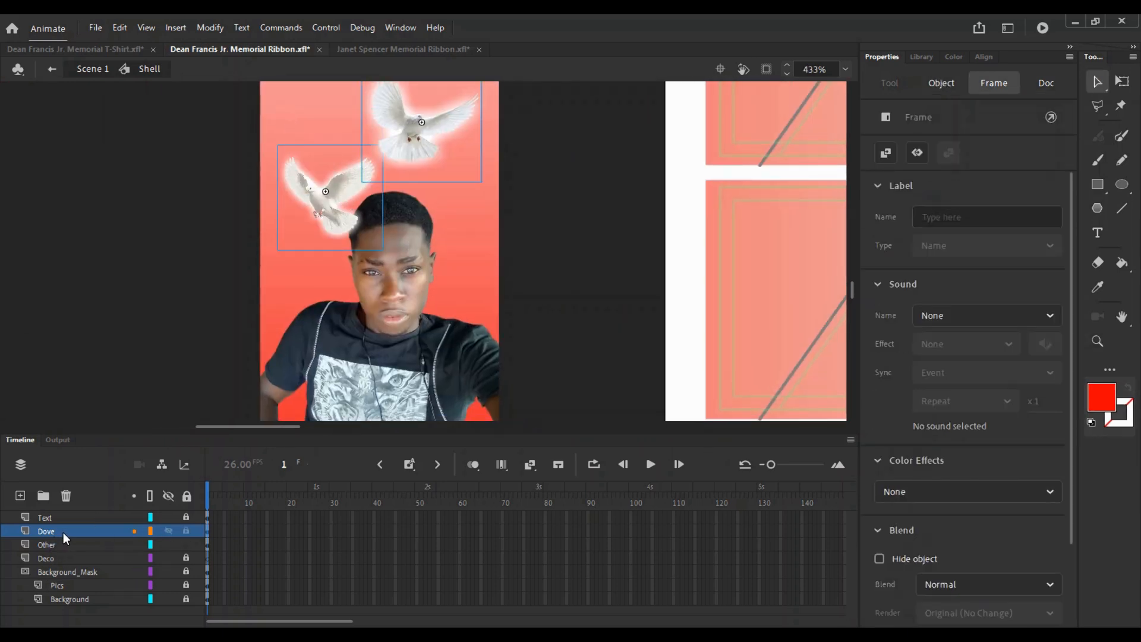
left_click_drag(489, 134, 350, 223)
key("Delete")
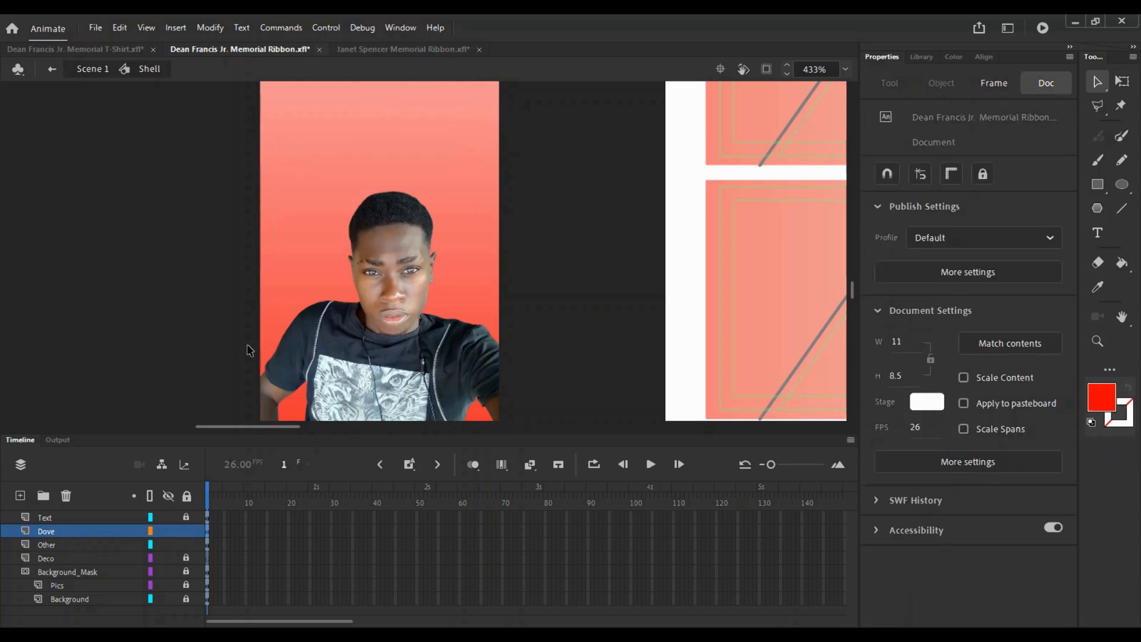
key("ctrl+z")
left_click_drag(57, 532, 64, 596)
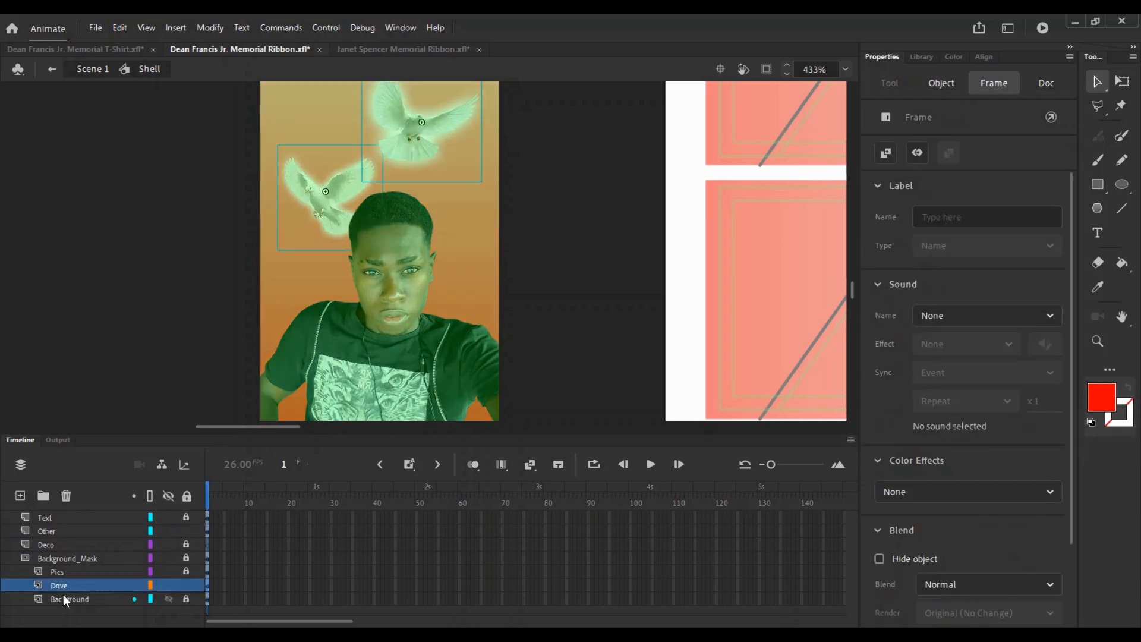
- Nudge the upper dove slightly lower on the ribbon
left_click(152, 559)
left_click(597, 218)
left_click_drag(551, 218, 512, 290)
left_click(294, 287)
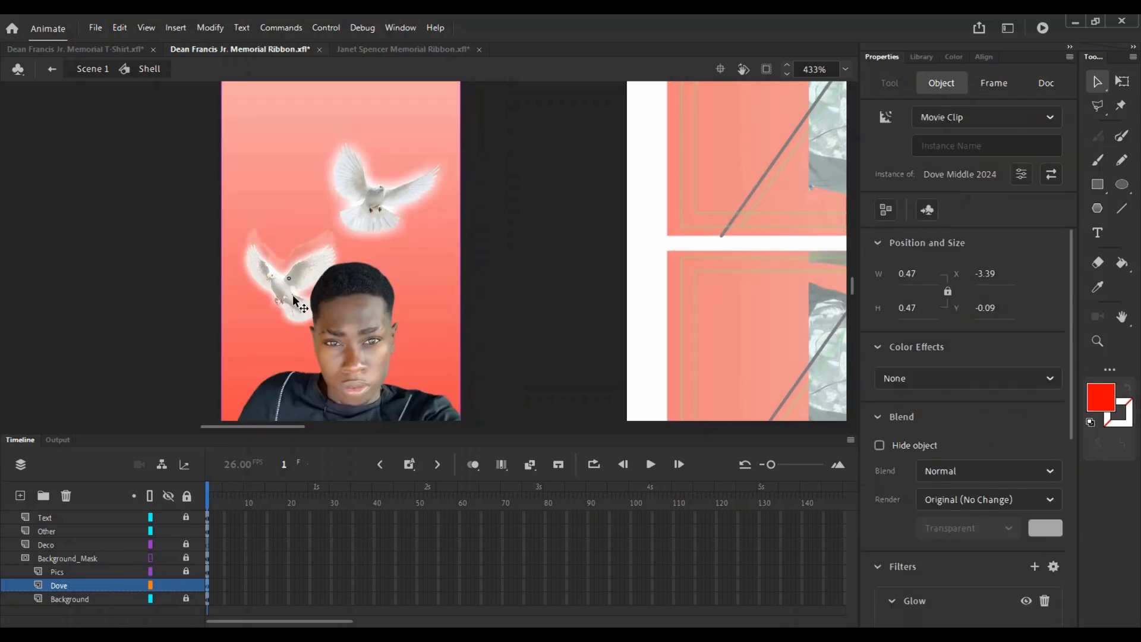
left_click_drag(714, 264, 645, 228)
left_click_drag(306, 163, 303, 177)
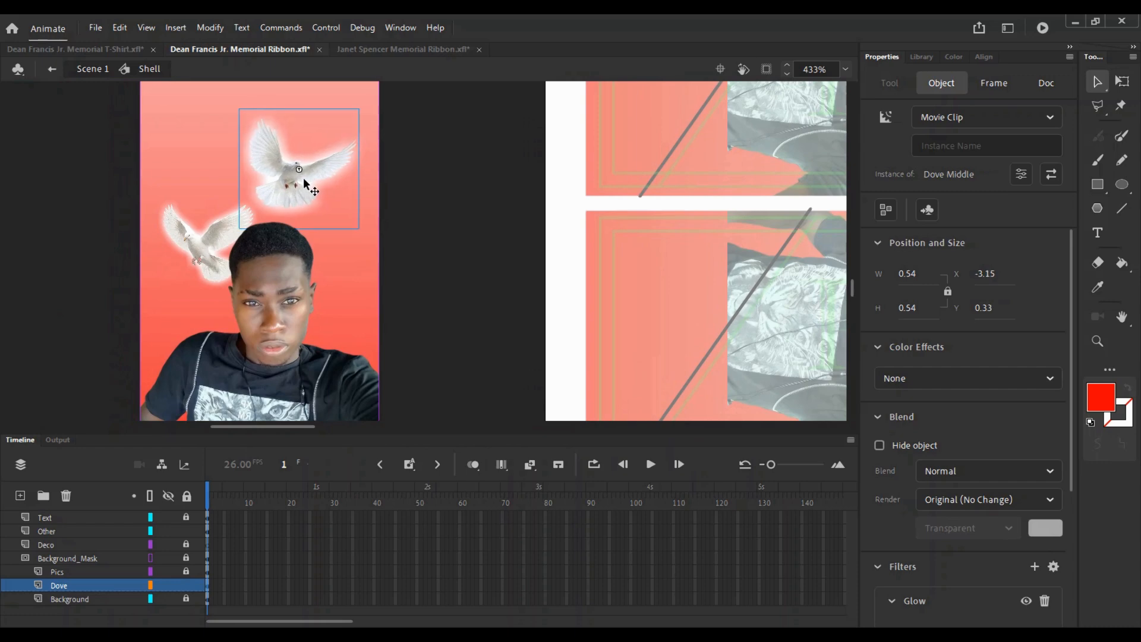
key("Down")
key("Down")
key("Down")
- Re-enter the Shell and zoom in on the vertical ribbon's lower part
double_click(504, 209)
left_click_drag(653, 307, 641, 217)
double_click(261, 116)
left_click(272, 109)
left_click(380, 155)
left_click(363, 170, "ctrl+alt")
left_click(363, 172, "ctrl+alt")
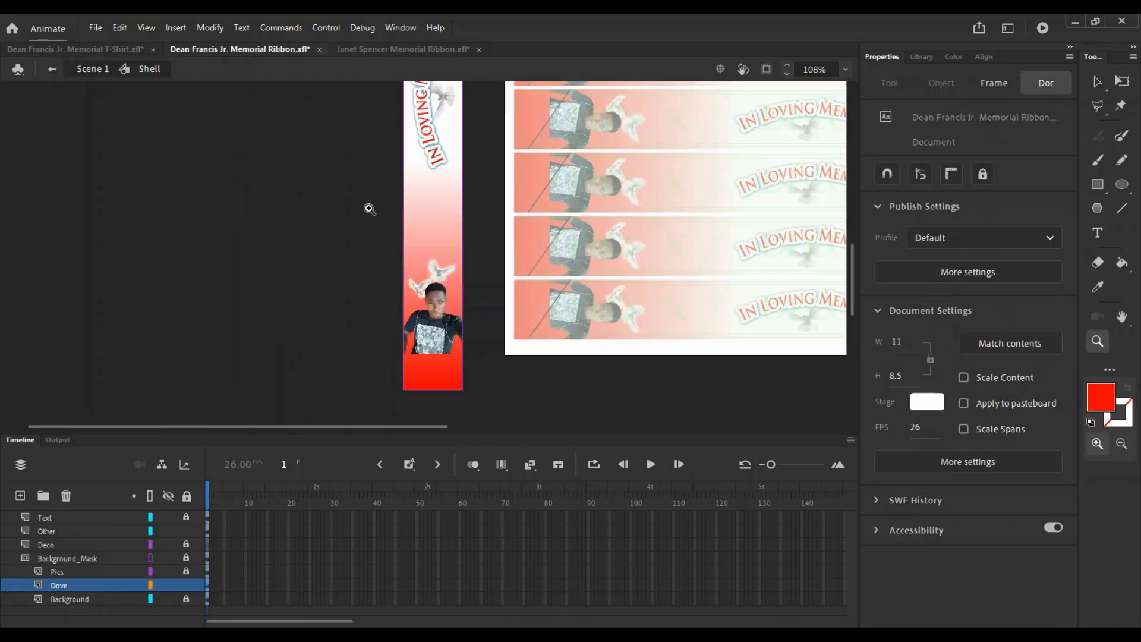
left_click_drag(553, 286, 356, 309)
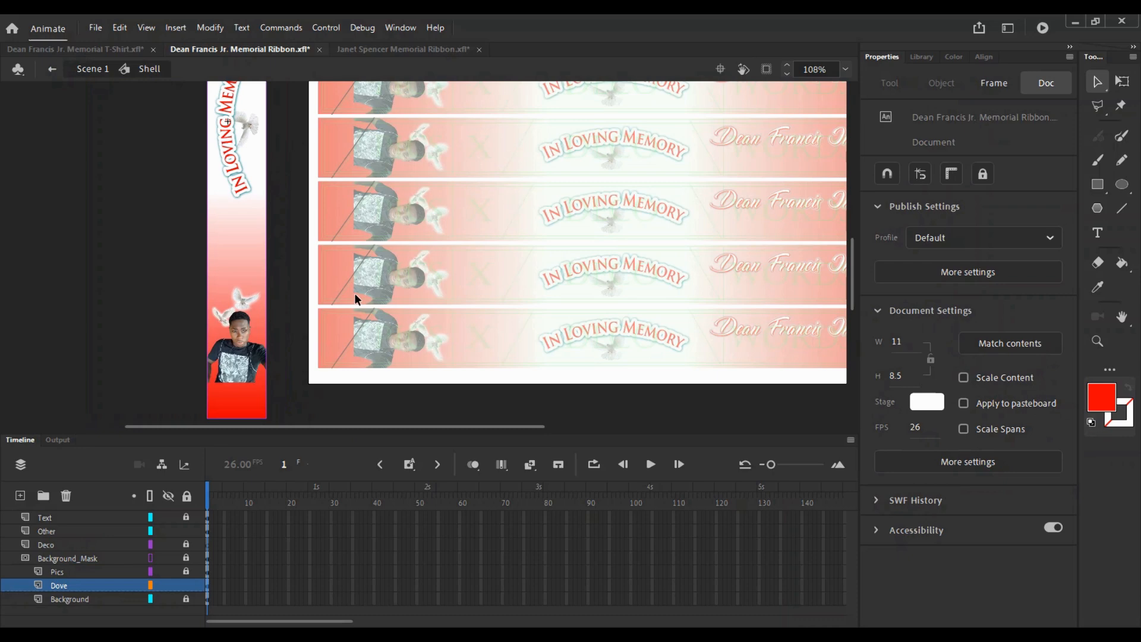
left_click(286, 322, "ctrl")
- Move the dove beside 'In Loving Memory' from the Dove layer to the Other layer in place
left_click(187, 586)
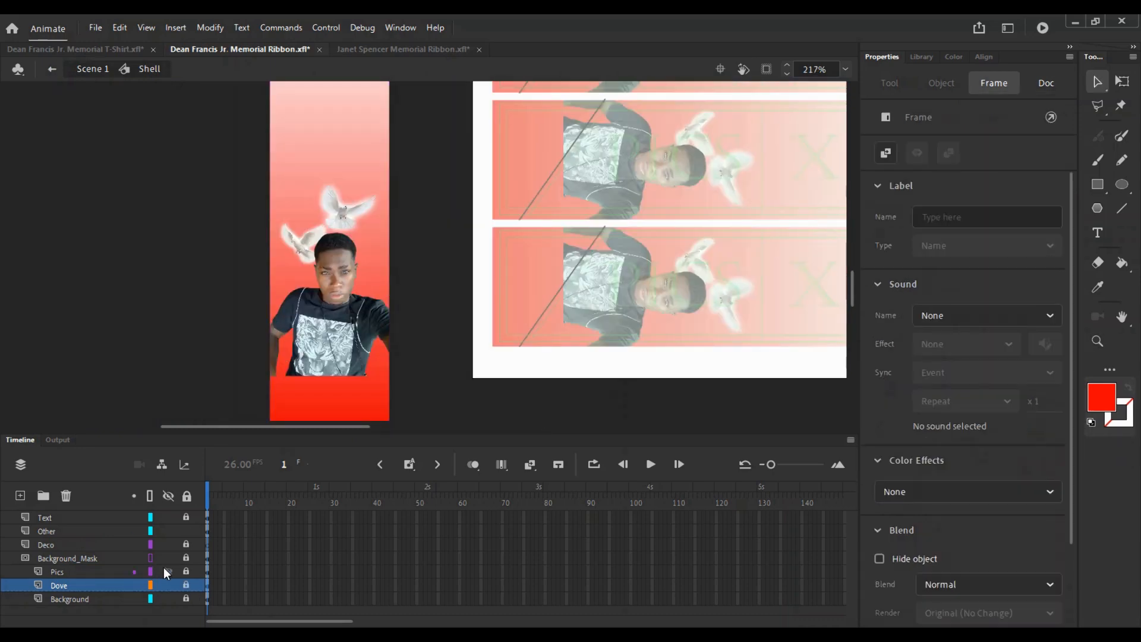
left_click(292, 217)
scroll(225, 351, "up", 5)
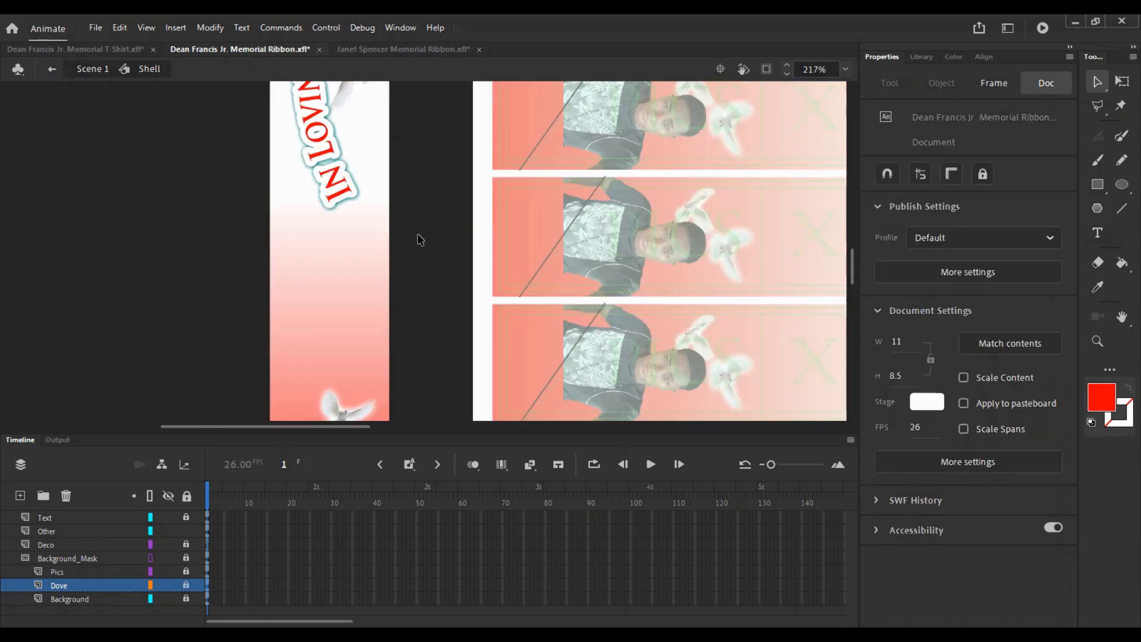
scroll(357, 226, "up", 3)
scroll(310, 220, "right", 1)
left_click(187, 586)
left_click(356, 305)
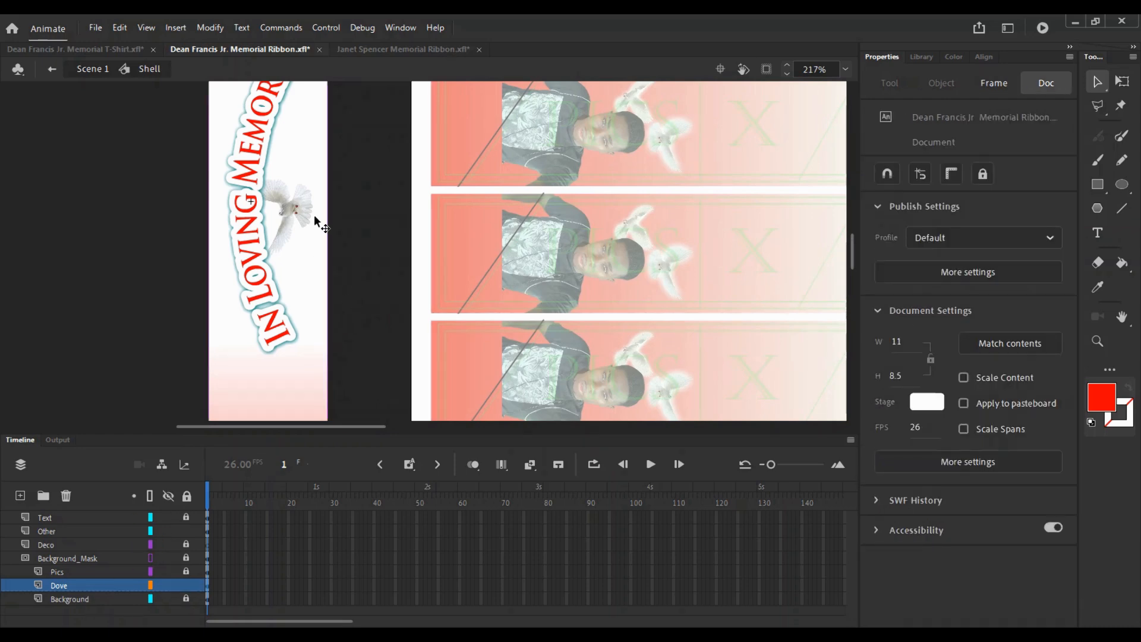
left_click(309, 210)
key("ctrl+x")
left_click(170, 530)
left_click(169, 530)
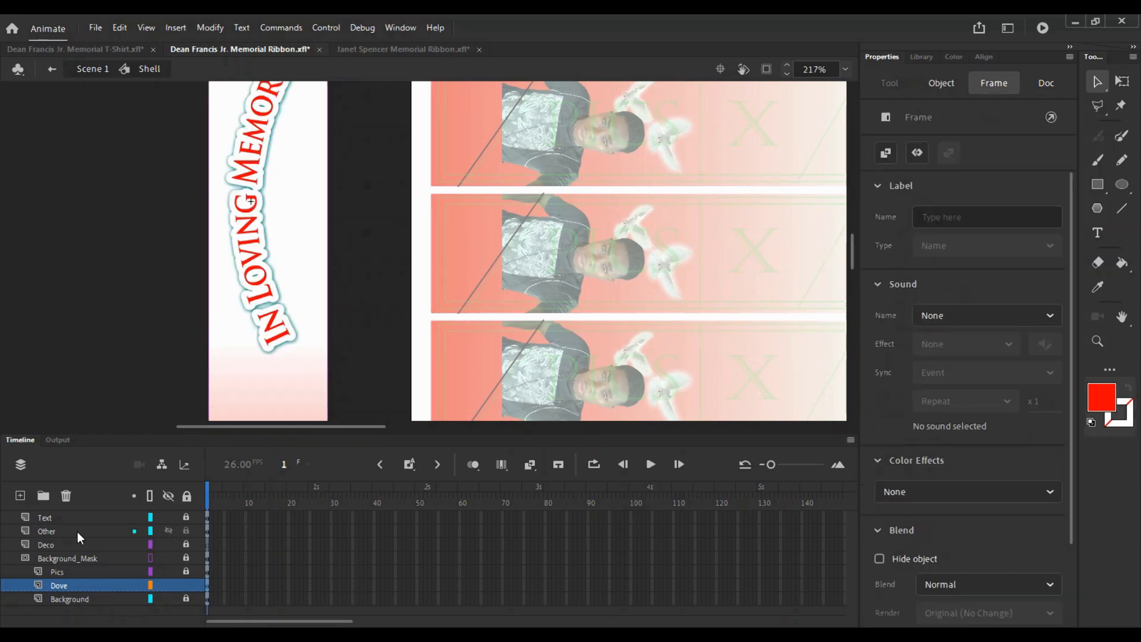
left_click(77, 532)
key("ctrl+shift+v")
- Save the ribbon document and reopen the Shell on the top ribbon
key("ctrl+s")
key("z")
left_click(352, 241, "alt")
left_click_drag(348, 315, 262, 230)
left_click_drag(561, 277, 357, 267)
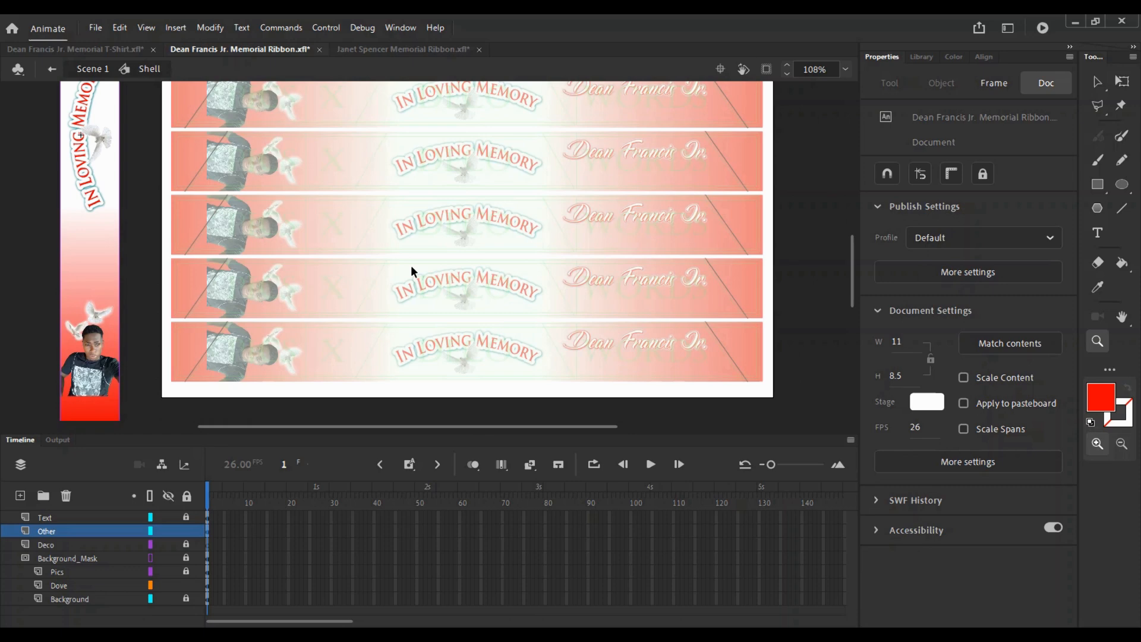
key("v")
left_click_drag(428, 248, 458, 257)
key("ctrl+s")
left_click_drag(355, 296, 370, 334)
left_click_drag(415, 198, 404, 320)
double_click(403, 321)
double_click(525, 141)
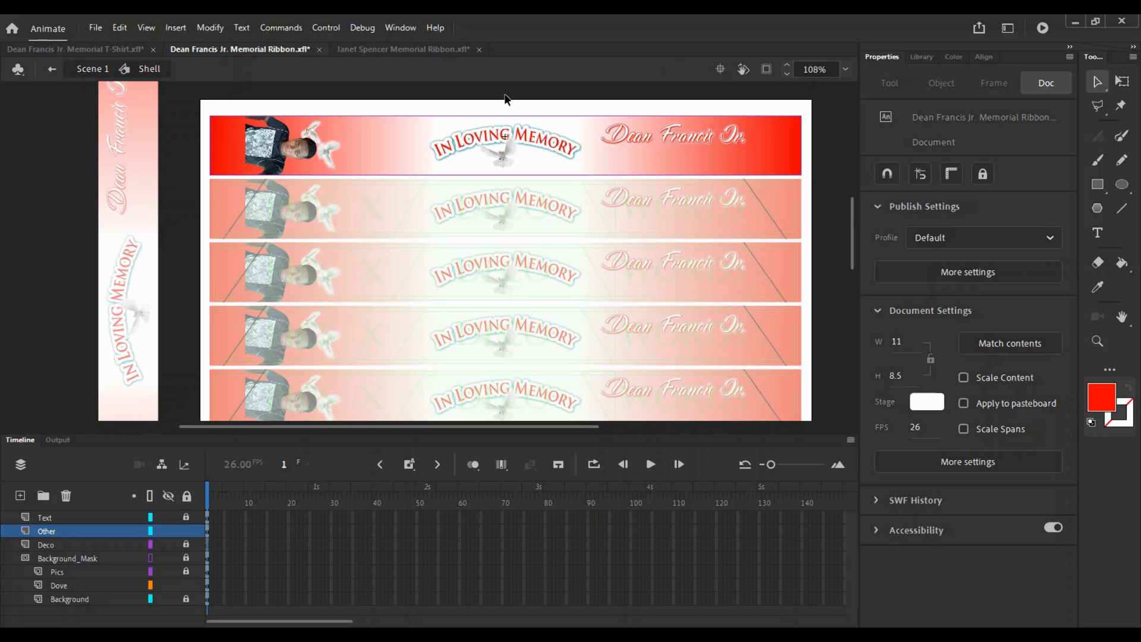
- In the other ribbon file, show and unlock the Cloud_Front and Pics_Mask layers inside the Shell
left_click(416, 49)
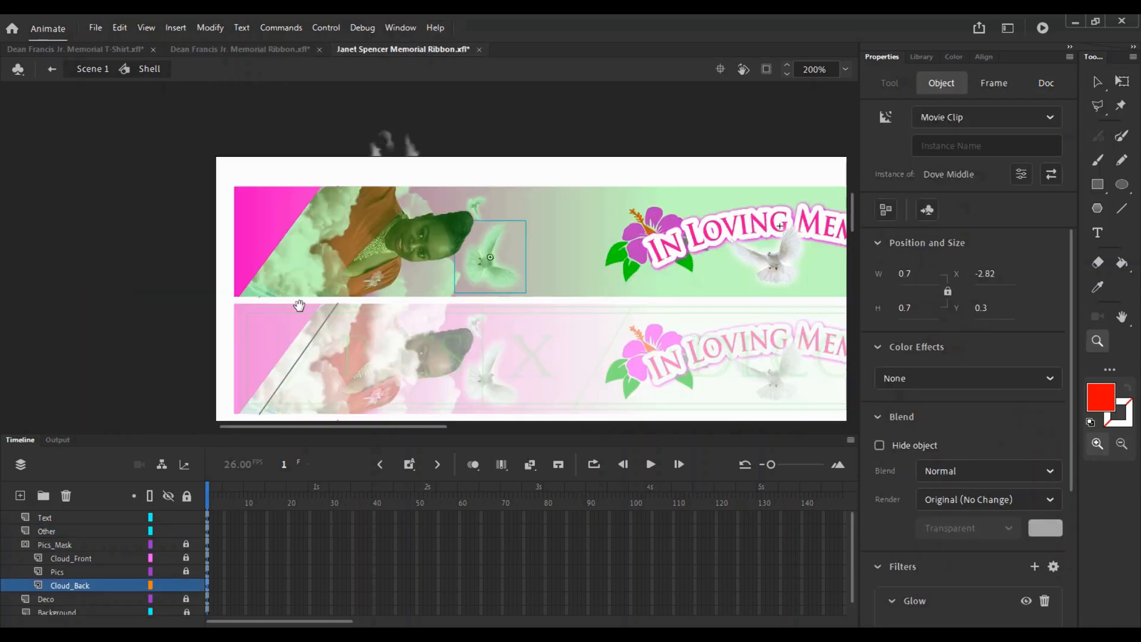
key("v")
double_click(181, 411)
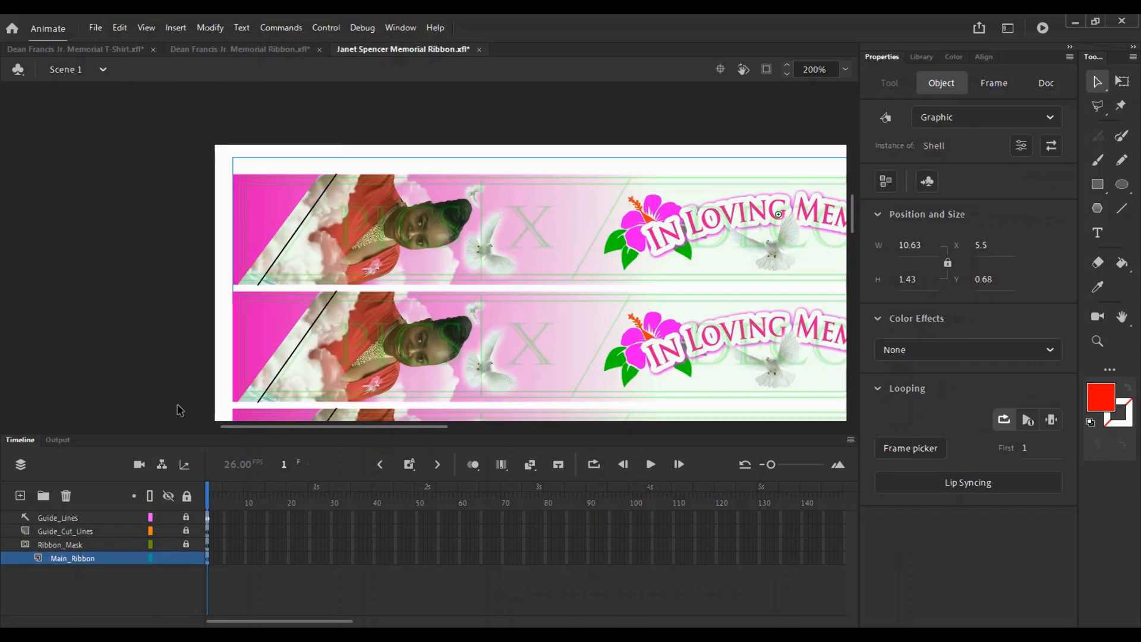
double_click(352, 181)
left_click(168, 545)
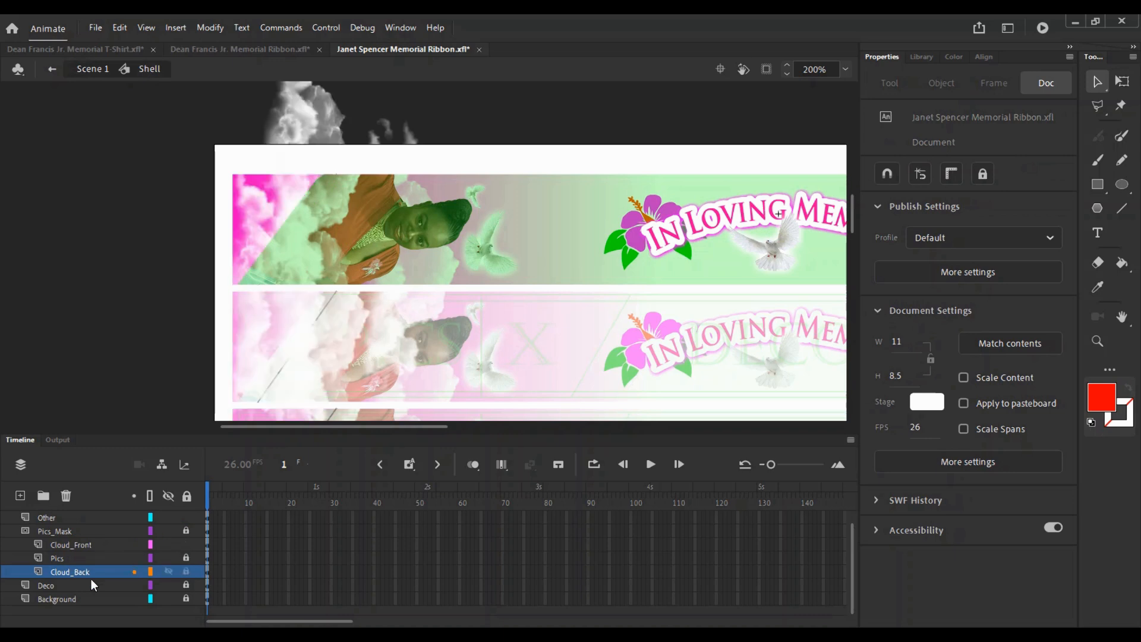
left_click(111, 544)
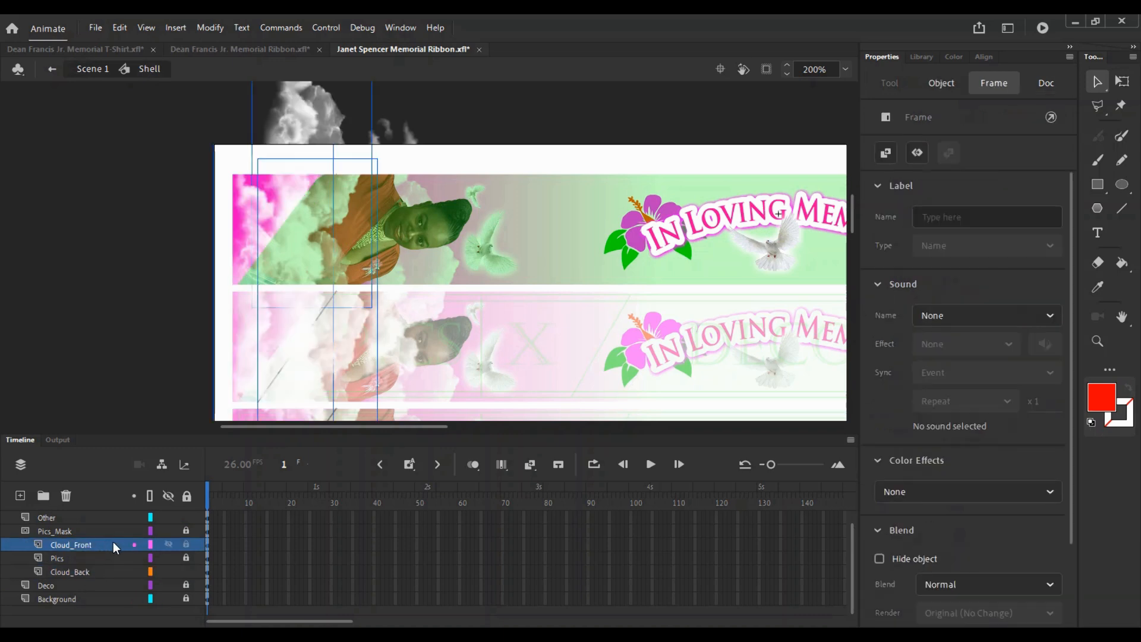
left_click(187, 531)
left_click(548, 218)
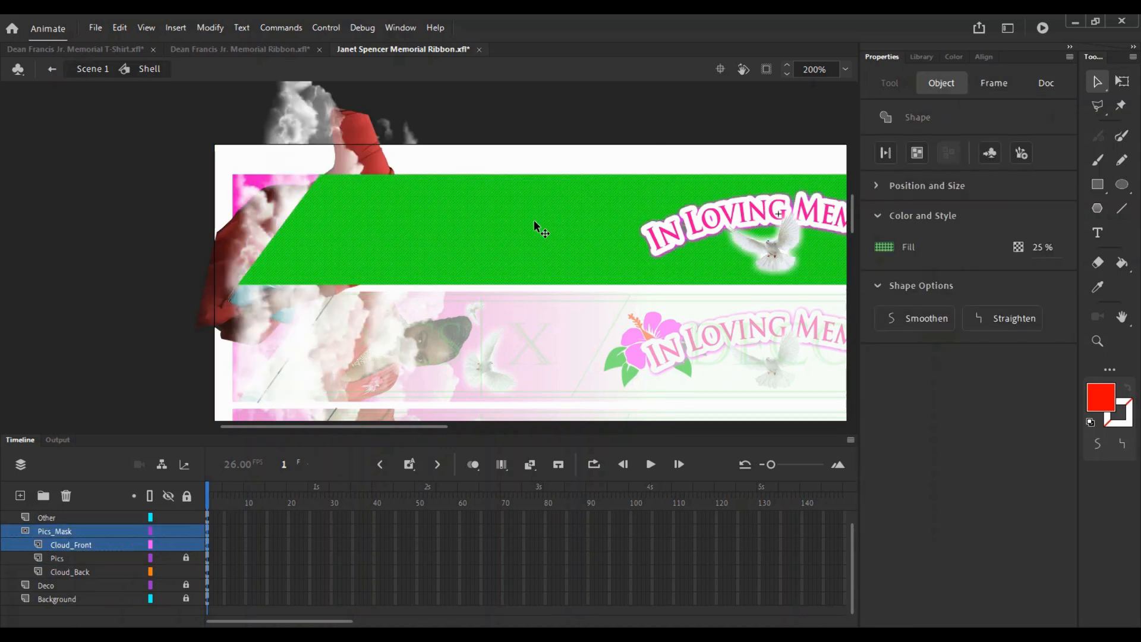
left_click(200, 49)
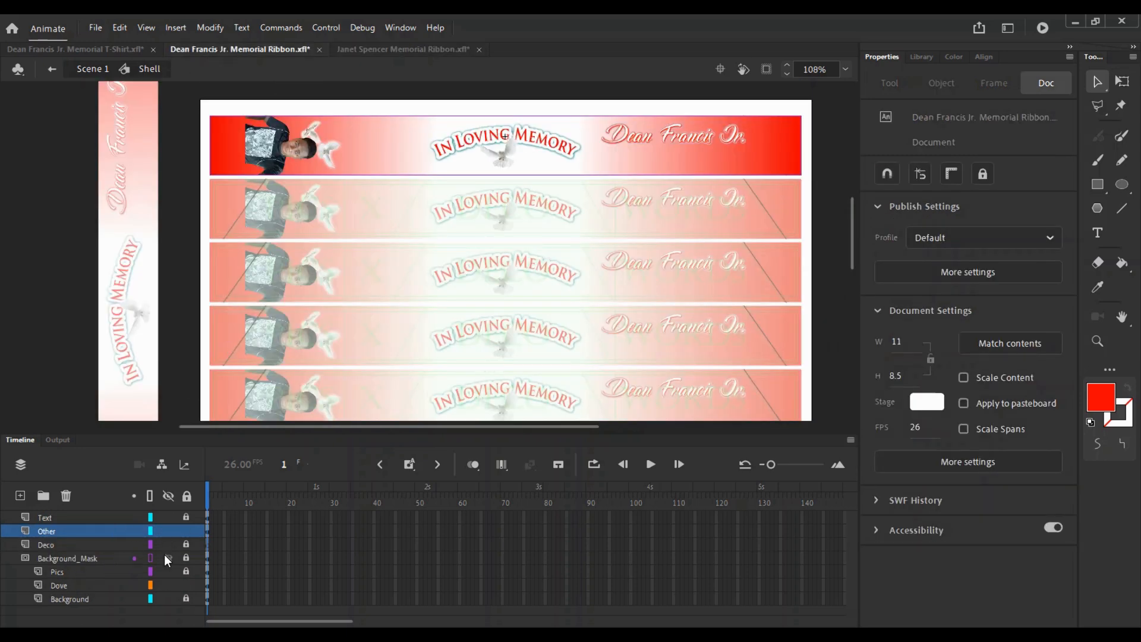
- Hide the Other layer, show the mask filled, and save the ribbon file
left_click(168, 530)
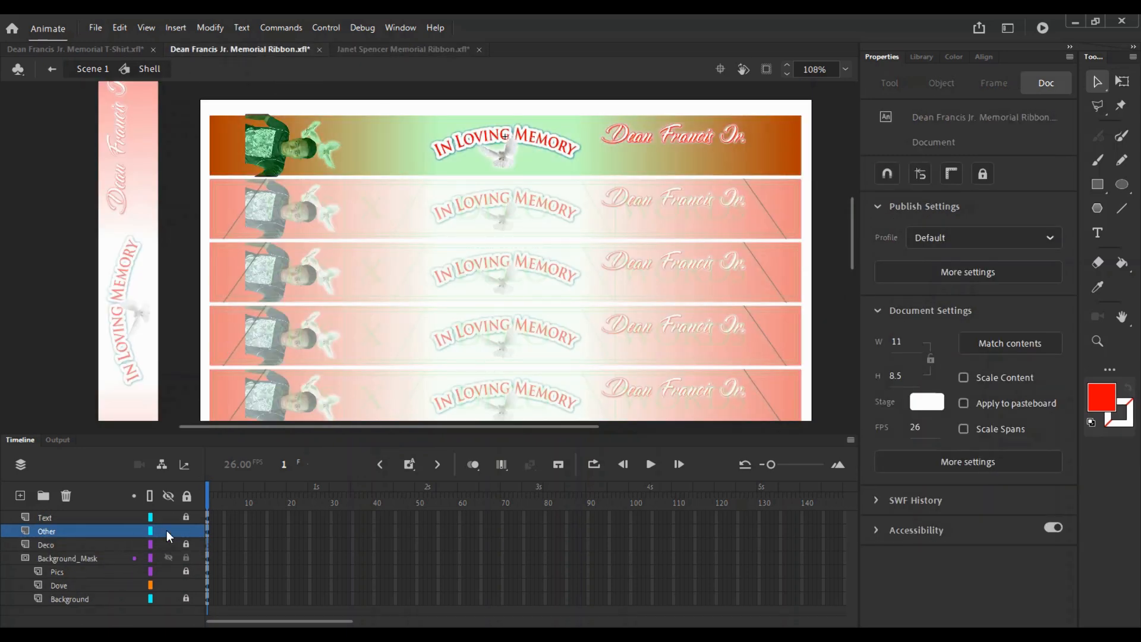
left_click(150, 559)
left_click(384, 139)
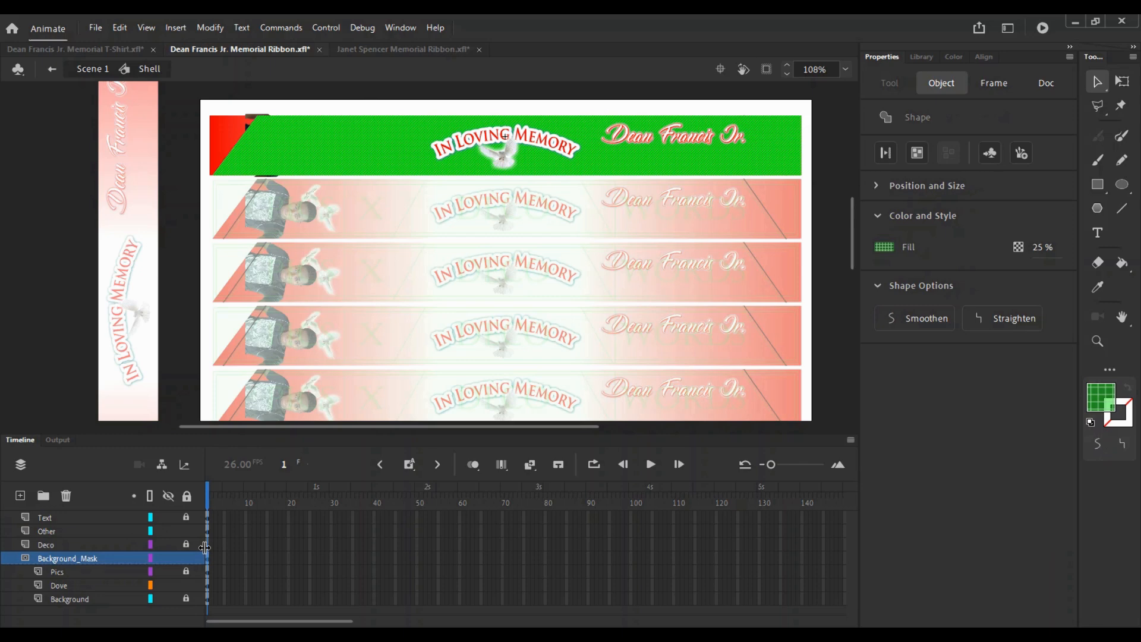
left_click(187, 558)
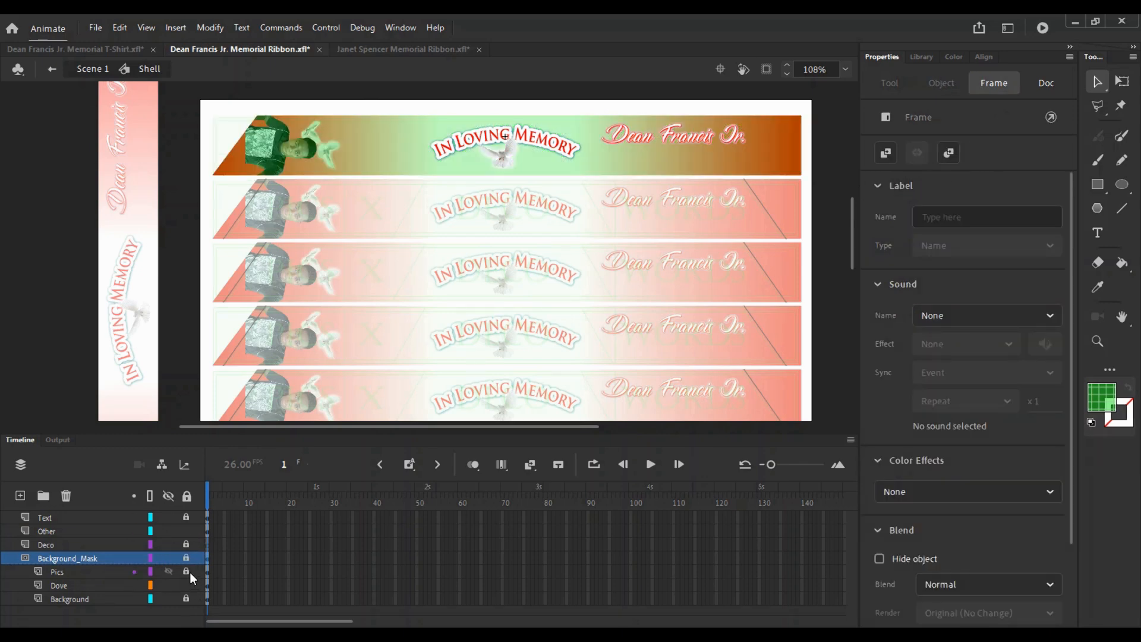
left_click(187, 559)
left_click(150, 559)
left_click(185, 571)
key("ctrl+s")
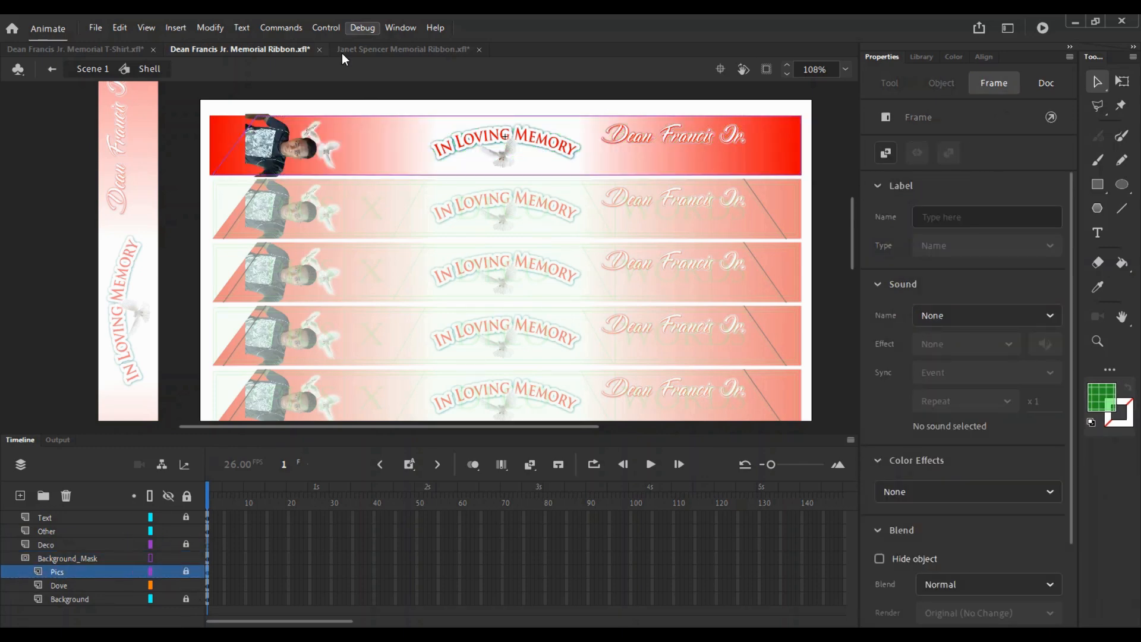
- Copy the Cloud_Front layer from the other ribbon and paste it above Pics here
left_click(351, 50)
right_click(78, 558)
left_click(131, 304)
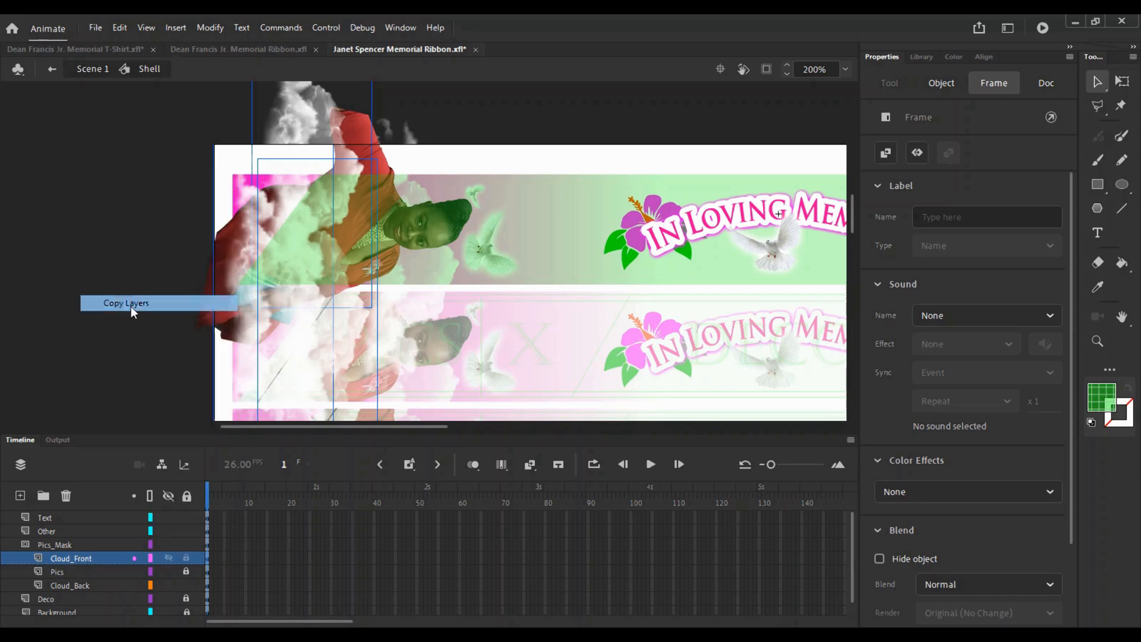
left_click(238, 49)
right_click(80, 558)
left_click(196, 327)
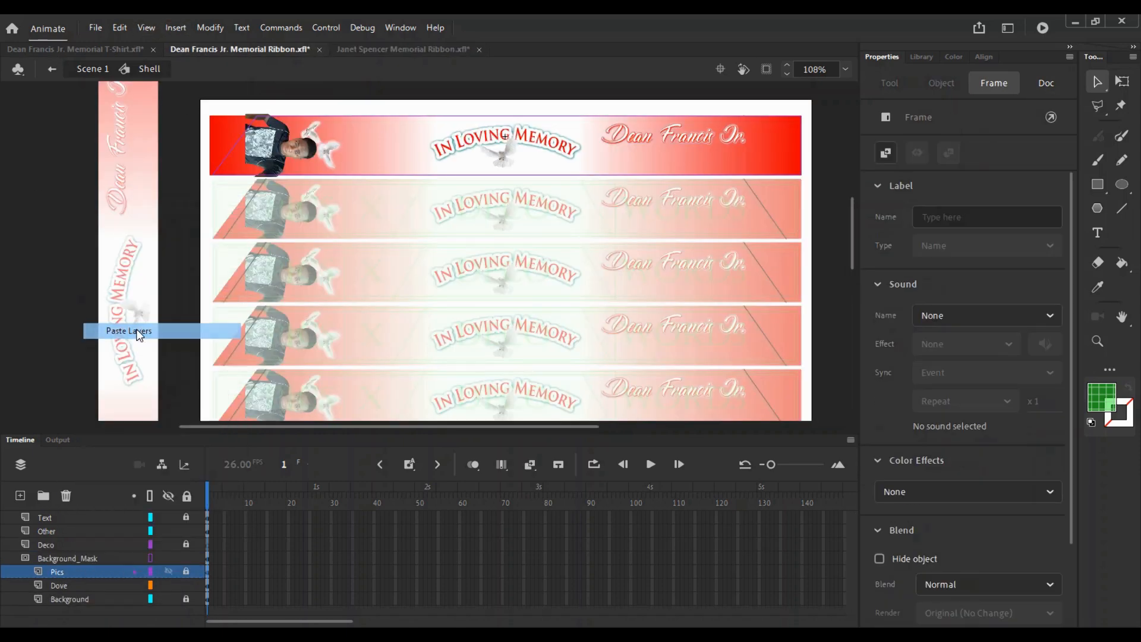
left_click(280, 210)
key("ctrl+space")
left_click(294, 183)
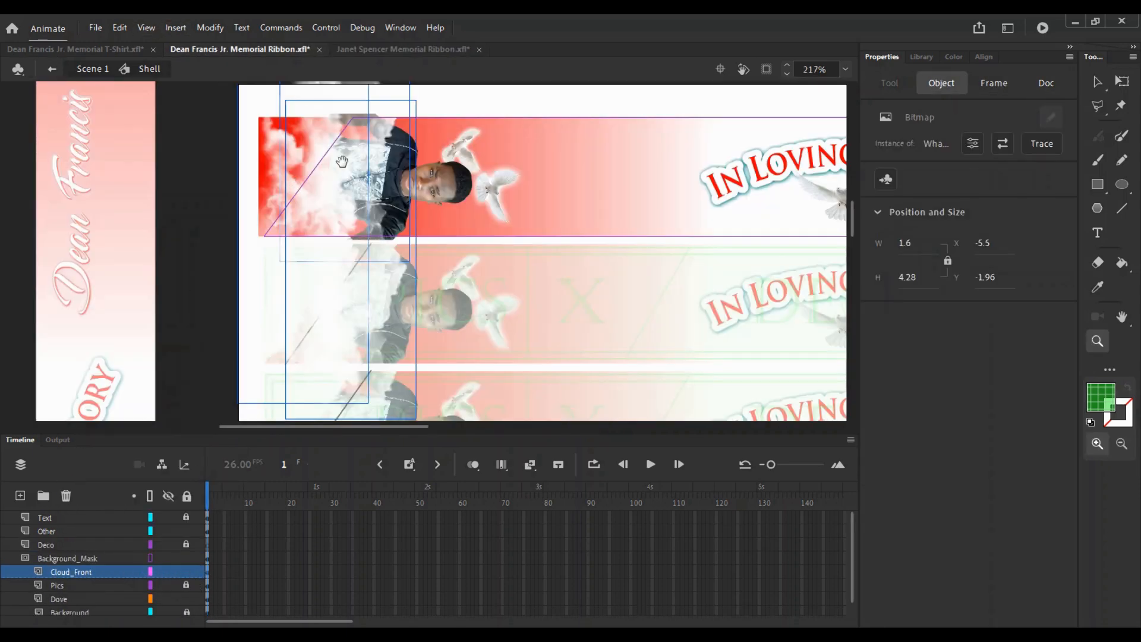
- Check the other open documents and frame the ribbon's top strip
left_click_drag(358, 198, 333, 245)
left_click(474, 143)
key("ctrl+space")
left_click(353, 264)
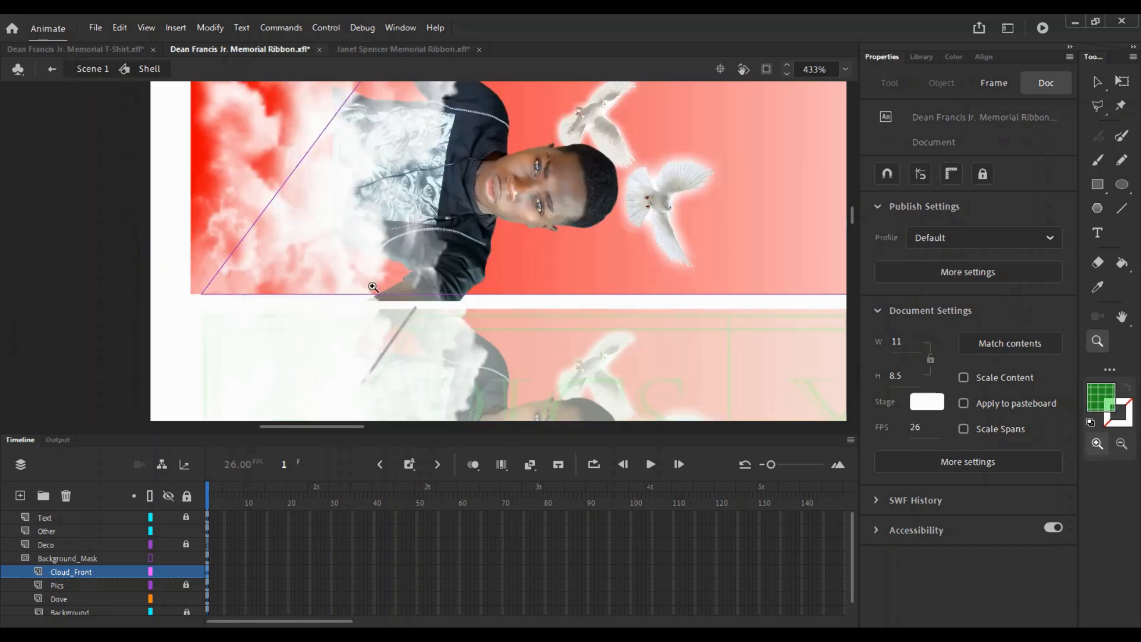
left_click_drag(373, 286, 312, 327)
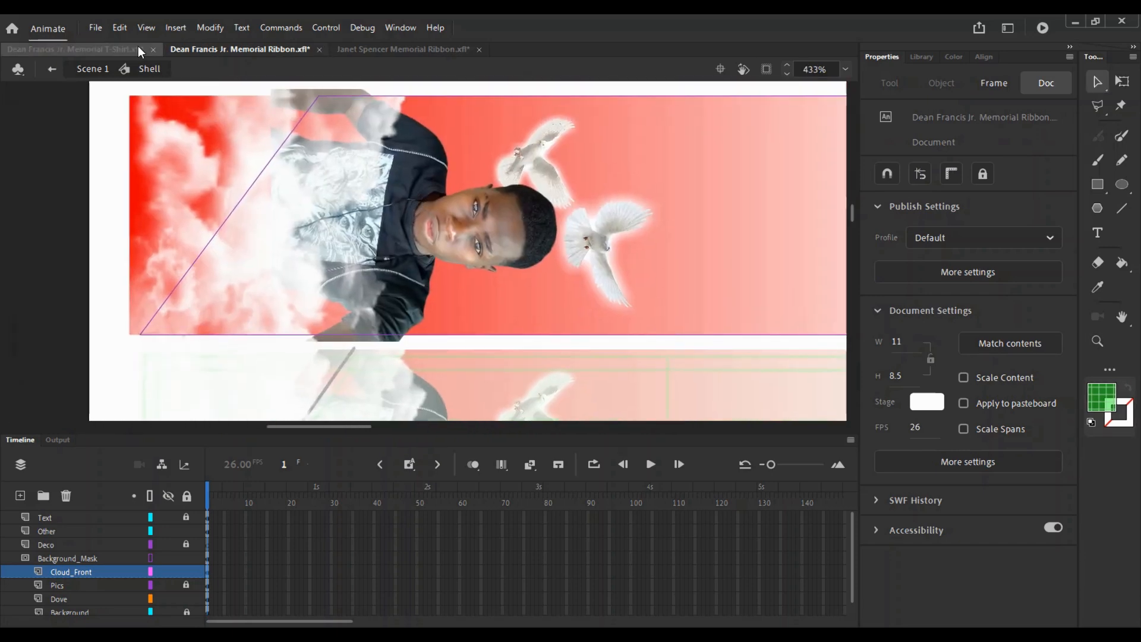
left_click(94, 50)
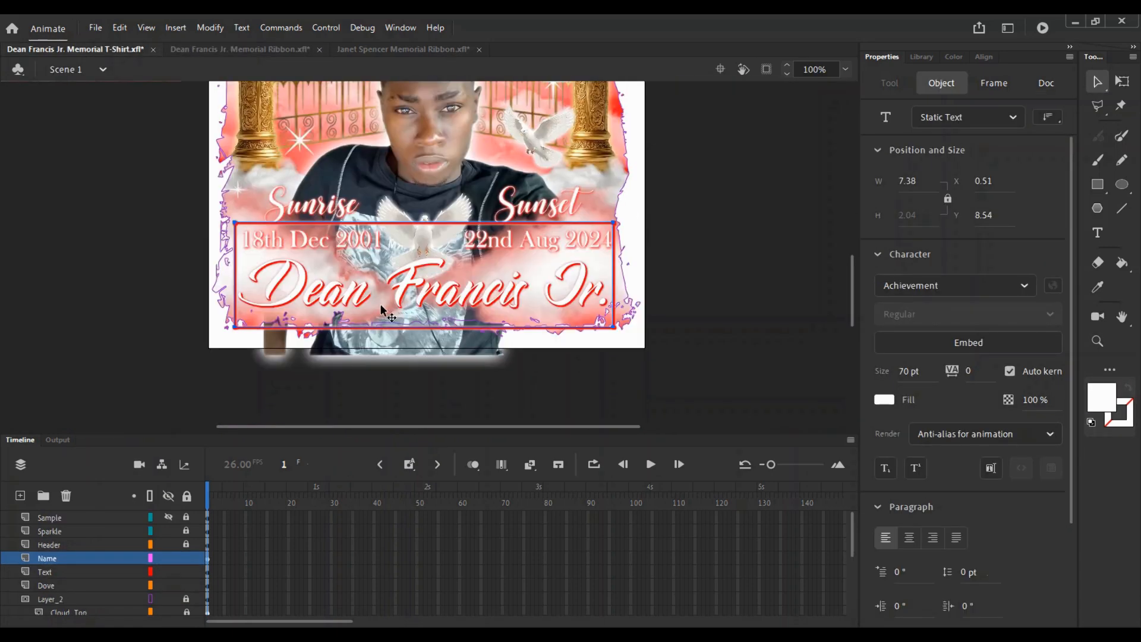
left_click(374, 49)
left_click(182, 53)
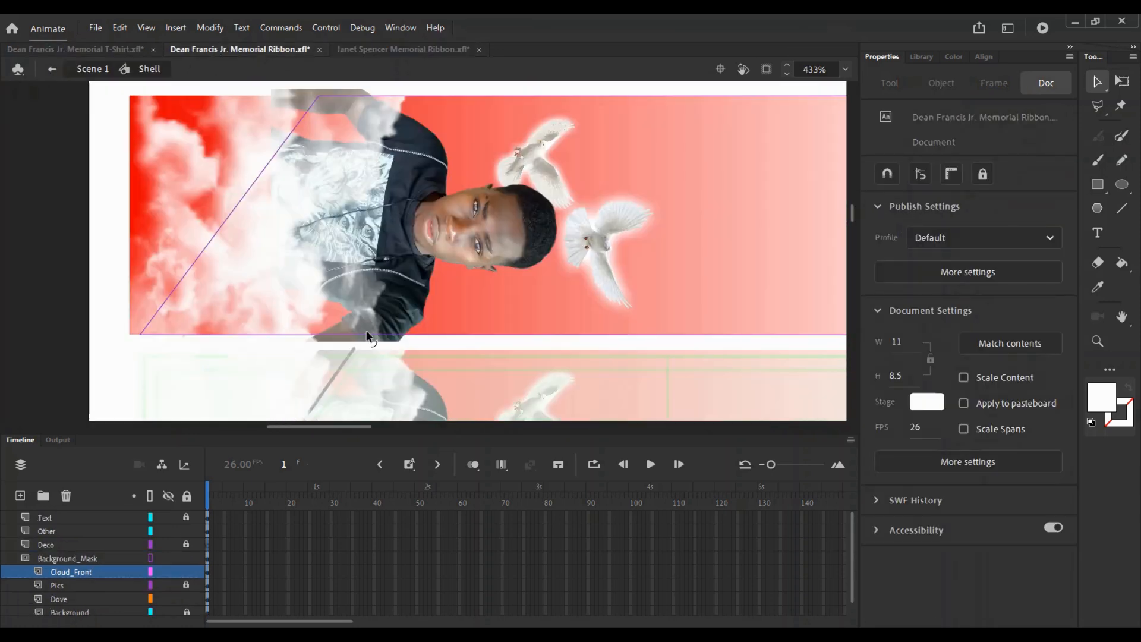
key("z")
left_click(340, 324, "alt")
left_click(340, 324, "alt")
left_click_drag(489, 323, 458, 204)
left_click(456, 167)
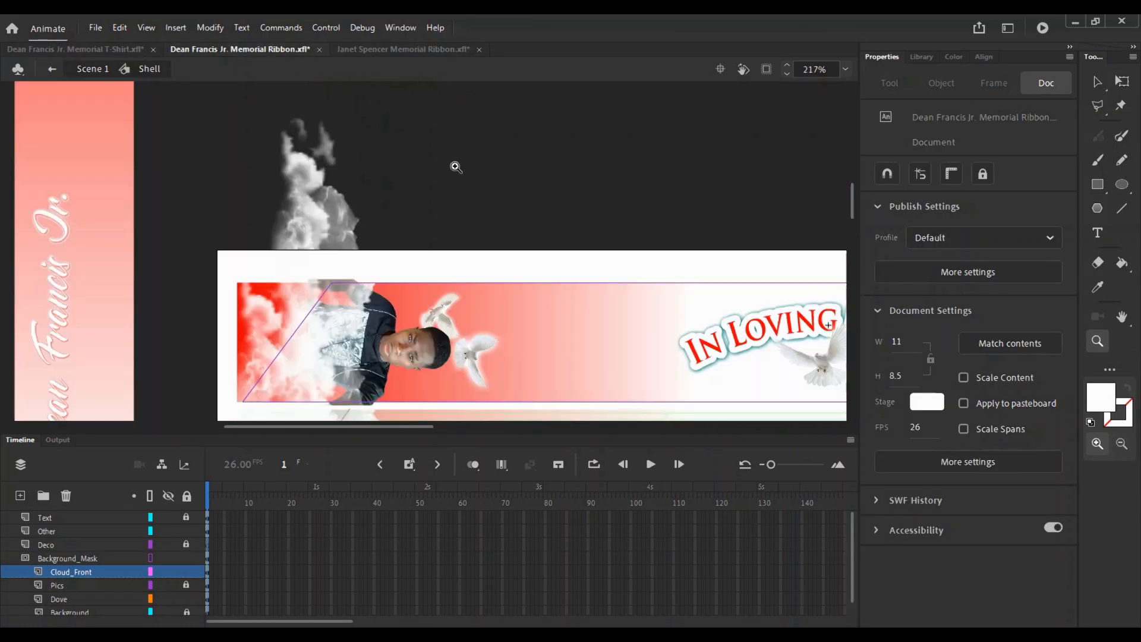
key("v")
- Unlock Cloud_Front and shift the clouds slightly left in the strip
left_click(336, 374)
left_click(65, 573)
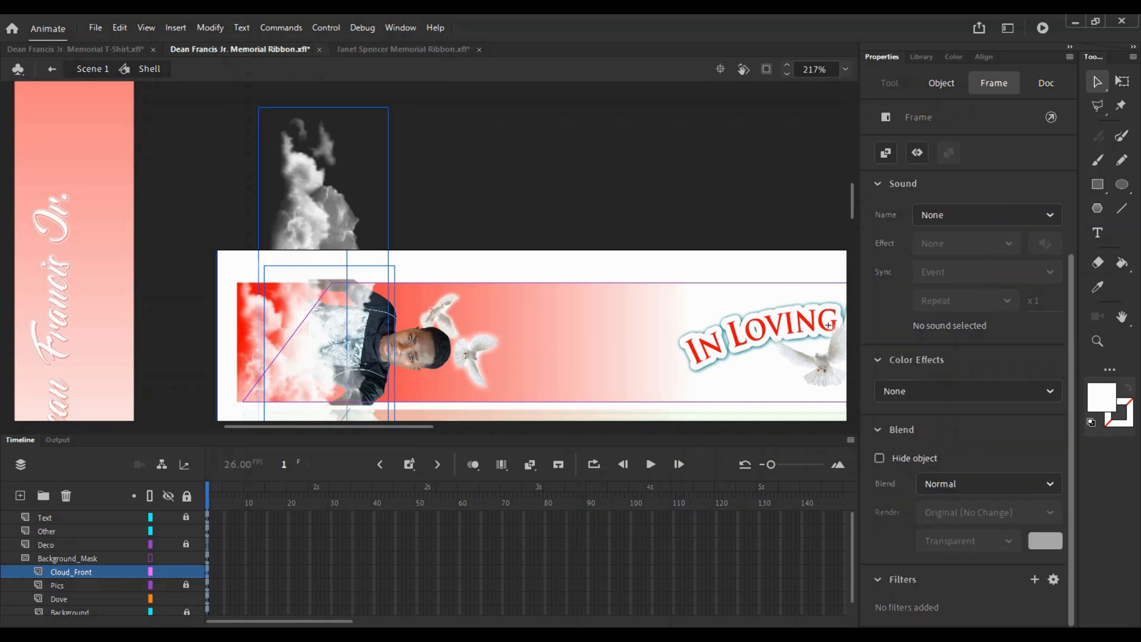
left_click(568, 275)
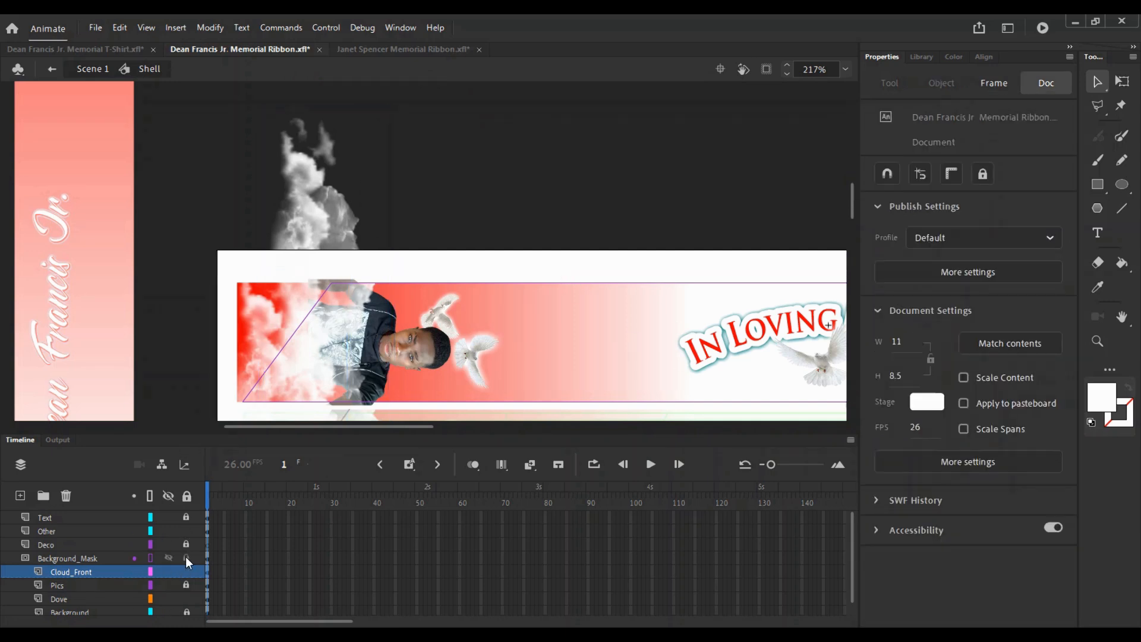
left_click_drag(186, 558, 188, 600)
scroll(391, 297, "down", 3)
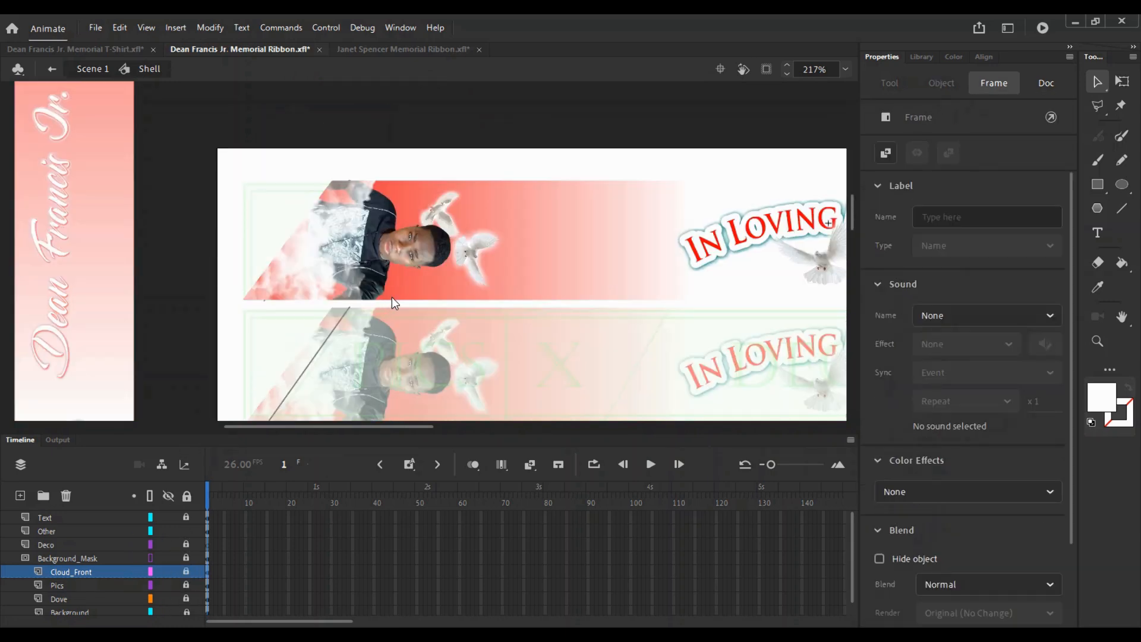
left_click(186, 572)
left_click(334, 259)
key("ctrl+a")
left_click_drag(334, 260, 323, 262)
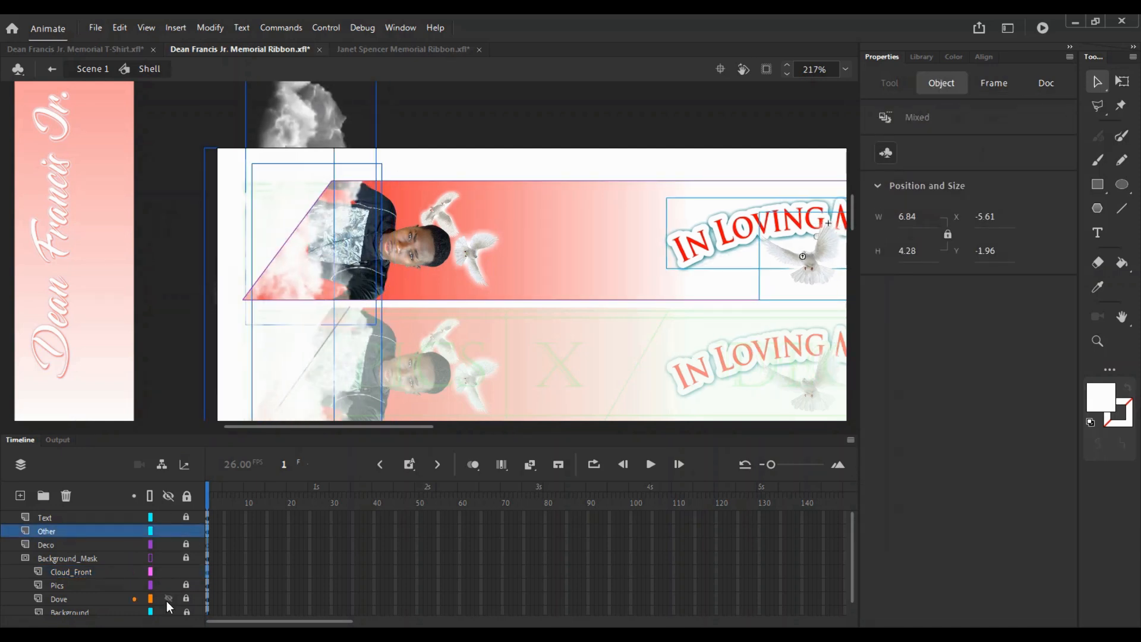
- Nudge the portrait slightly right and lock the Pics layer
left_click(186, 585)
left_click_drag(397, 132, 258, 309)
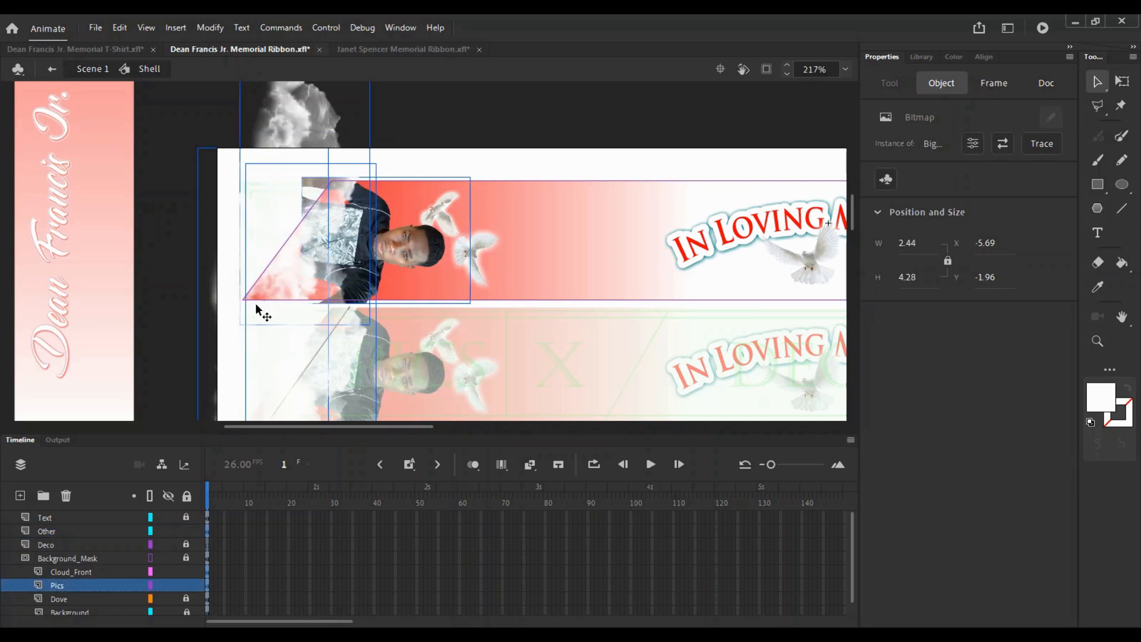
key("Right")
left_click(186, 585)
left_click(433, 303)
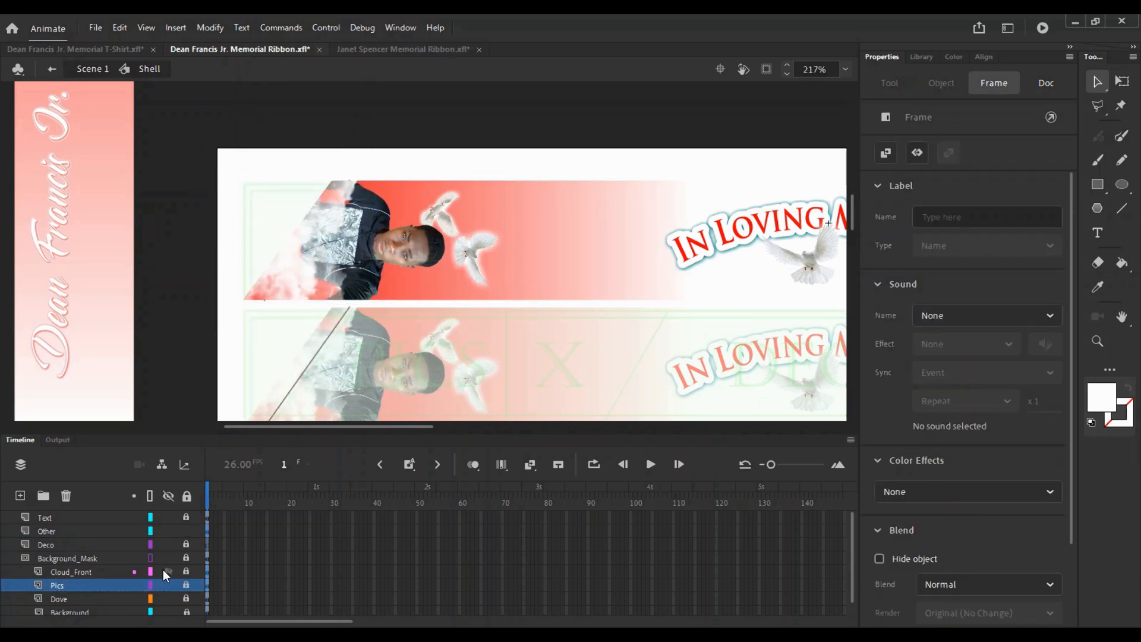
- Add a new layer named Dove_Top above Cloud_Front
left_click(59, 573)
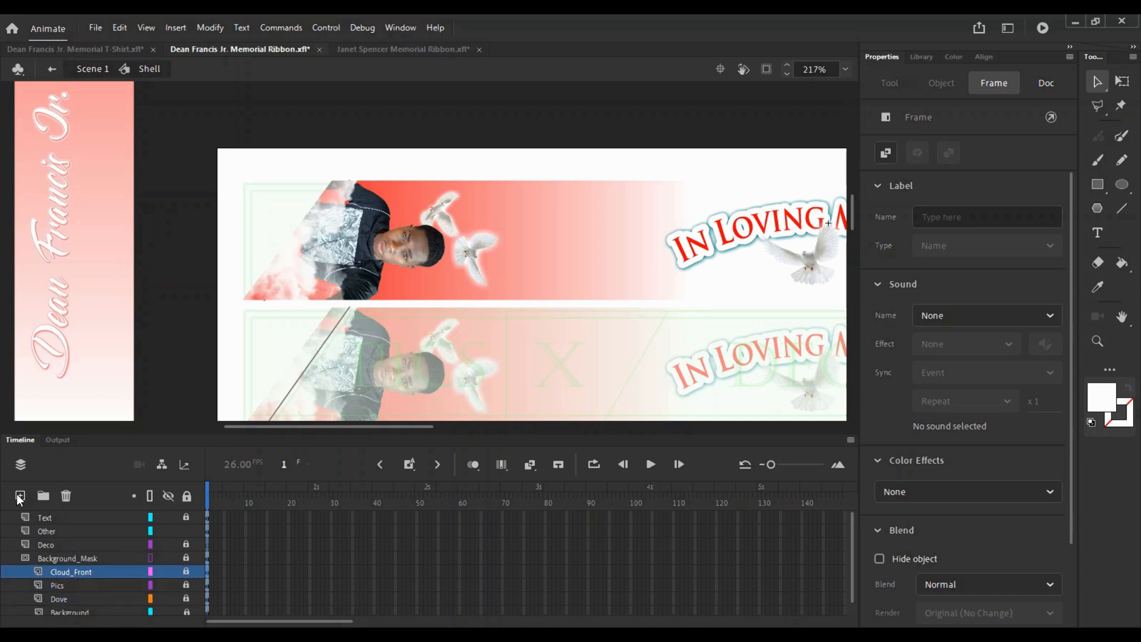
left_click(20, 496)
double_click(75, 577)
type("Dove")
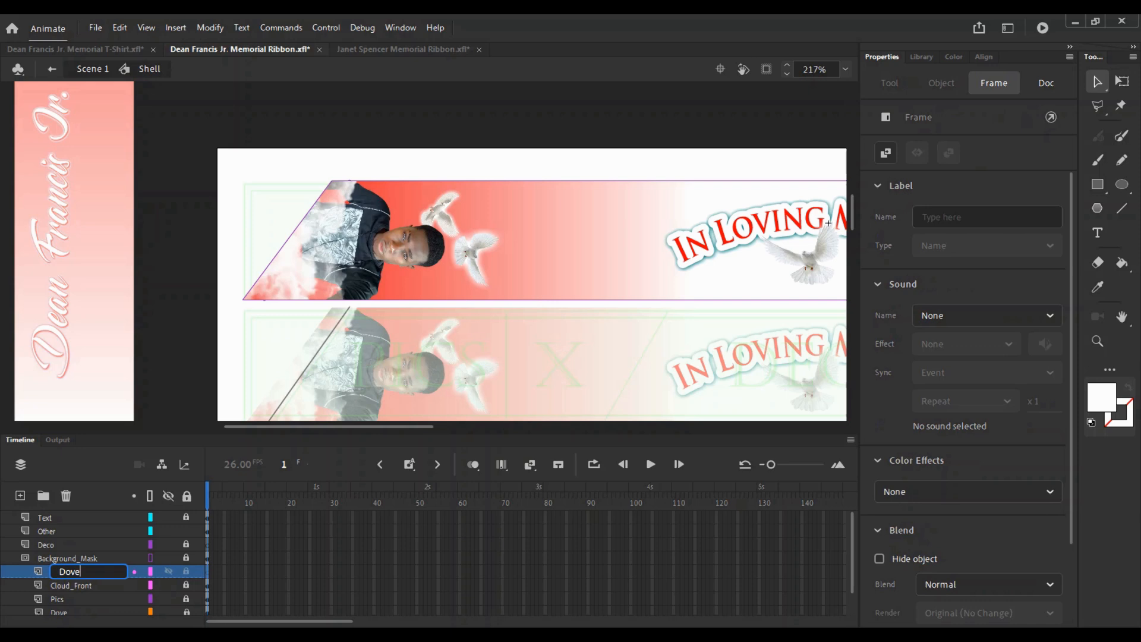
type("_Top")
key("Return")
scroll(74, 576, "down", 1)
- Rename the Dove layer to Dove_Back and save the ribbon file
double_click(76, 585)
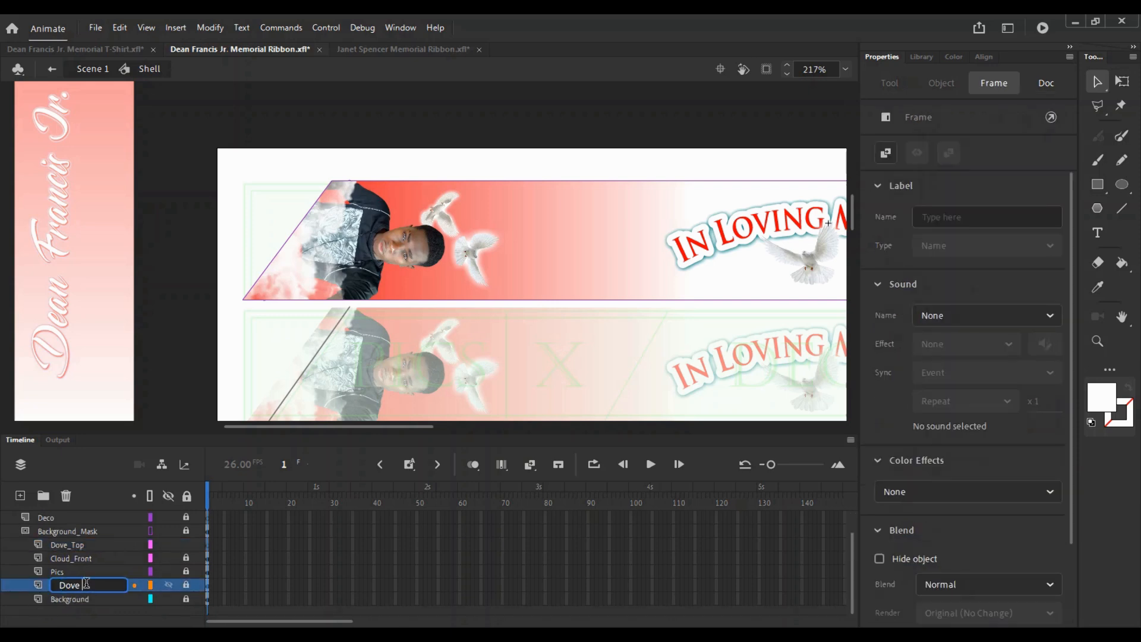
type("_Back")
key("Return")
key("ctrl+s")
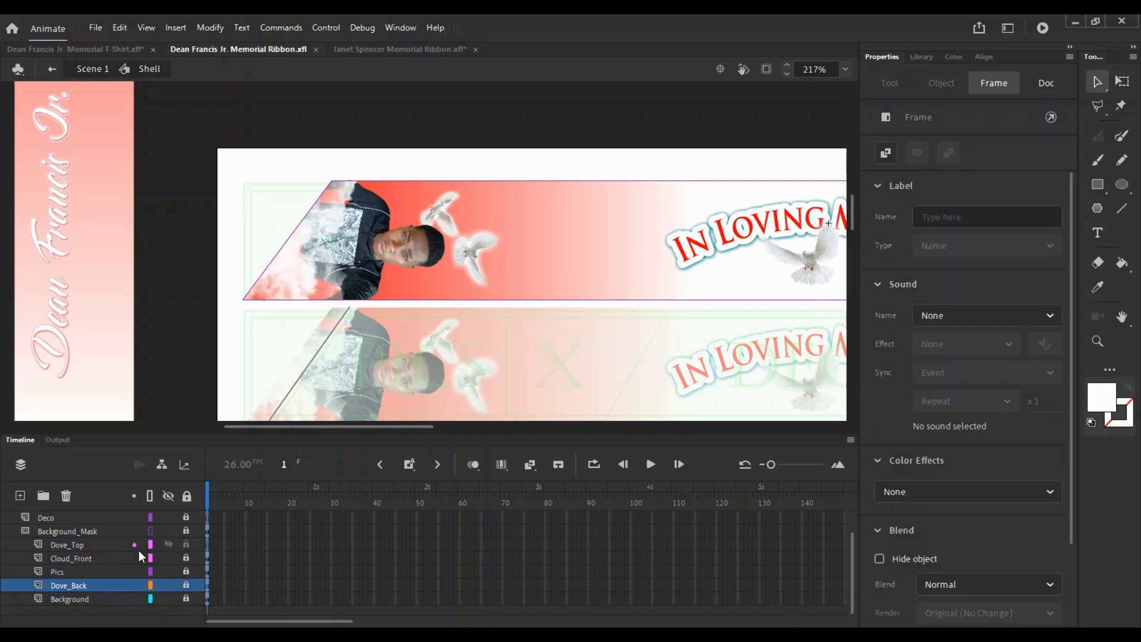
- Move the middle dove left onto the clouds beside the portrait and rotate it
left_click(480, 258)
left_click(185, 585)
left_click(481, 245)
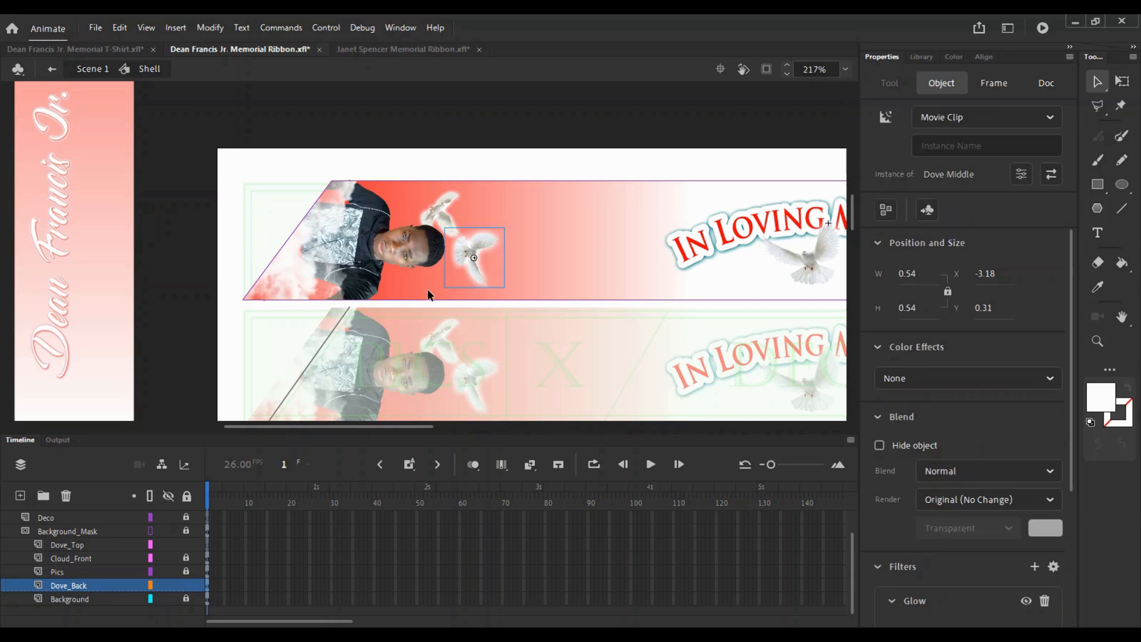
left_click(188, 584)
left_click_drag(488, 267, 302, 271)
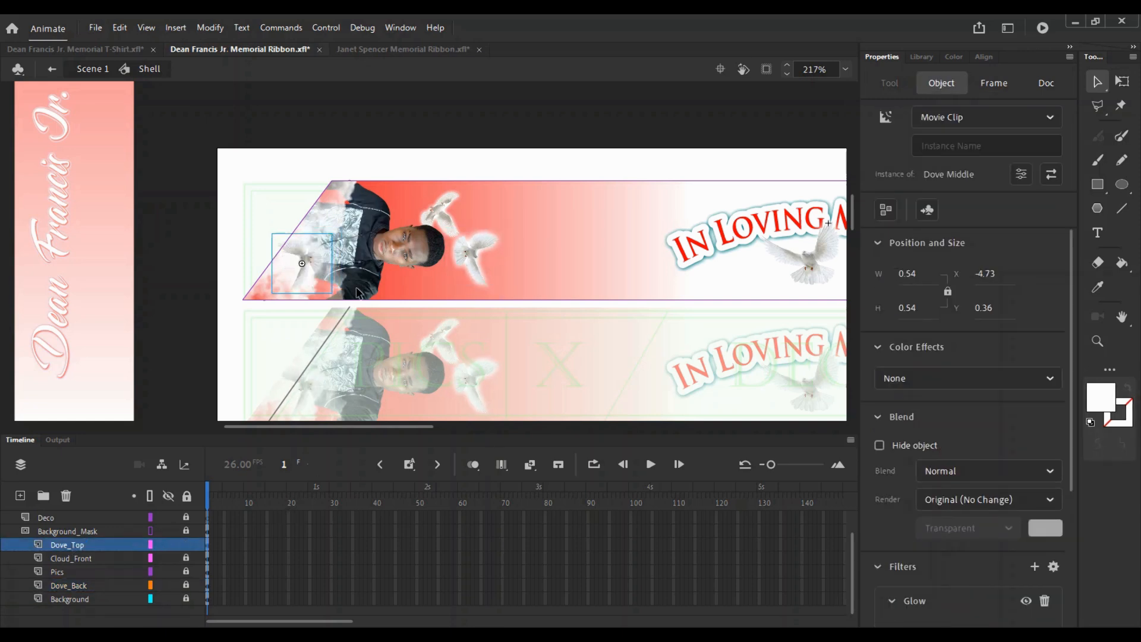
key("q")
left_click_drag(341, 237, 206, 357)
- Shift the middle dove slightly left and up and enlarge it slightly
key("z")
left_click(293, 292)
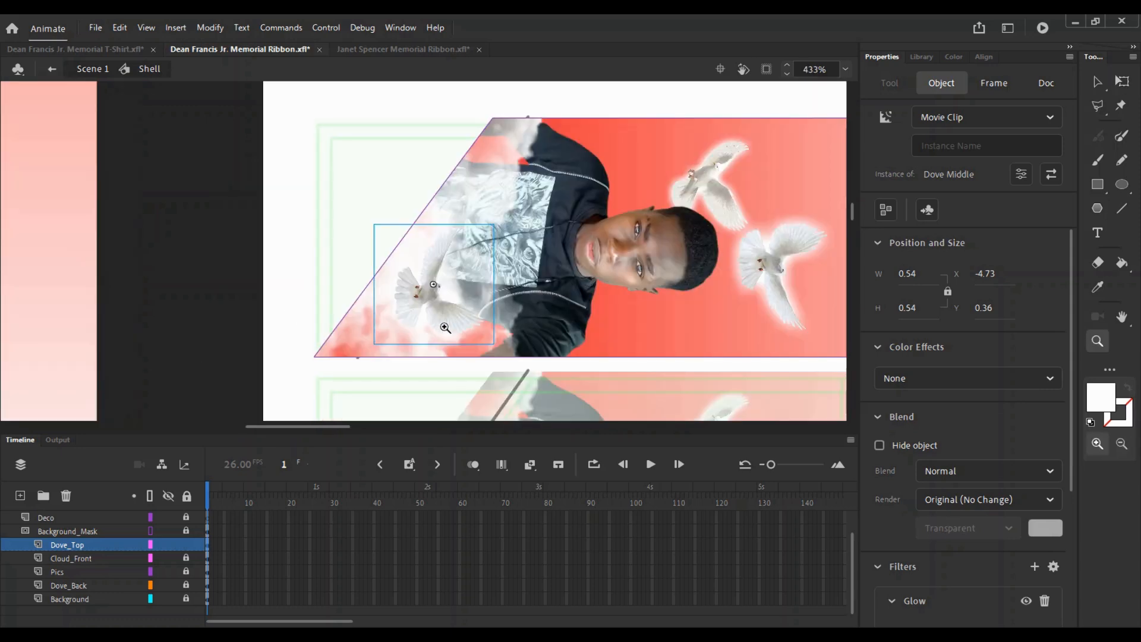
key("v")
left_click_drag(433, 326, 508, 351)
key("q")
left_click_drag(467, 315, 465, 303)
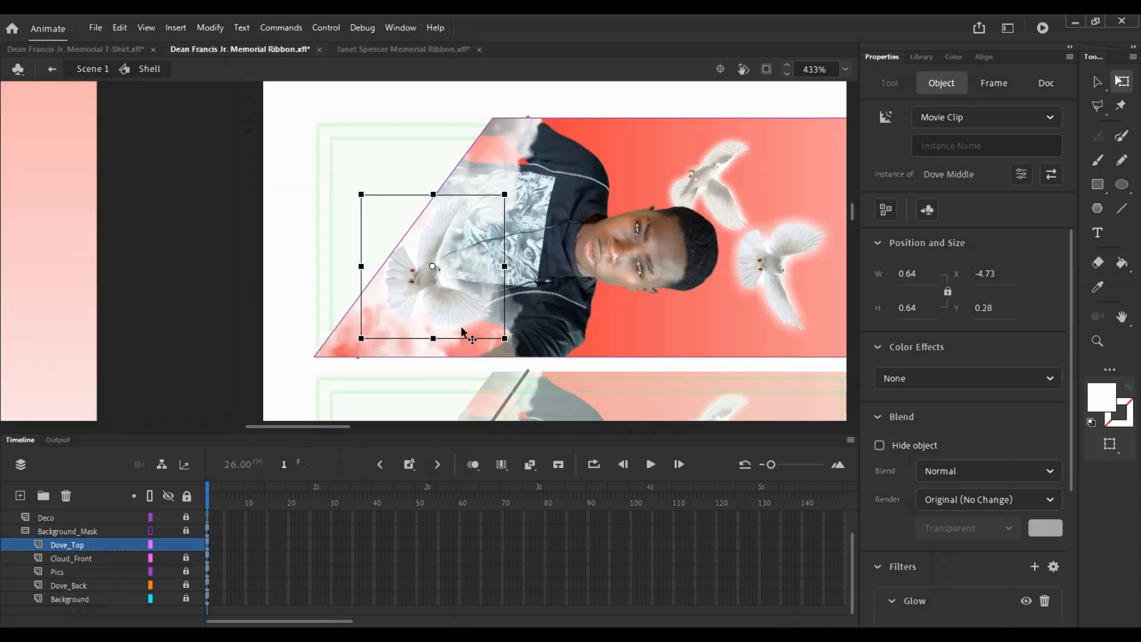
- Return to the main scene and pan across the ribbon to check the dove
double_click(569, 157)
key("z")
left_click(389, 249, "alt")
left_click(392, 251, "alt")
left_click(404, 265)
left_click(411, 268)
key("v")
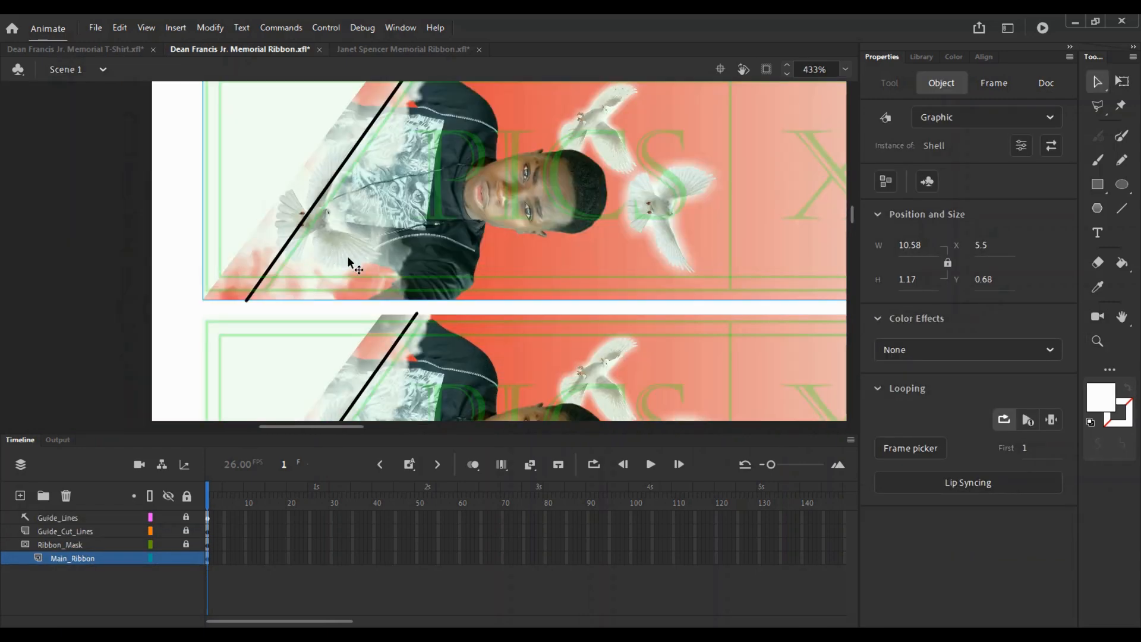
left_click_drag(323, 180, 363, 116)
left_click_drag(394, 227, 328, 231)
- Inside the Shell symbol, move the dove slightly right and down, then nudge it up
double_click(312, 173)
double_click(312, 173)
double_click(439, 203)
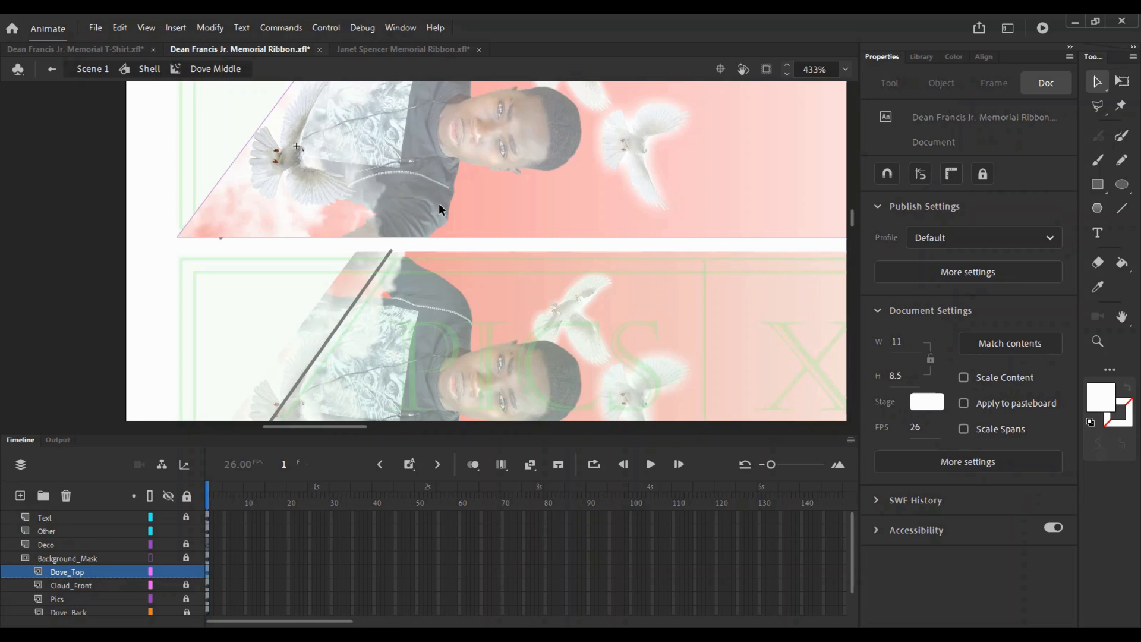
left_click_drag(313, 189, 337, 200)
left_click_drag(547, 213, 553, 158)
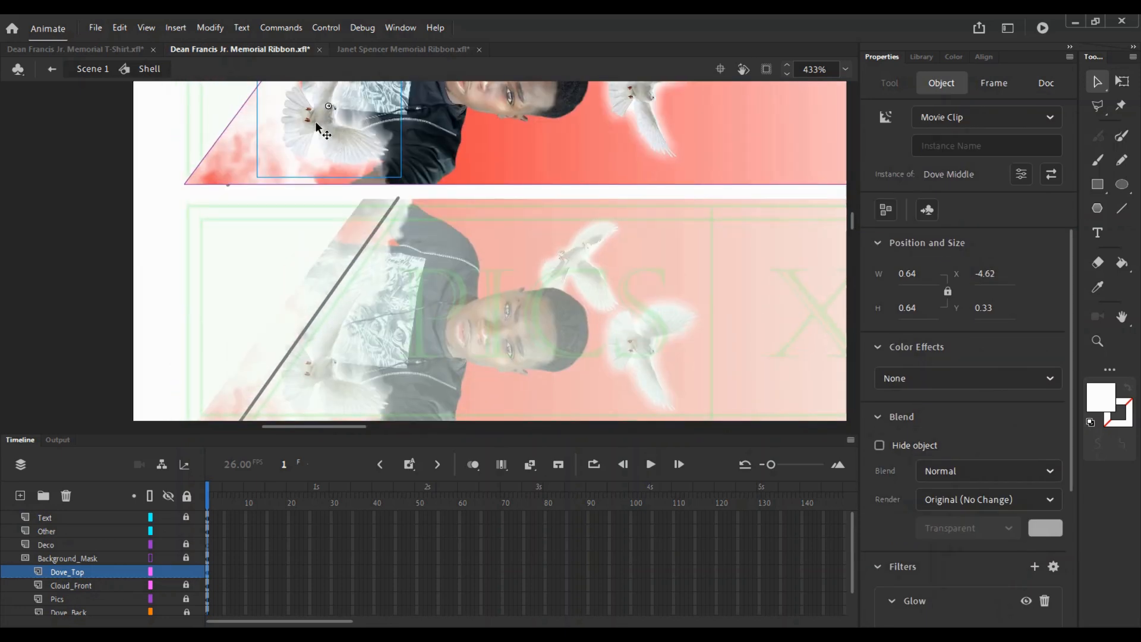
left_click_drag(324, 127, 321, 220)
key("Up")
key("Up")
key("Up")
double_click(463, 251)
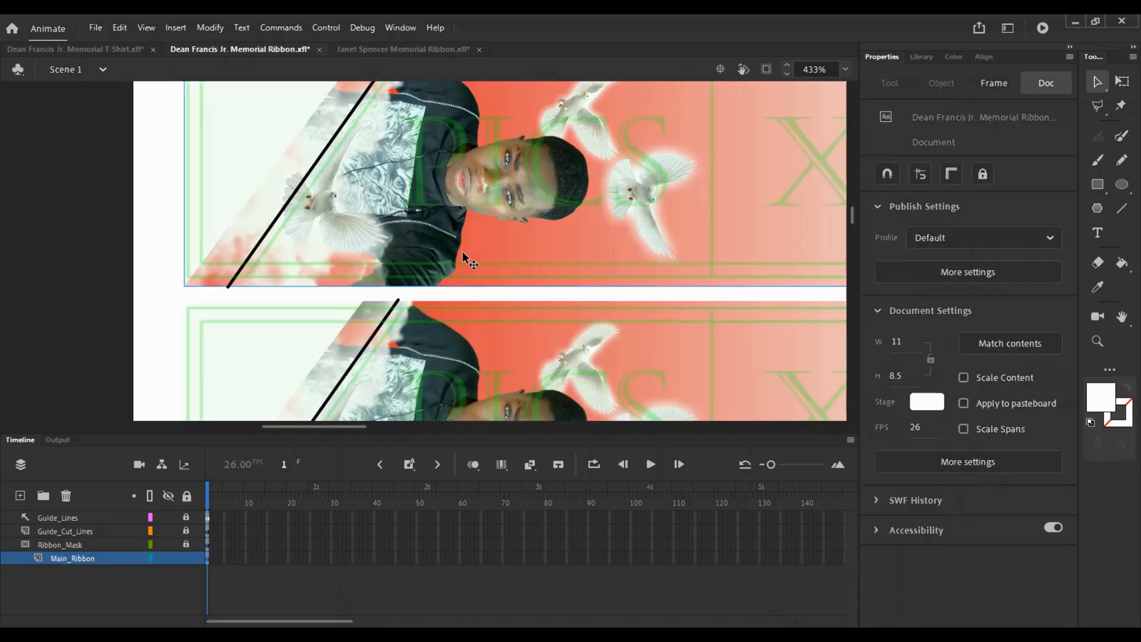
- Enlarge the middle dove a little more and nudge it upward
key("z")
key("v")
double_click(389, 254)
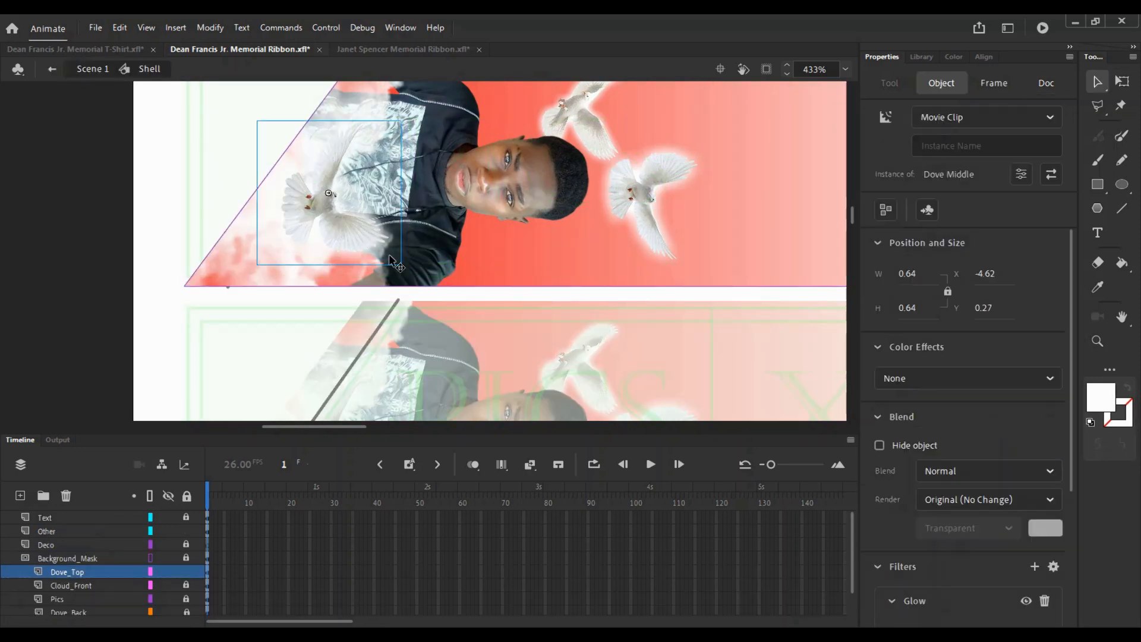
key("q")
left_click_drag(407, 270, 417, 279)
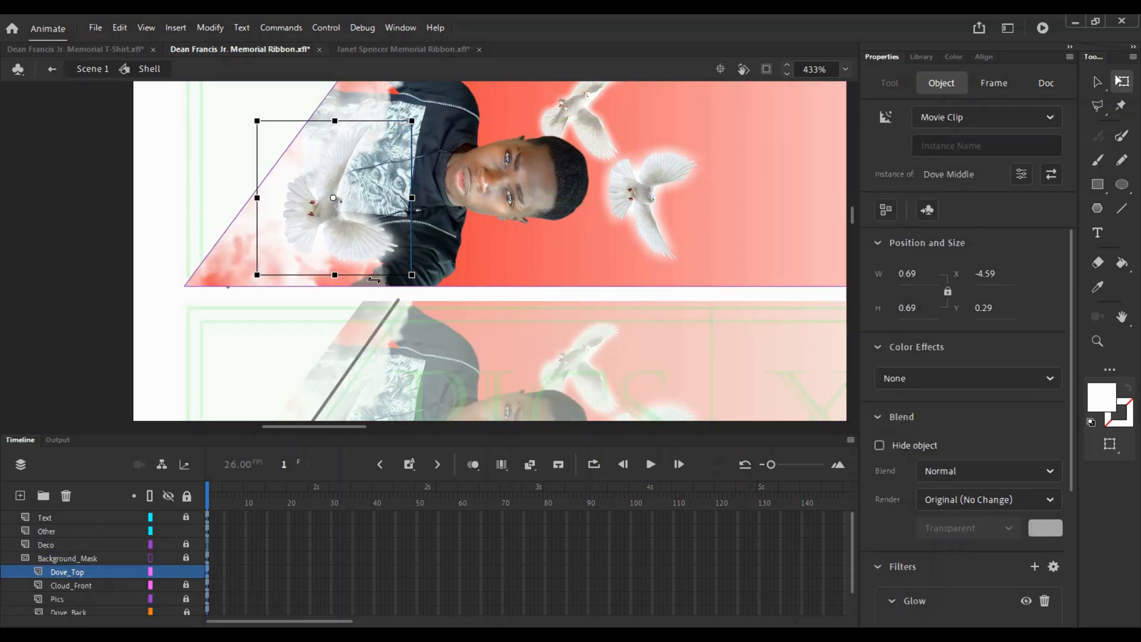
key("Up")
key("Up")
double_click(470, 246)
- Back in the main scene, review the vertical ribbon and save the red ribbon file
key("z")
left_click(464, 236, "alt")
left_click(462, 230, "alt")
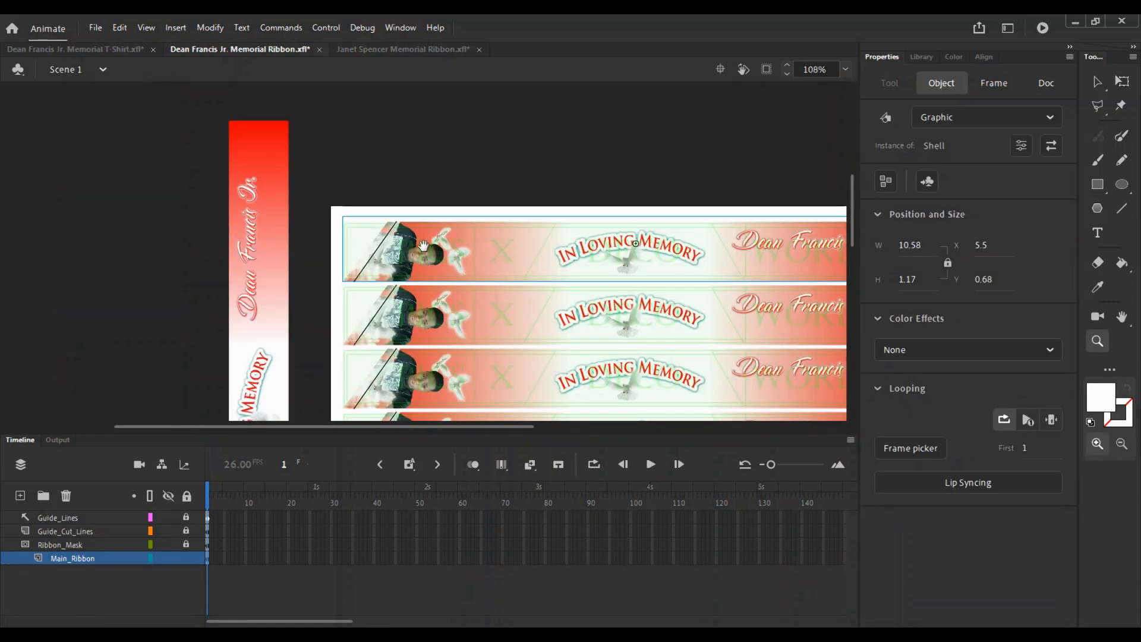
key("v")
left_click_drag(297, 392, 306, 133)
key("z")
left_click(284, 314)
left_click(440, 285)
left_click(441, 285, "alt")
key("v")
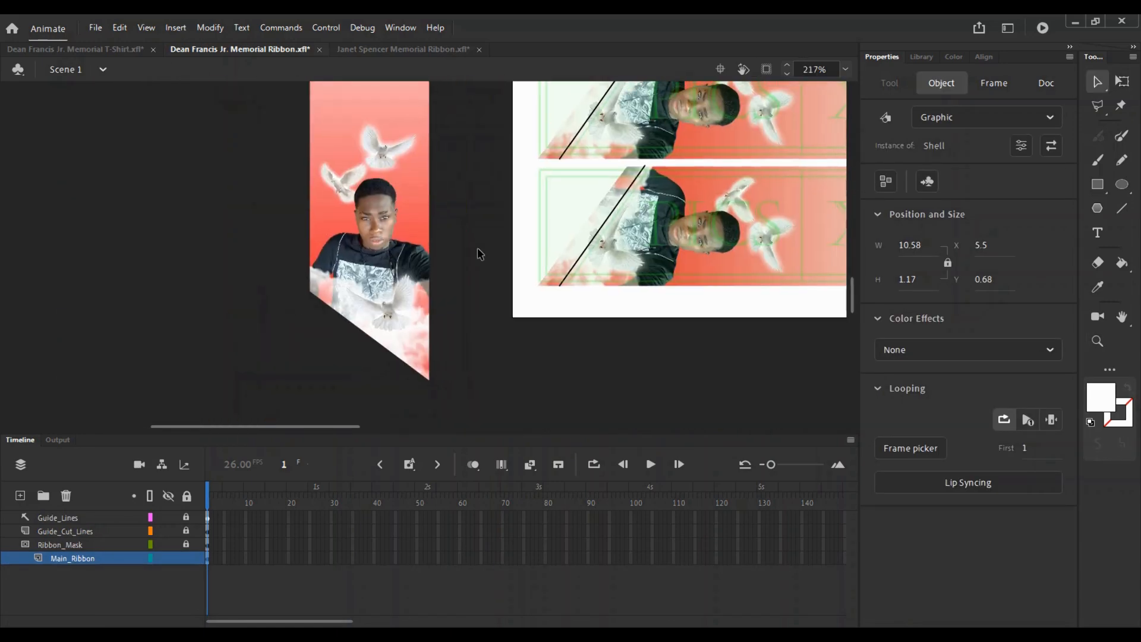
key("ctrl+s")
- Copy the Cloud_Back layer from the other memorial ribbon file
left_click(423, 49)
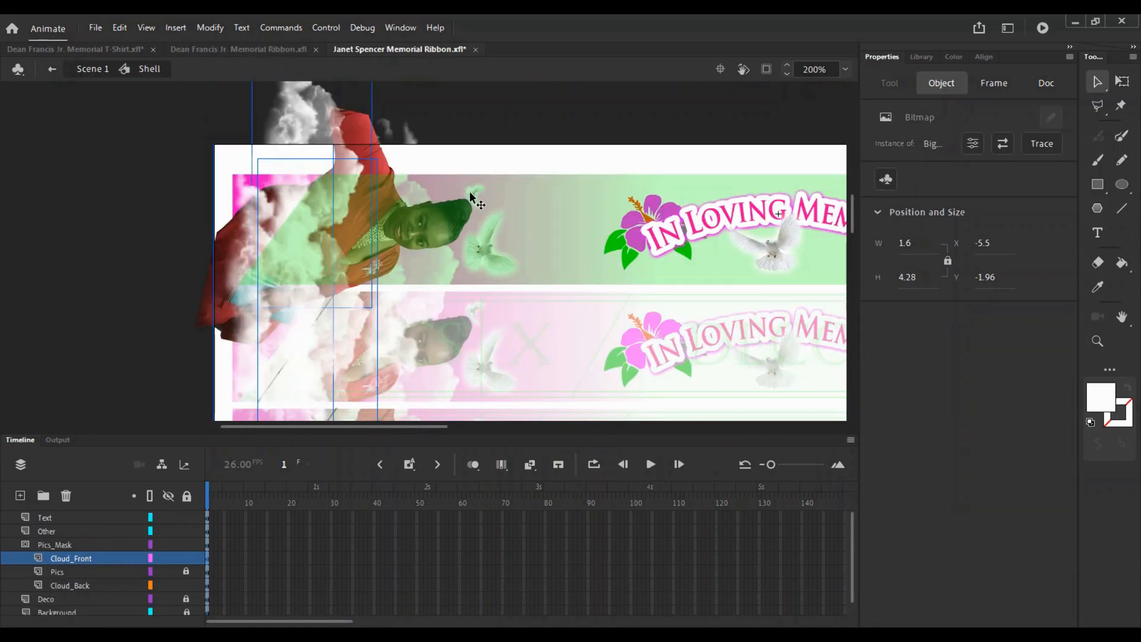
left_click(144, 584)
right_click(91, 577)
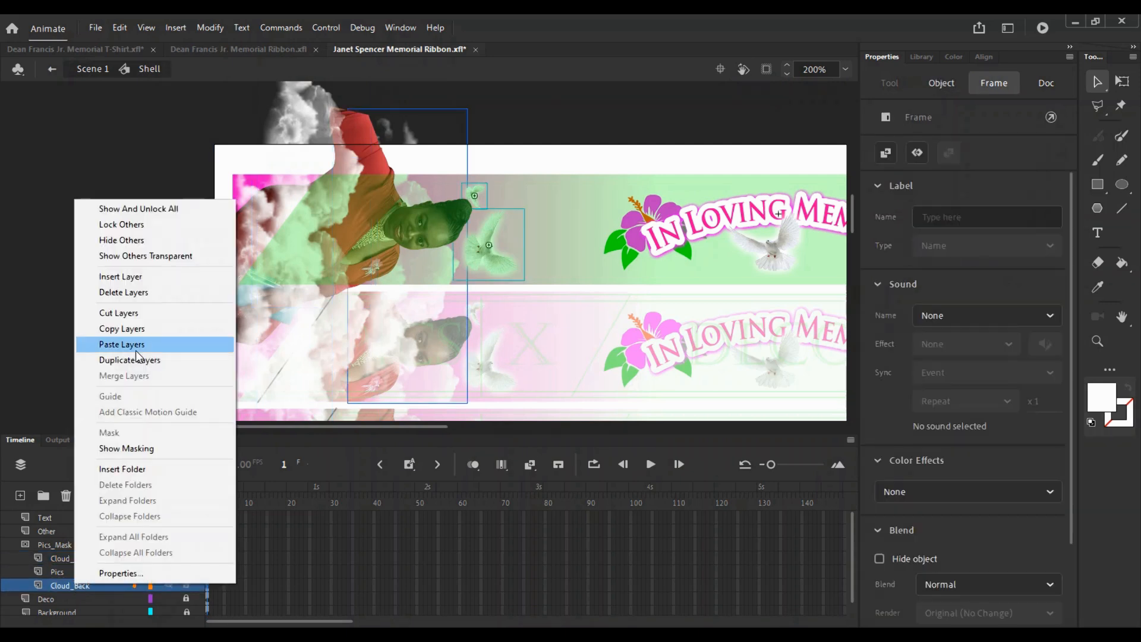
left_click(148, 329)
left_click(241, 51)
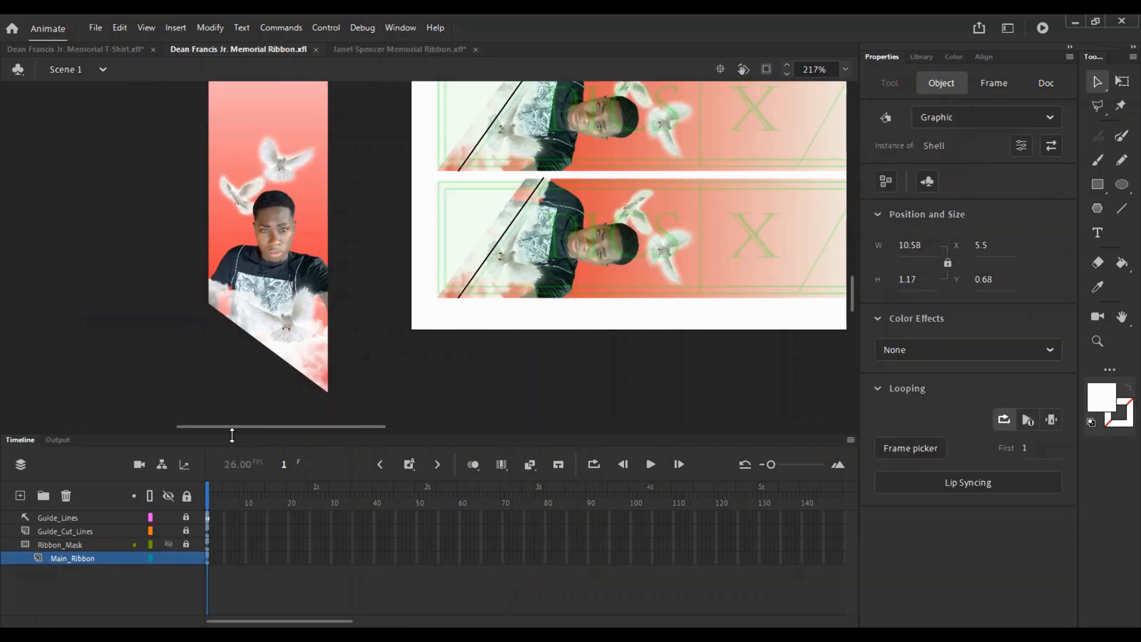
- Paste the Cloud_Back layer above Background inside the Shell symbol
double_click(438, 206)
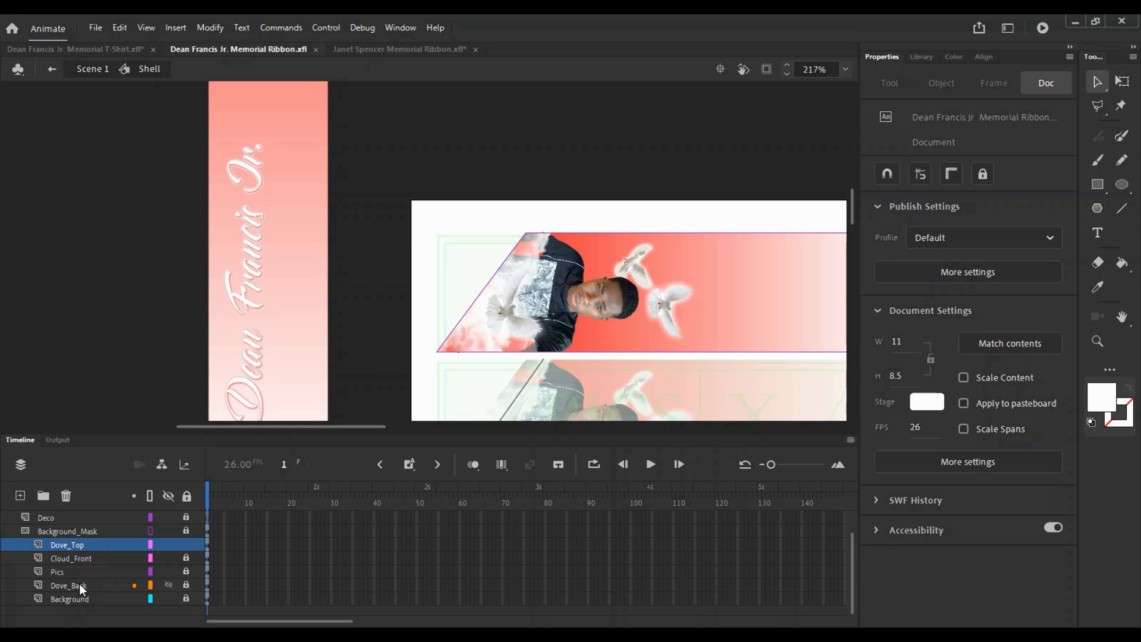
left_click(80, 583)
right_click(72, 597)
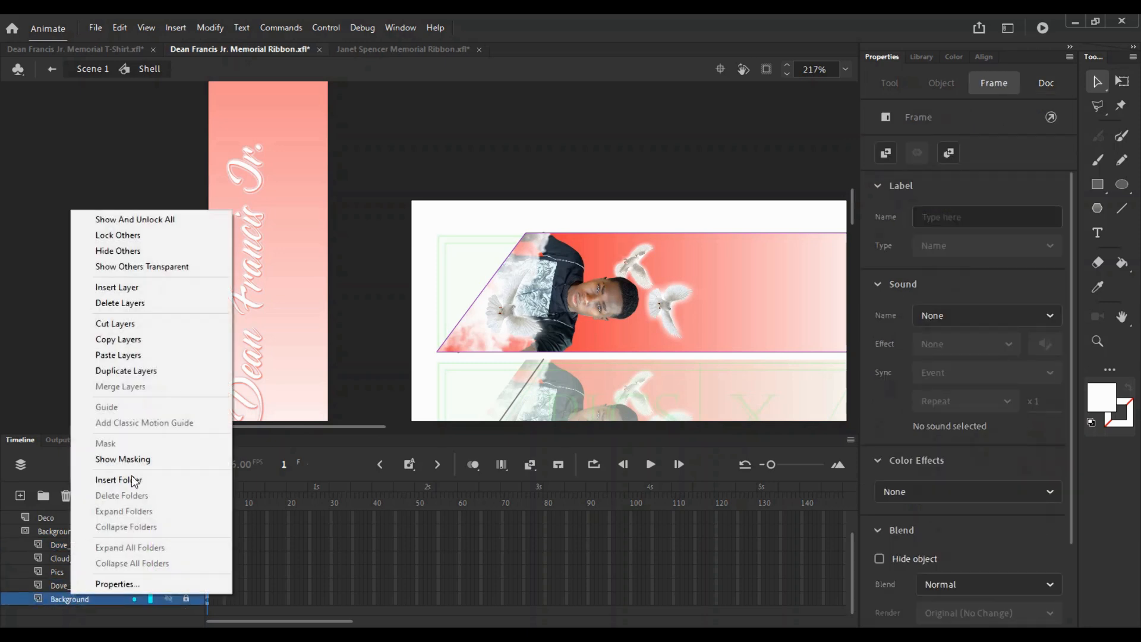
left_click(119, 354)
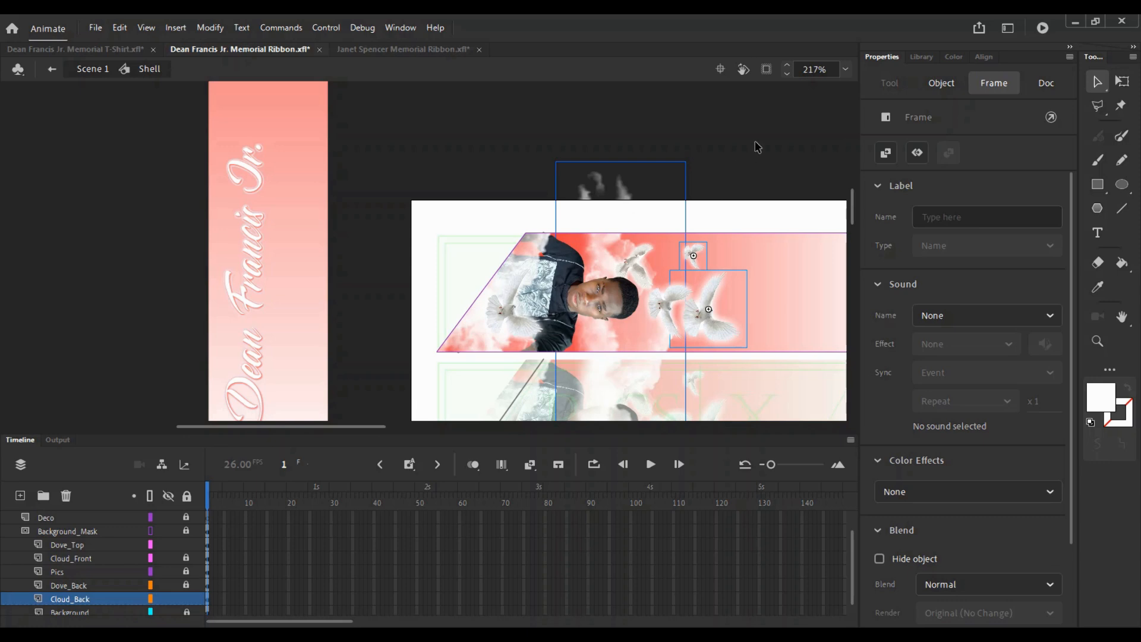
- Delete the two extra doves that came with the clouds and lock every layer except Cloud_Back
left_click(687, 268)
key("Delete")
left_click(701, 320)
key("Delete")
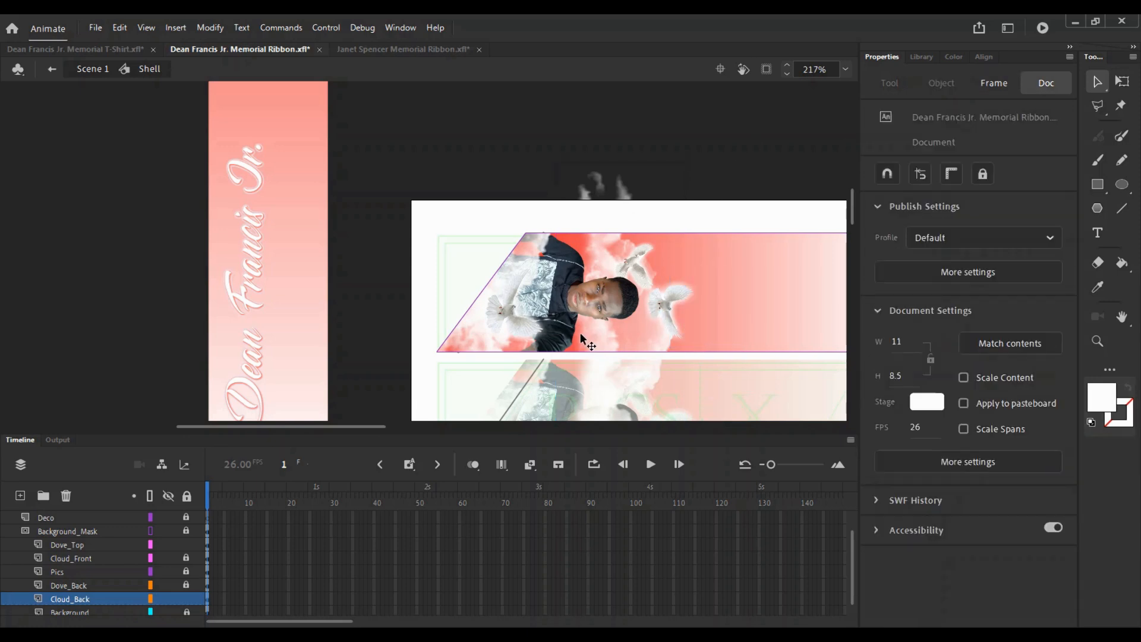
key("ctrl+a")
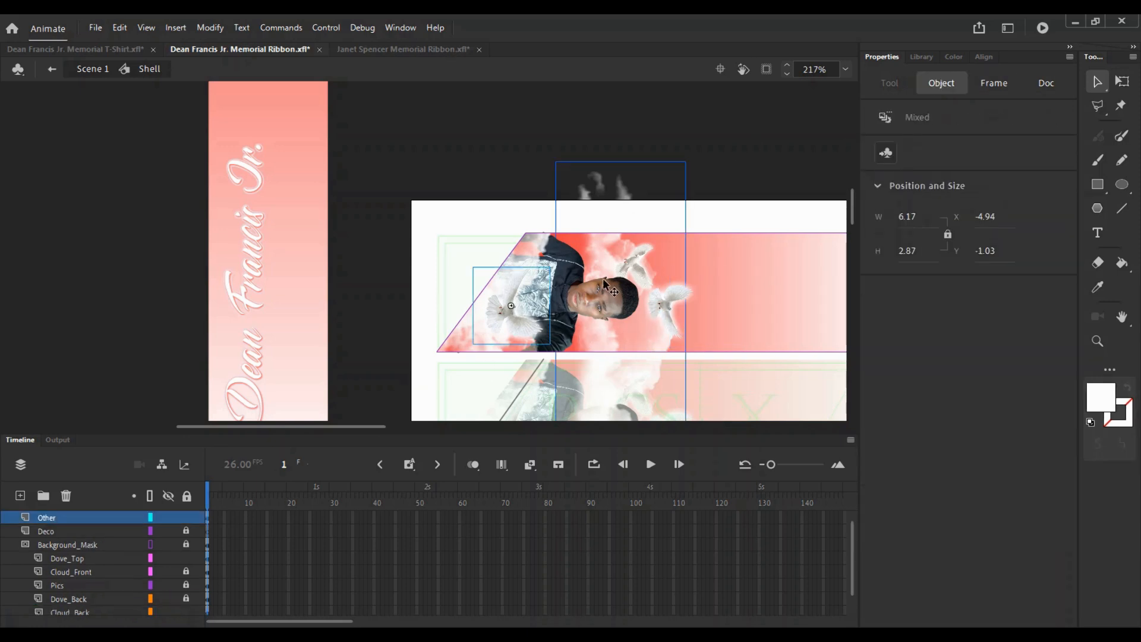
left_click(186, 496)
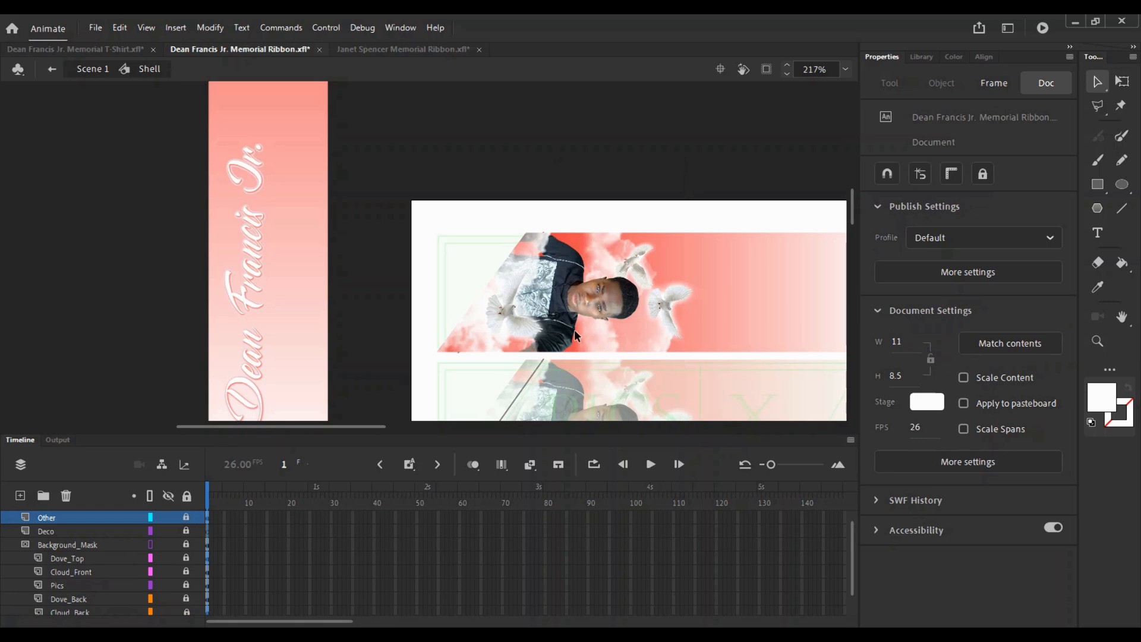
left_click(187, 612)
- Compare Darken, Overlay and Hard Light blends, settle the back clouds on Screen, and lock the layer
left_click(620, 336)
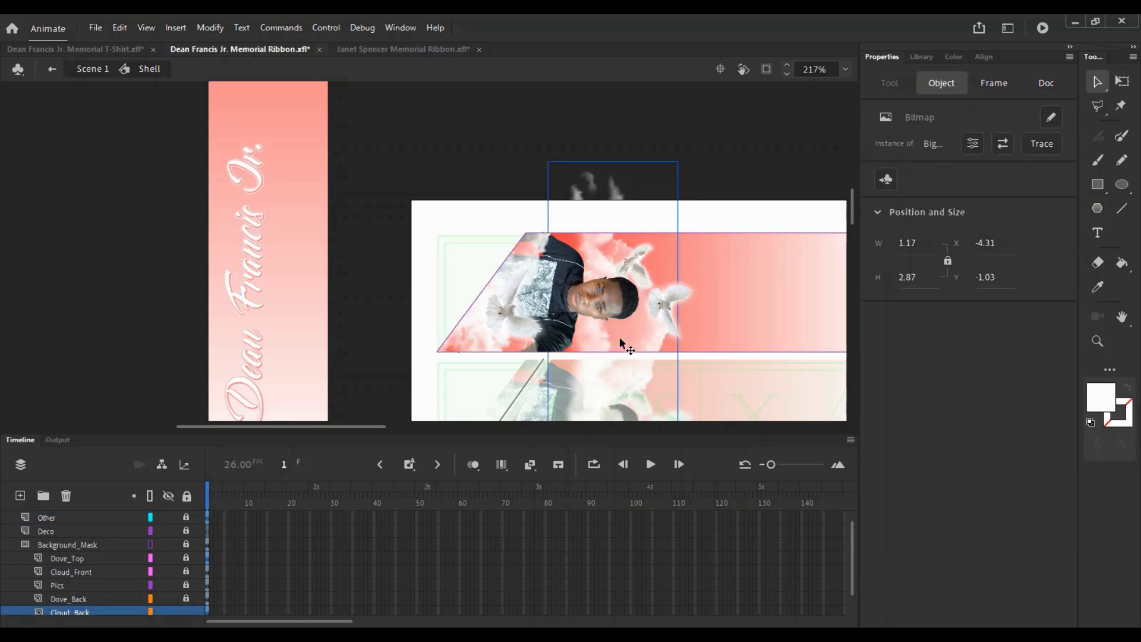
left_click(83, 614)
scroll(1071, 349, "down", 2)
left_click(988, 484)
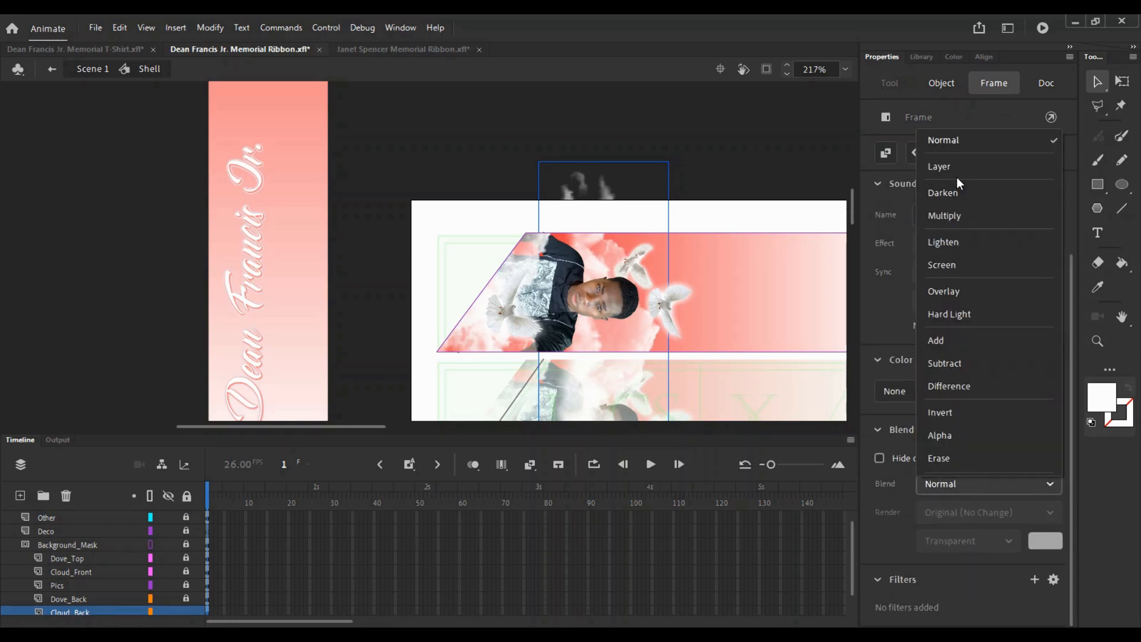
left_click(954, 191)
key("Down")
key("Down")
key("Down")
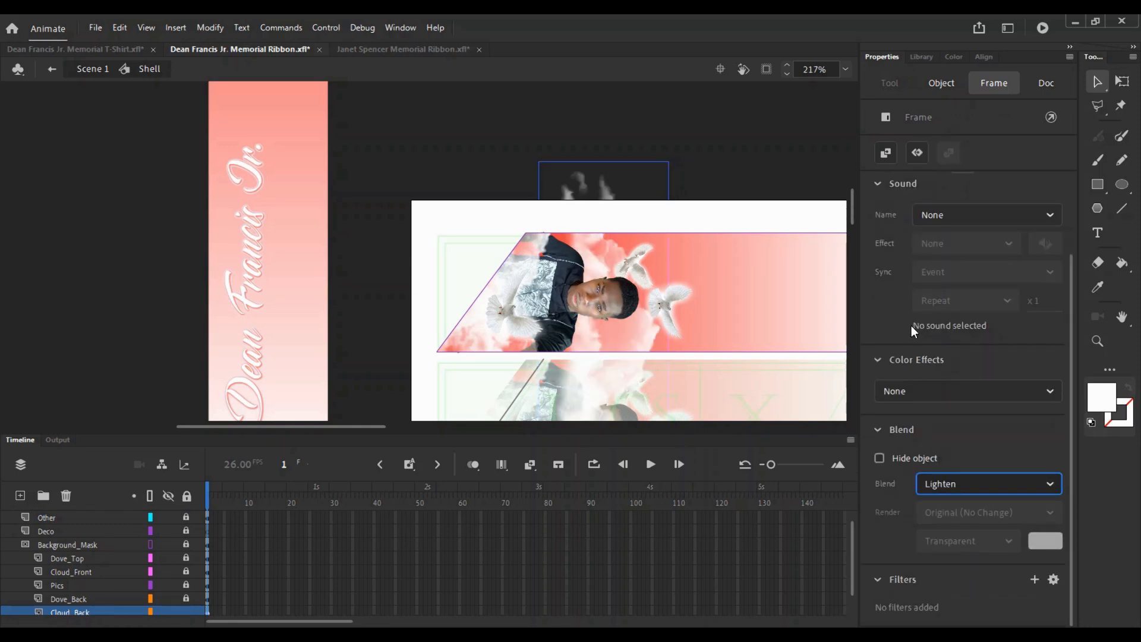
key("Down")
key("Up")
key("Down")
key("Down")
key("Up")
key("Up")
key("Up")
key("Up")
key("Up")
key("Up")
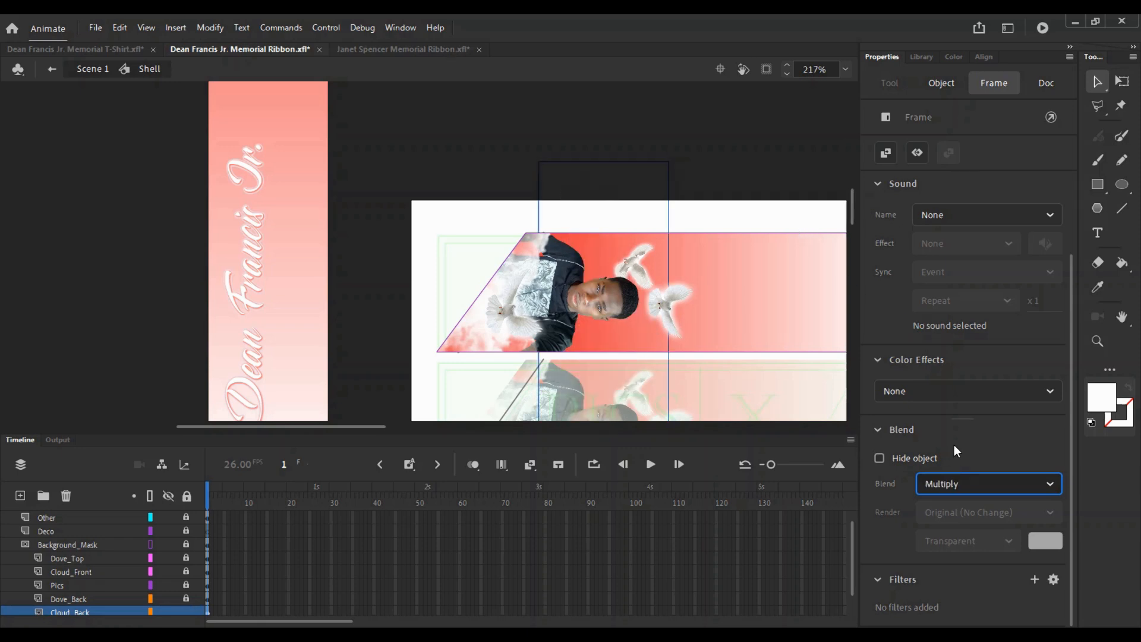
key("Down")
key("Down")
key("Down")
key("Down")
left_click(779, 264)
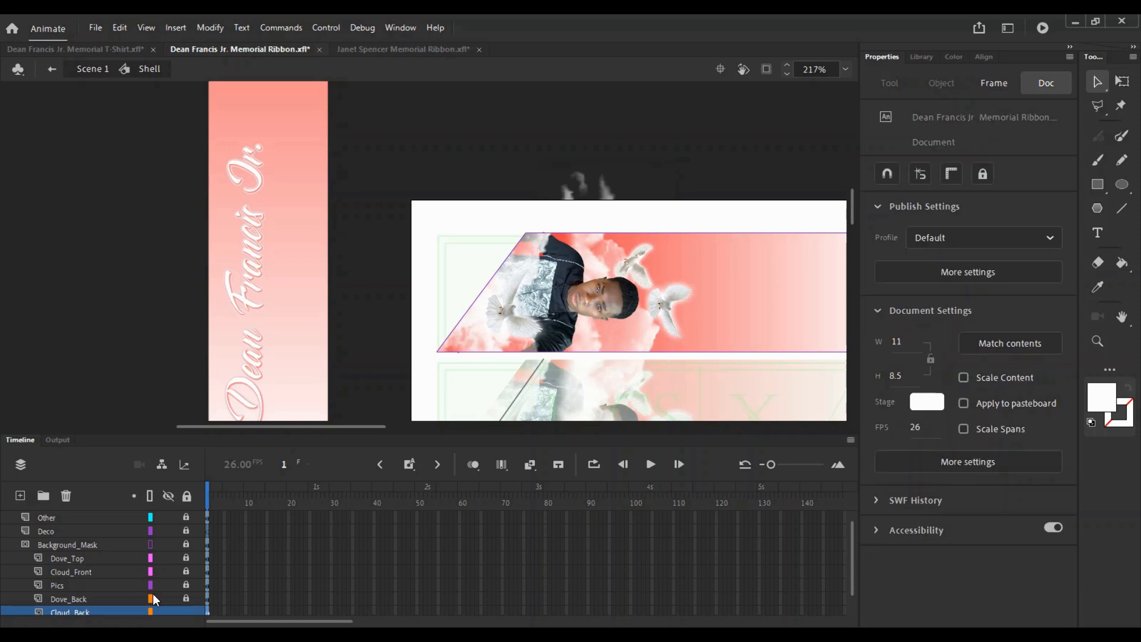
left_click(186, 611)
- Zoom and pan across the ribbons to inspect the added back clouds
key("z")
left_click(645, 285)
key("v")
left_click_drag(425, 305, 497, 268)
key("z")
left_click(502, 318, "alt")
left_click(473, 230)
key("v")
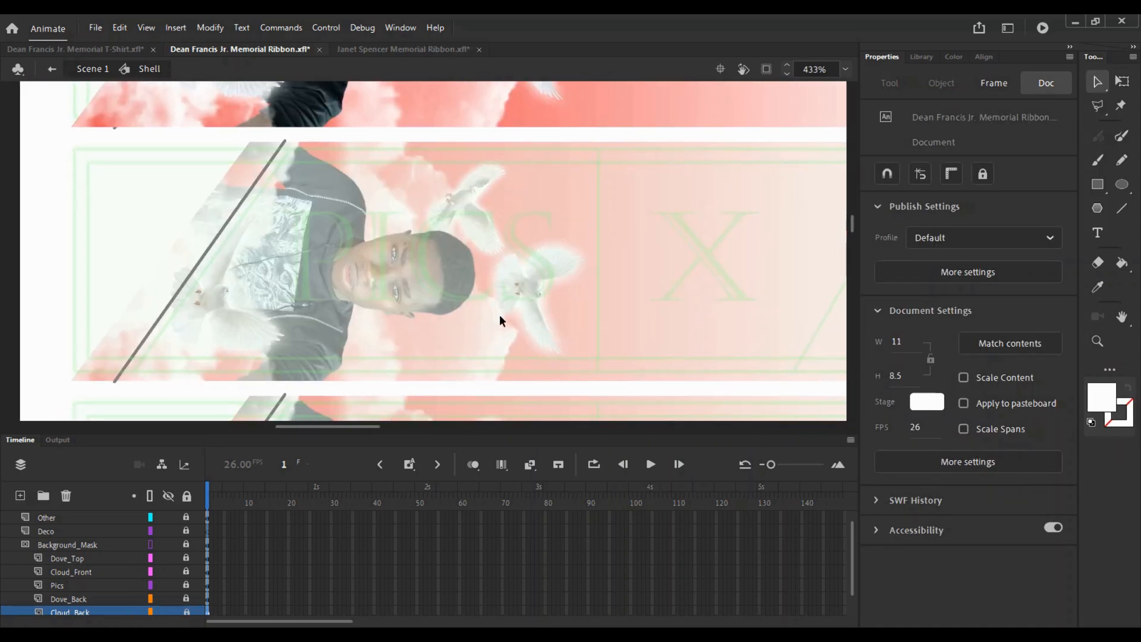
key("ctrl+minus")
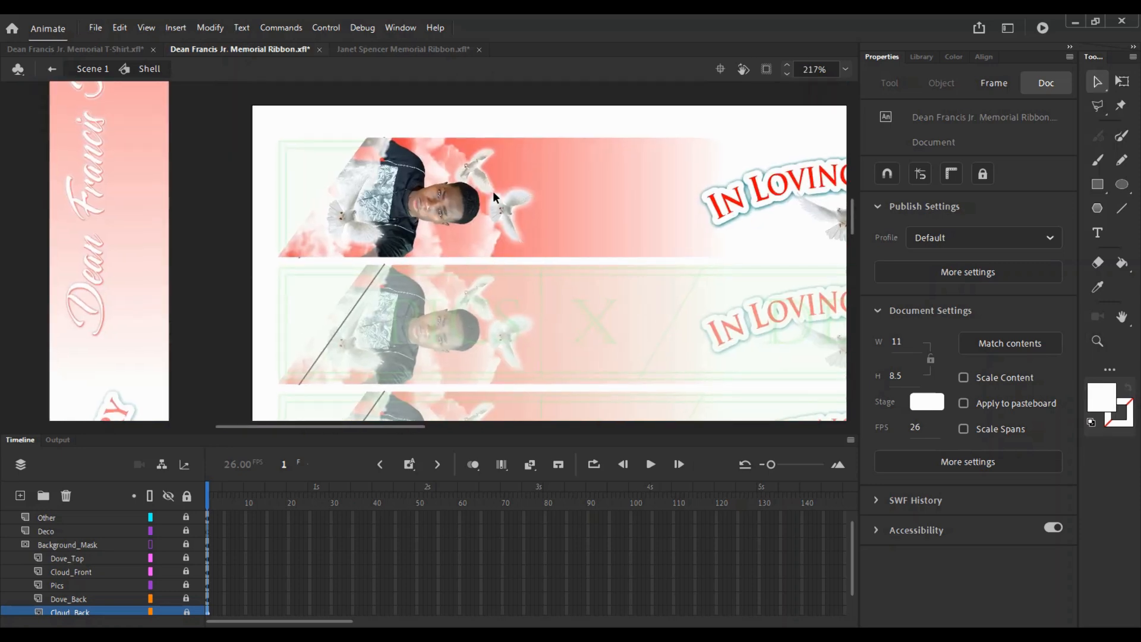
key("z")
left_click(486, 179)
scroll(178, 570, "down", 1)
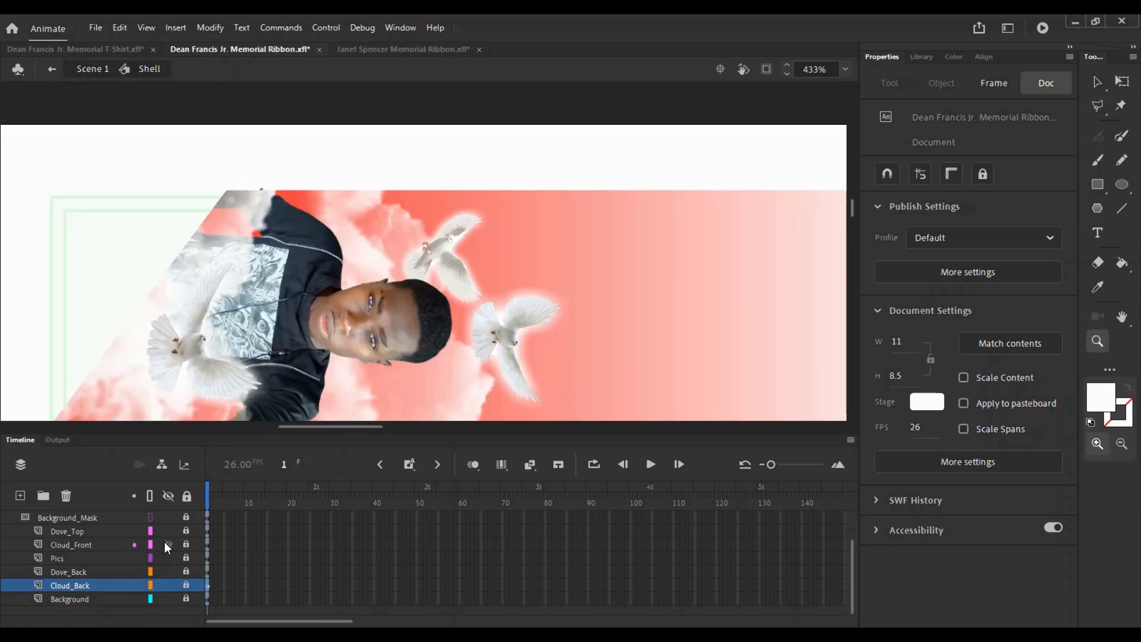
- Unlock Dove_Back and shrink the upper dove slightly
left_click(167, 531)
left_click(167, 531)
left_click(186, 572)
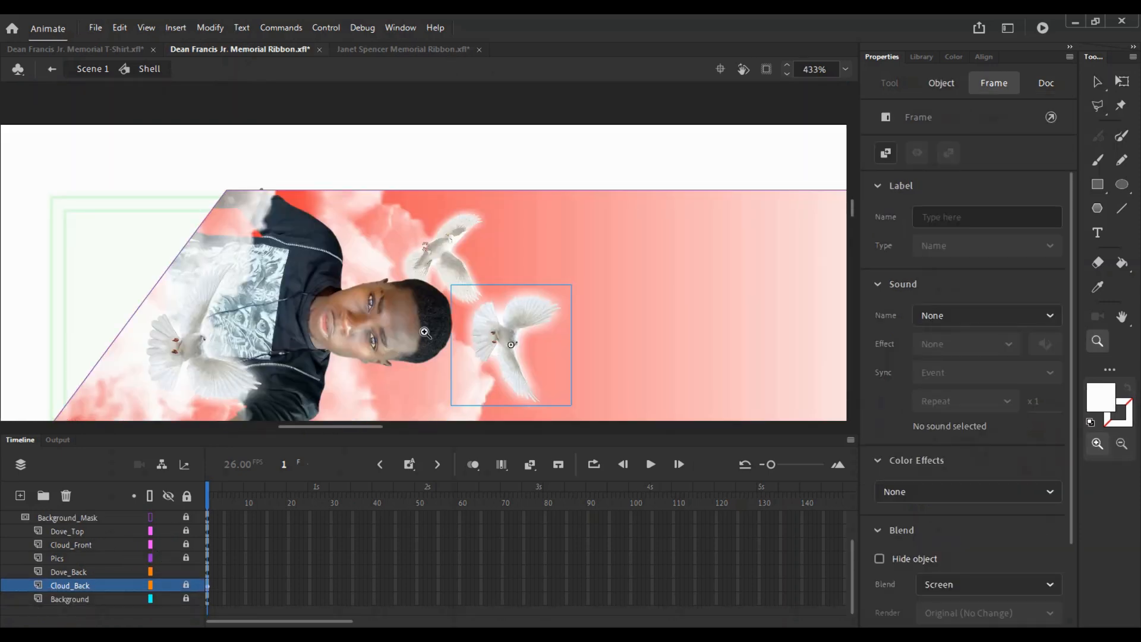
key("v")
left_click(453, 261)
key("q")
left_click_drag(495, 310, 452, 296)
- Zoom out over the whole sheet and save the ribbon file
left_click(564, 277)
key("z")
left_click(482, 309, "alt")
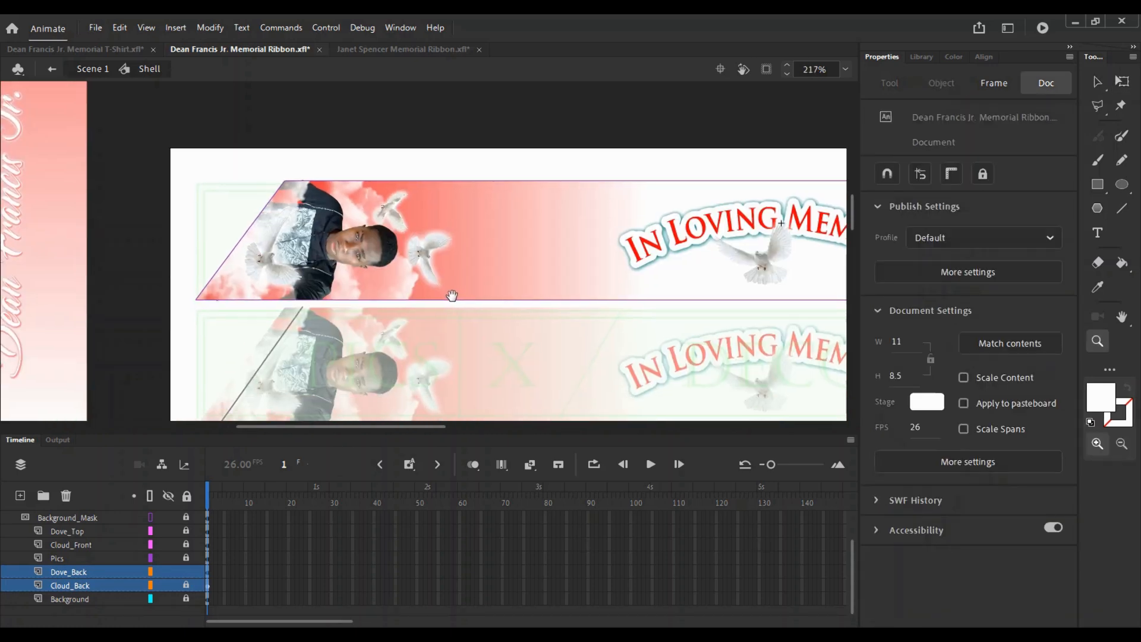
left_click(484, 262, "alt")
left_click_drag(484, 262, 451, 244)
key("v")
key("ctrl+s")
- Select both doves beside the portrait and flip them 180° to face the other way
left_click(346, 175)
key("z")
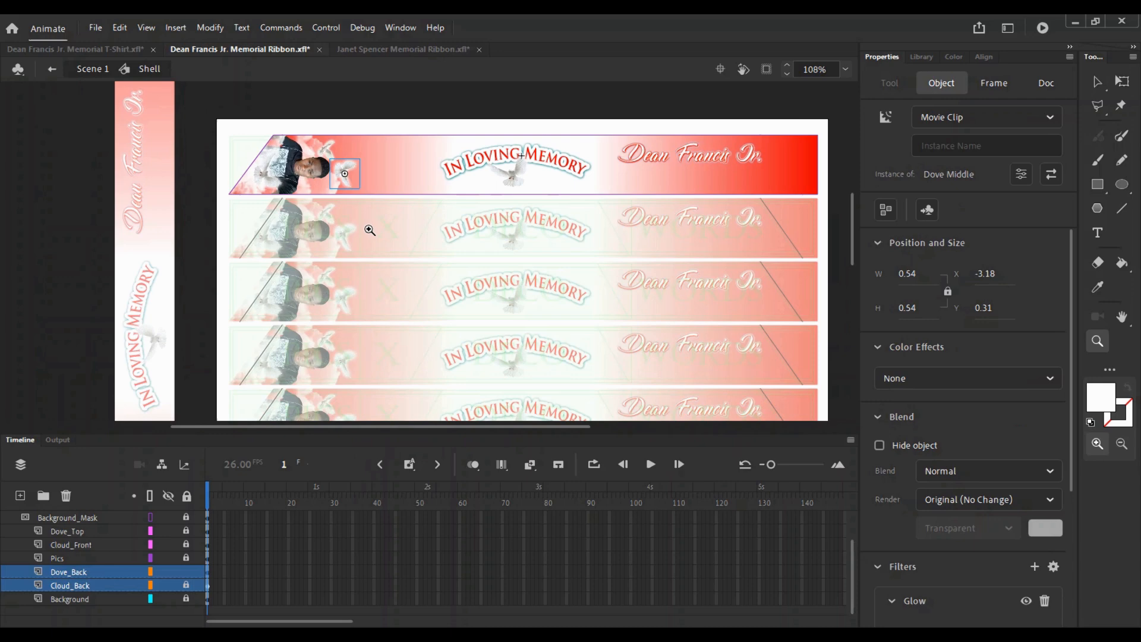
left_click(367, 223)
left_click(384, 229)
left_click(390, 227, "alt")
key("v")
left_click_drag(505, 263, 399, 329)
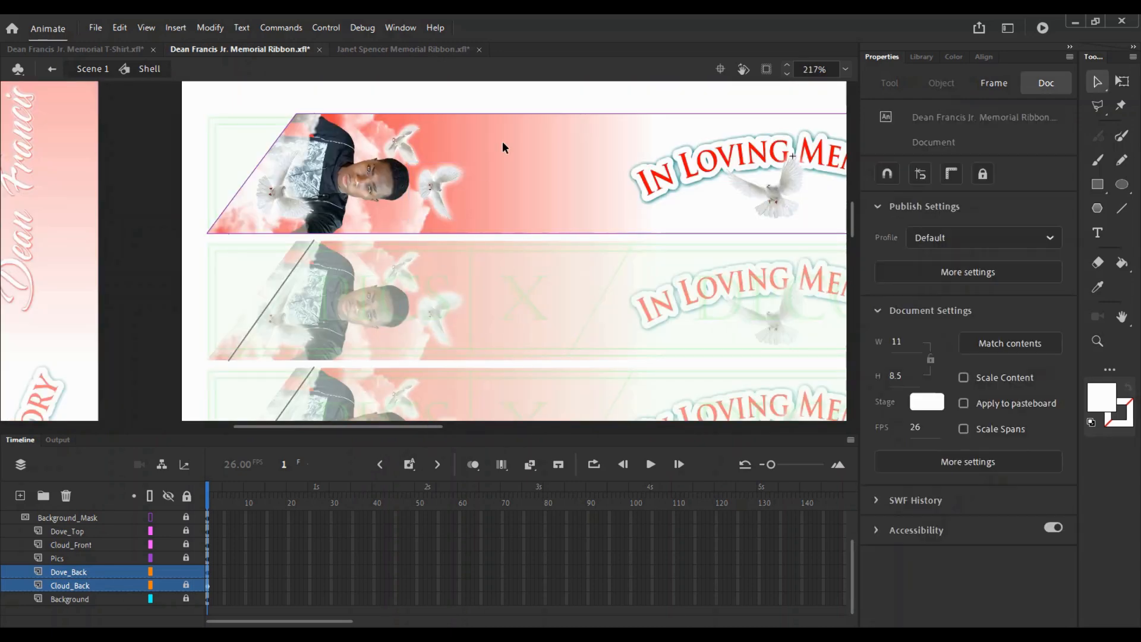
left_click_drag(508, 161, 416, 182)
key("alt+h")
key("q")
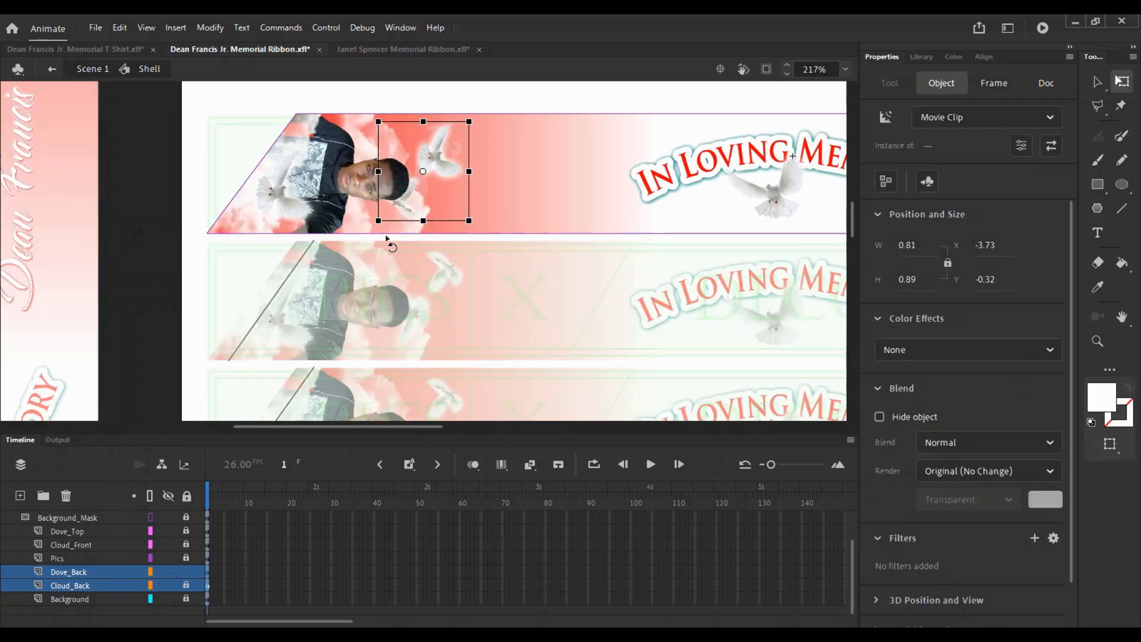
left_click_drag(386, 236, 386, 235)
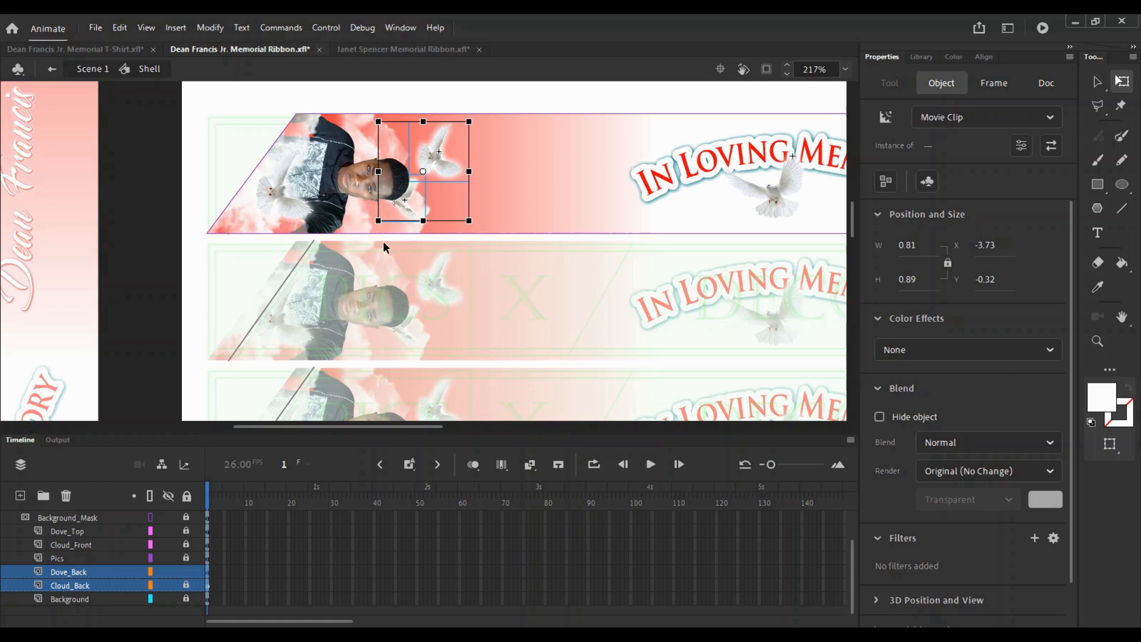
- Nudge the dove pair right, then move the small dove further right and down
key("Right")
left_click(609, 298)
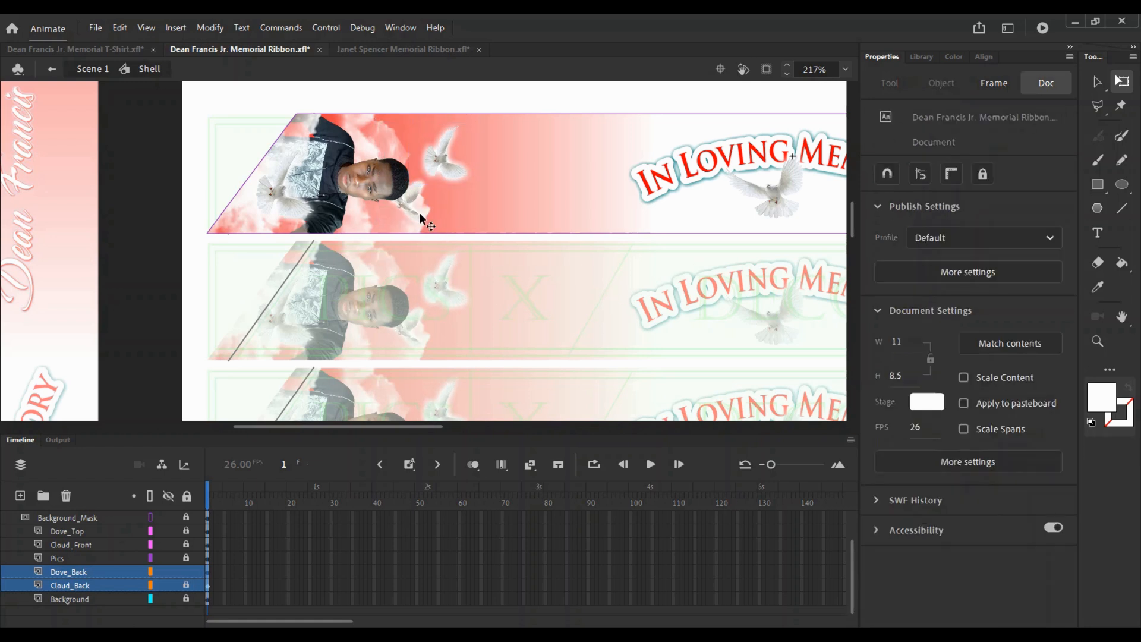
left_click(420, 213)
key("shift+Right")
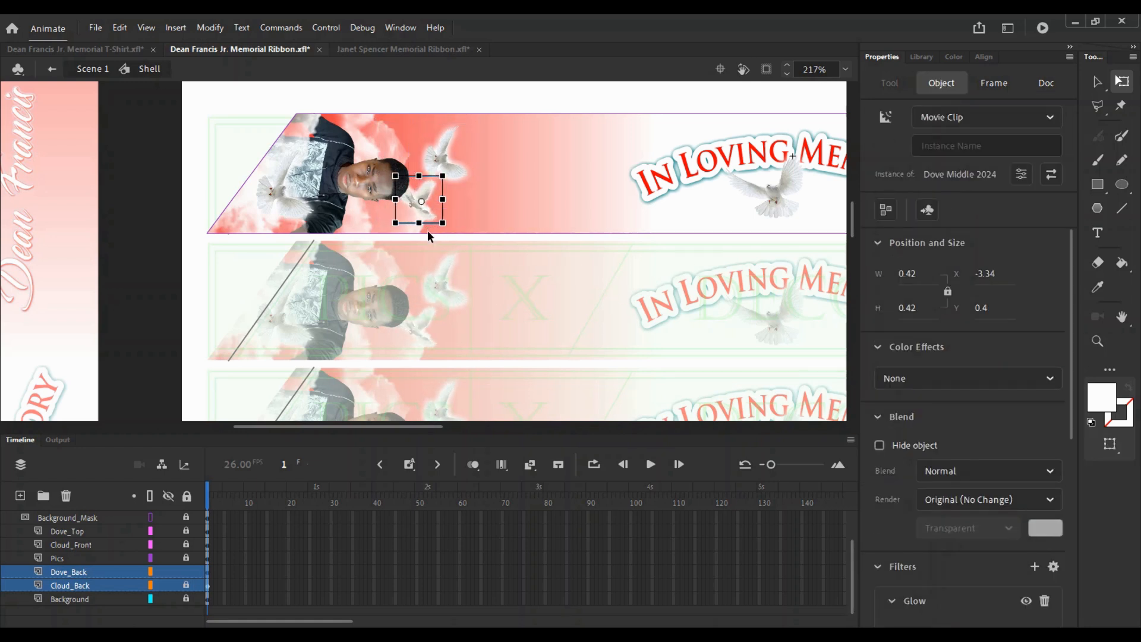
key("Right")
left_click_drag(372, 280, 532, 247)
key("shift+Down")
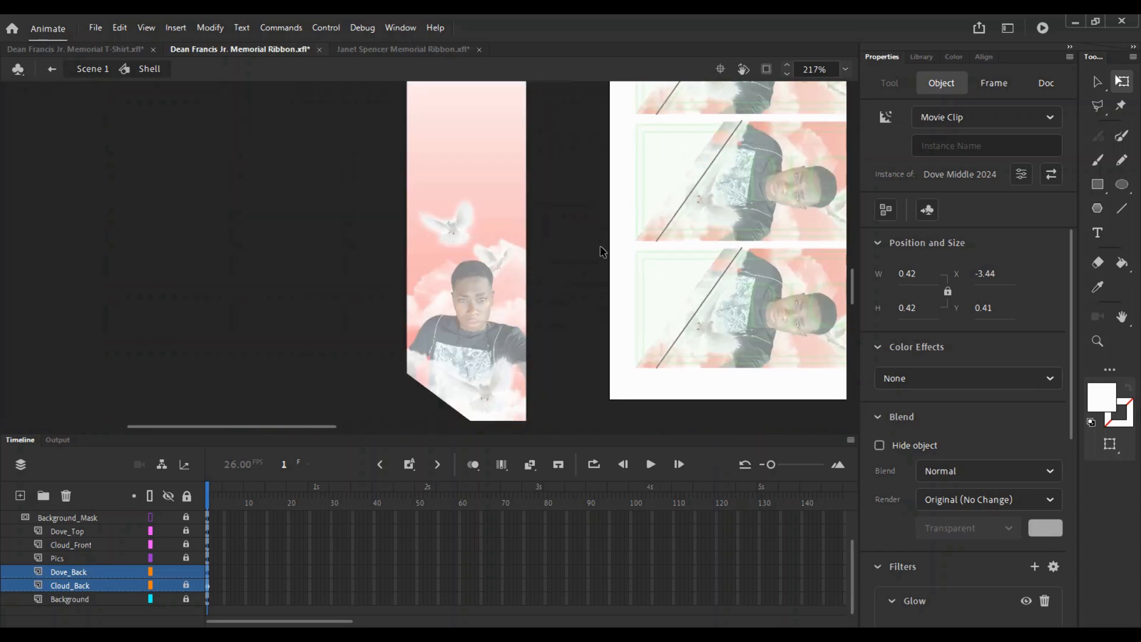
- Select both doves and pan and zoom to review the second ribbon
key("ctrl+a")
key("v")
left_click_drag(684, 184, 616, 205)
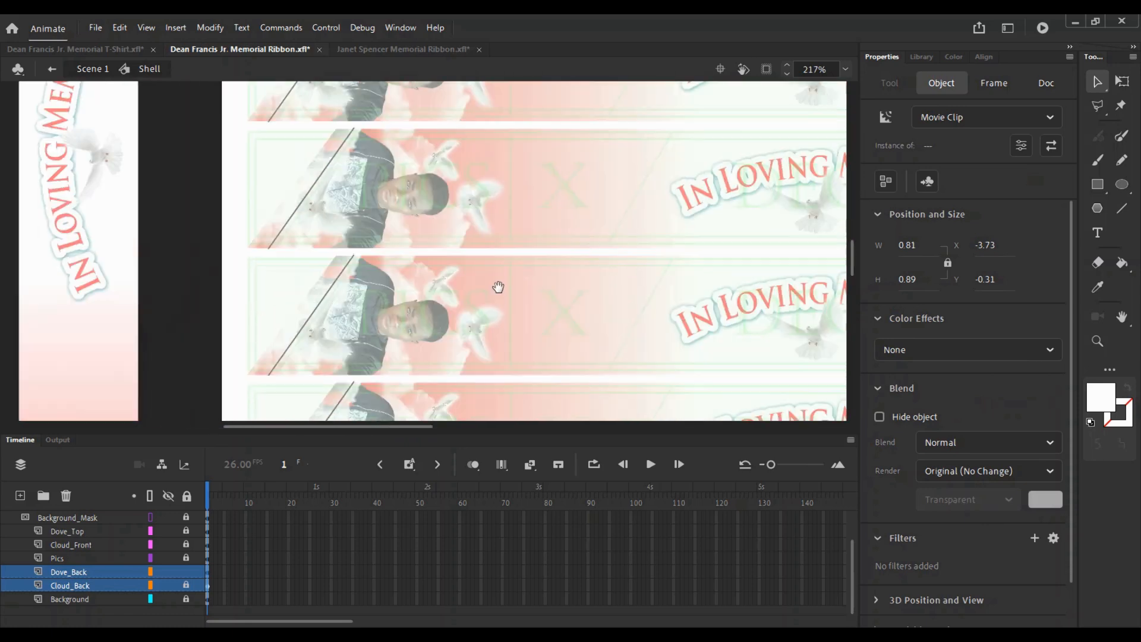
left_click_drag(499, 287, 509, 315)
key("z")
left_click(436, 191)
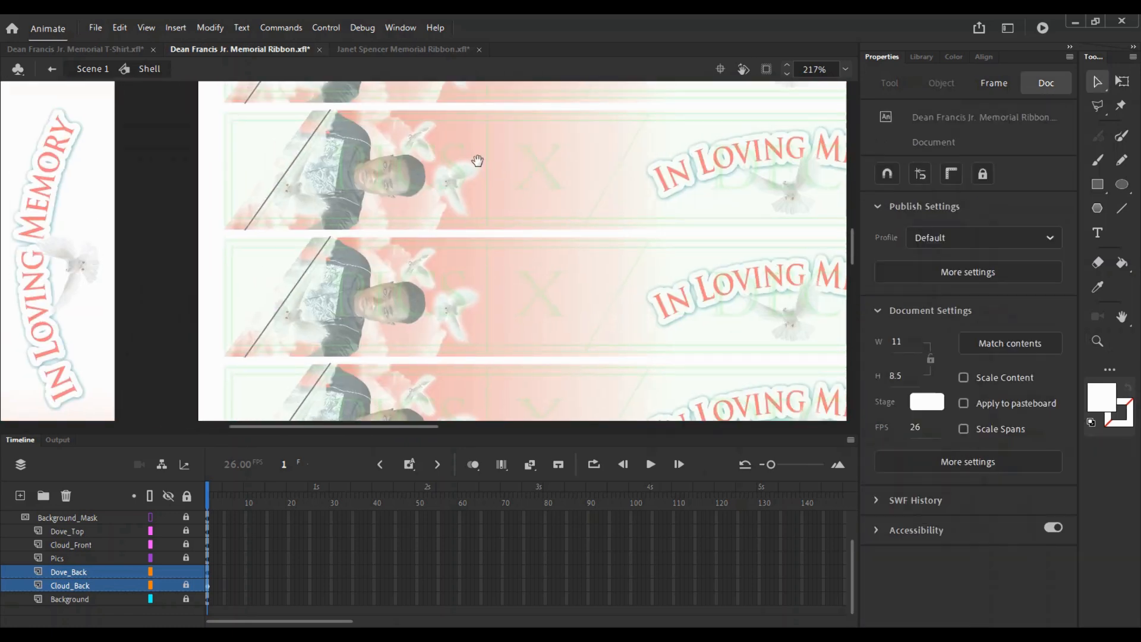
key("v")
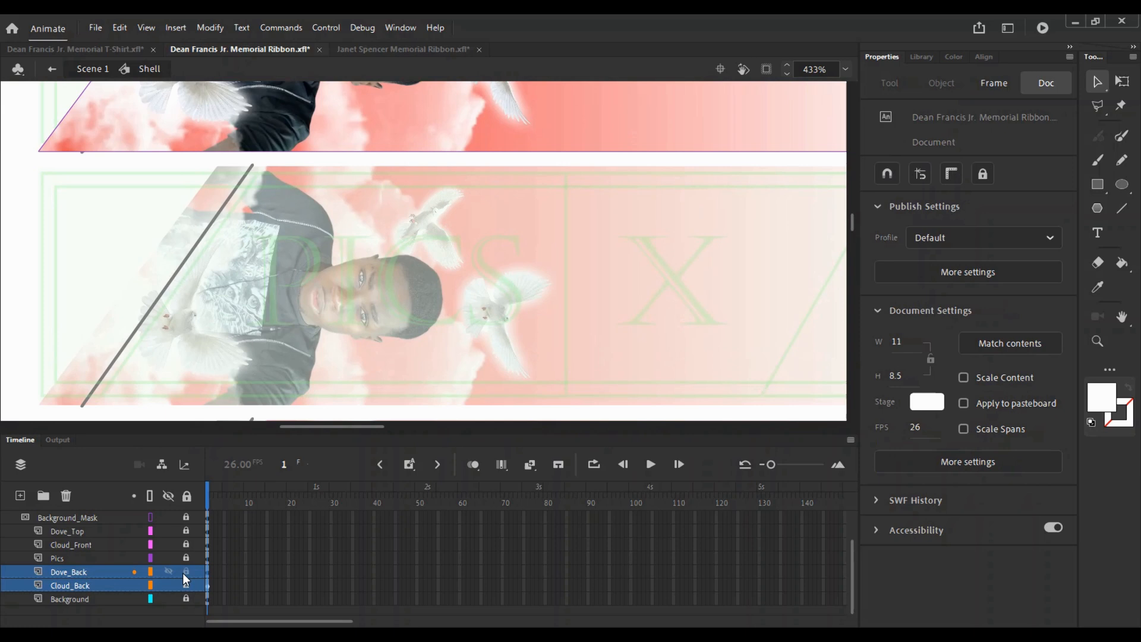
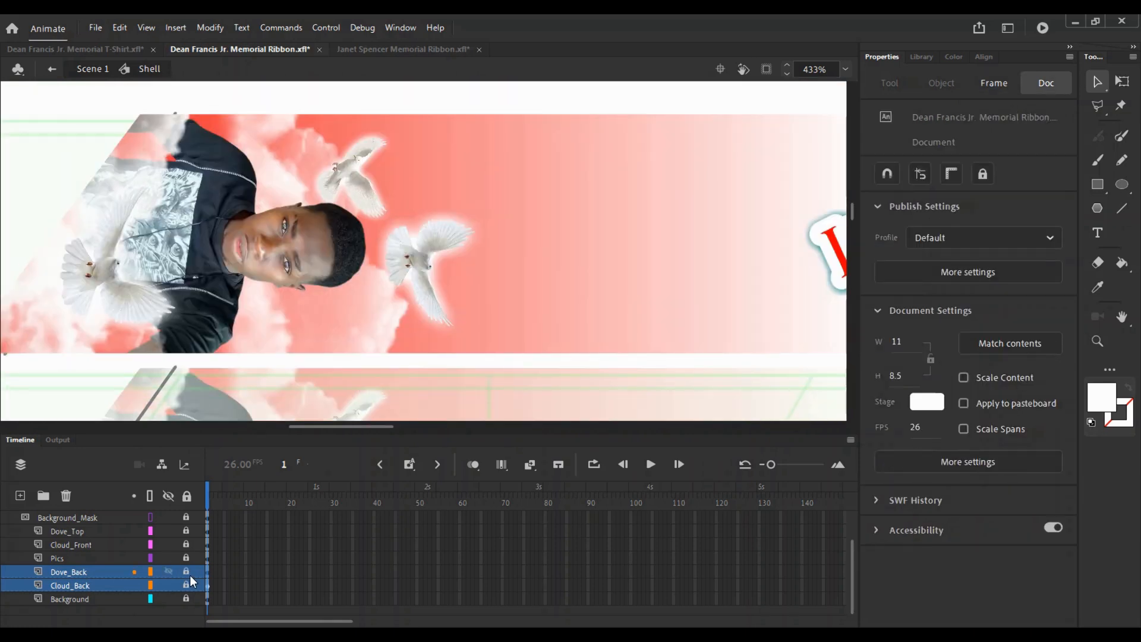
- Unlock Dove_Back, copy the upper dove beside the original, then flip and rotate the copy
left_click(186, 572)
left_click_drag(371, 175, 453, 177)
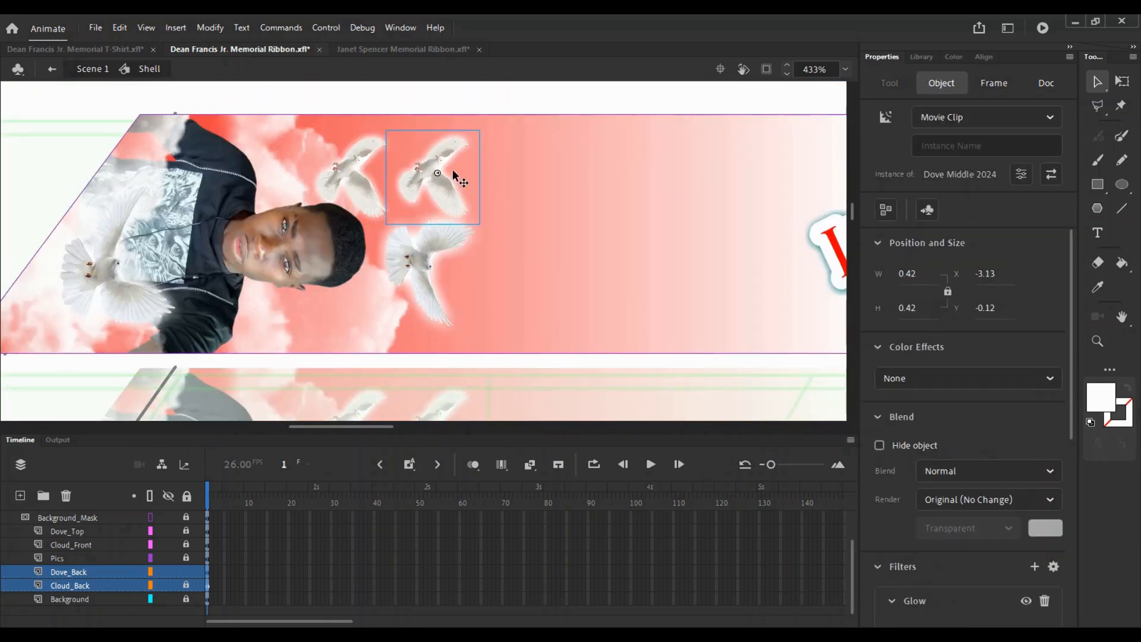
key("ctrl+shift+h")
key("q")
left_click_drag(498, 133, 406, 229)
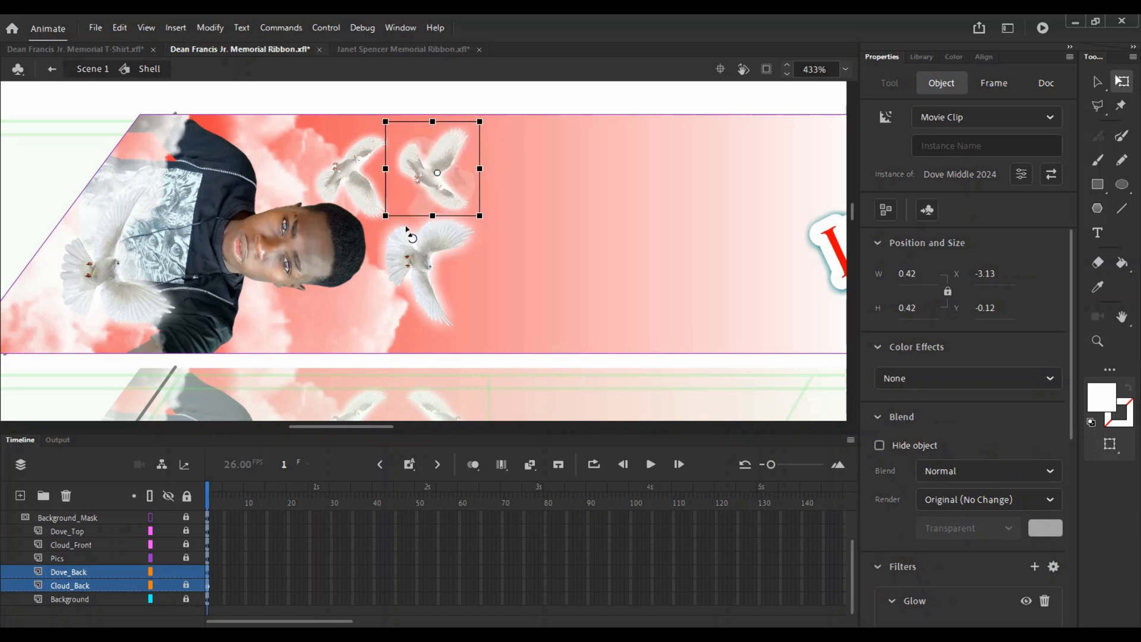
left_click_drag(480, 125, 454, 159)
key("v")
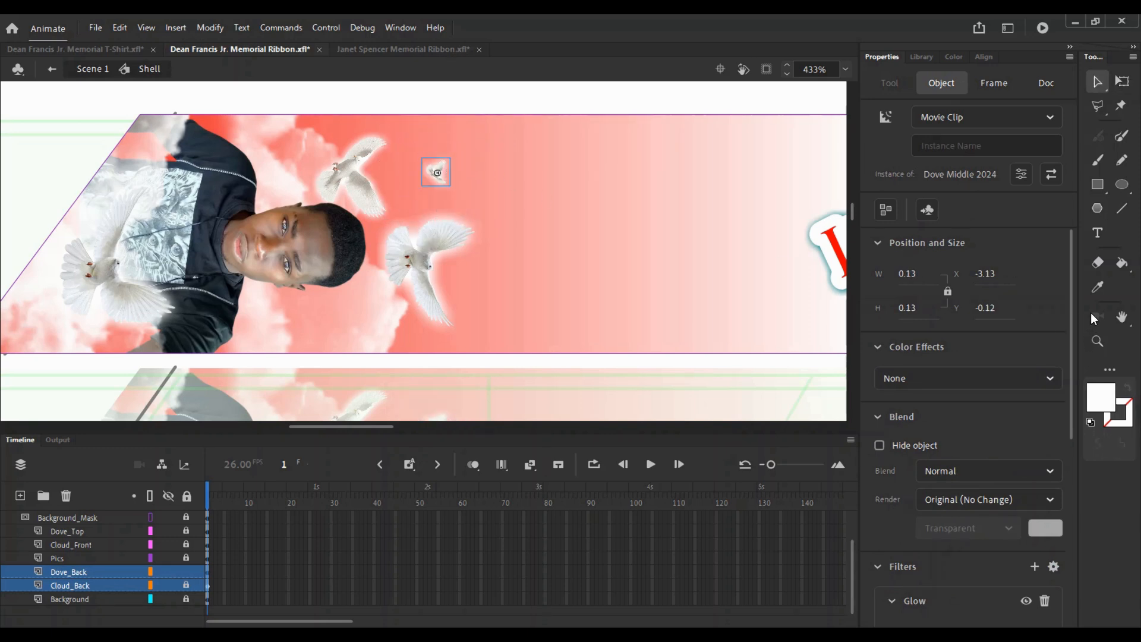
- Enlarge the small dove copy and reposition it between the other doves
scroll(1024, 476, "down", 6)
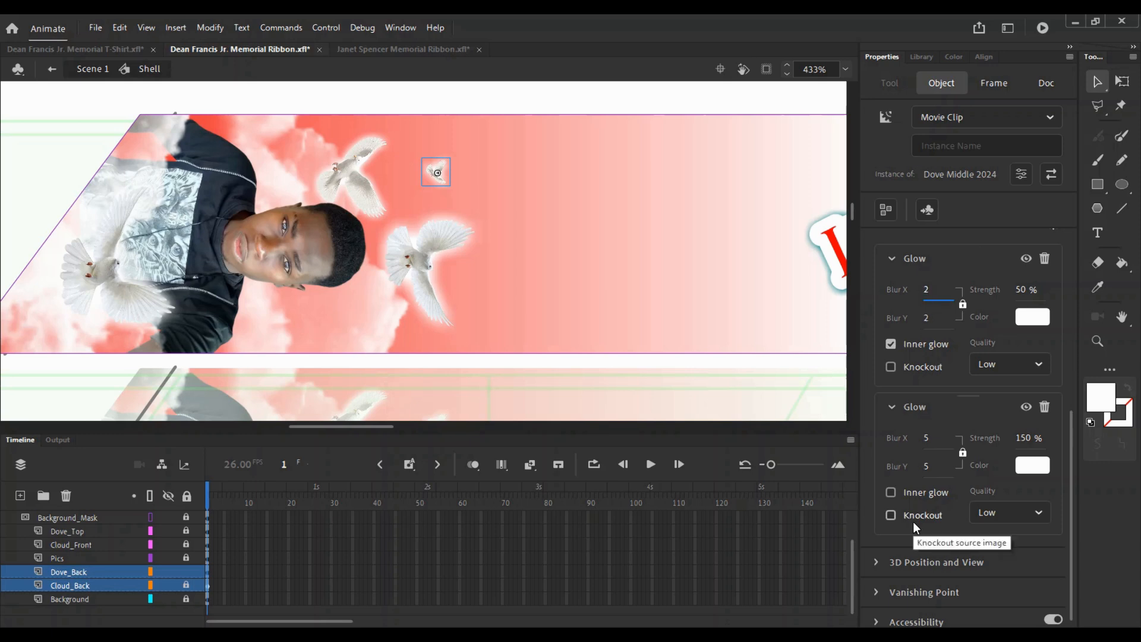
left_click(554, 204)
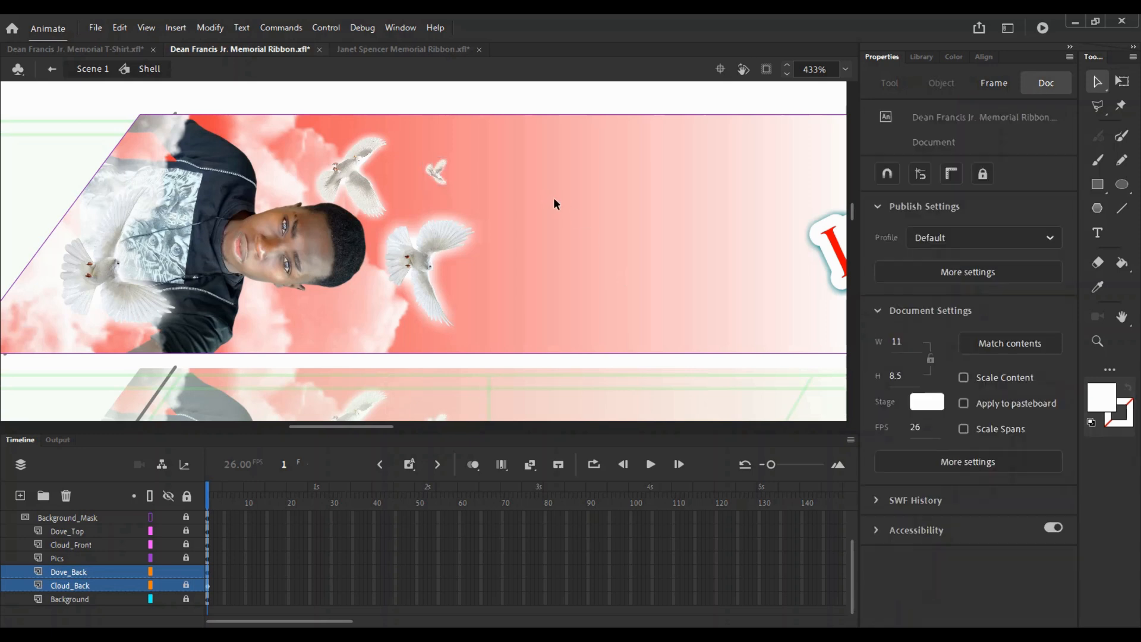
left_click(441, 174)
key("q")
mouse_move(452, 189)
left_mouse_down()
mouse_move(465, 201)
mouse_move(432, 176)
mouse_move(439, 183)
left_mouse_up()
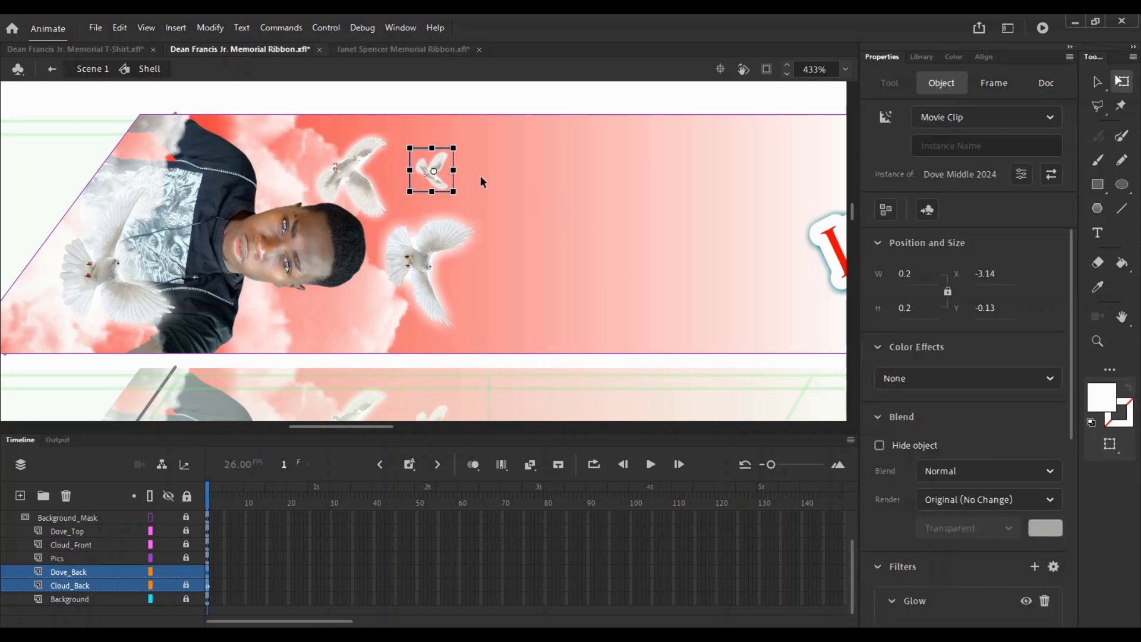
left_click(480, 177)
- Enlarge the small dove a little more and review its placement on the ribbon
key("z")
left_click(471, 180, "alt")
left_click(422, 261, "alt")
left_click_drag(419, 280, 432, 201)
left_click(432, 202)
left_click_drag(456, 279, 432, 164)
left_click(459, 186)
key("q")
left_click(409, 177)
left_click_drag(401, 216, 402, 221)
key("z")
left_click(478, 222, "alt")
left_click_drag(450, 291, 468, 105)
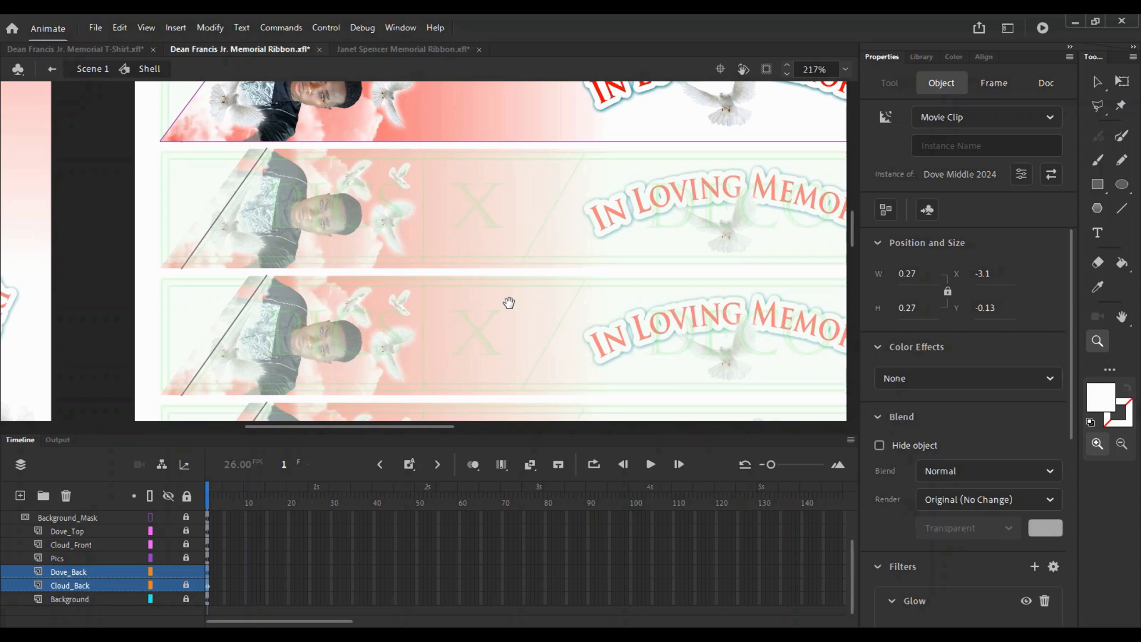
- Return from the Shell symbol to Scene 1 and save the ribbon file
left_click_drag(508, 304, 410, 219)
left_click(555, 221, "alt")
key("v")
double_click(514, 283)
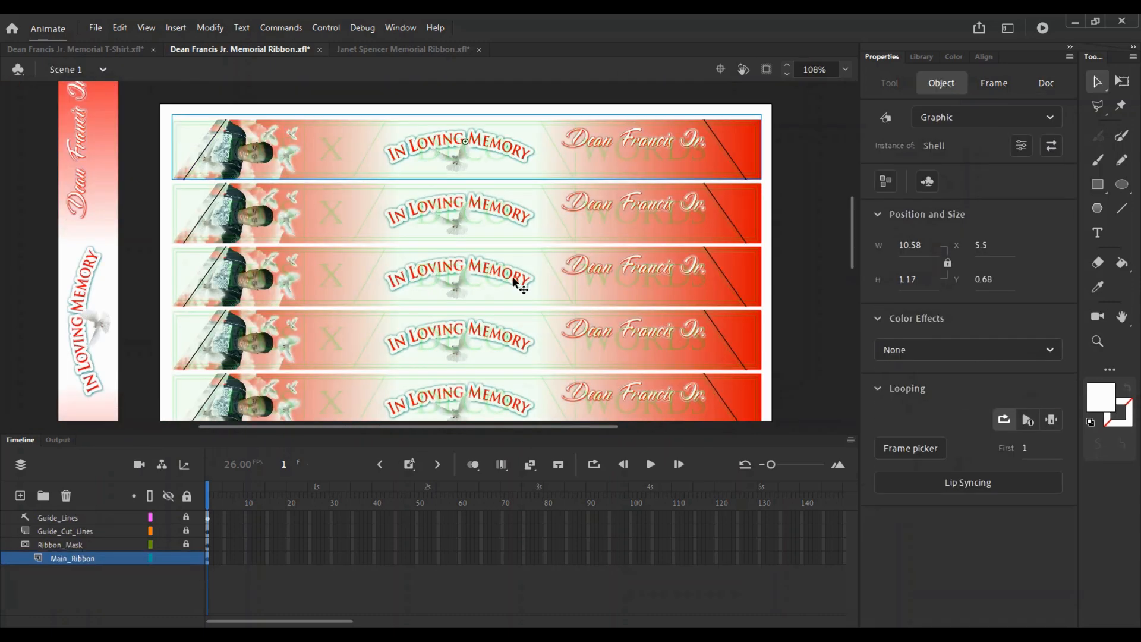
left_click(551, 102)
key("ctrl+s")
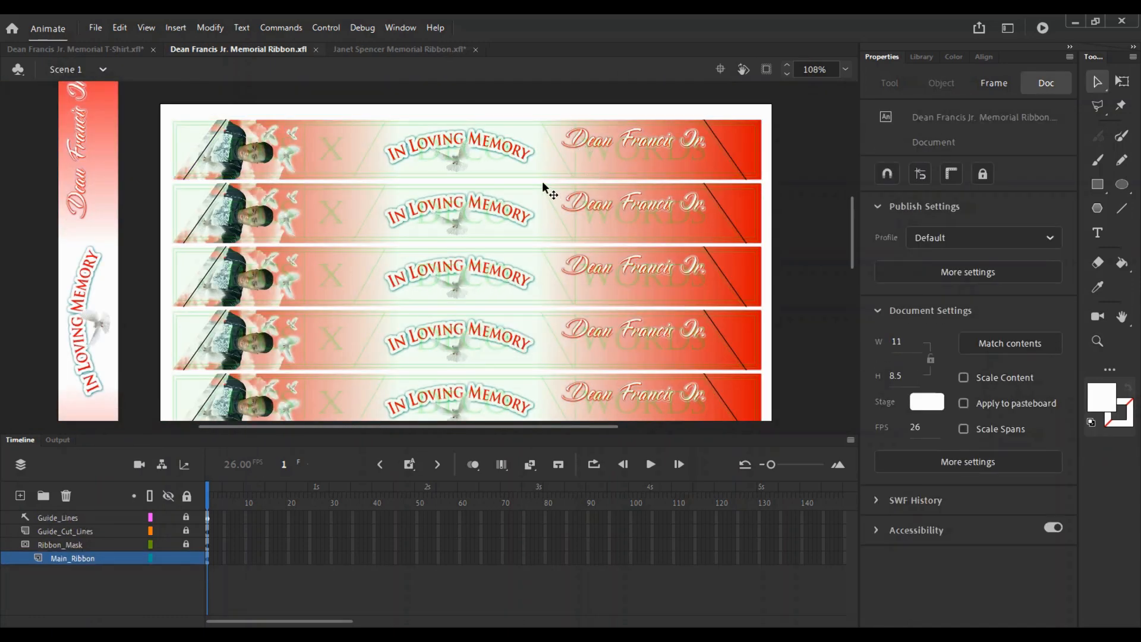
- Zoom in on the first ribbon's banner and edit the Shell symbol in place
key("z")
left_click(497, 155)
left_click(447, 290)
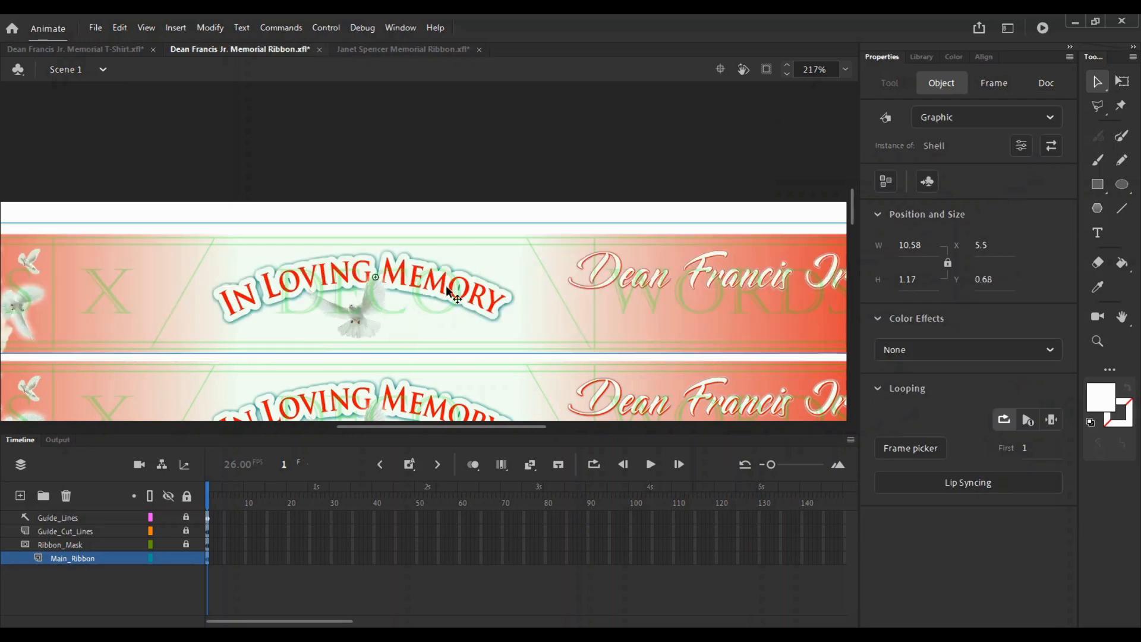
double_click(409, 290)
key("z")
left_click(400, 310)
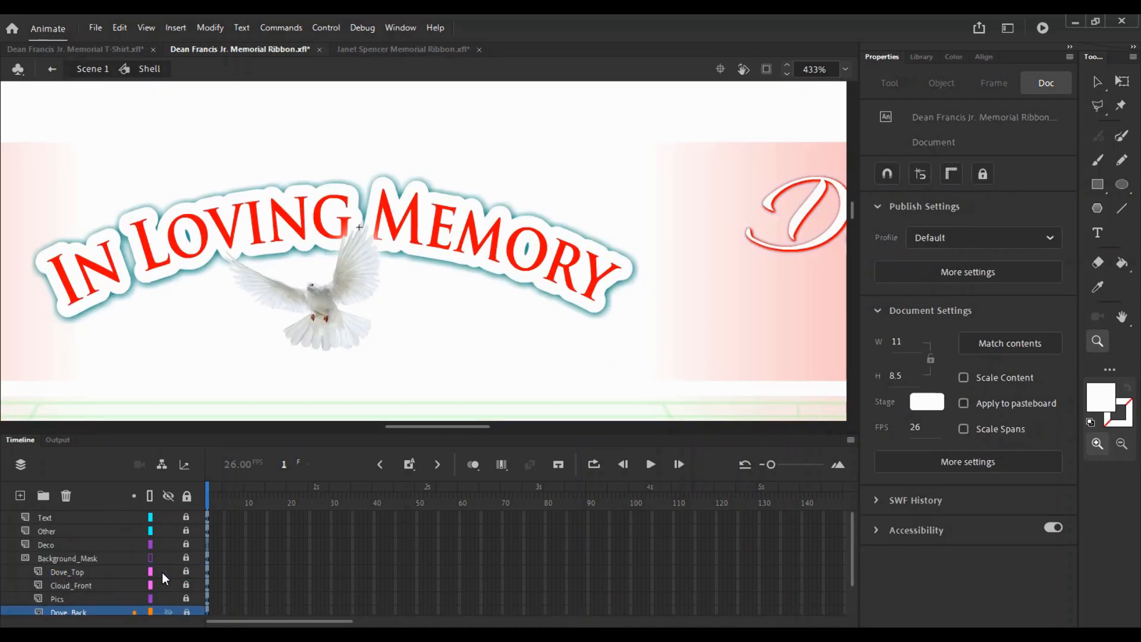
- Unlock the Other layer, resize the In Loving Memory banner to 2.95 × 0.7, nudge it down
left_click(186, 530)
key("ctrl+a")
key("ctrl+minus")
left_click_drag(457, 281, 465, 304)
key("v")
left_click_drag(542, 182, 525, 237)
key("q")
key("Down")
key("Down")
key("Down")
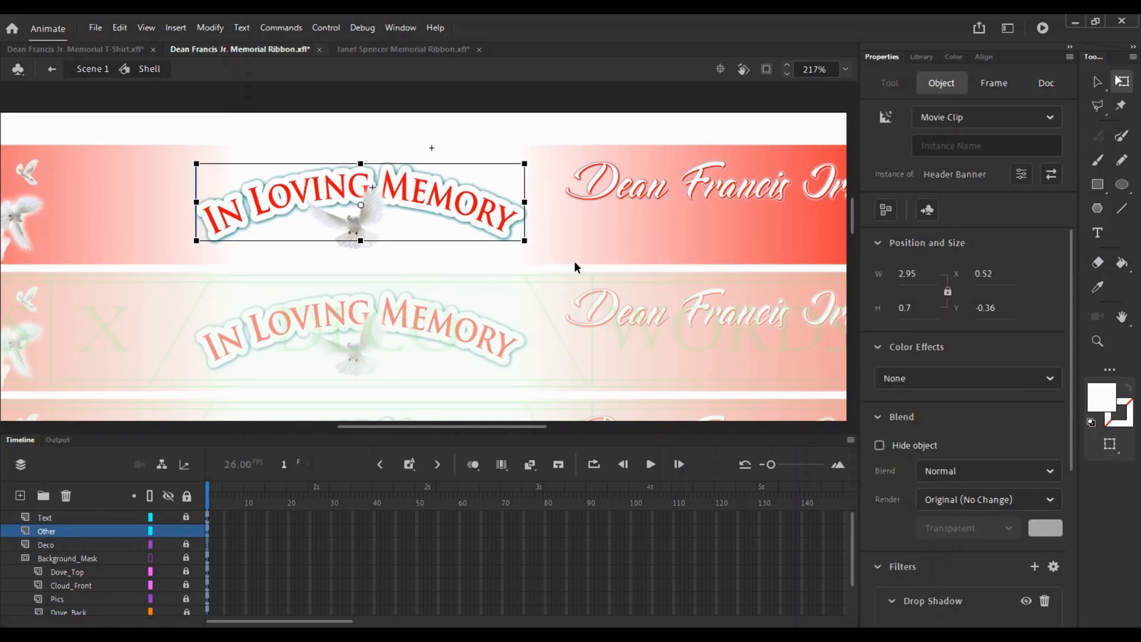
- Nudge the dove under the banner down and right, then switch to the other ribbon file
left_click(575, 268)
left_click(377, 212)
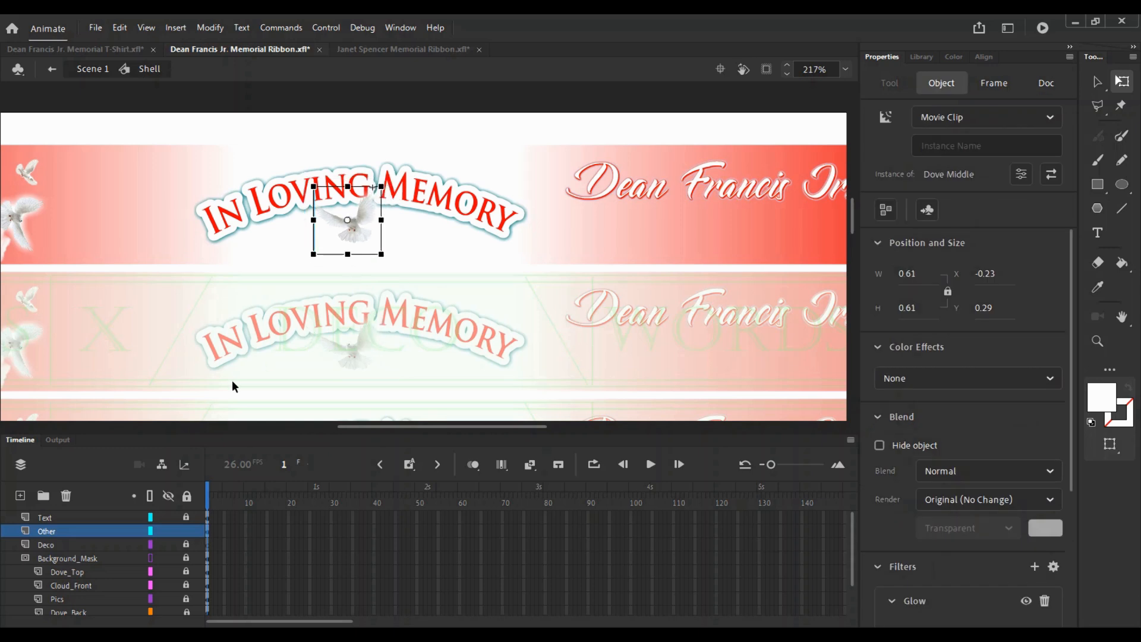
key("Down")
key("Down")
key("Right")
key("Right")
key("Right")
key("Right")
left_click(507, 172)
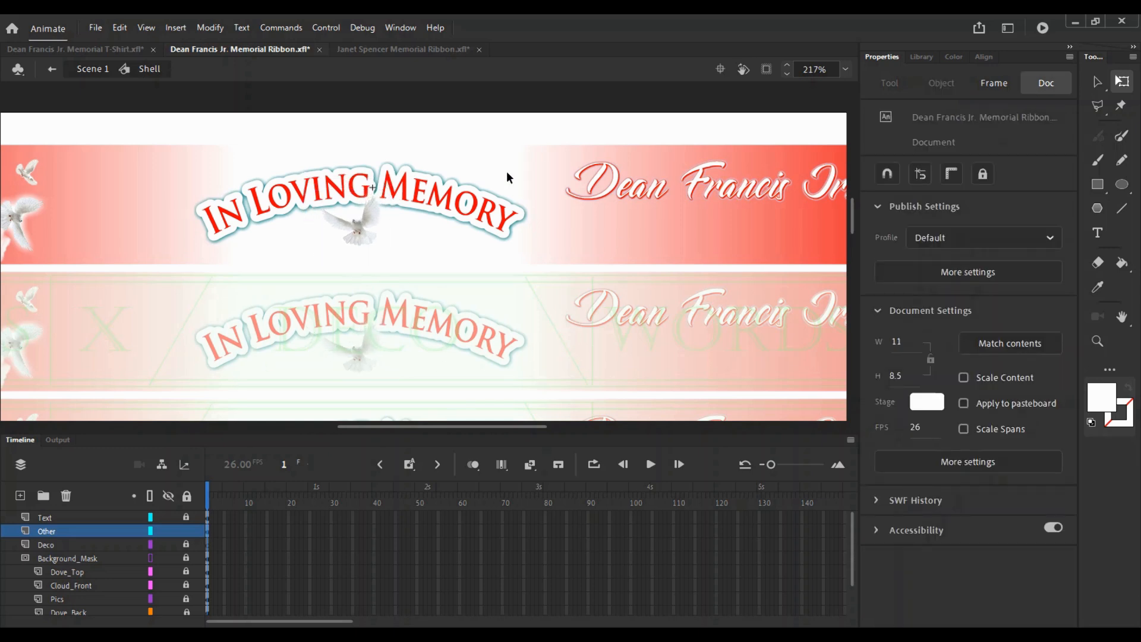
key("v")
key("ctrl+Tab")
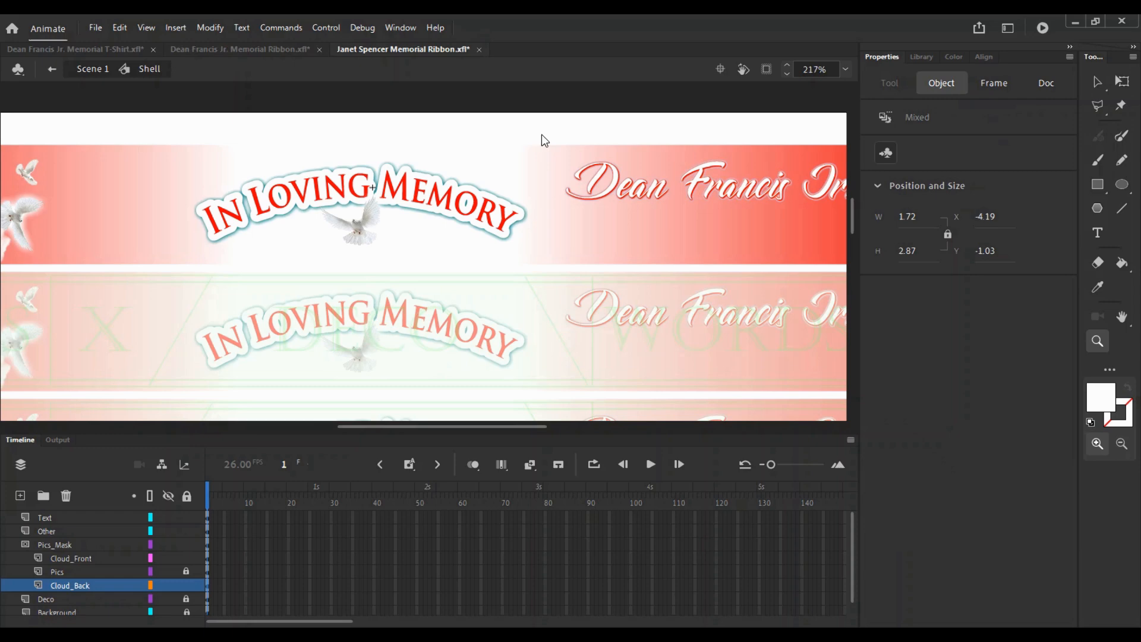
- Check the Text layer and green mask shape in the other ribbon file, then lock all layers
left_click(579, 262)
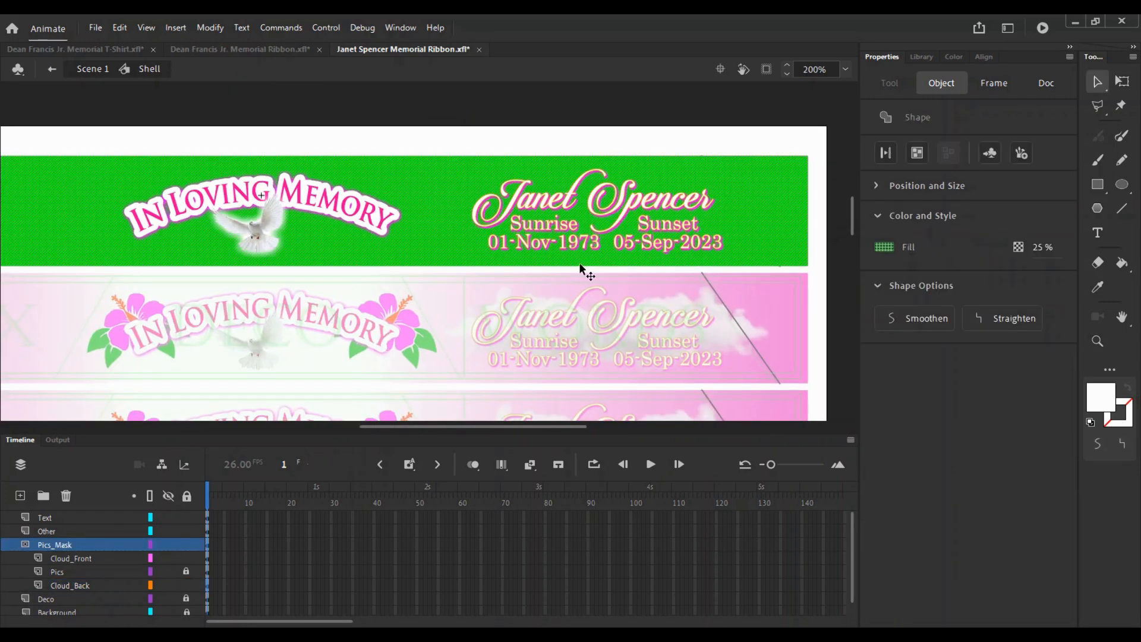
left_click(440, 283)
left_click(169, 517)
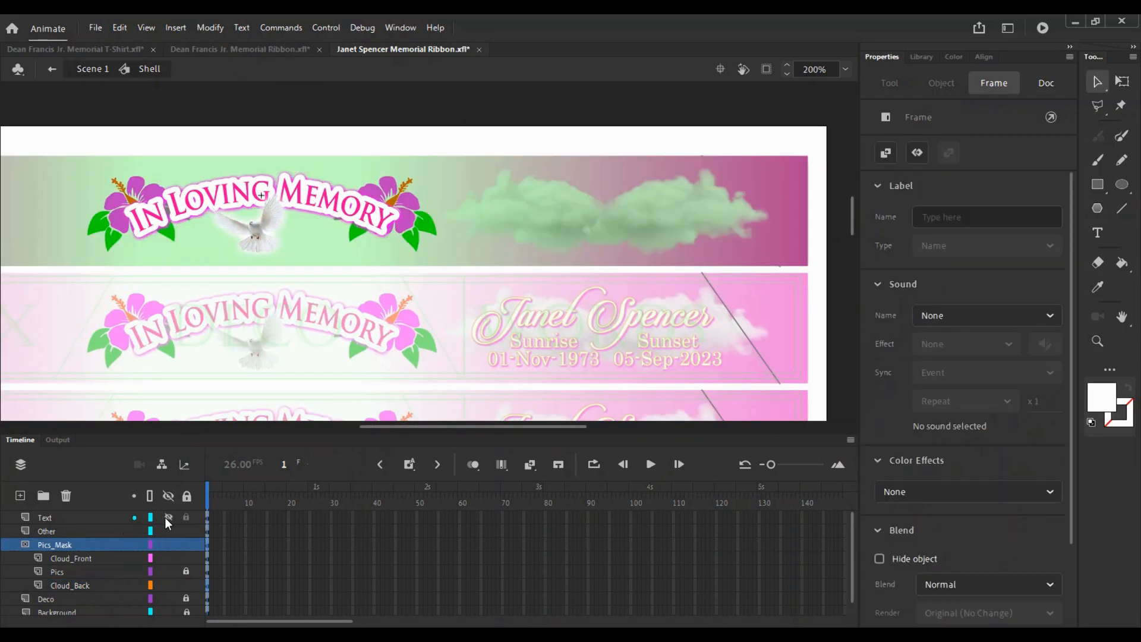
left_click(169, 519)
left_click(207, 518)
left_click(678, 257)
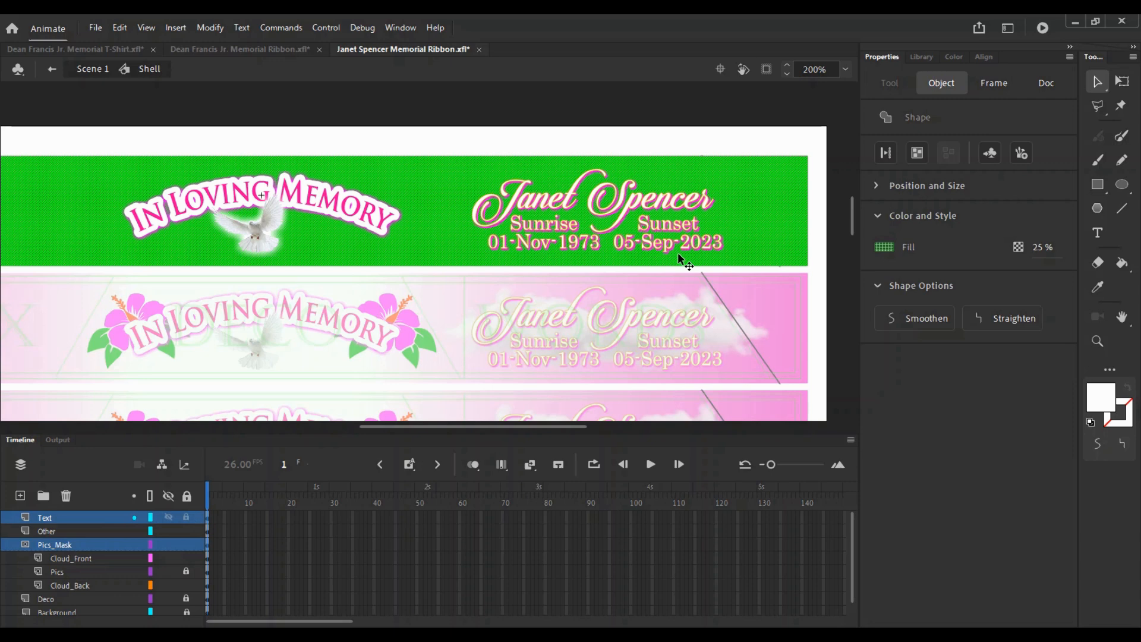
left_click(187, 496)
- Select the date texts, then return to the first memorial ribbon file and its Text layer
left_click_drag(711, 266, 553, 226)
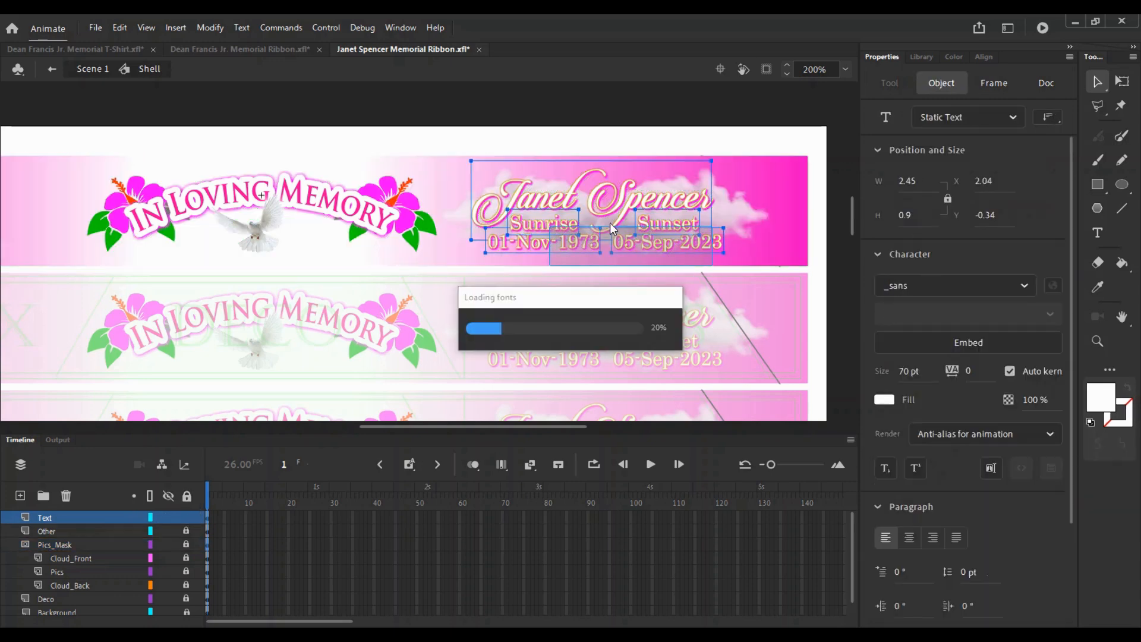
left_click(646, 202, "shift")
left_click(238, 50)
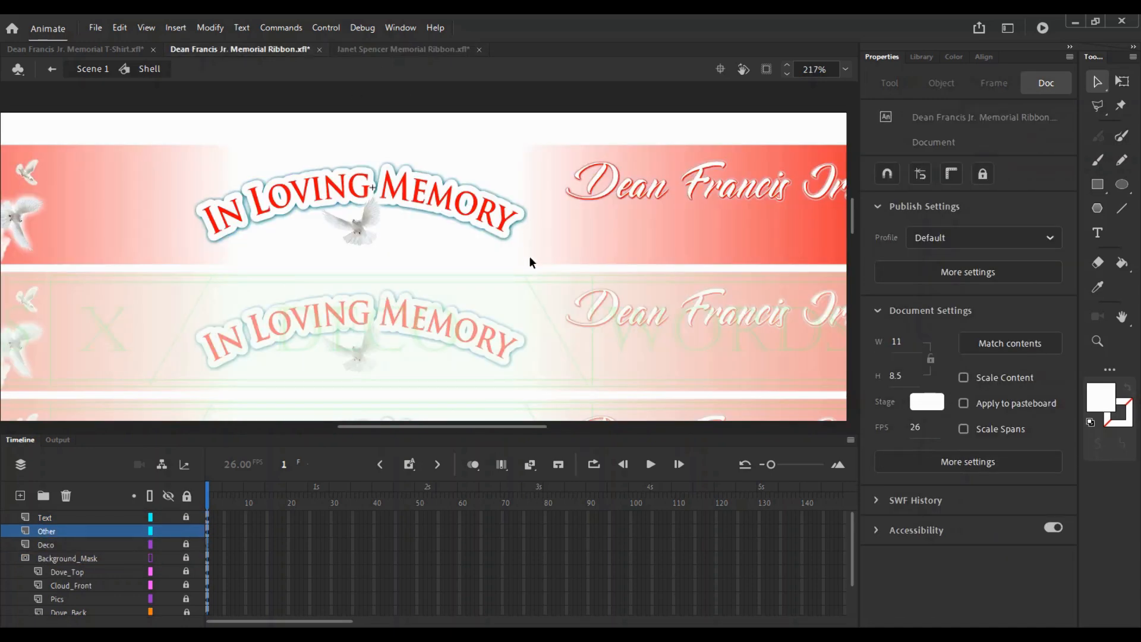
left_click(87, 518)
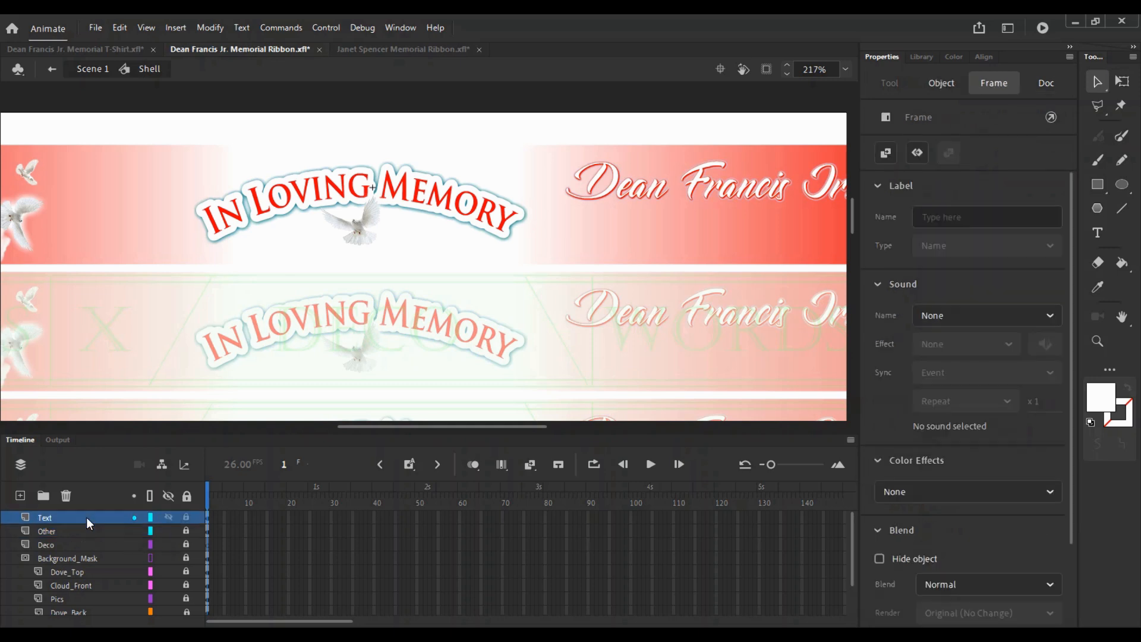
key("z")
key("v")
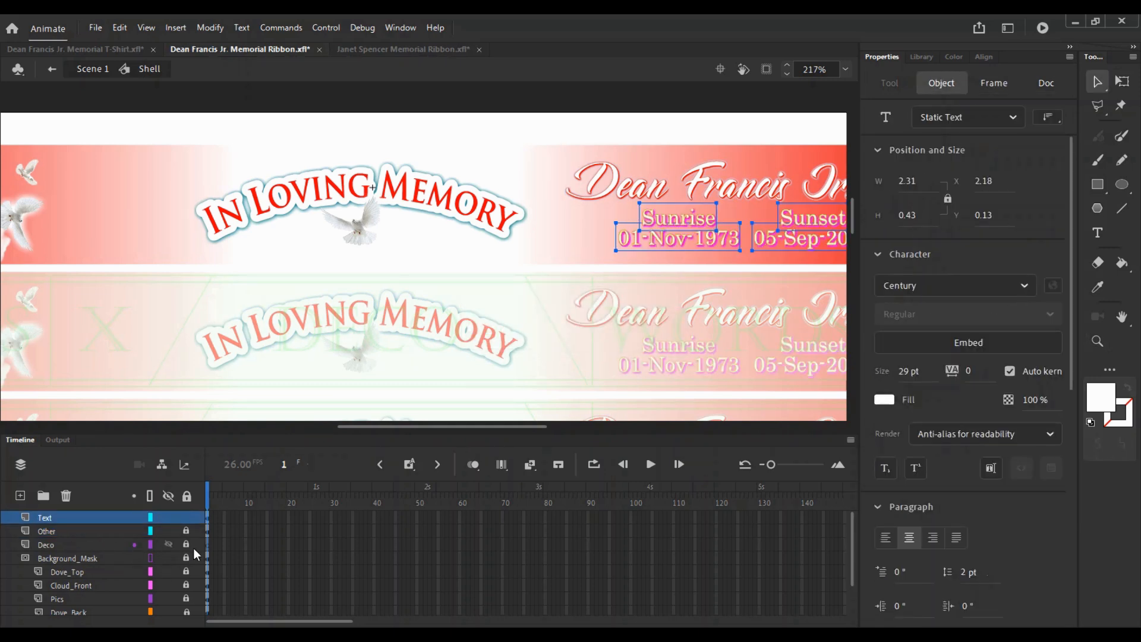
left_click(377, 261)
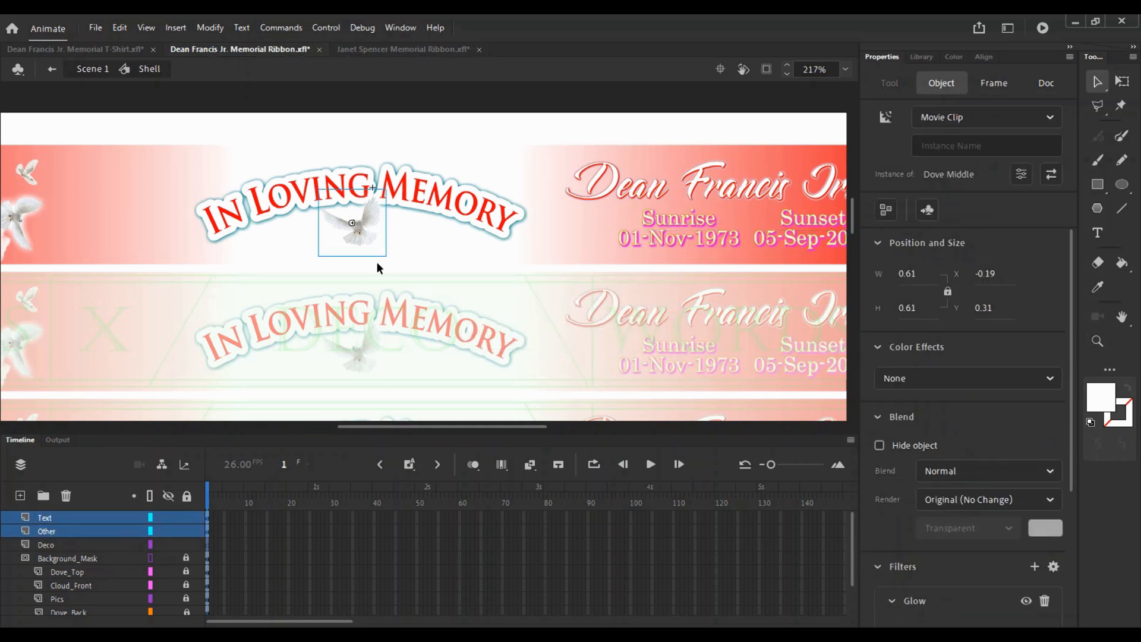
- Move the Deco layer above the Other layer and lock it
left_click(83, 543)
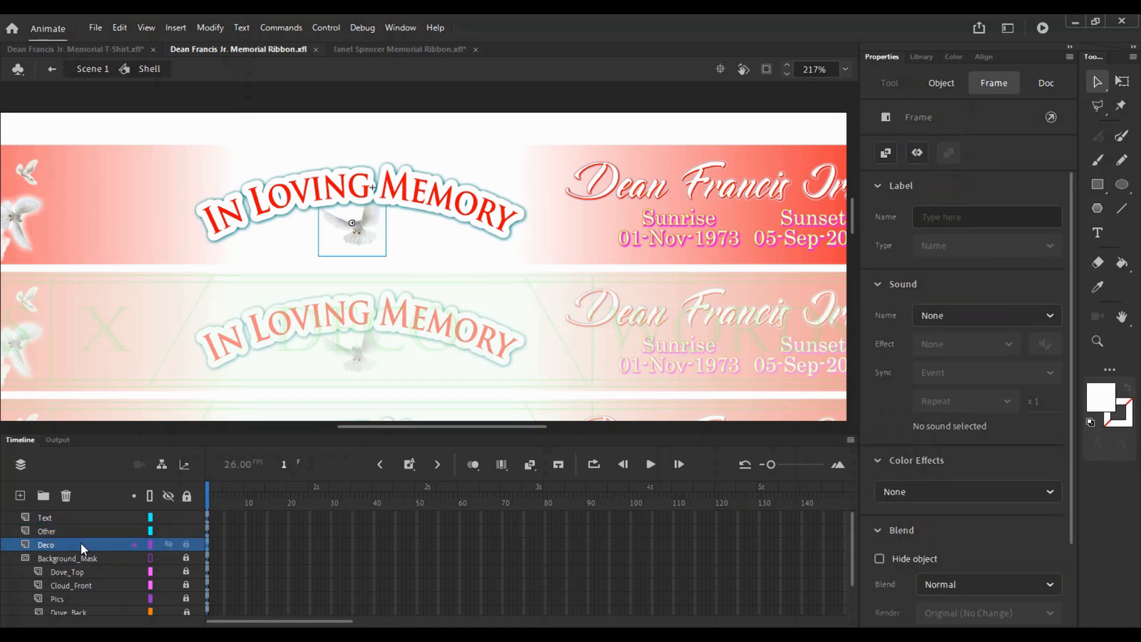
left_click_drag(81, 543, 70, 526)
left_click(187, 529)
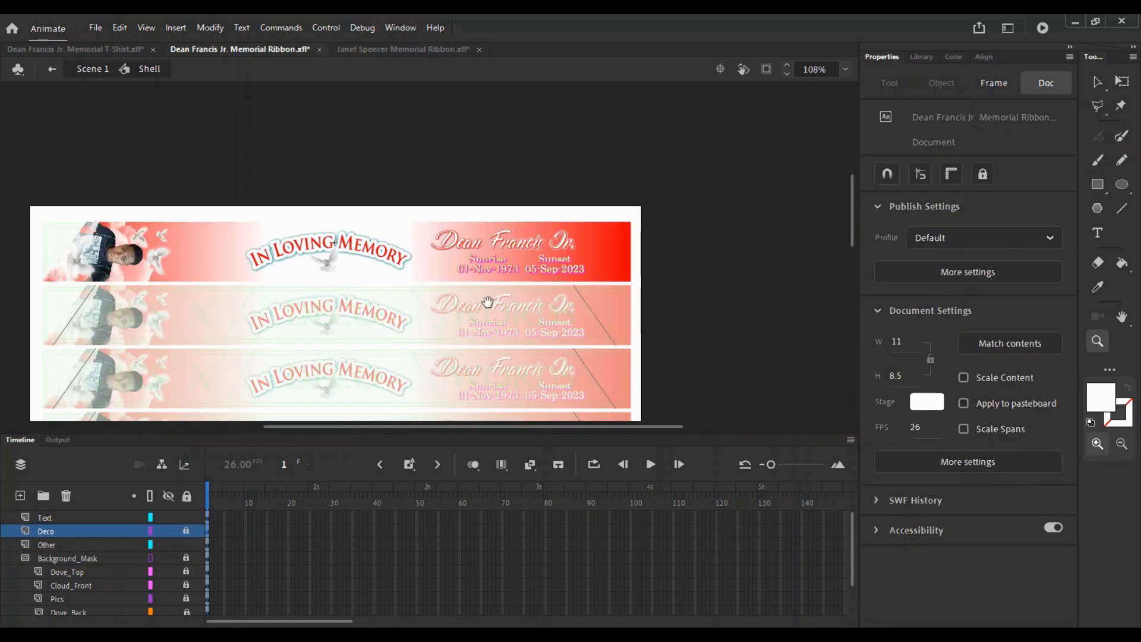
left_click(174, 531)
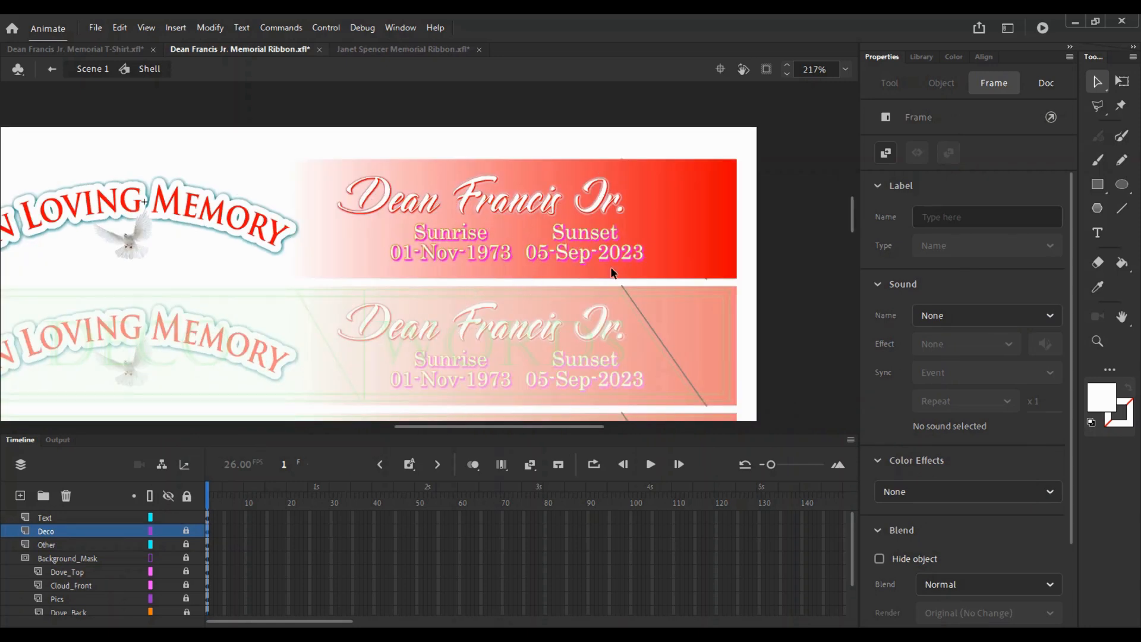
- Nudge the Sunrise and Sunset date texts to X 2.03, Y 0.1
left_click_drag(612, 268, 460, 249)
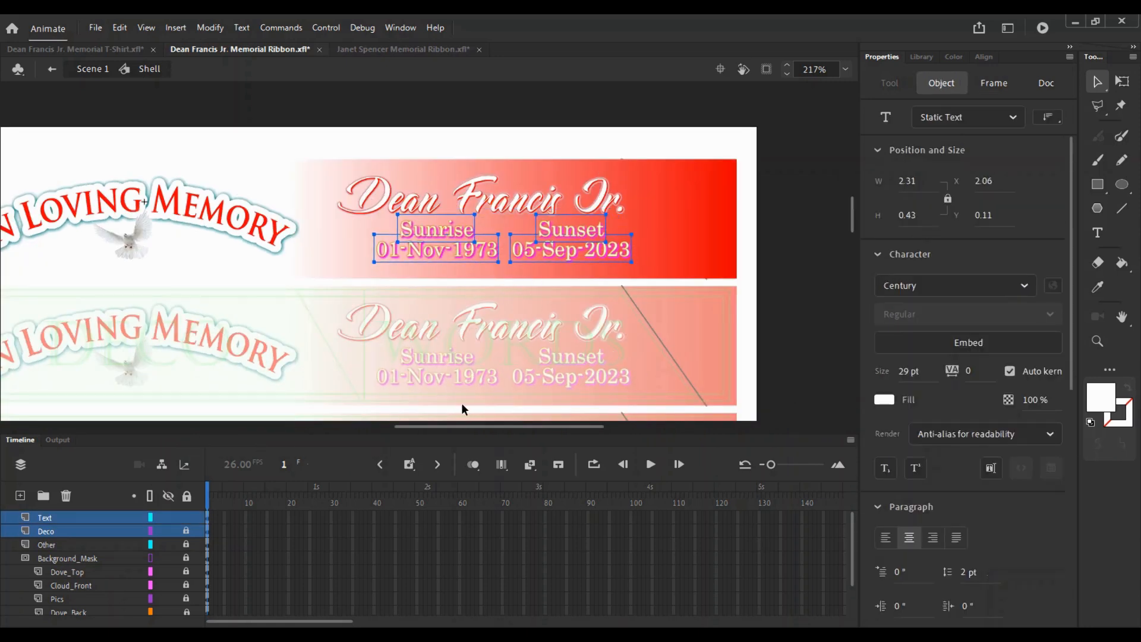
key("Left")
key("Left")
key("Left")
key("Left")
key("Left")
key("Left")
key("Left")
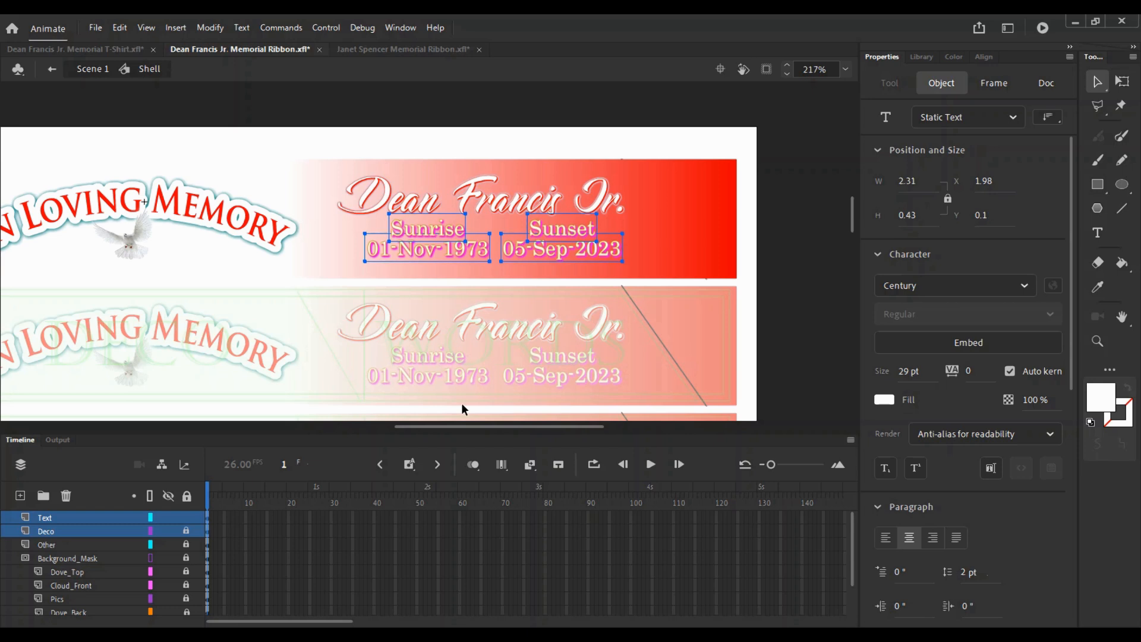
key("Up")
key("Right")
key("Right")
key("Right")
key("Right")
key("Down")
key("Right")
key("Down")
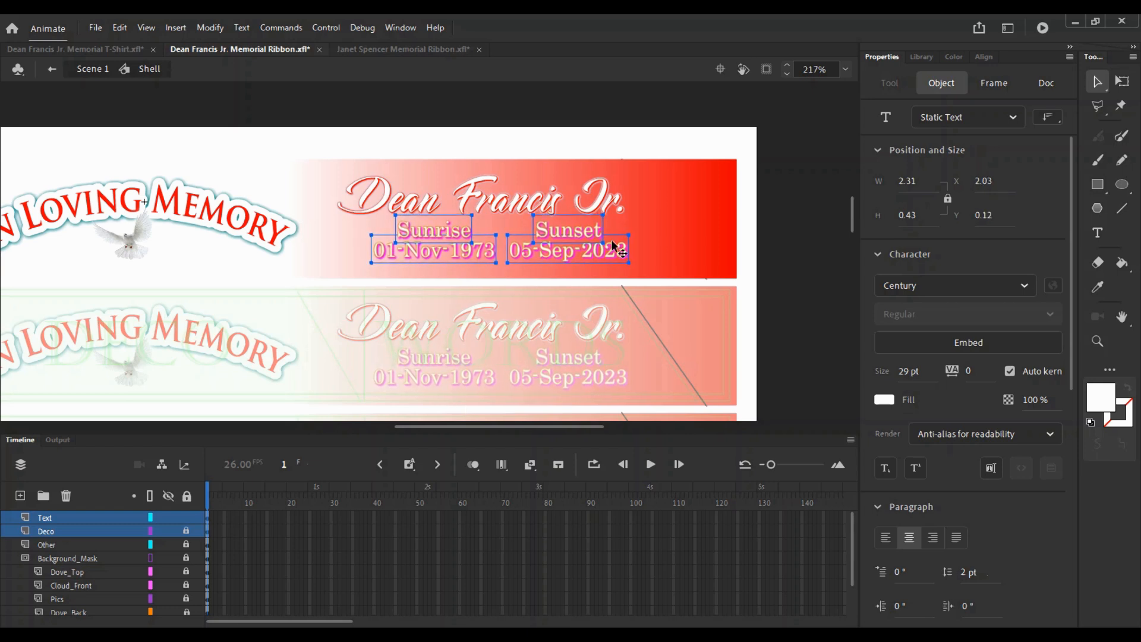
key("Up")
left_click_drag(648, 229, 279, 289)
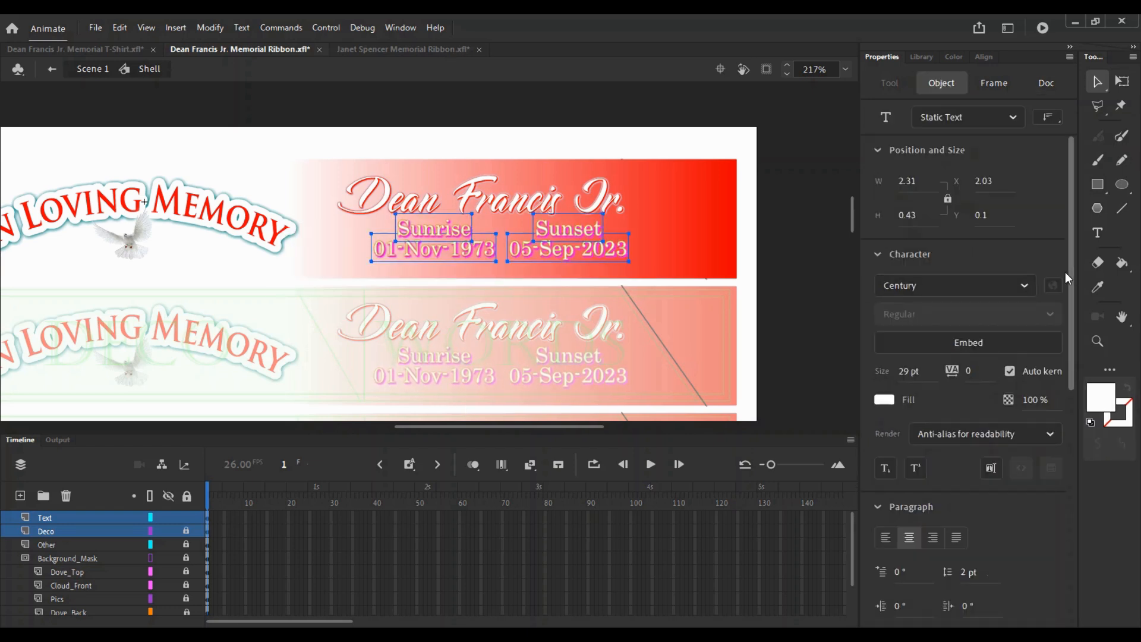
- Give the date texts a bright red drop shadow
scroll(1053, 357, "down", 6)
left_click(1033, 468)
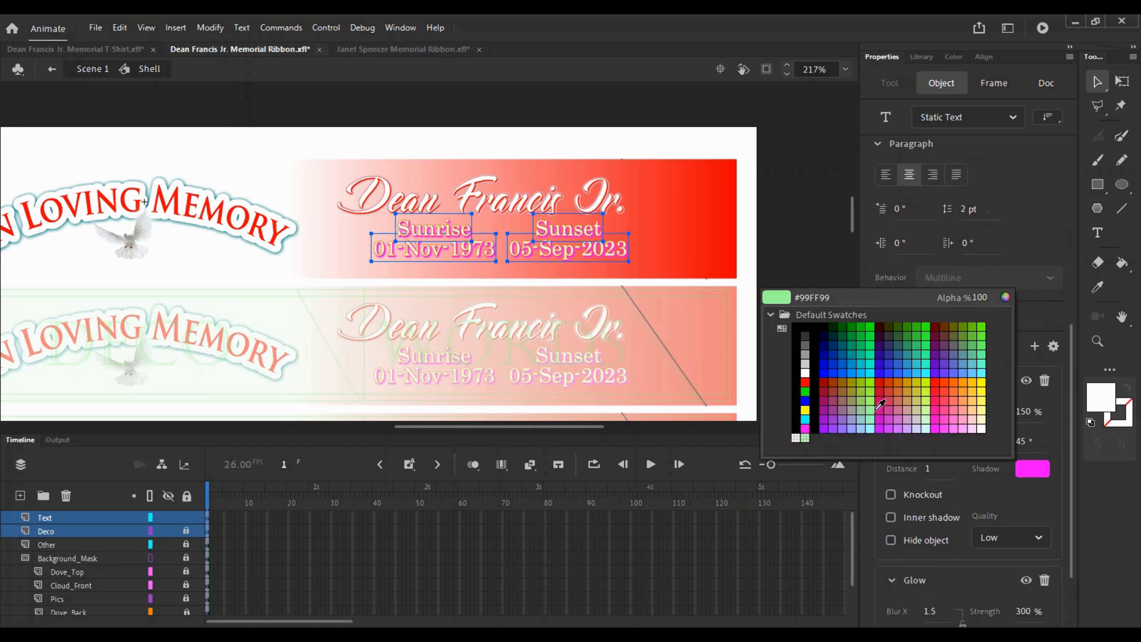
left_click(882, 384)
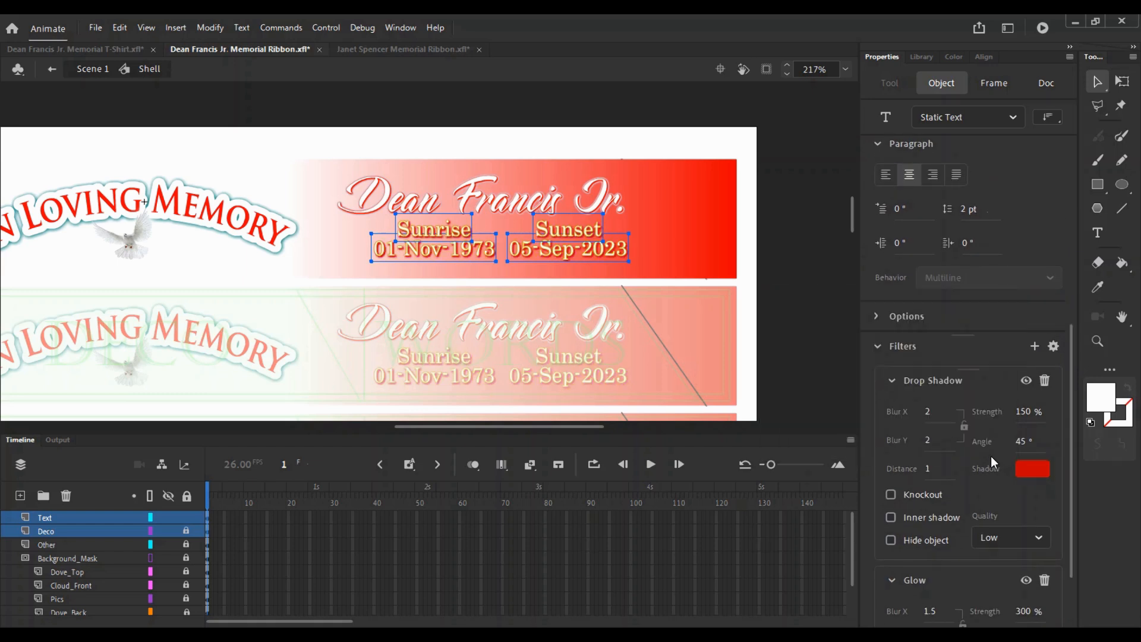
left_click(1034, 472)
left_click(932, 383)
- Try orange, light blue and yellow for the glow, settling on blue
scroll(1040, 470, "down", 3)
left_click(1034, 549)
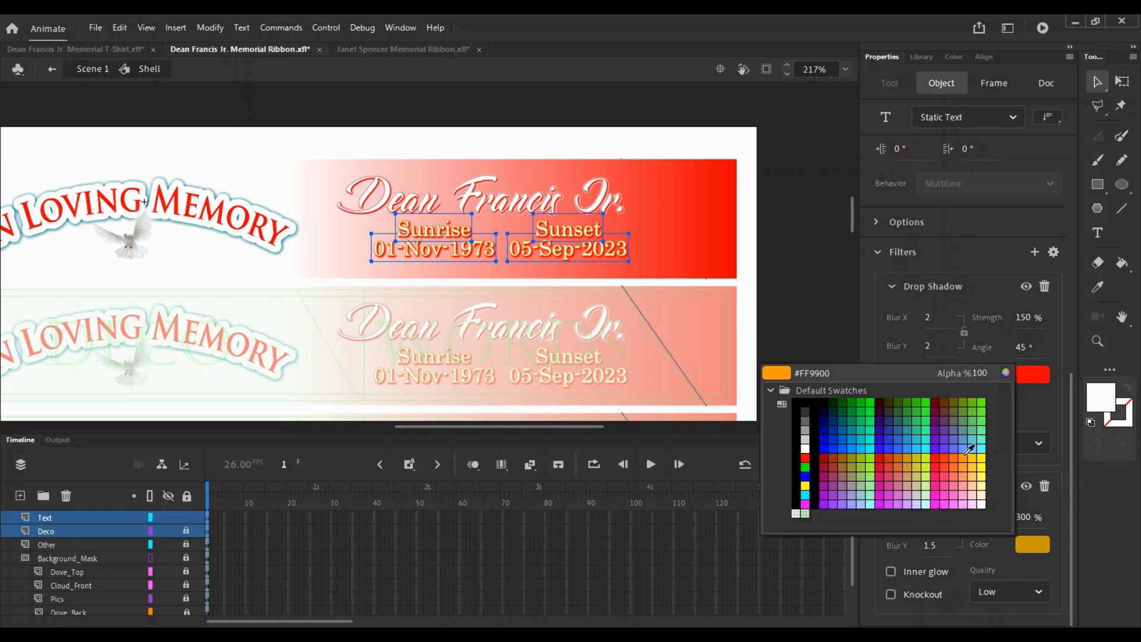
left_click(966, 453)
left_click(1033, 544)
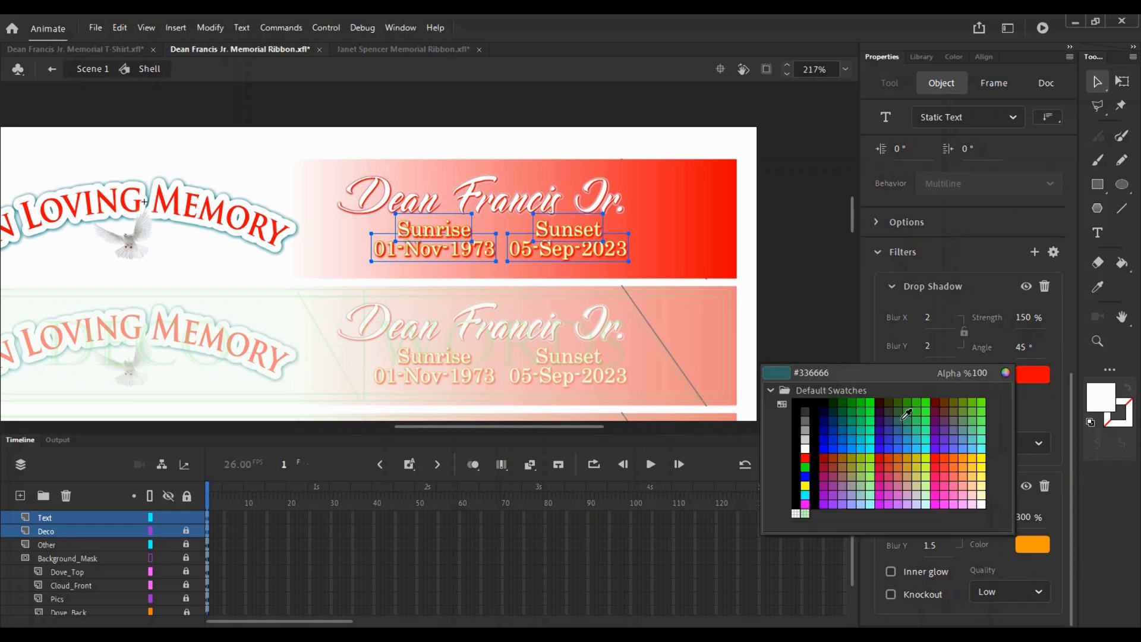
left_click(972, 448)
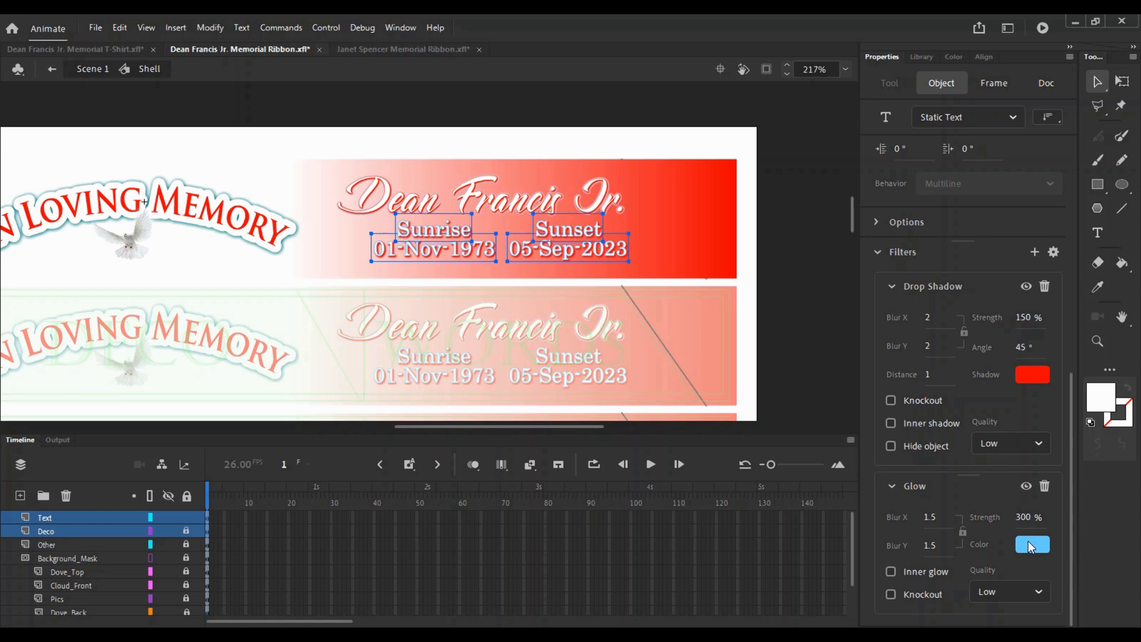
left_click(1033, 544)
left_click(982, 458)
left_click(1019, 544)
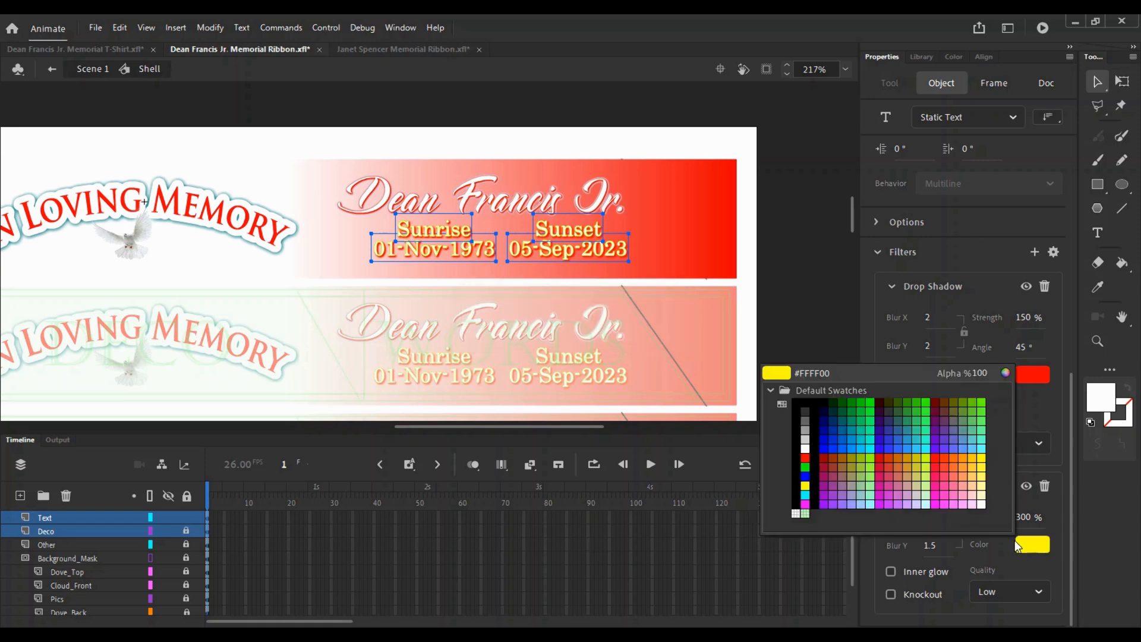
left_click(805, 477)
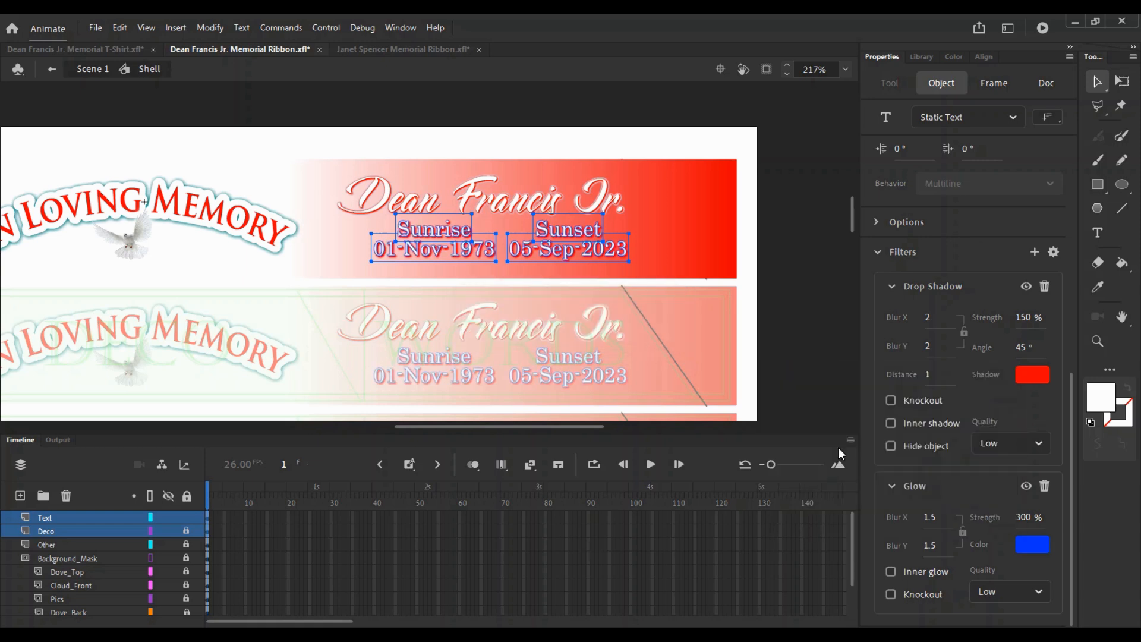
- Preview the effects, keep Drop Shadow above Glow, and reselect the four date texts
left_click(679, 255)
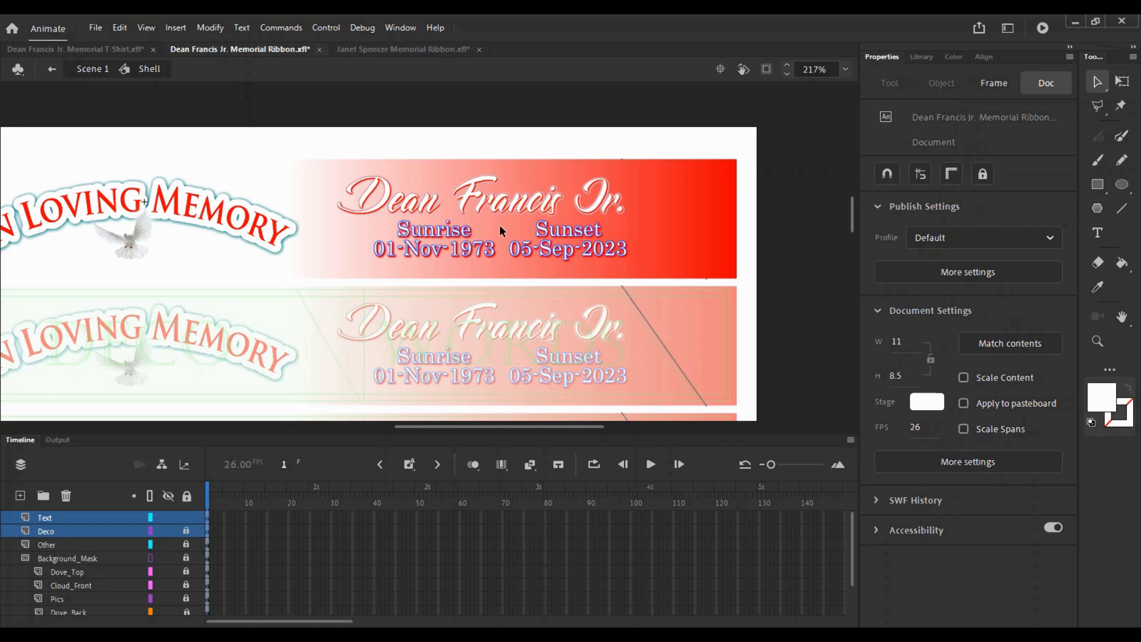
left_click_drag(581, 286, 369, 210)
scroll(1043, 413, "down", 10)
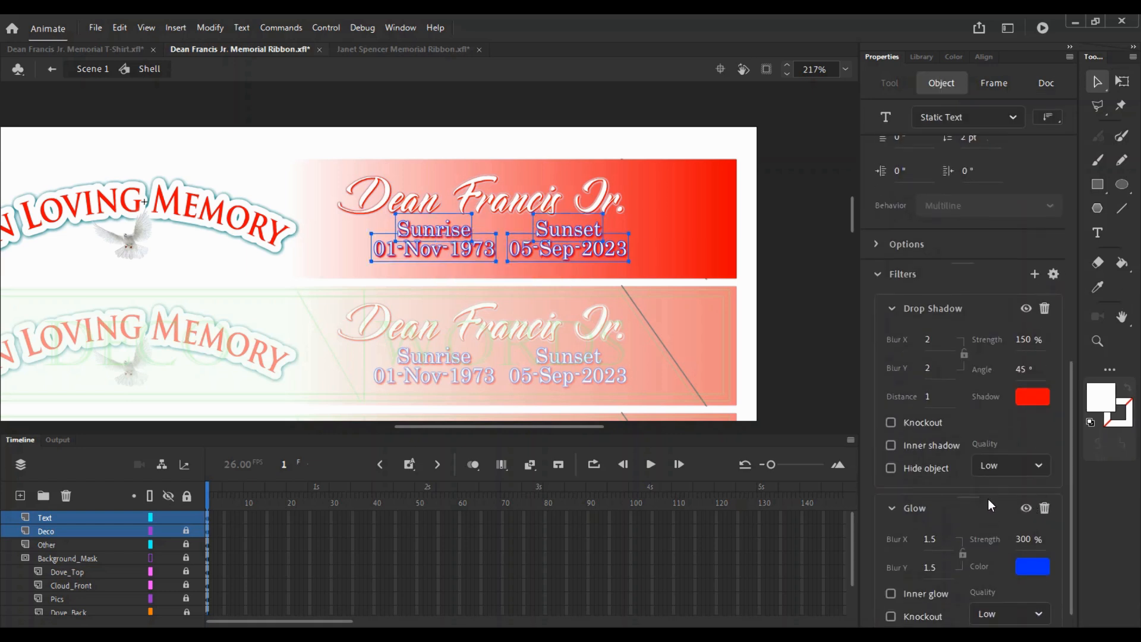
left_click_drag(969, 417, 993, 382)
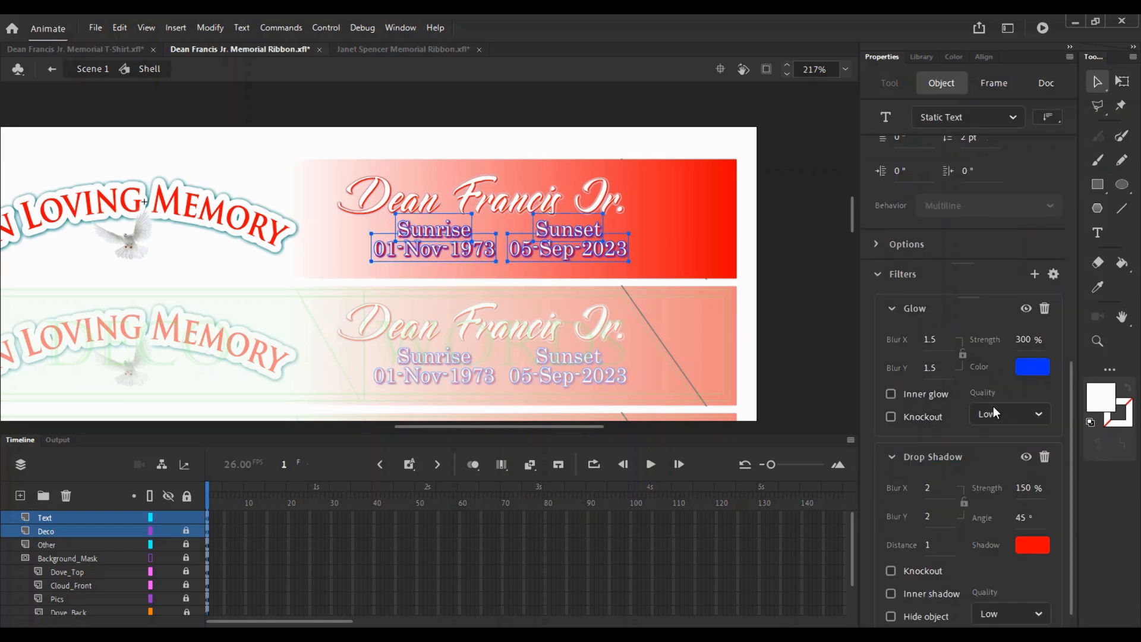
left_click_drag(983, 447, 974, 366)
left_click(653, 275)
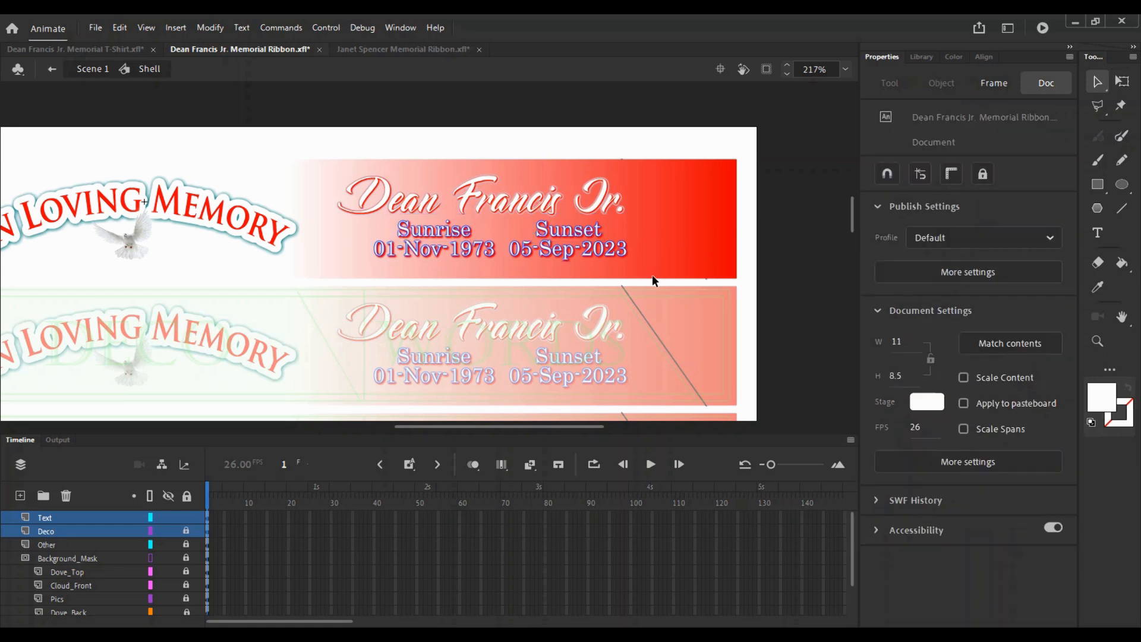
left_click_drag(651, 275, 451, 231)
- Set drop shadow strength to 100% and glow strength to 250%, then lock the Text layer
left_click_drag(1072, 317, 1077, 512)
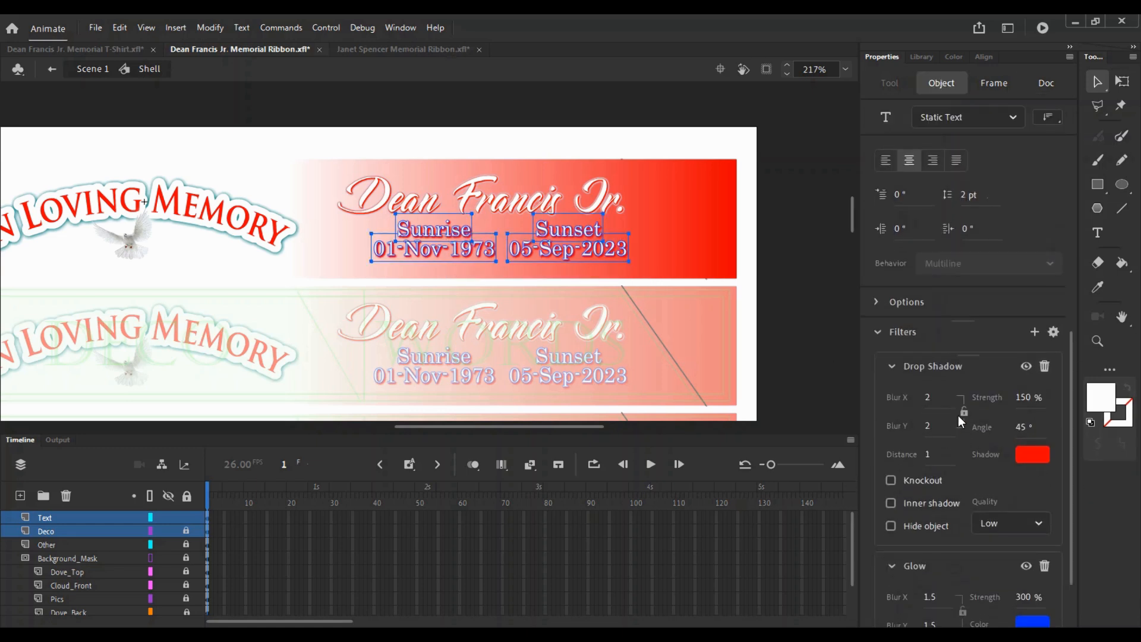
type("100")
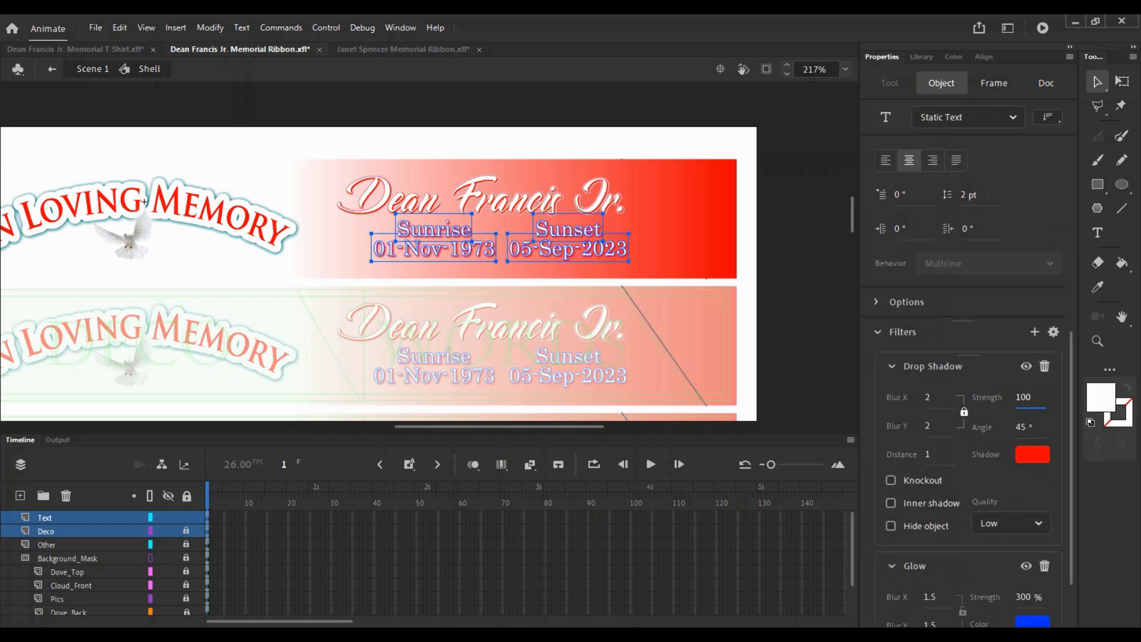
left_click_drag(1074, 367, 1073, 408)
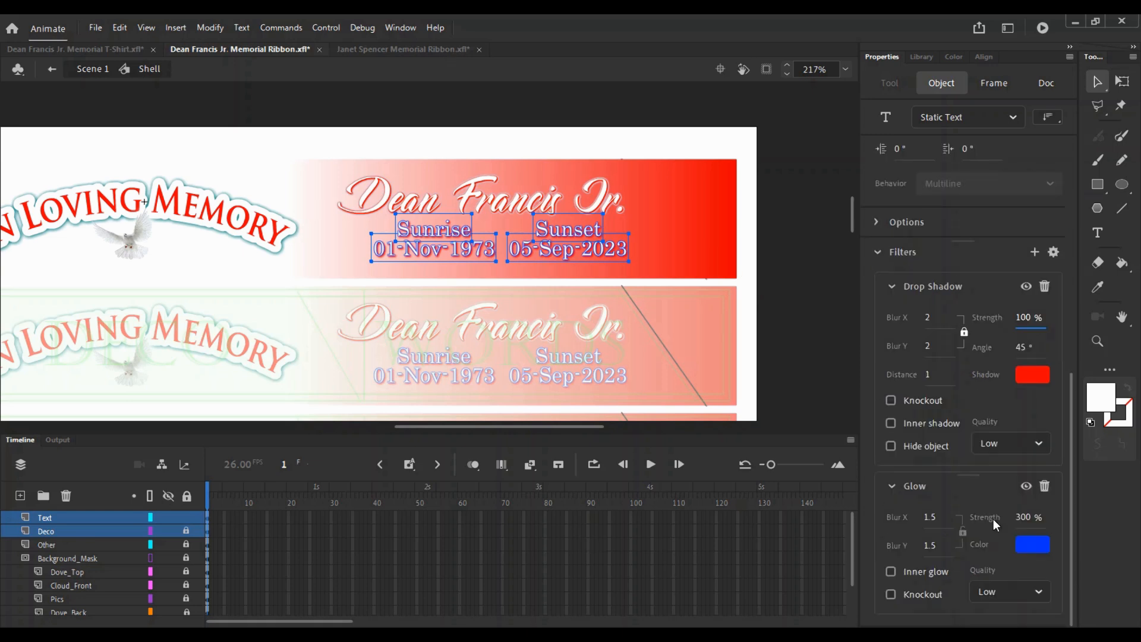
type("250")
left_click(698, 333)
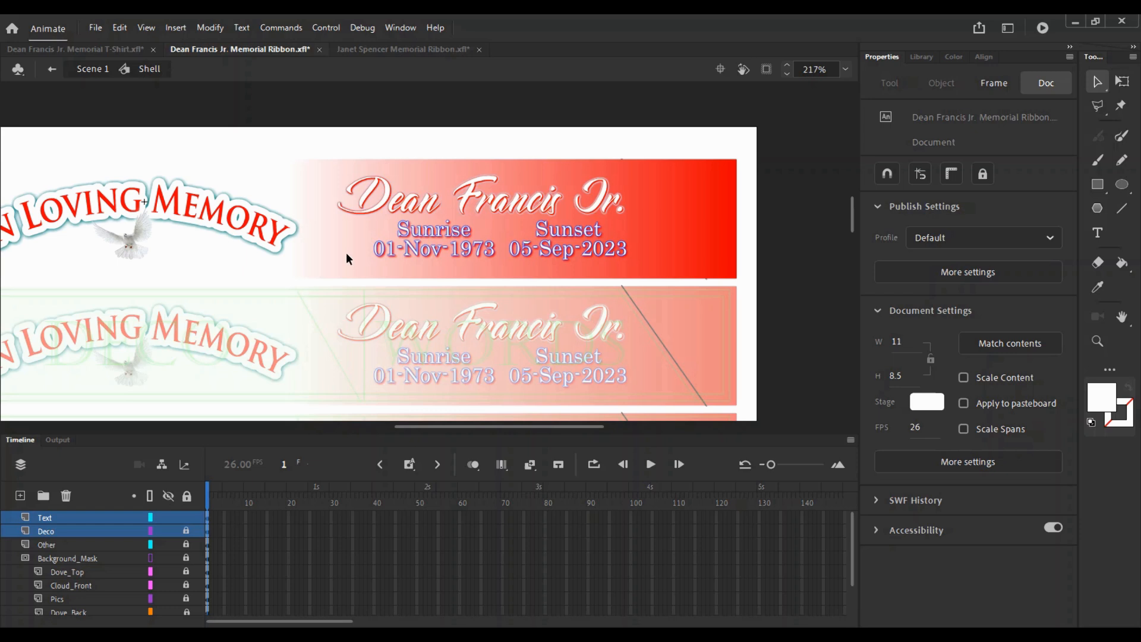
left_click(186, 517)
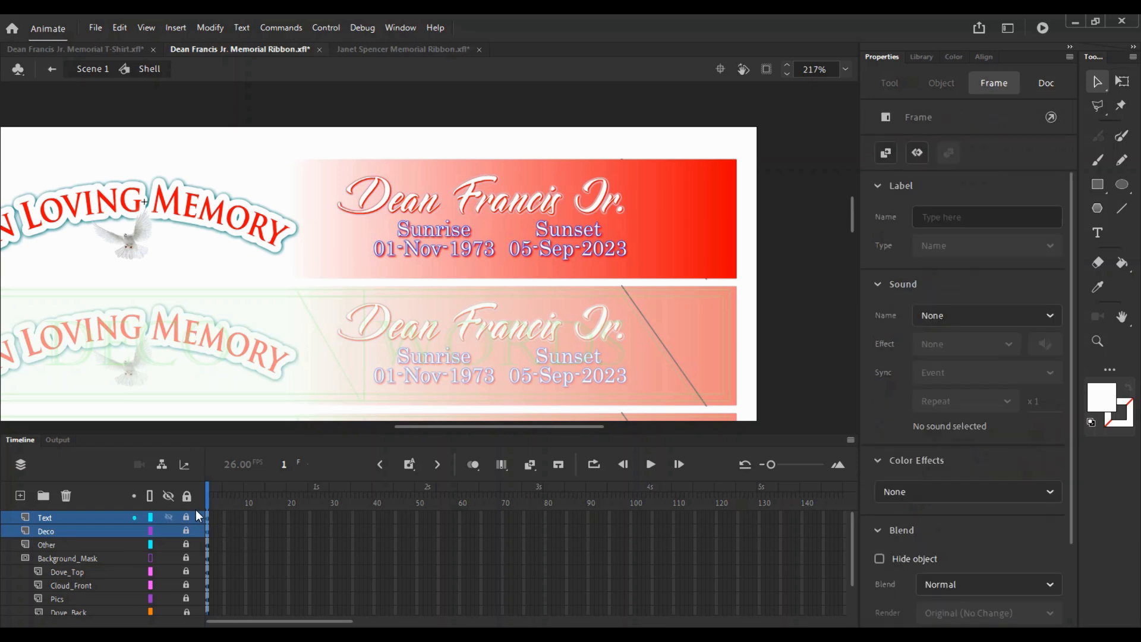
left_click(168, 573)
- Unlock the Other layer and rename it In_Loving_Memory
left_click(187, 534)
left_click(239, 227)
left_click(187, 531)
left_click(185, 540)
double_click(91, 541)
type("Ol")
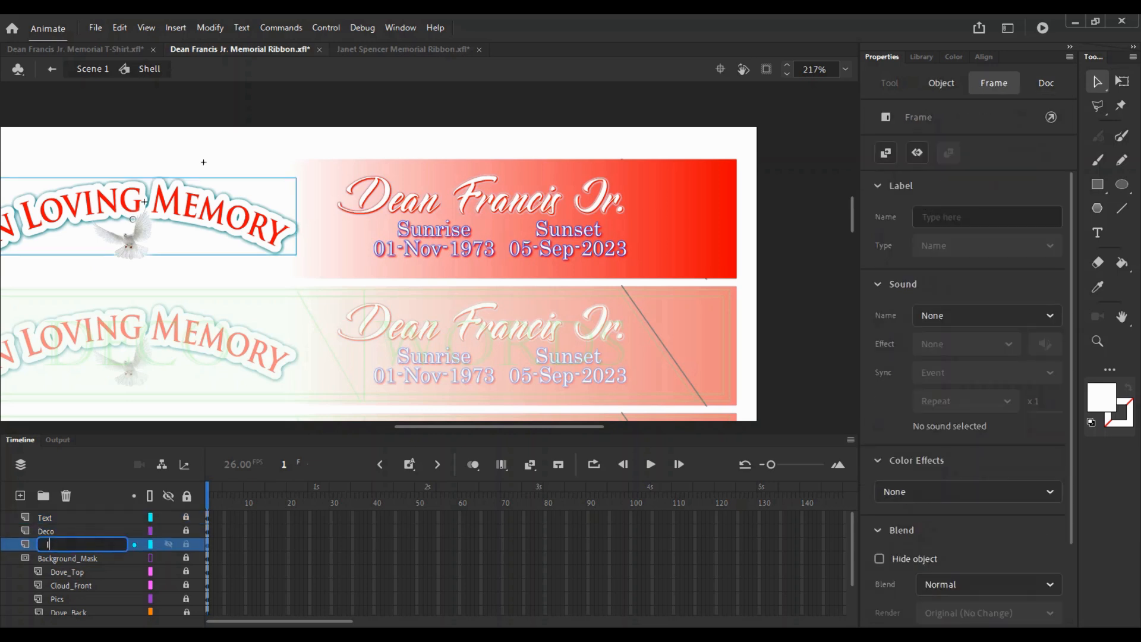
type("_Loving_Memory")
key("Return")
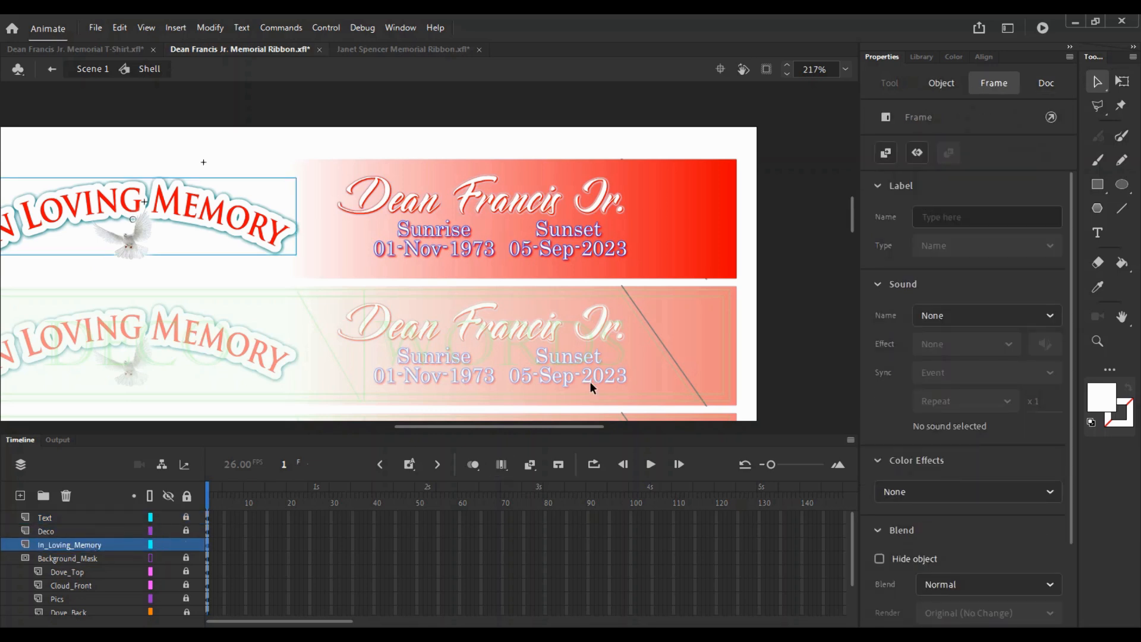
- Select the In Loving Memory banner and try yellow, cyan and blue drop shadow colours
scroll(1042, 435, "down", 3)
left_click(236, 216)
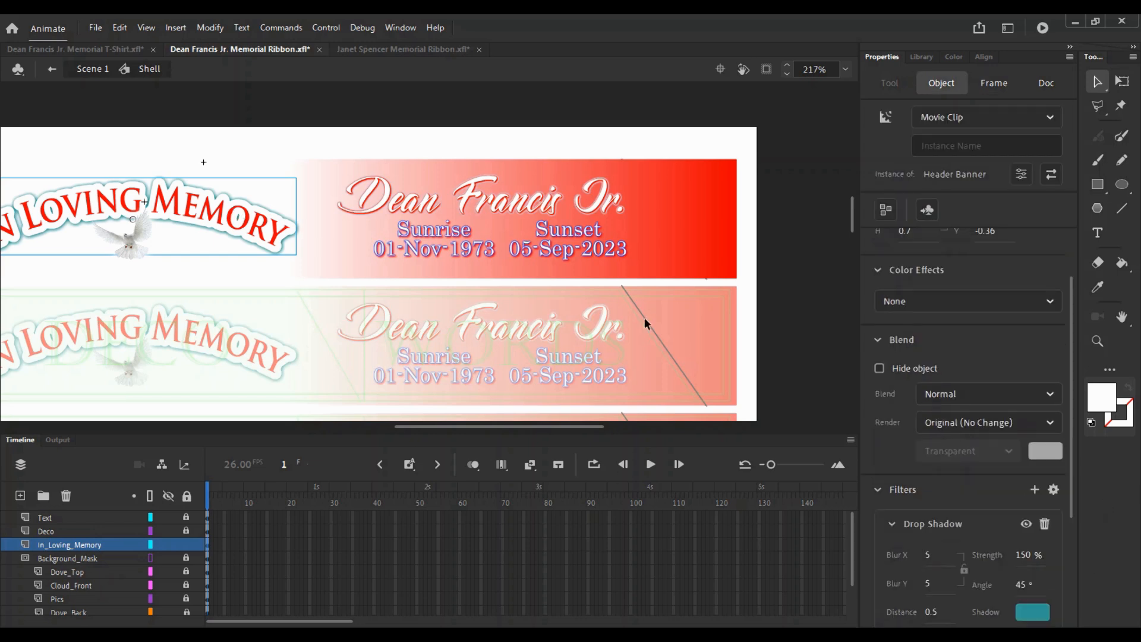
scroll(1072, 542, "down", 3)
scroll(1072, 543, "down", 1)
left_click(1034, 433)
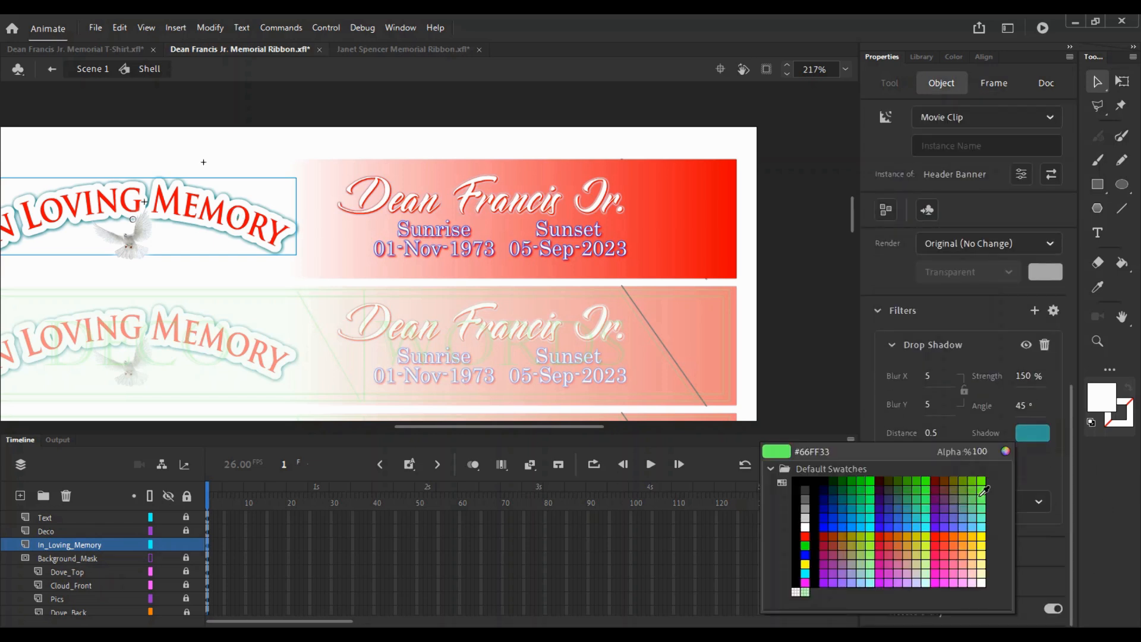
left_click(984, 537)
left_click(1035, 433)
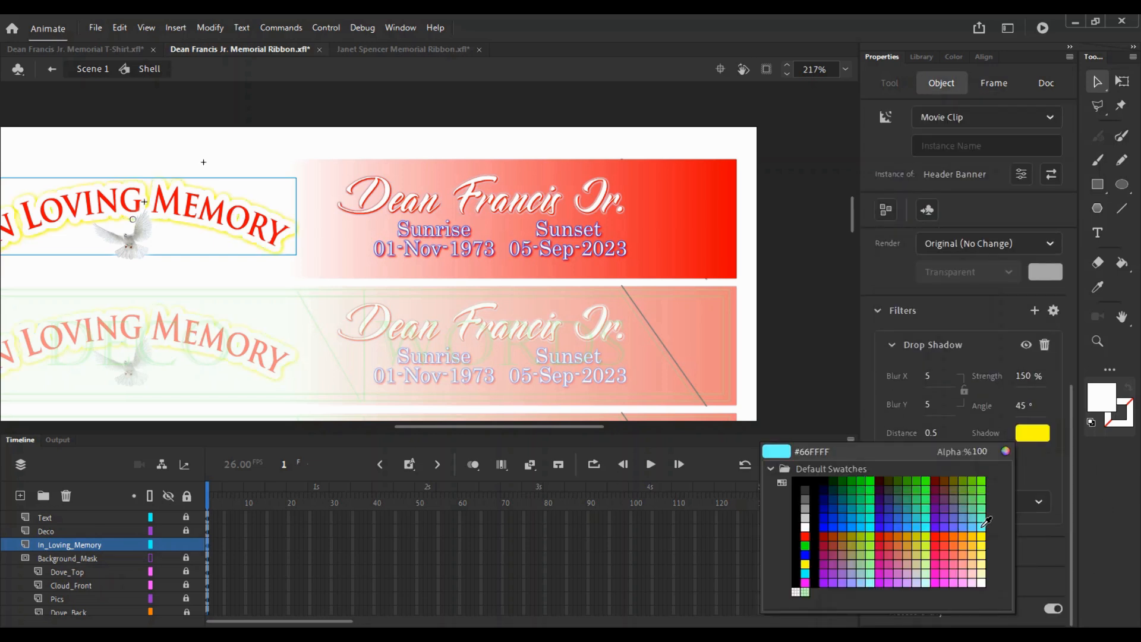
left_click(983, 534)
left_click(1034, 433)
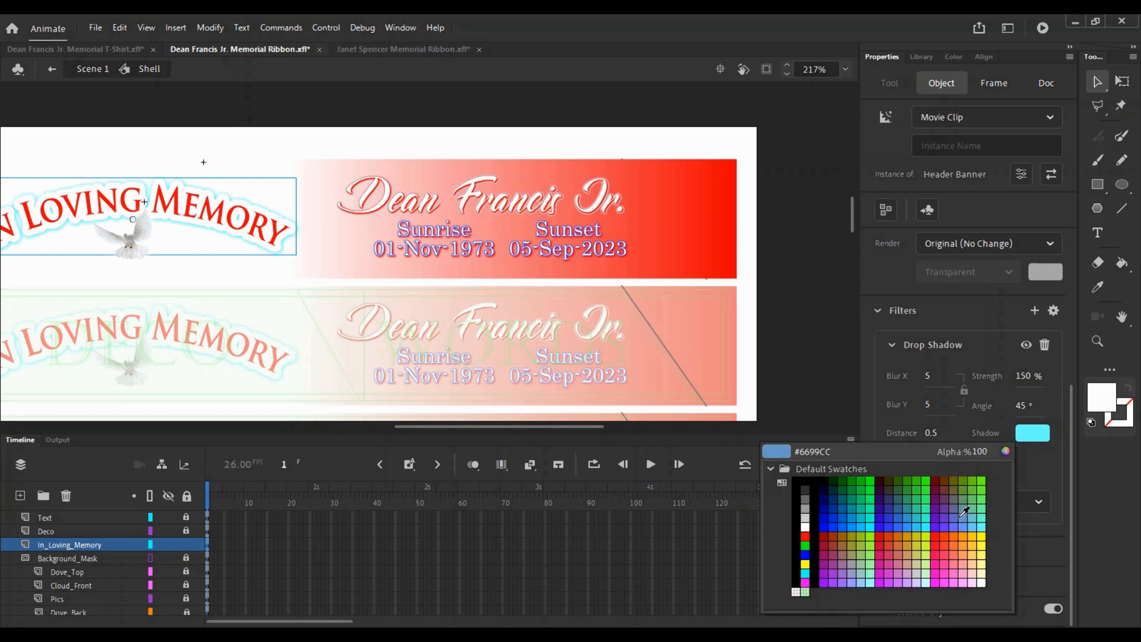
left_click(888, 516)
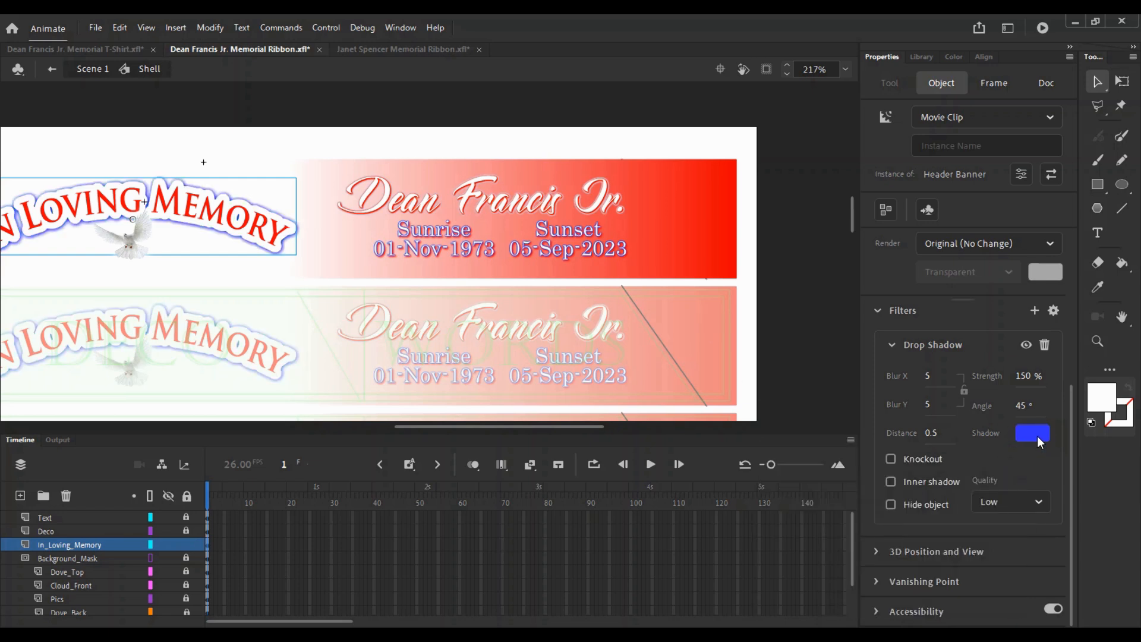
- Try deeper blues for the banner shadow, including dark blue #003399
left_click(1038, 437)
left_click(836, 526)
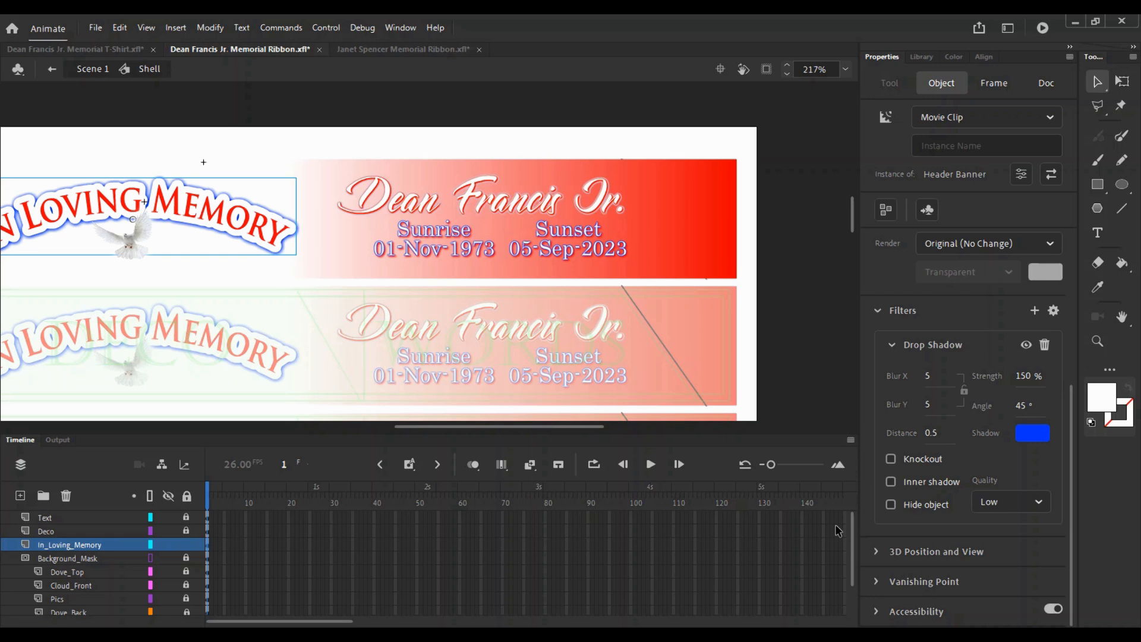
left_click(1038, 438)
left_click(832, 513)
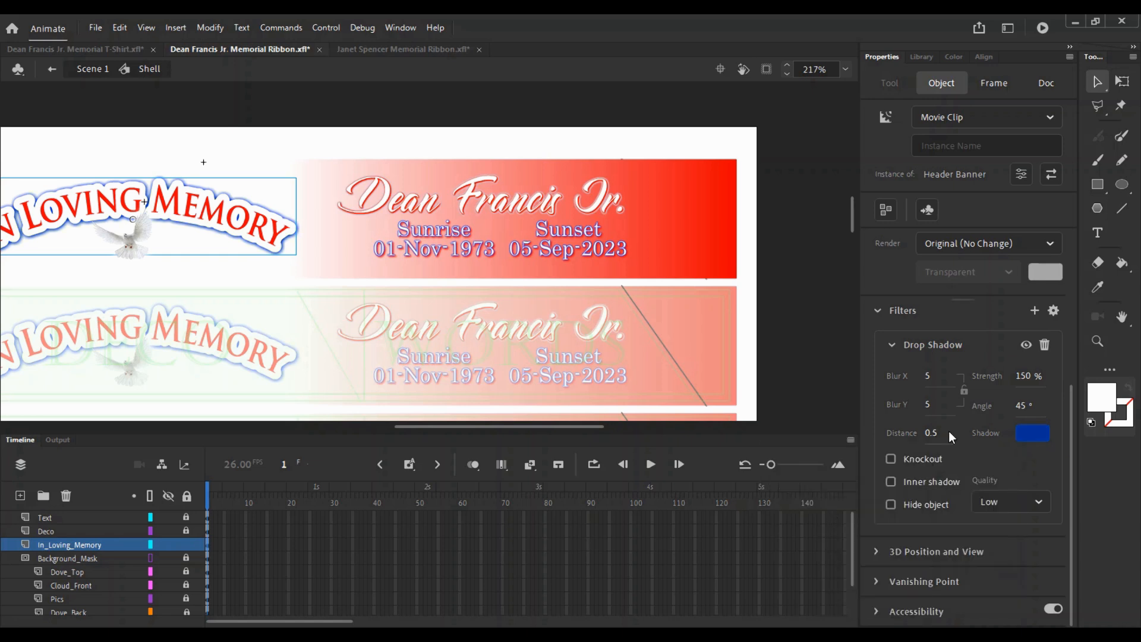
left_click(1035, 435)
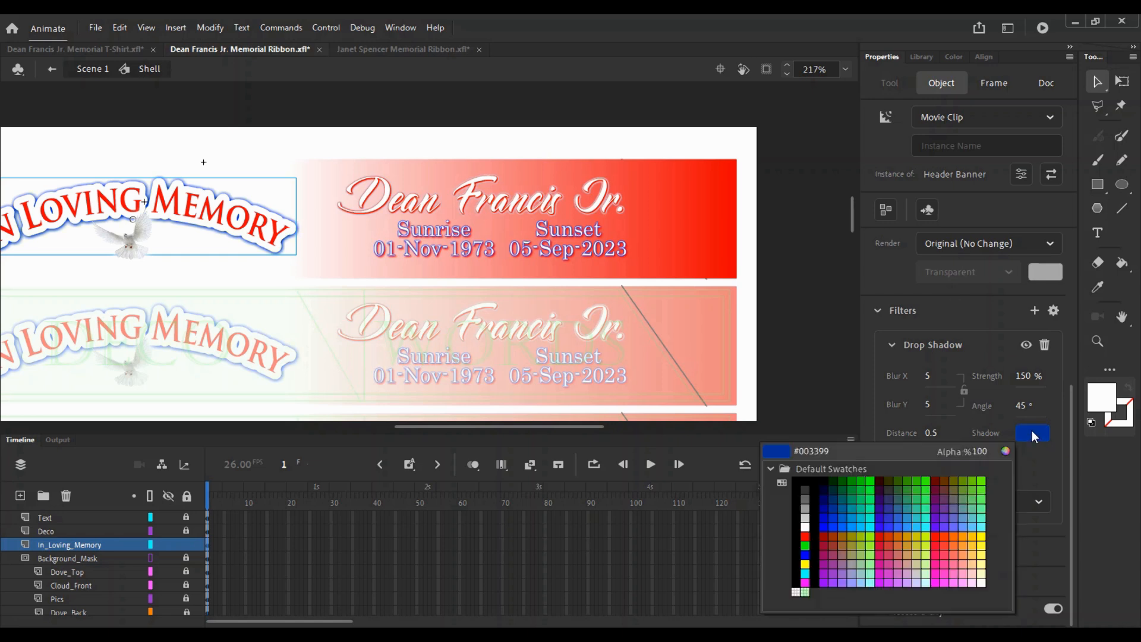
left_click(434, 235)
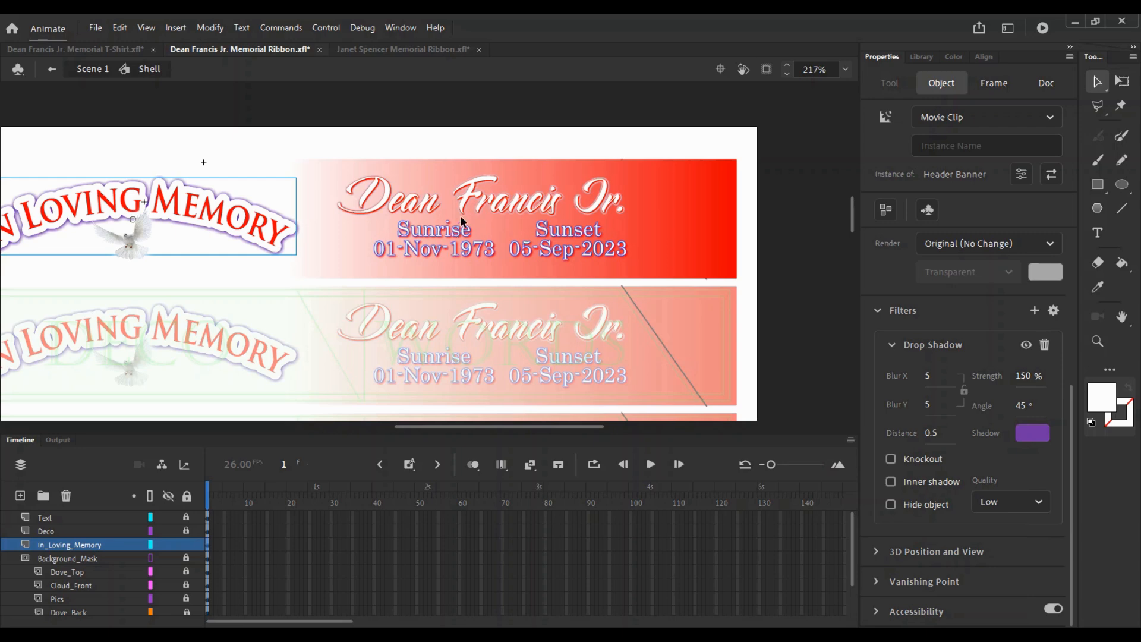
- Zoom in on Sunrise and sample its blue outline #2632E0 for the banner's drop shadow
key("z")
left_click(445, 229)
left_click(443, 231)
left_click(381, 265)
left_click(381, 266)
left_click(1031, 434)
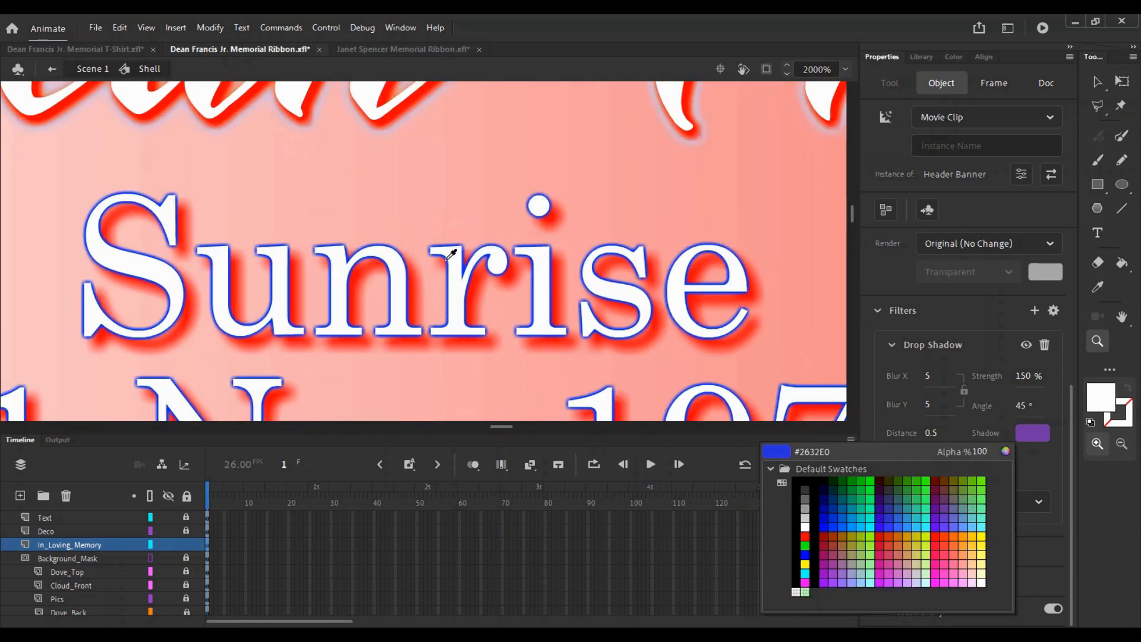
left_click(447, 259)
- Return to the top ribbon, deselect the banner and save the document
left_click(479, 236, "alt")
left_click(479, 235, "alt")
left_click(479, 235, "alt")
left_click_drag(411, 308, 492, 272)
left_click(491, 271, "alt")
left_click_drag(321, 258, 394, 148)
left_click(534, 198)
key("ctrl+s")
- Zoom in on the ribbon's name and dates, then lock the In_Loving_Memory layer
key("ctrl+space")
left_click(503, 202)
key("ctrl+space")
left_click(451, 259)
key("v")
left_click_drag(621, 290, 264, 182)
left_click(189, 546)
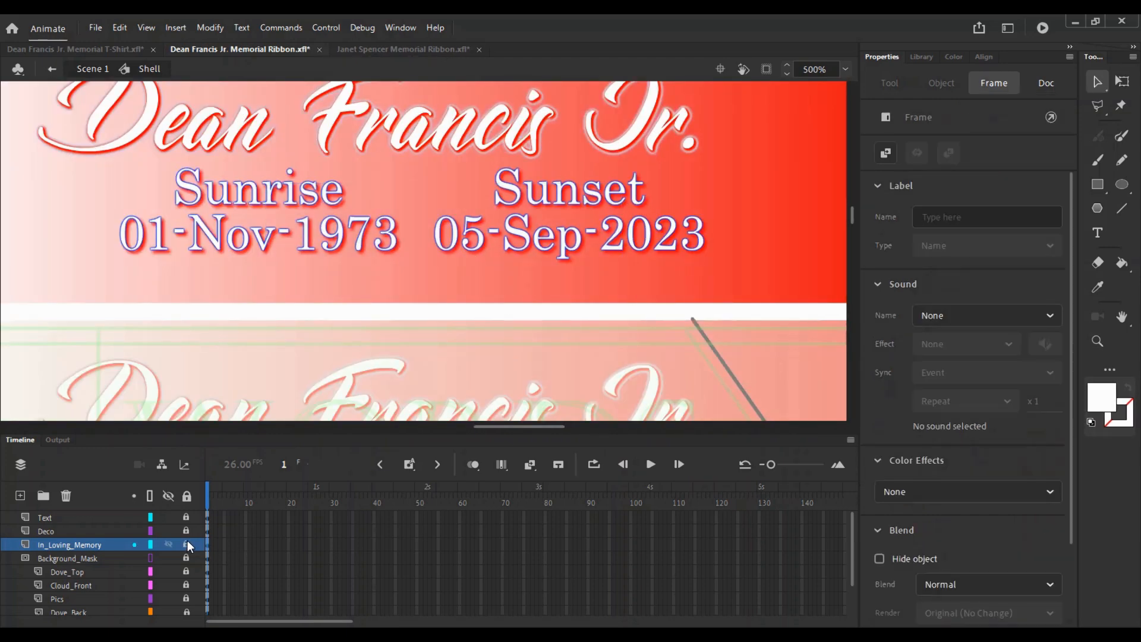
- Select the four Sunrise/Sunset date texts and enlarge them slightly with Free Transform
left_click_drag(633, 293, 266, 205)
key("q")
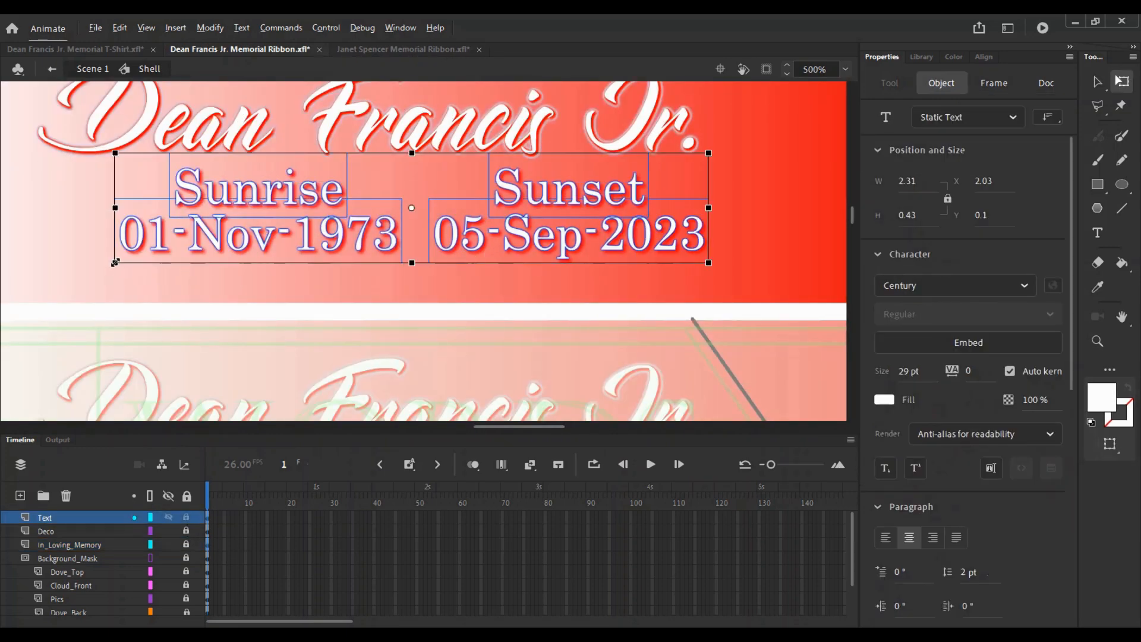
left_click_drag(114, 263, 94, 266)
key("z")
left_click(189, 223, "alt")
left_click_drag(359, 272, 291, 215)
key("v")
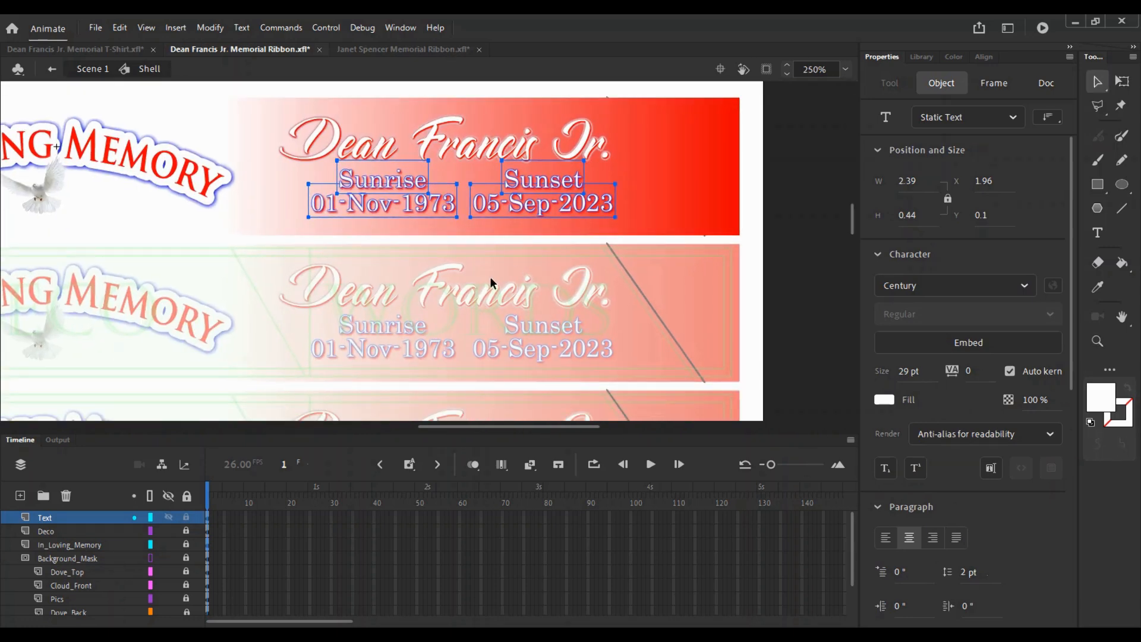
left_click_drag(286, 108, 350, 181)
left_click(631, 208)
left_click(612, 172)
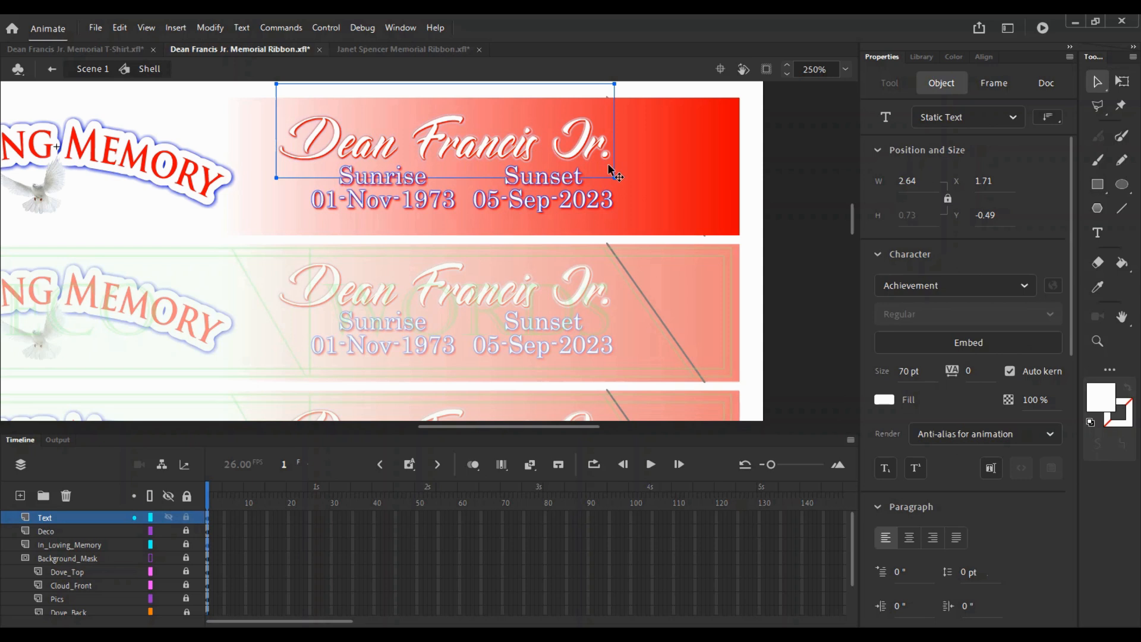
left_click_drag(1073, 246, 1068, 398)
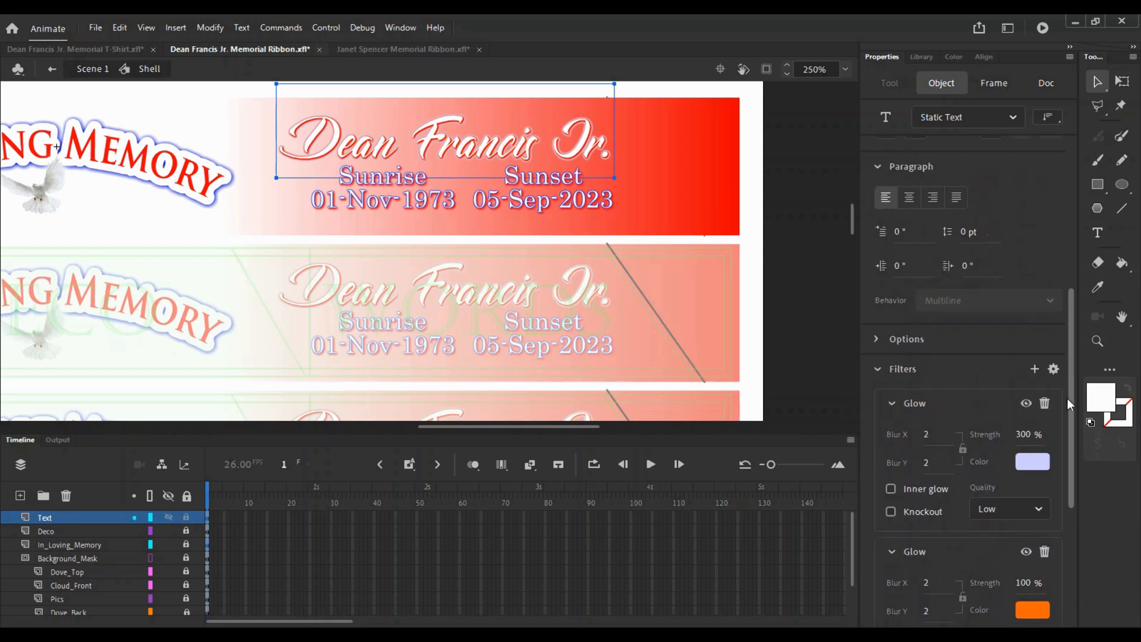
left_click(1054, 370)
left_click(992, 419)
left_click(1054, 370)
left_click(969, 418)
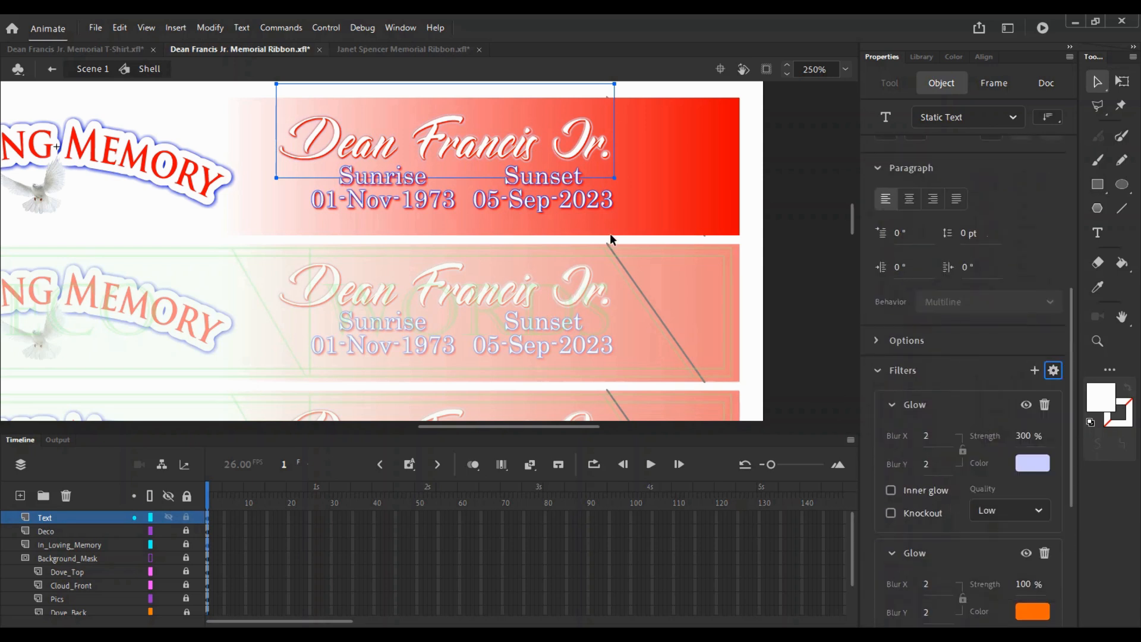
- Delete the date texts' drop shadow and glow, then paste the name's filters onto them
left_click_drag(619, 235, 348, 176)
scroll(1058, 383, "down", 2)
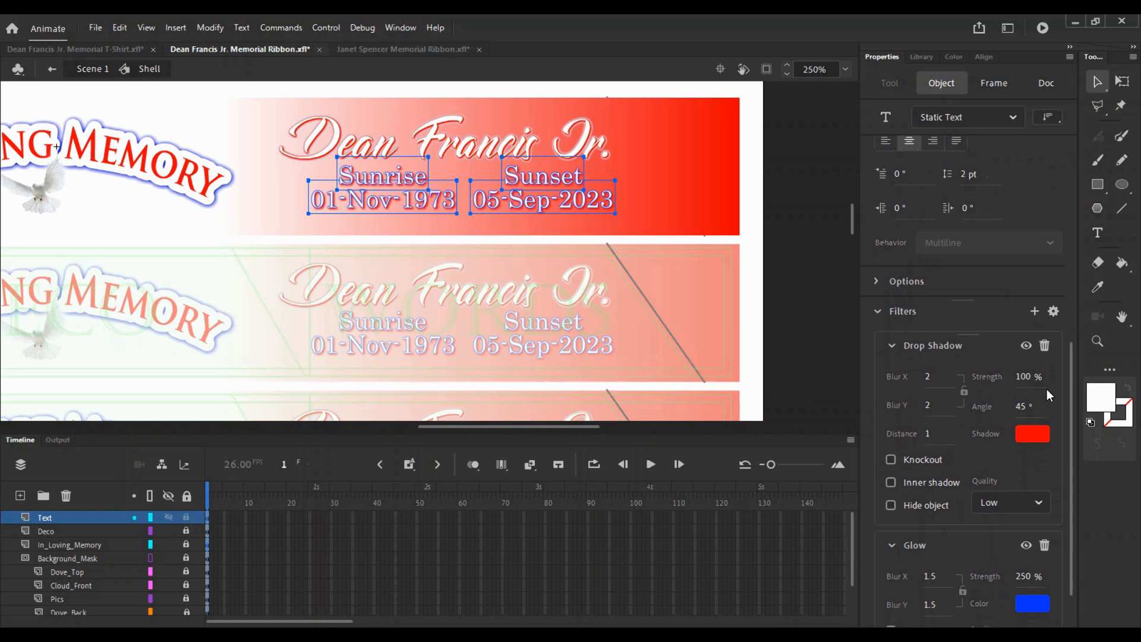
left_click(1045, 345)
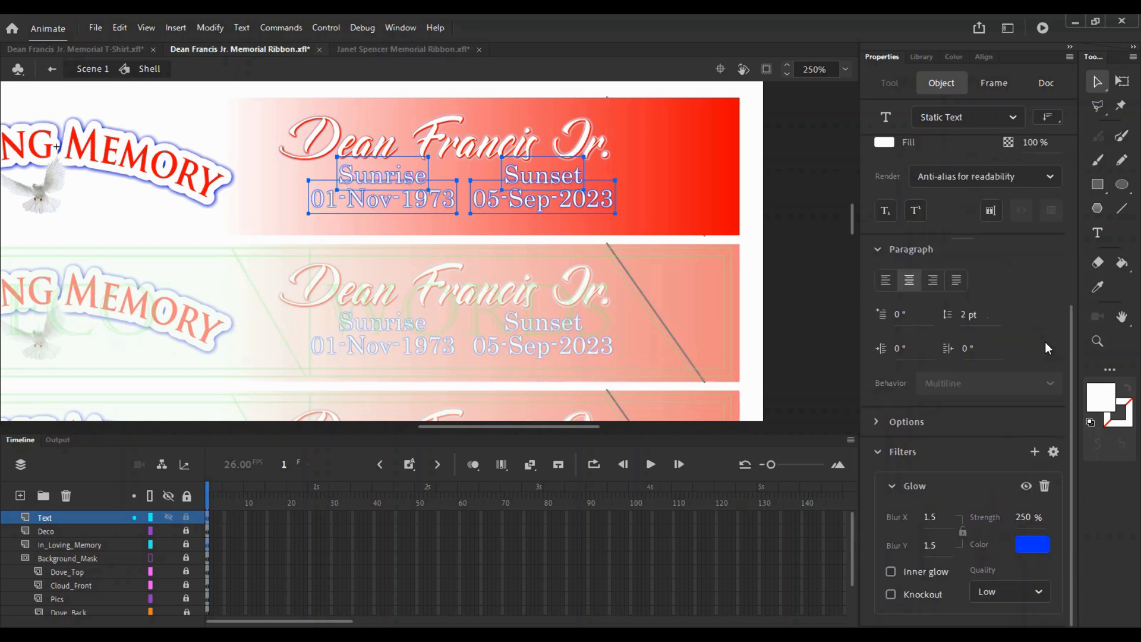
left_click(1045, 486)
left_click(1054, 580)
left_click(1011, 419)
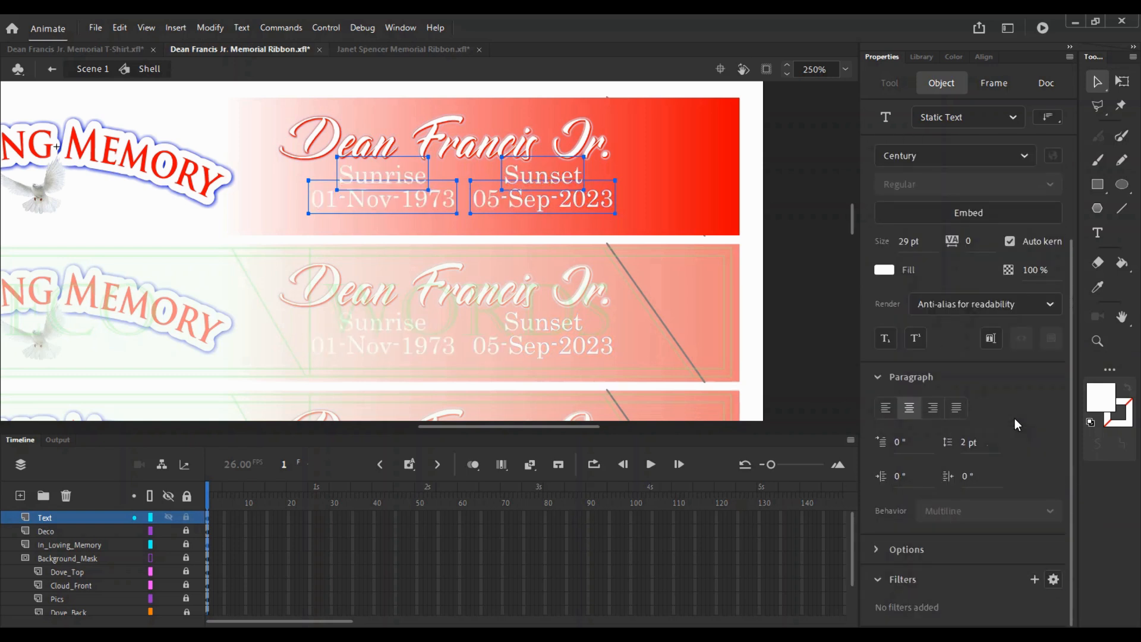
- Set the date texts' drop shadow to distance 0.5 and strength 100%
left_click(701, 216)
left_click_drag(634, 227, 355, 171)
left_click_drag(1071, 202, 953, 525)
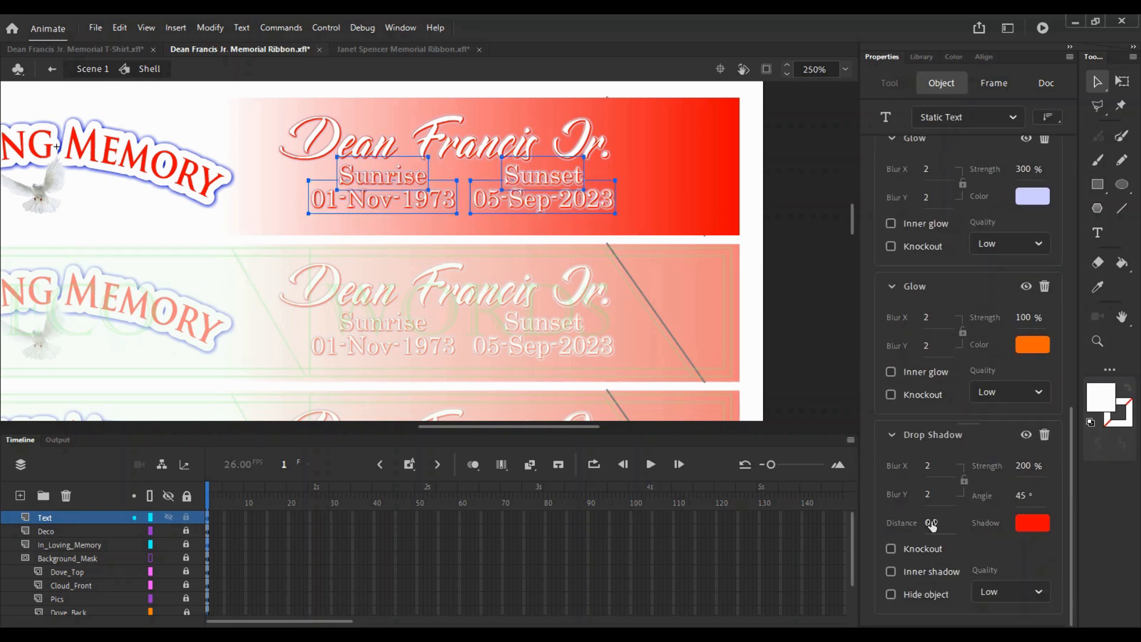
type(".25")
key("Return")
left_click(939, 522)
type(".5")
type("100")
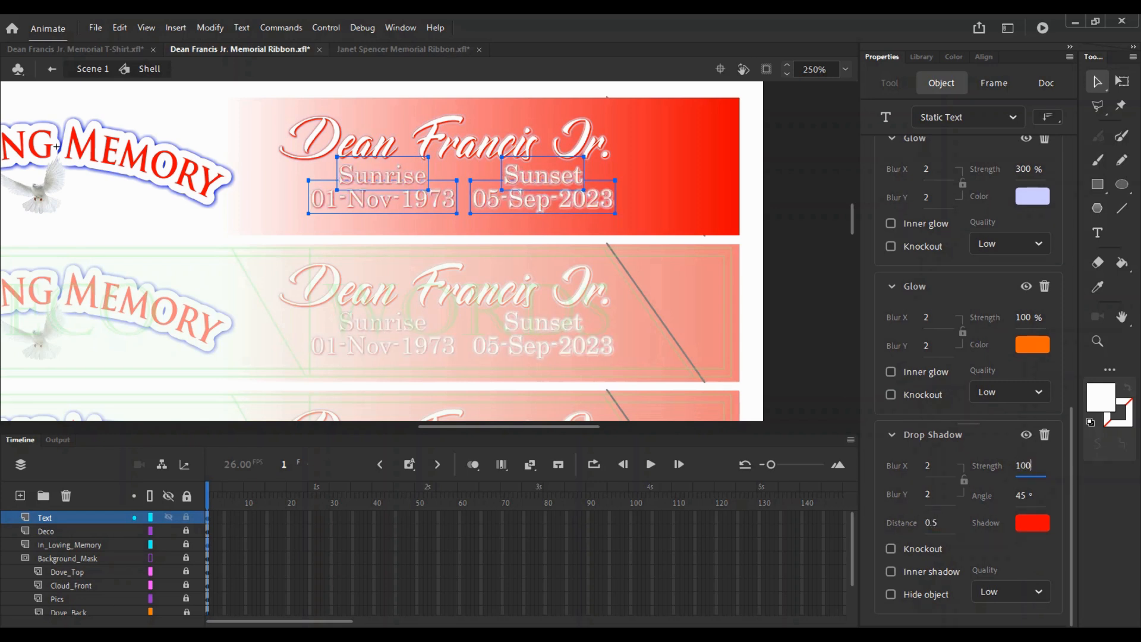
- Raise the upper glow's strength to 250% and make the lower glow blue
left_click(1019, 170)
type("100")
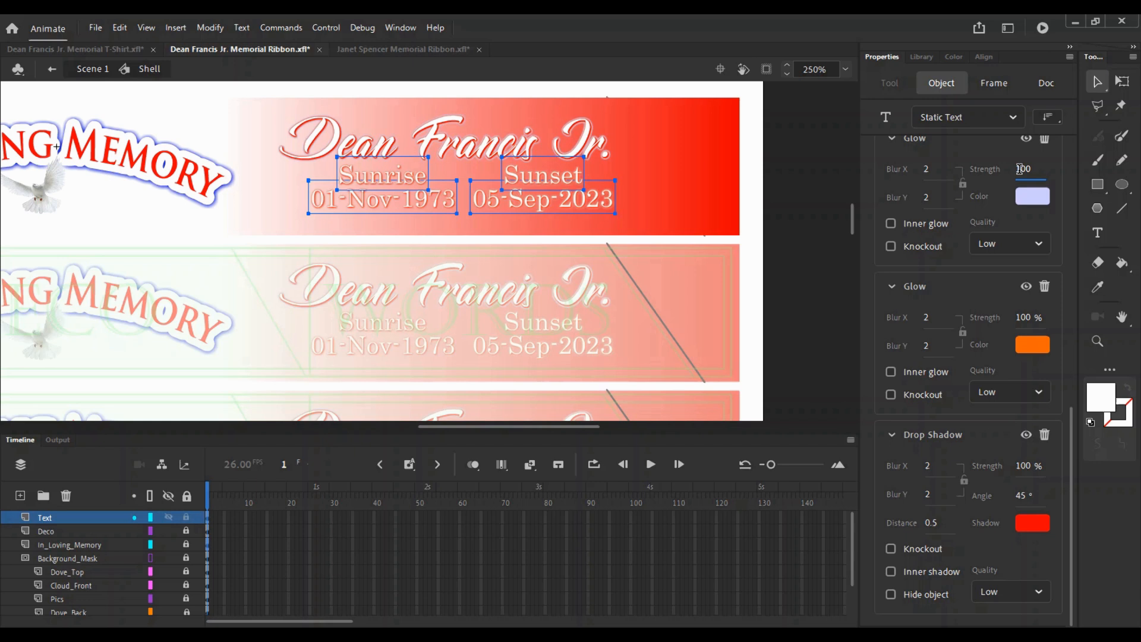
key("BackSpace")
key("BackSpace")
key("BackSpace")
type("2")
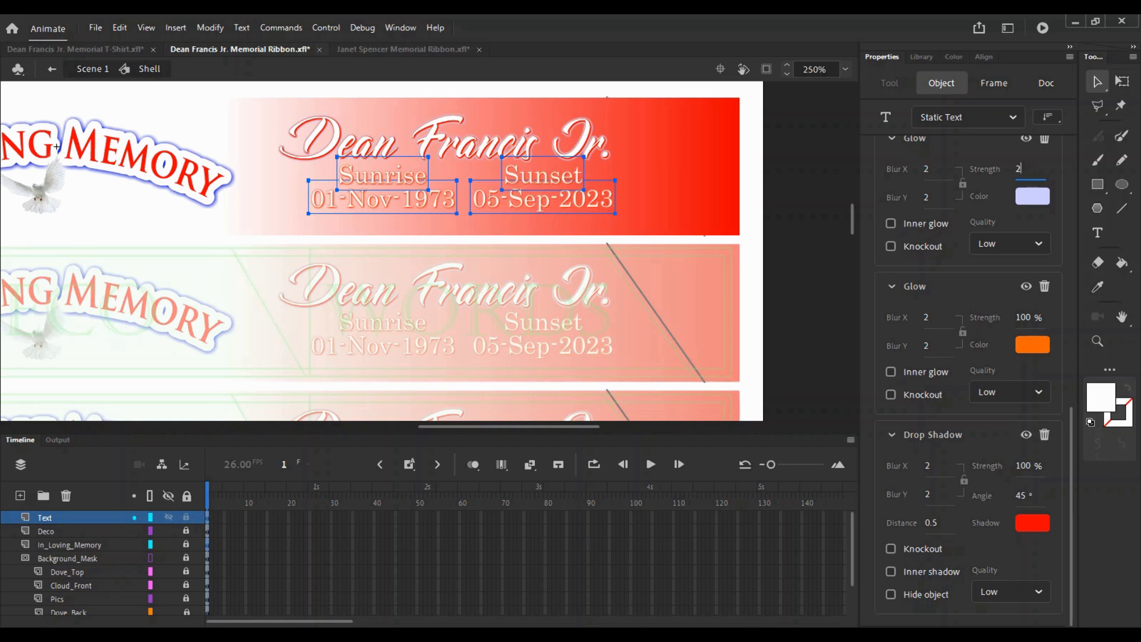
type("50")
key("Return")
left_click(1034, 346)
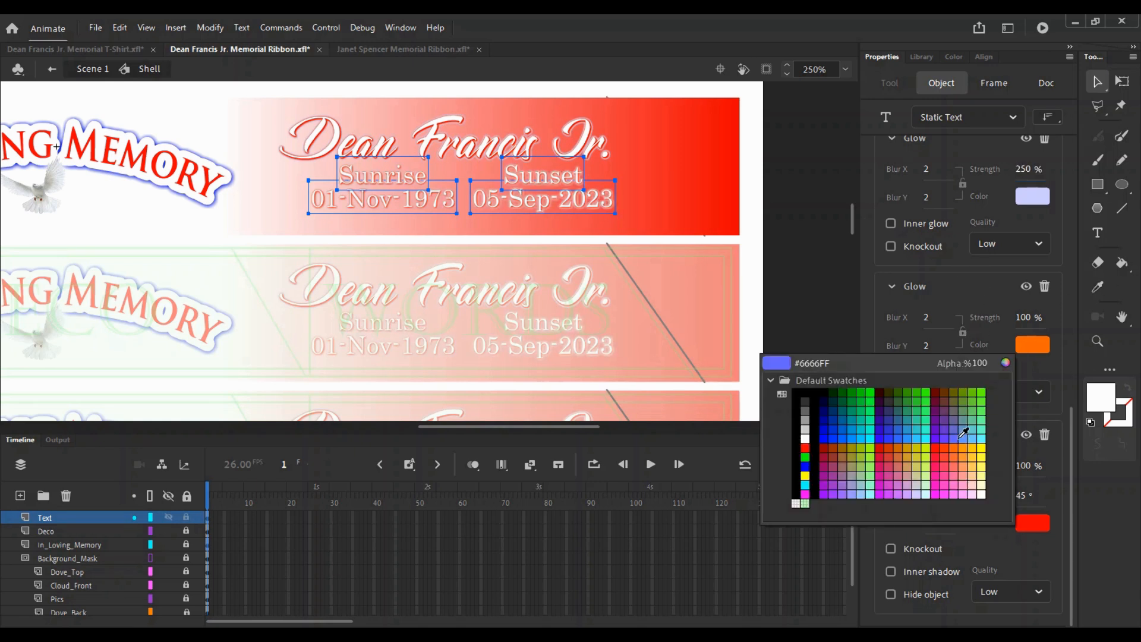
left_click(897, 440)
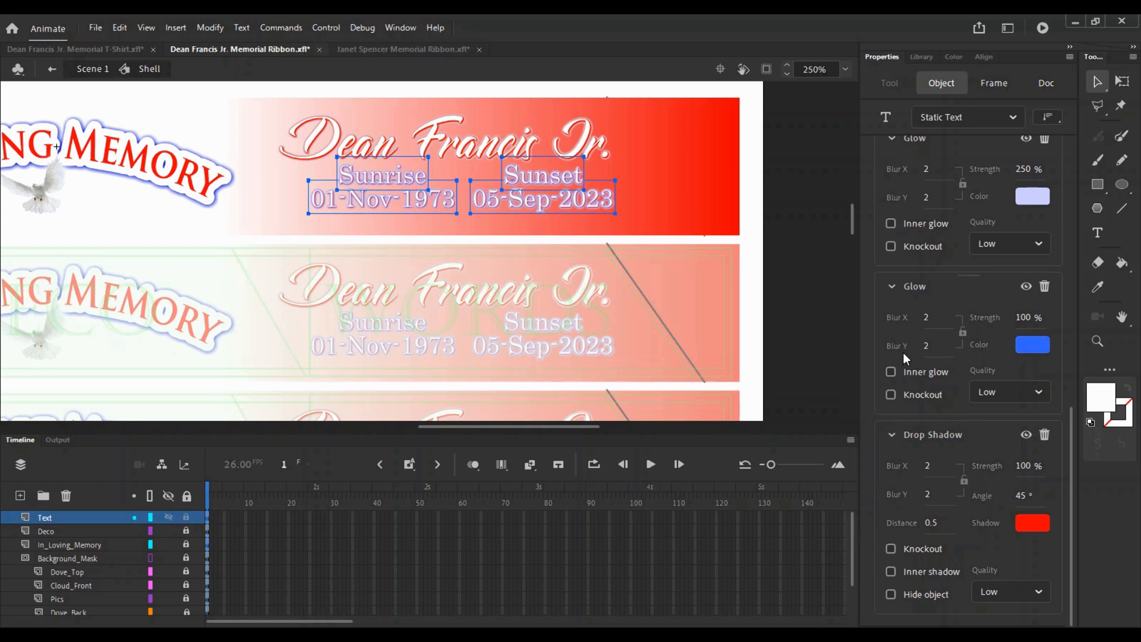
- Try yellow and purple for the upper glow before settling on light blue, keeping the lower glow blue
left_click(1035, 206)
left_click(981, 305)
left_click(1029, 198)
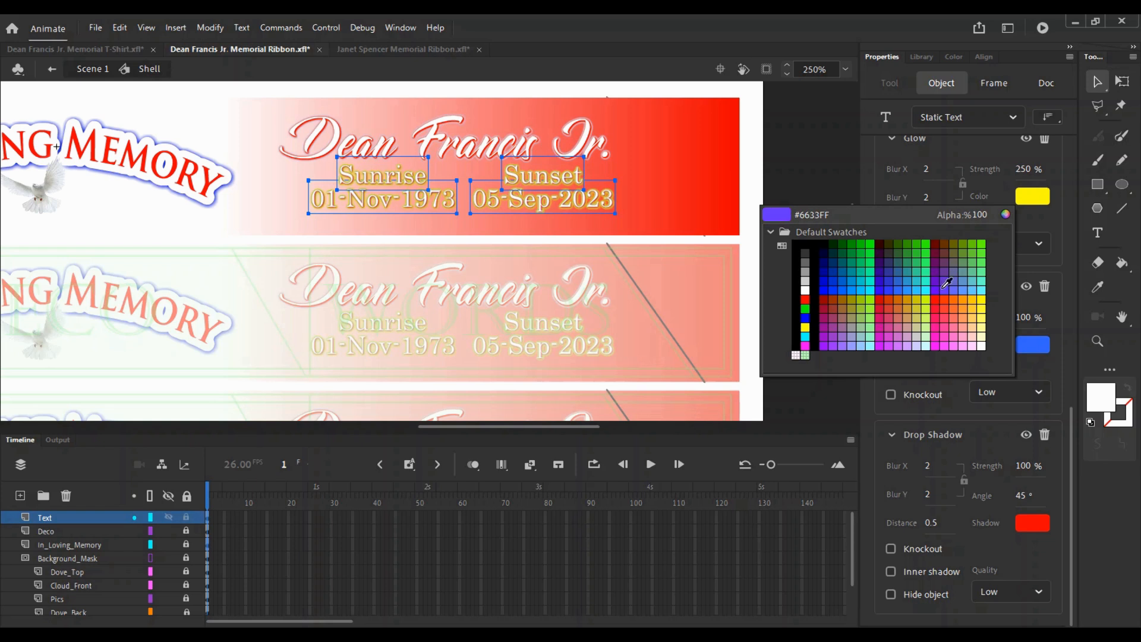
left_click(944, 286)
left_click(1035, 200)
left_click(954, 288)
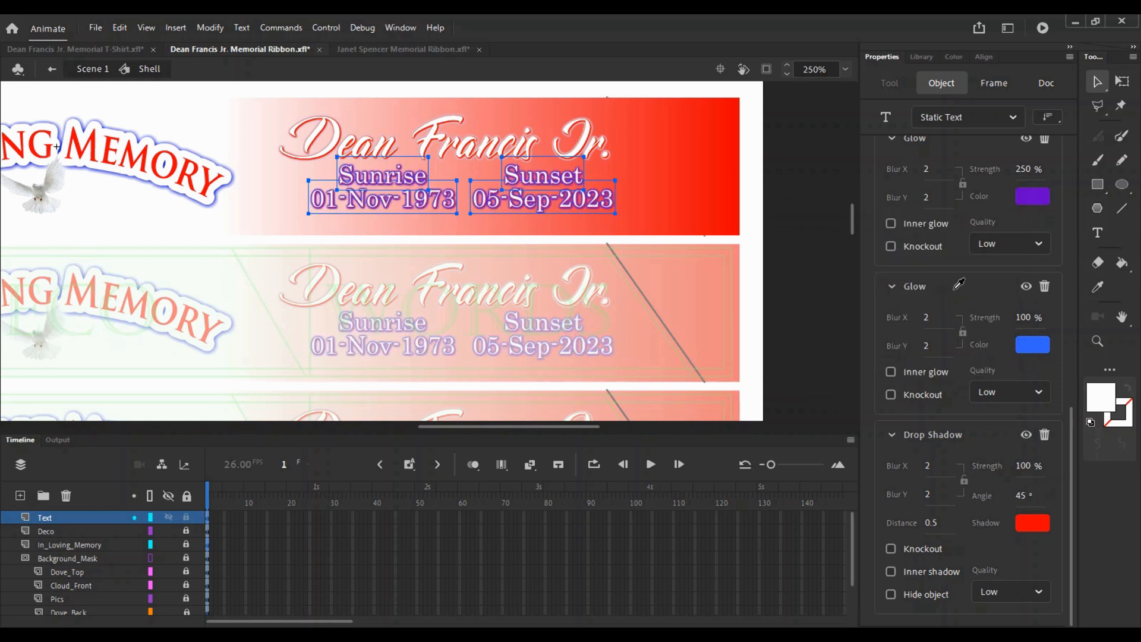
left_click(1034, 196)
left_click(965, 291)
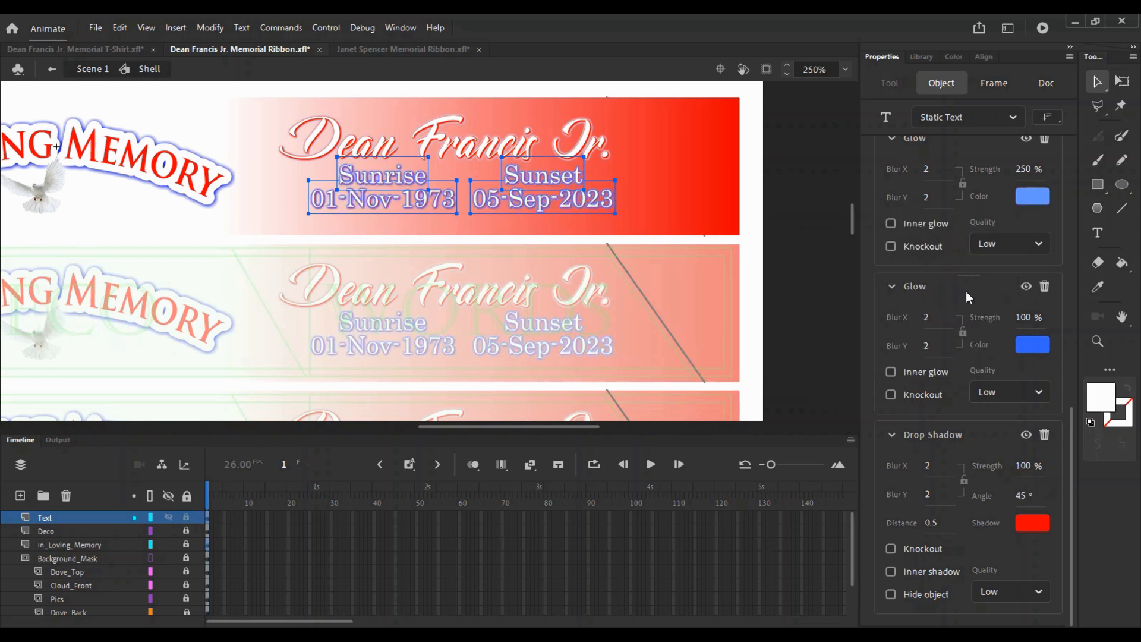
left_click(1034, 345)
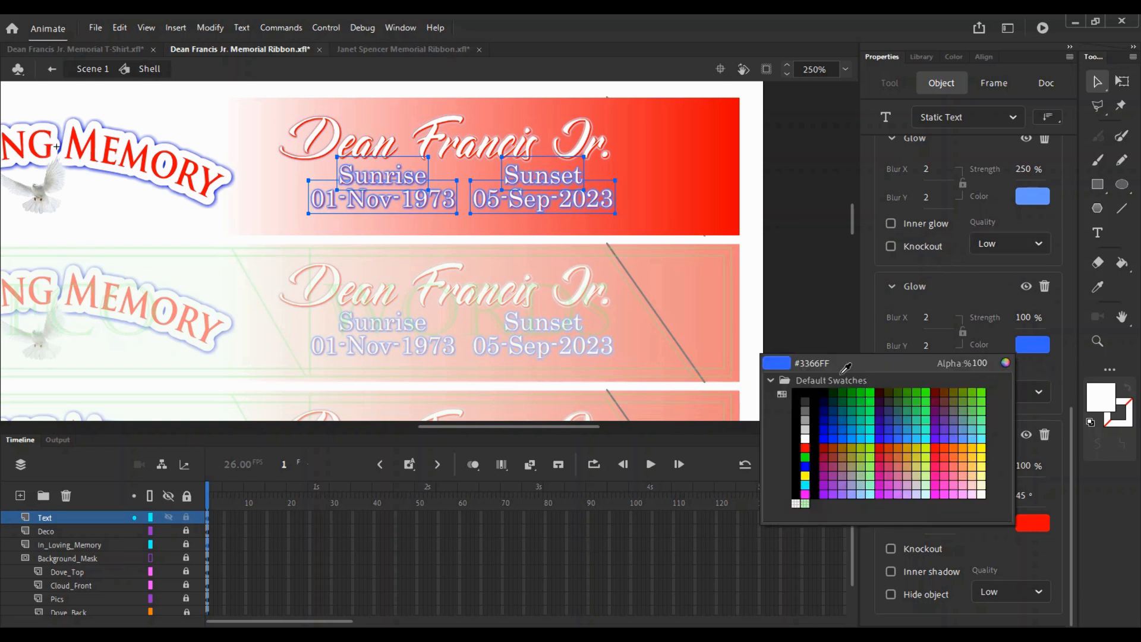
left_click(826, 425)
key("ctrl+z")
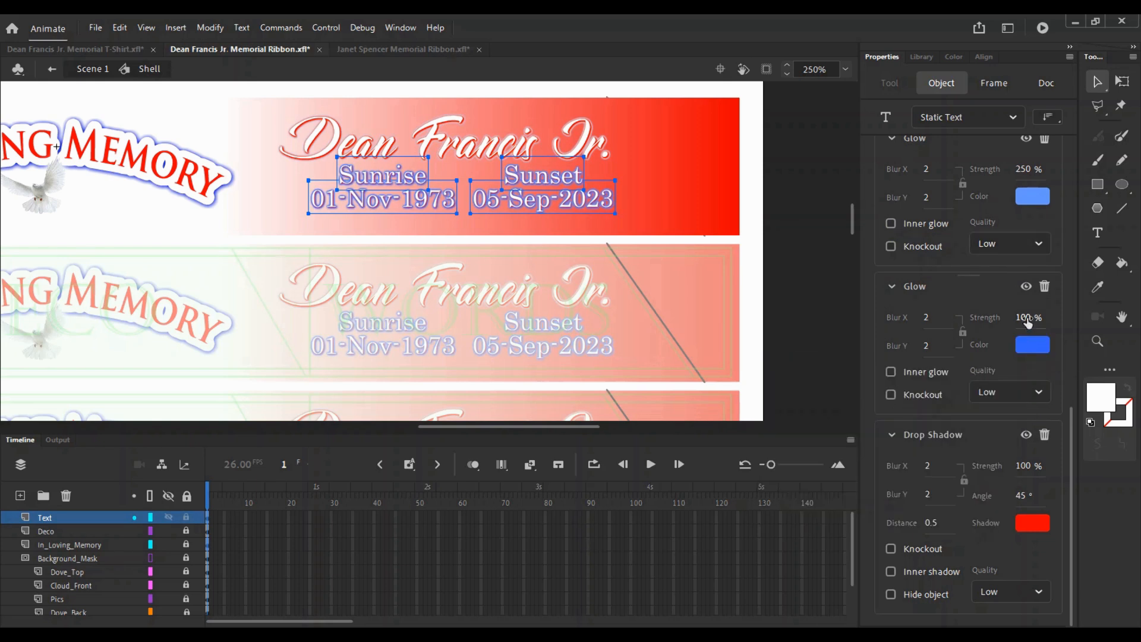
left_click(654, 166)
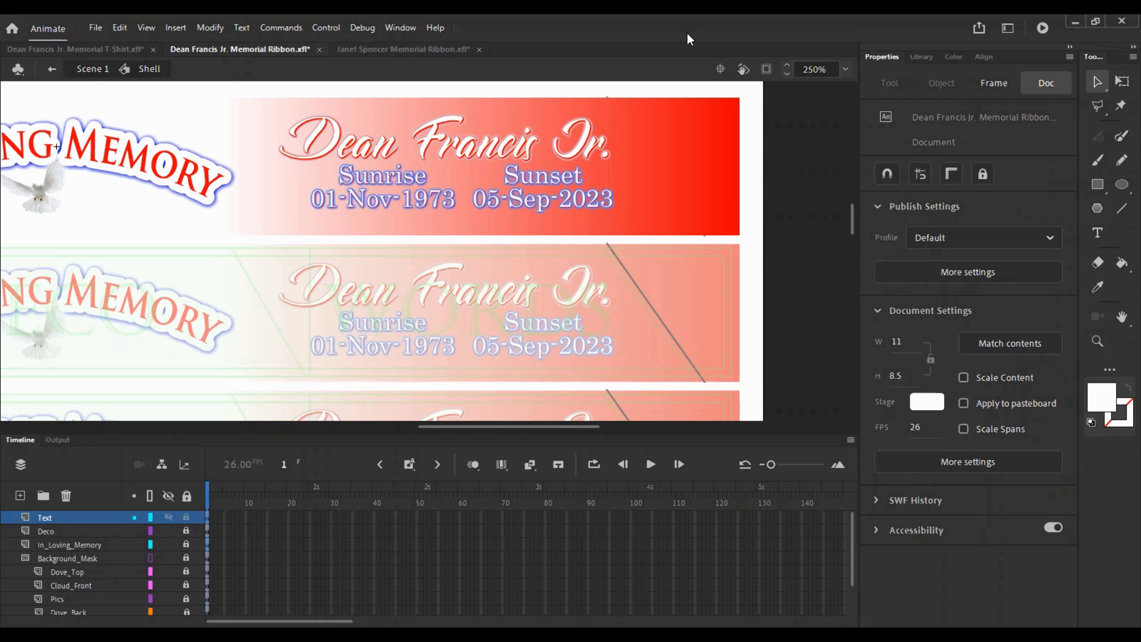
- Copy the birth date from the T-shirt document and undo the oversized paste on the ribbon
left_click(76, 50)
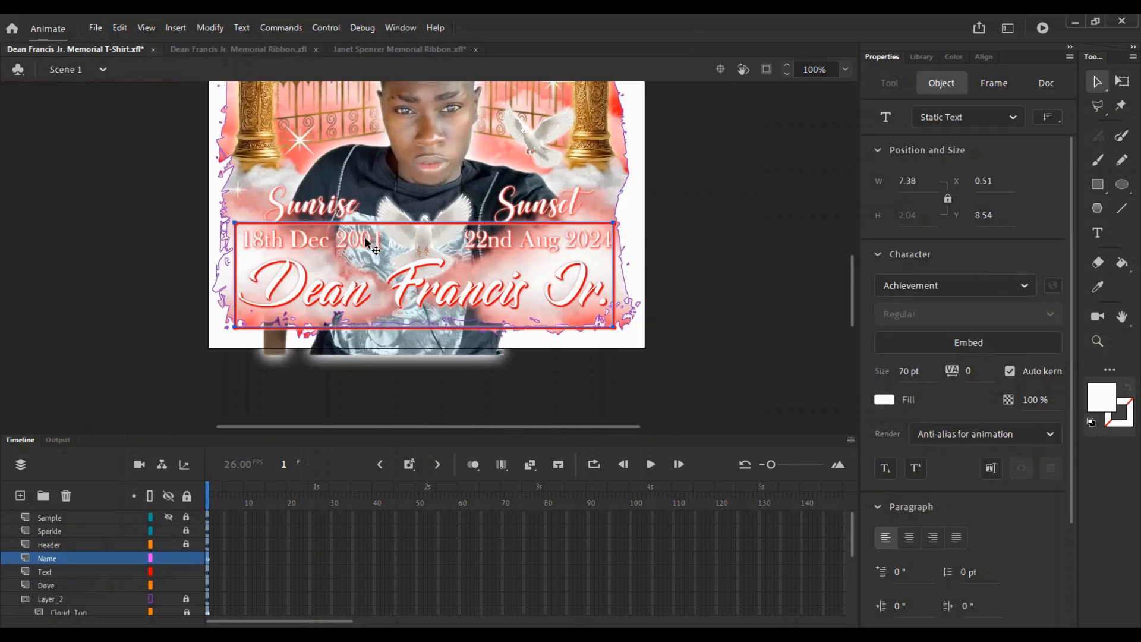
left_click(355, 227)
left_click(352, 235)
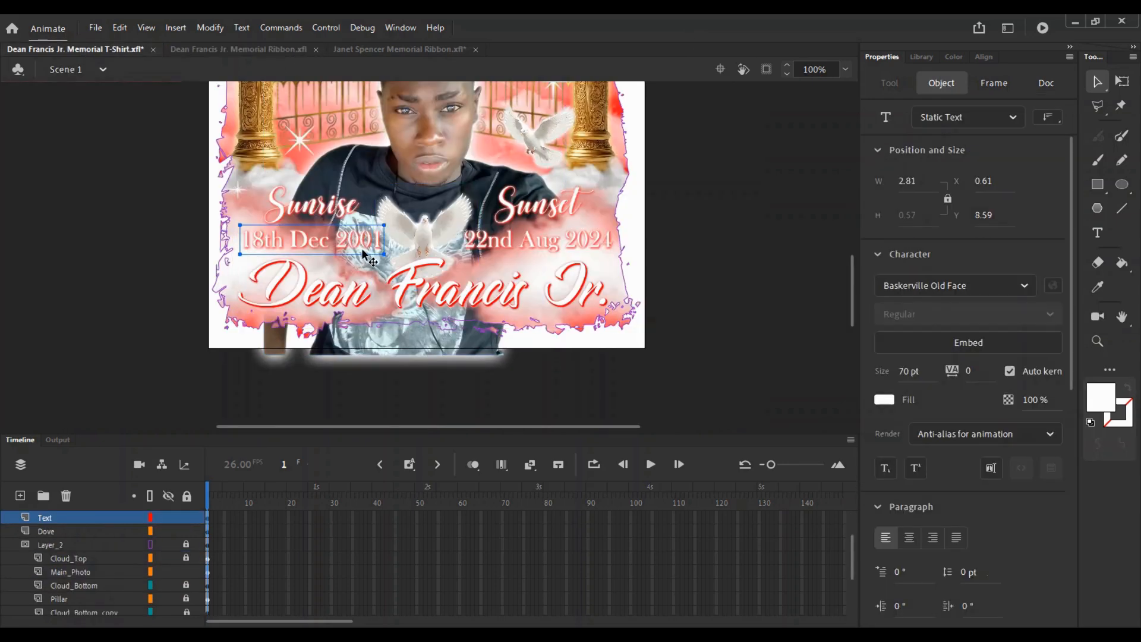
double_click(368, 240)
key("ctrl+a")
key("ctrl+c")
key("Escape")
left_click(370, 52)
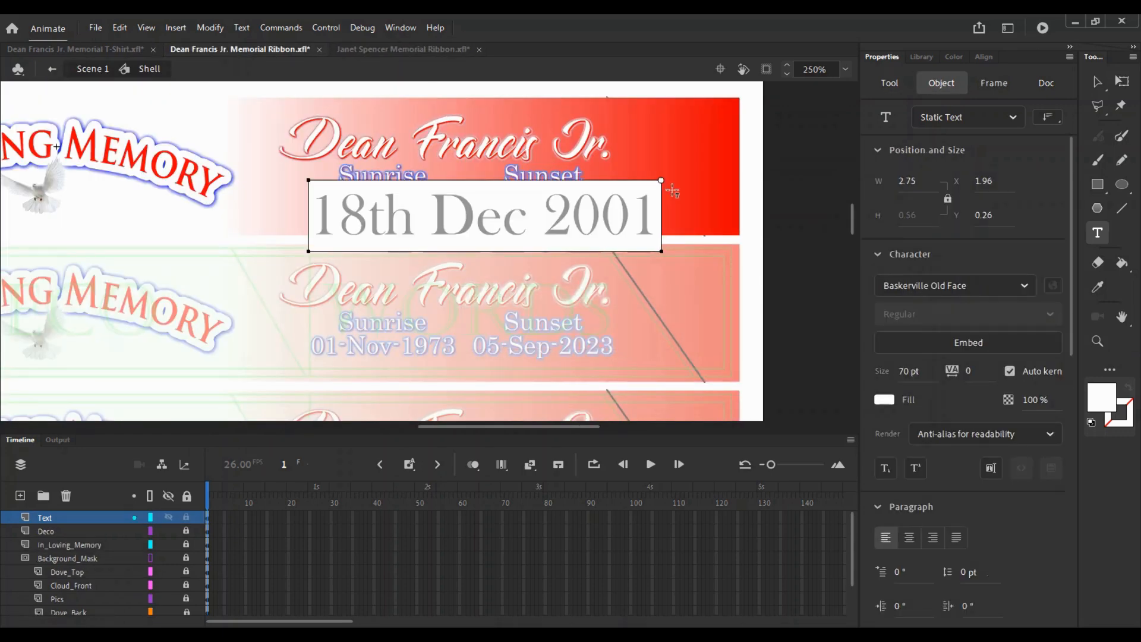
key("ctrl+z")
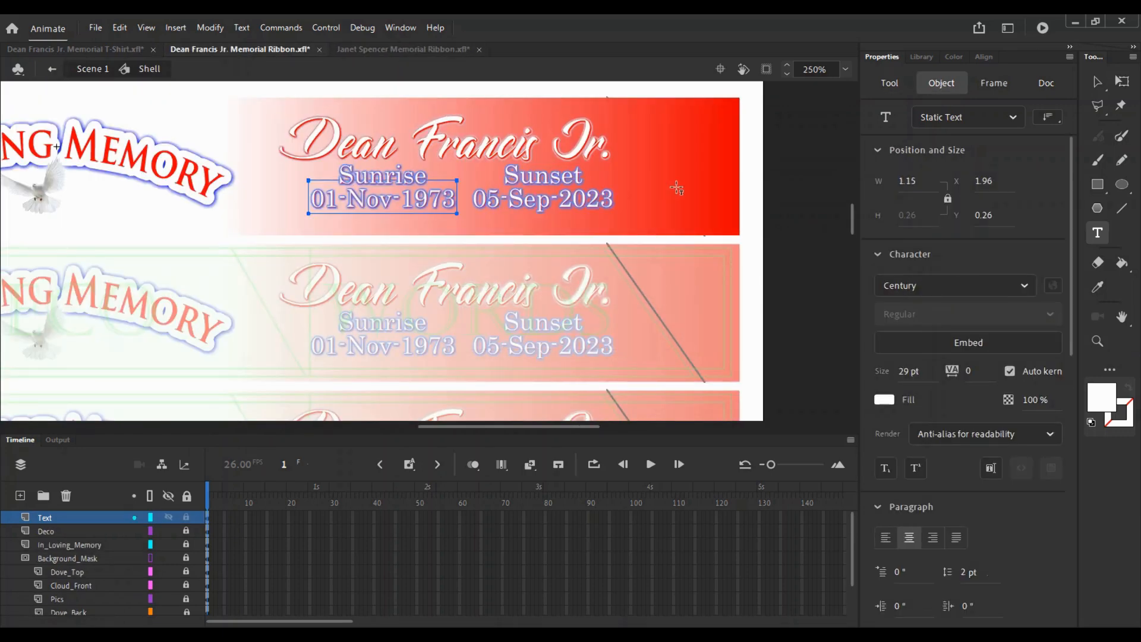
key("super")
type("note")
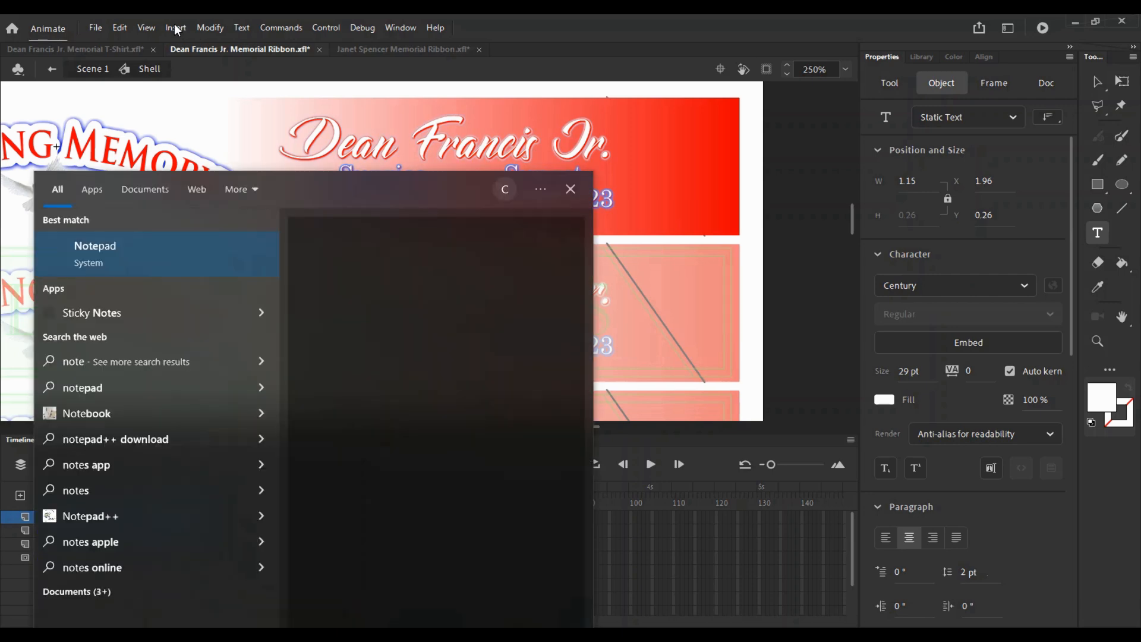
left_click(121, 258)
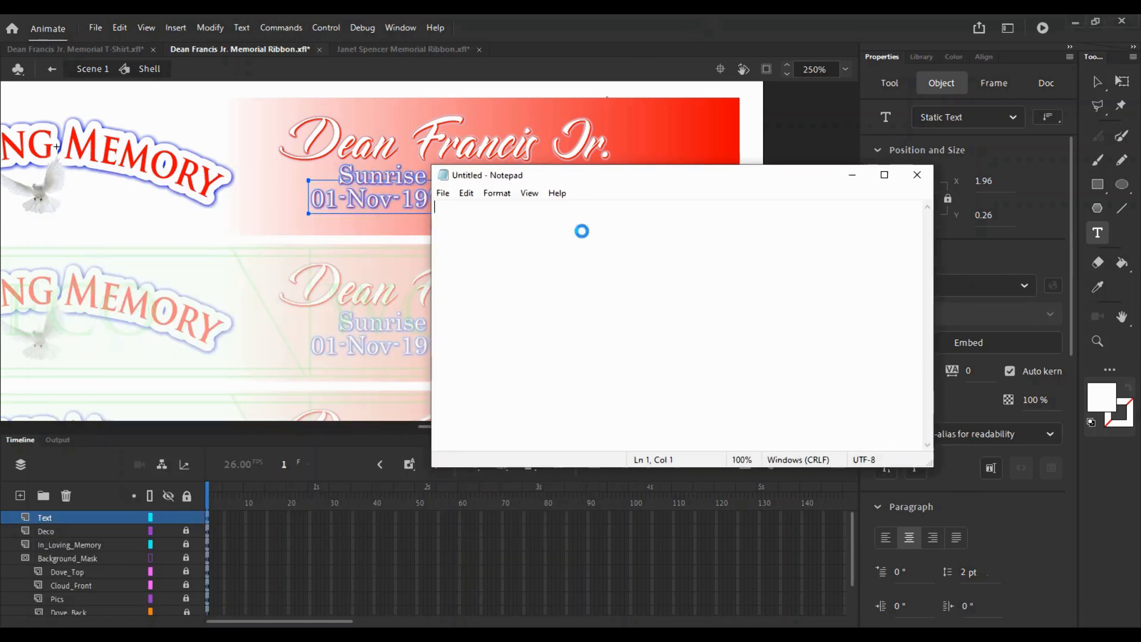
key("ctrl+v")
key("ctrl+a")
key("ctrl+c")
left_click(426, 197)
key("ctrl+a")
key("ctrl+v")
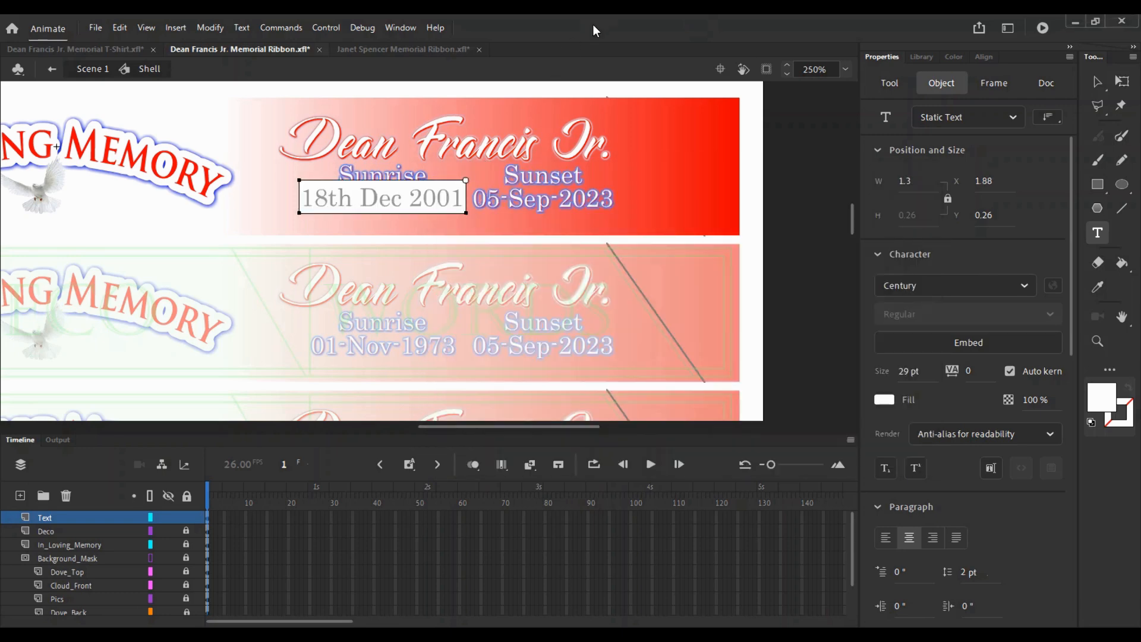
left_click(765, 120)
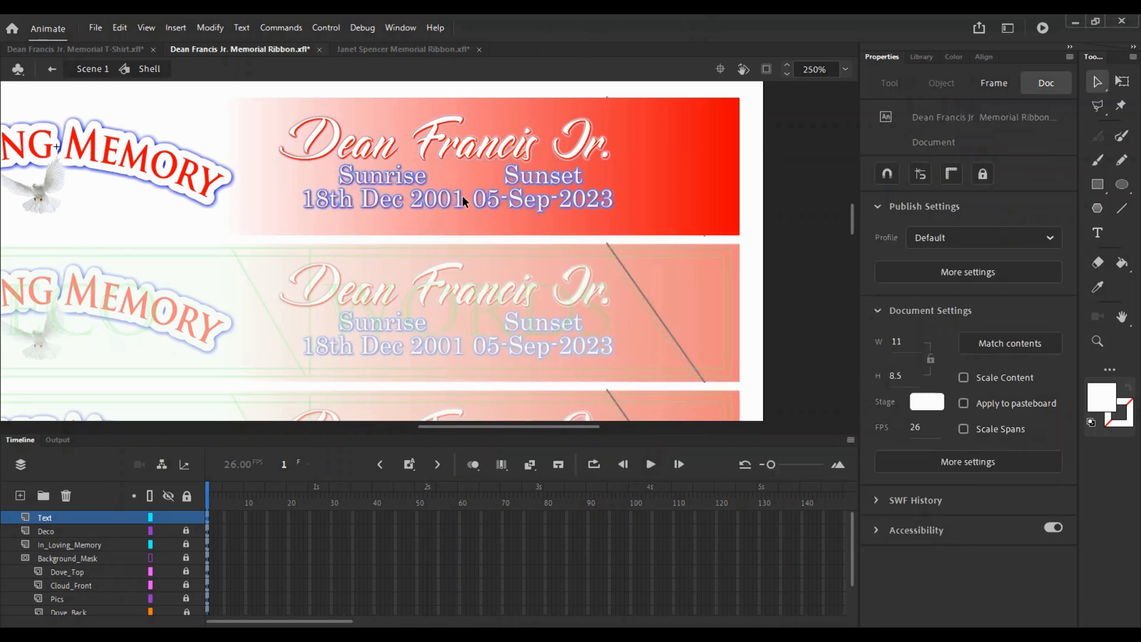
- Copy the 22nd Aug 2024 date from the T-shirt document via Notepad
left_click(114, 47)
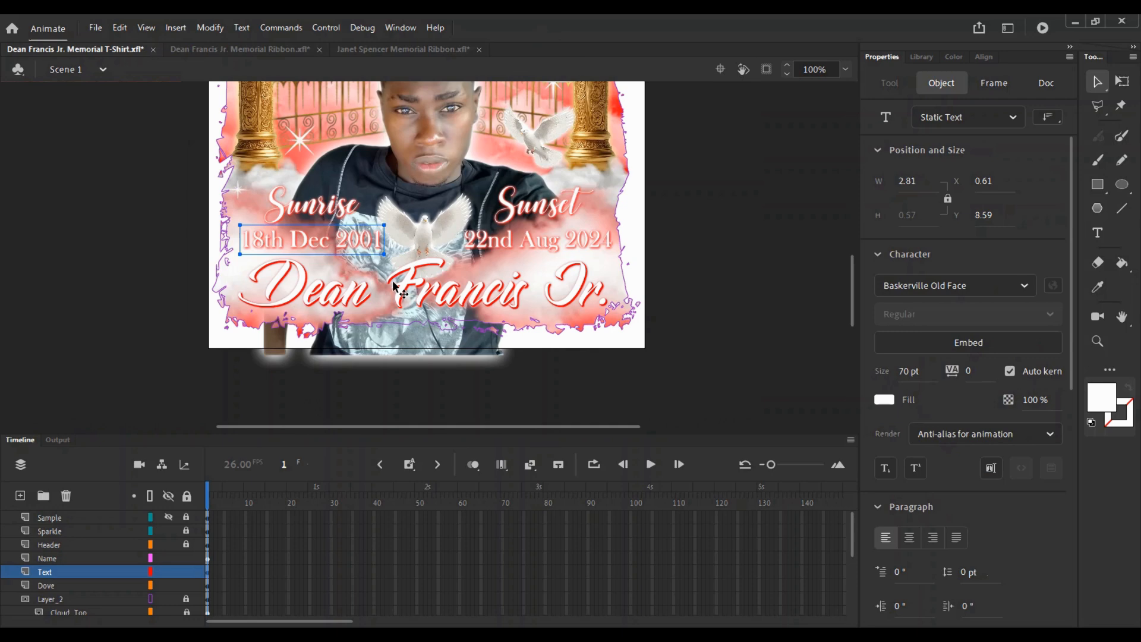
double_click(531, 248)
key("ctrl+a")
key("ctrl+c")
key("alt+Tab")
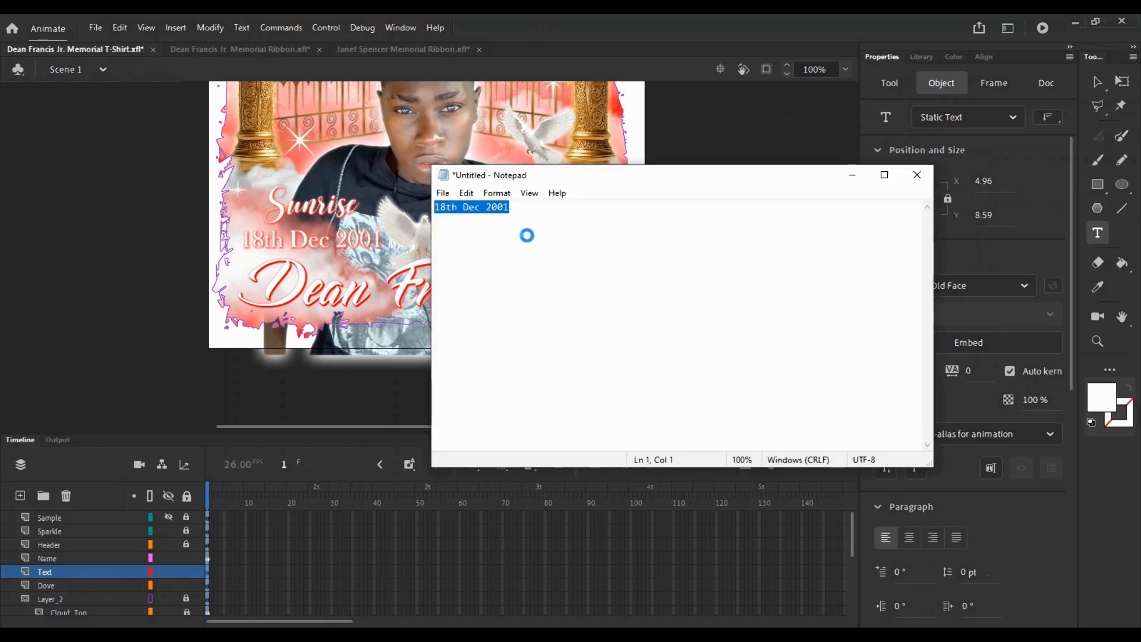
key("ctrl+v")
key("ctrl+a")
key("alt+Tab")
- Replace the ribbon's 05-Sep-2023 sunset date with 22nd Aug 2024 and nudge the Sunrise block left
left_click(240, 49)
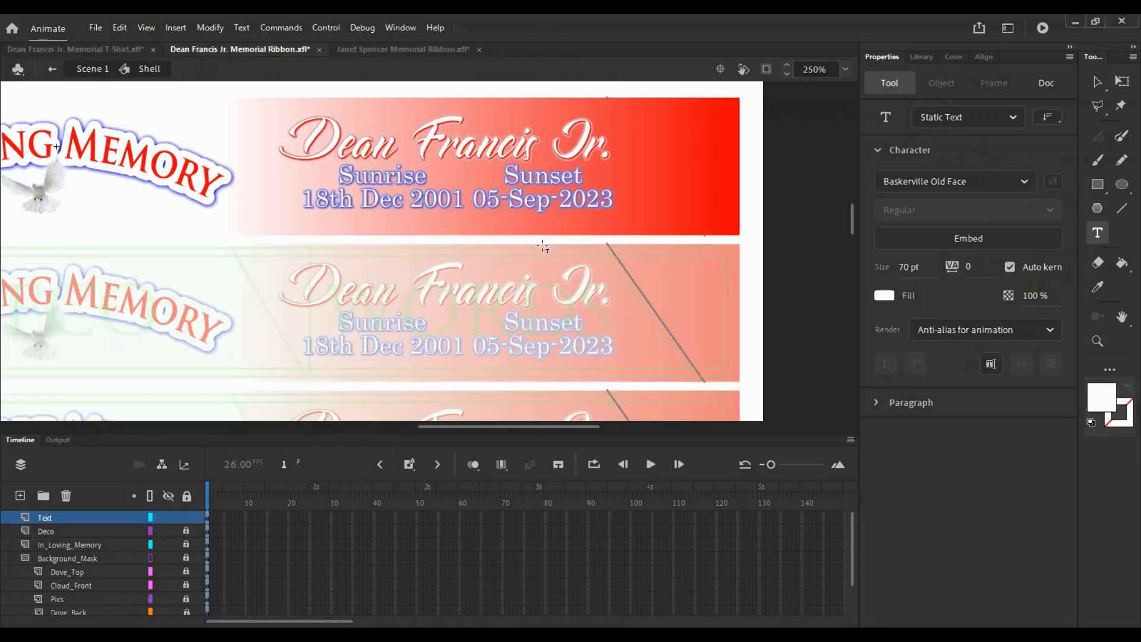
left_click(541, 199)
key("ctrl+a")
key("ctrl+v")
left_click(559, 221)
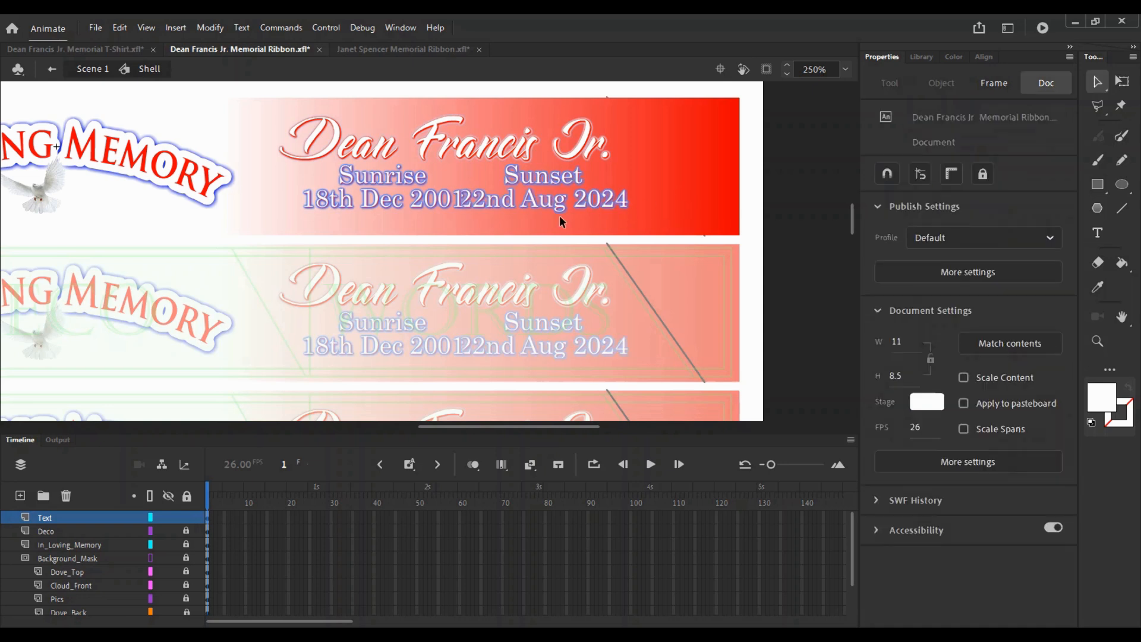
left_click_drag(368, 179, 368, 178)
key("Left")
key("Left")
key("Left")
key("Left")
key("Left")
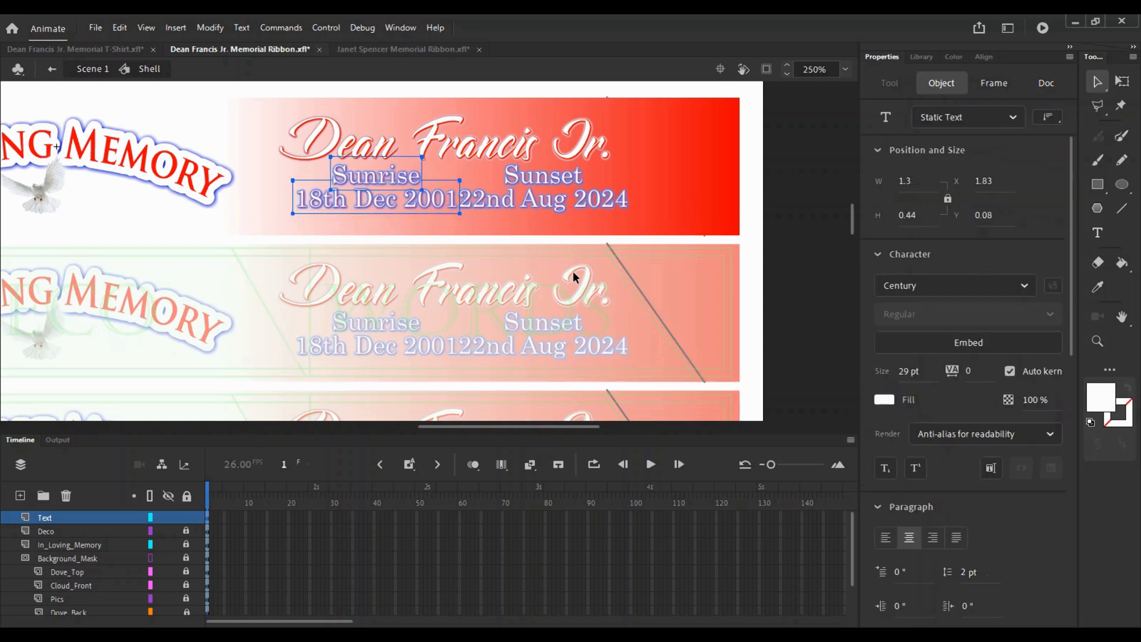
- Nudge the Sunset block right and centre Sunrise over 18th Dec 2001
left_click_drag(534, 180, 534, 180)
key("Right")
key("Right")
key("Right")
key("Right")
key("Right")
key("Right")
key("Right")
key("Right")
key("Right")
key("Right")
key("Right")
key("Right")
key("Right")
key("Right")
key("Right")
key("Right")
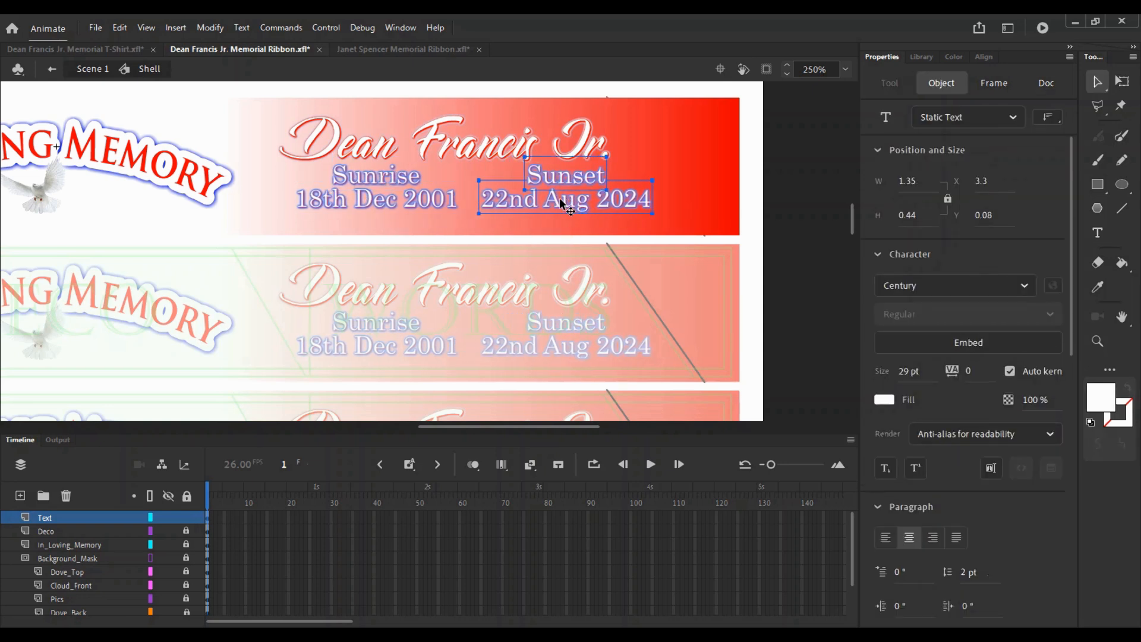
key("ctrl+k")
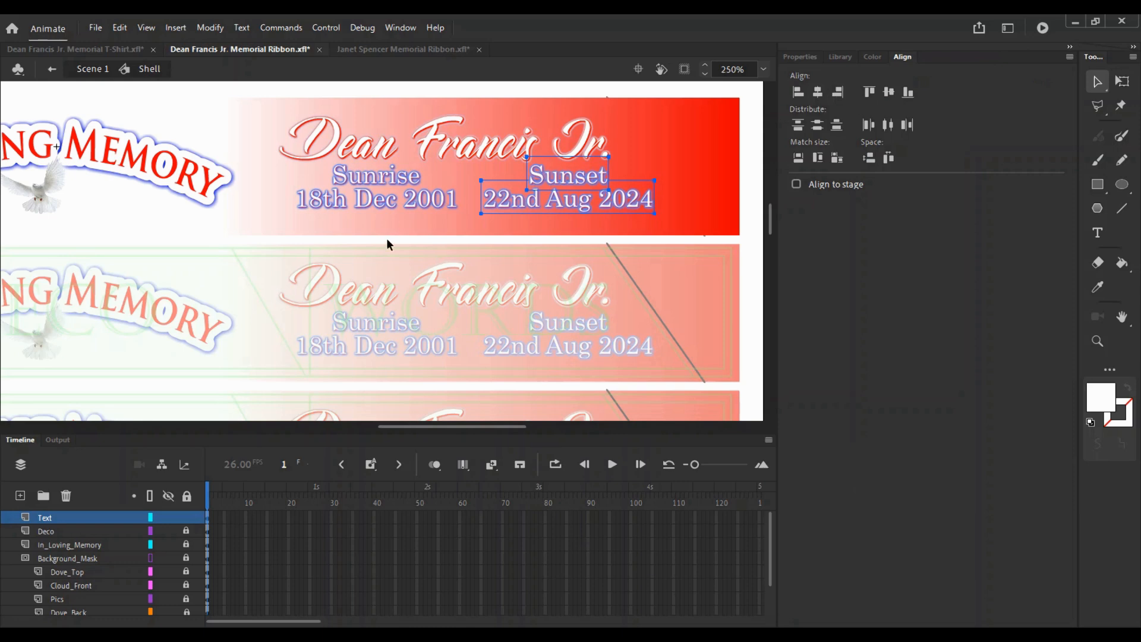
left_click_drag(346, 241, 384, 178)
left_click(818, 92)
left_click(422, 247)
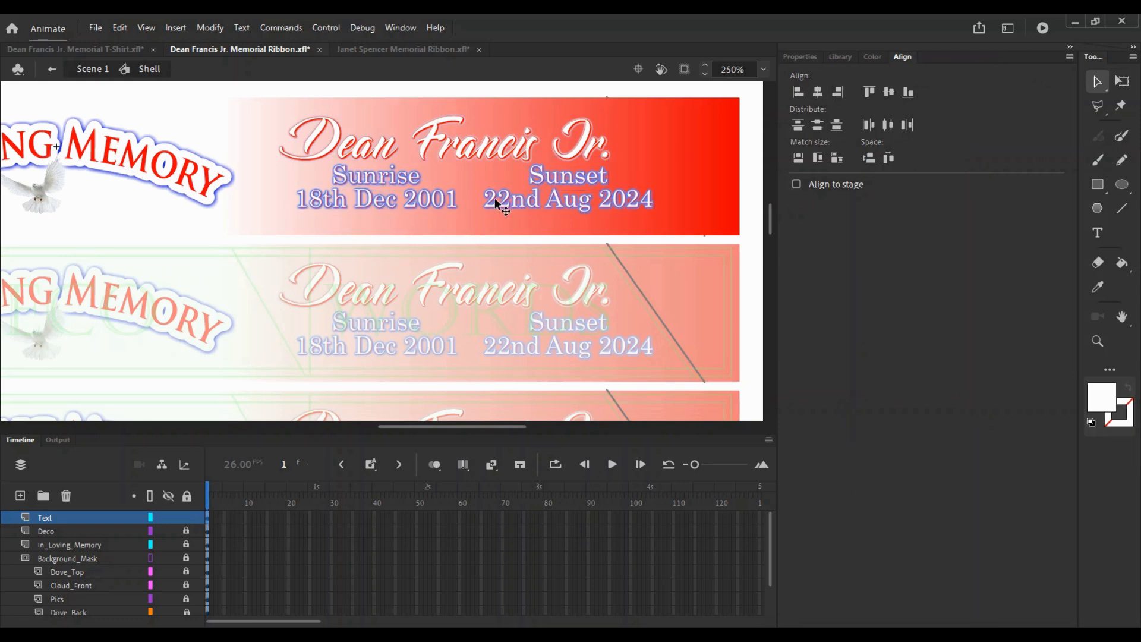
key("z")
left_click(458, 177, "alt")
left_click_drag(358, 291, 528, 218)
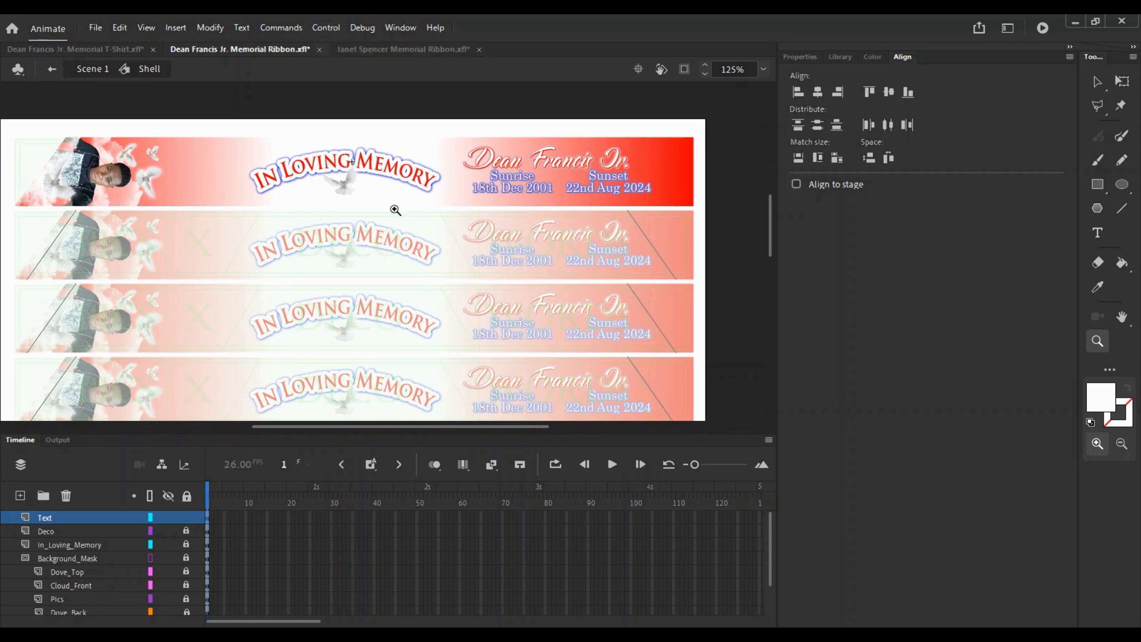
left_click(404, 49)
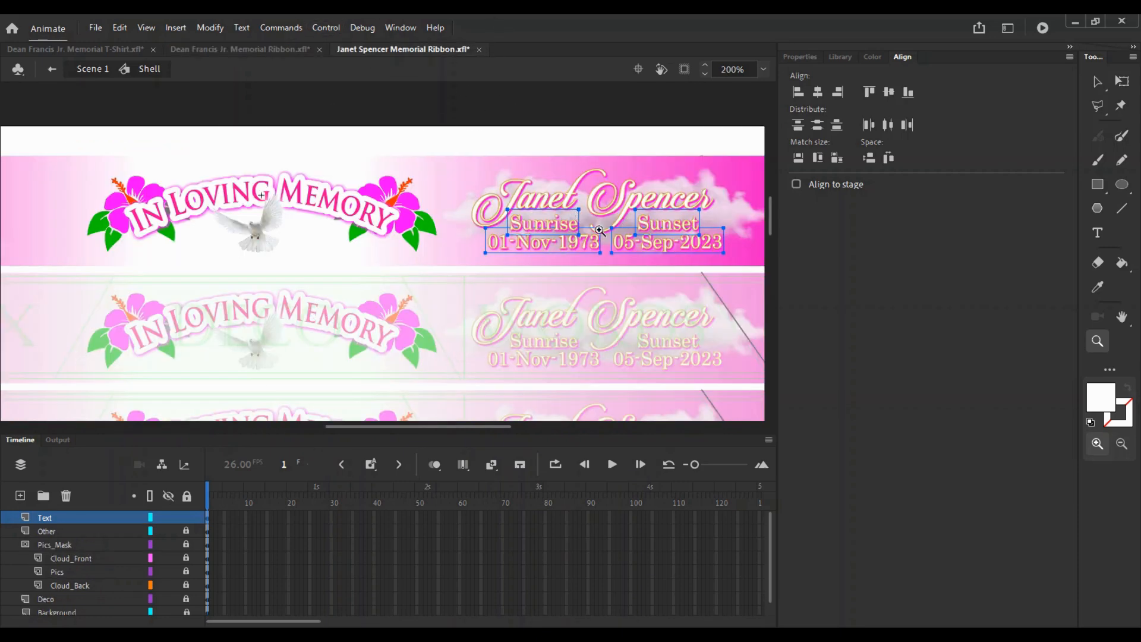
left_click_drag(599, 232, 600, 152)
left_click(511, 200, "alt")
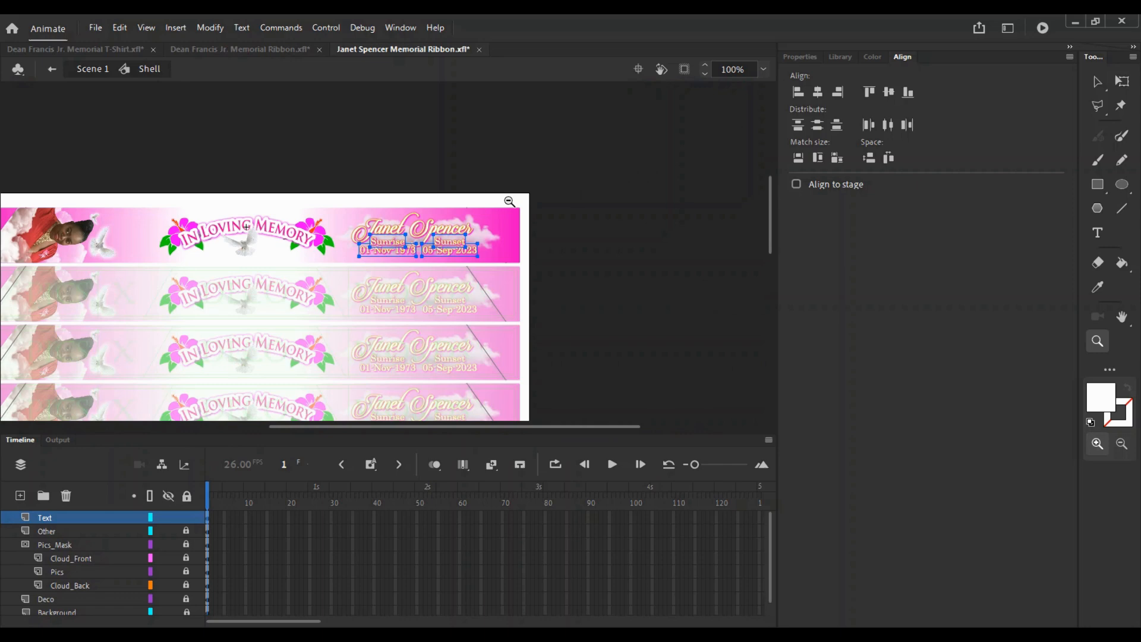
left_click(253, 49)
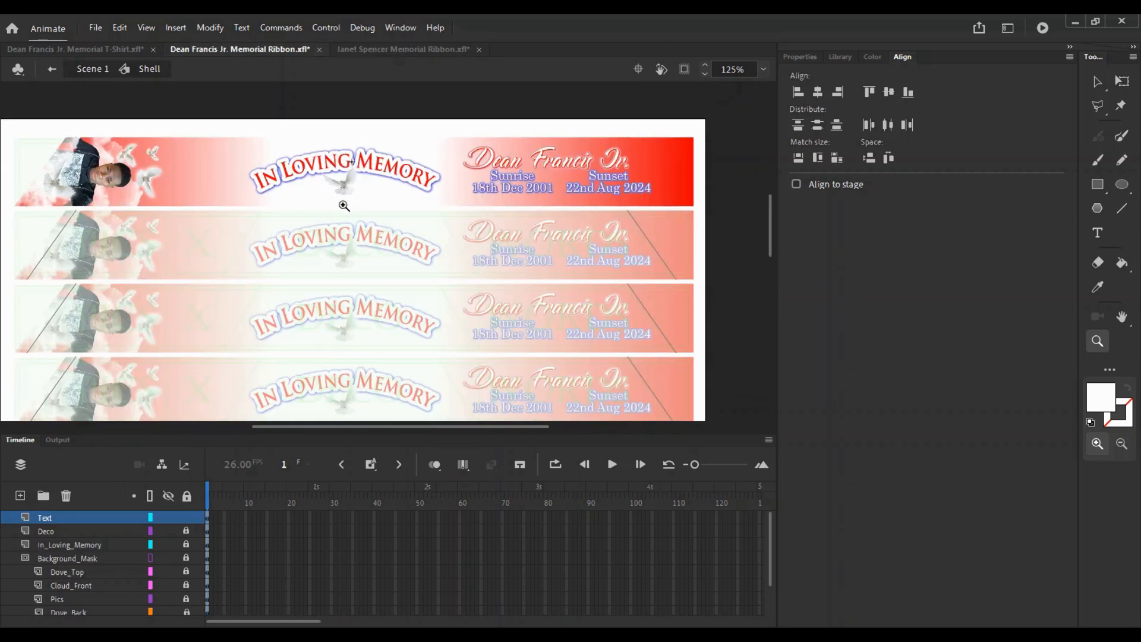
double_click(380, 235, "ctrl")
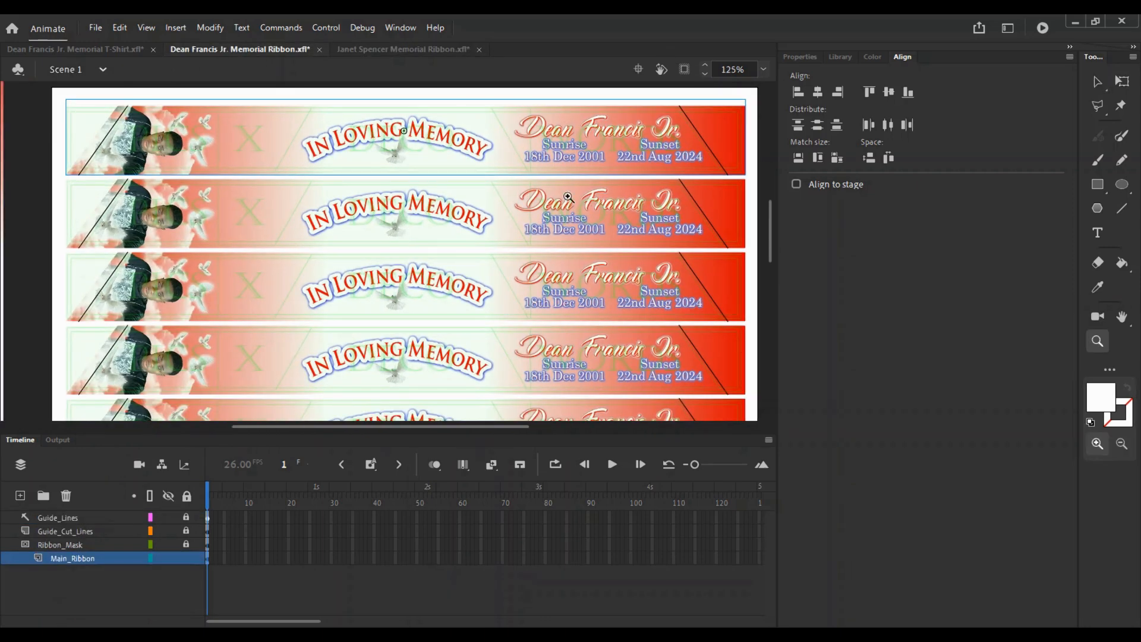
left_click(568, 196)
left_click_drag(363, 283, 720, 243)
left_click(308, 282, "alt")
left_click(307, 282, "alt")
left_click_drag(304, 280, 301, 316)
left_click(302, 322)
left_click(370, 255)
left_click(410, 239, "alt")
left_click(410, 239, "alt")
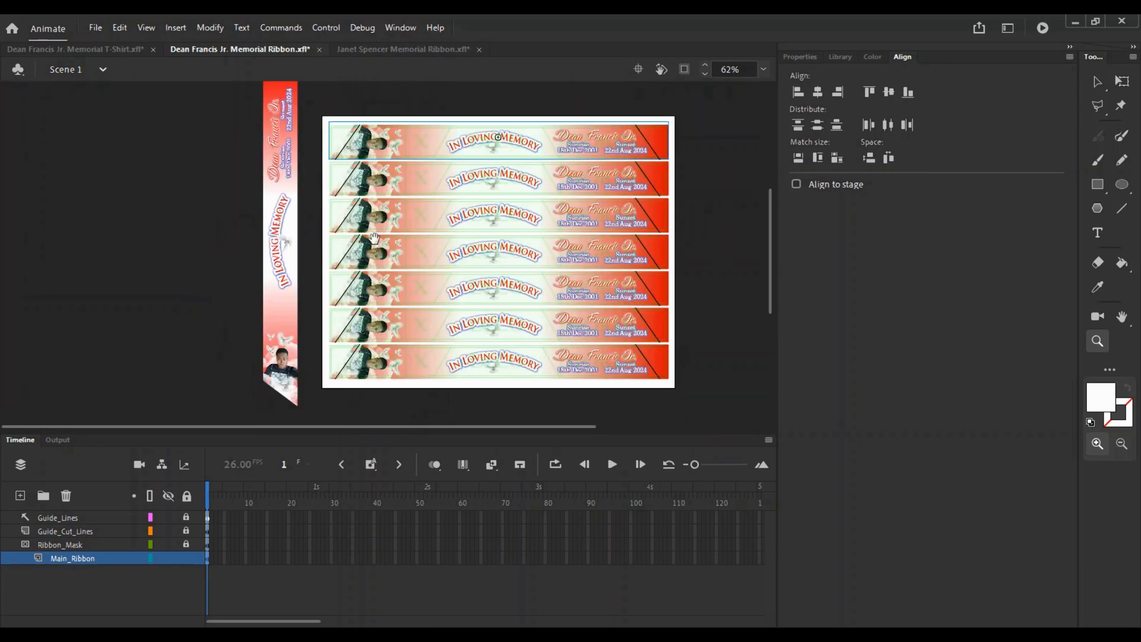
left_click(269, 219)
left_click(445, 49)
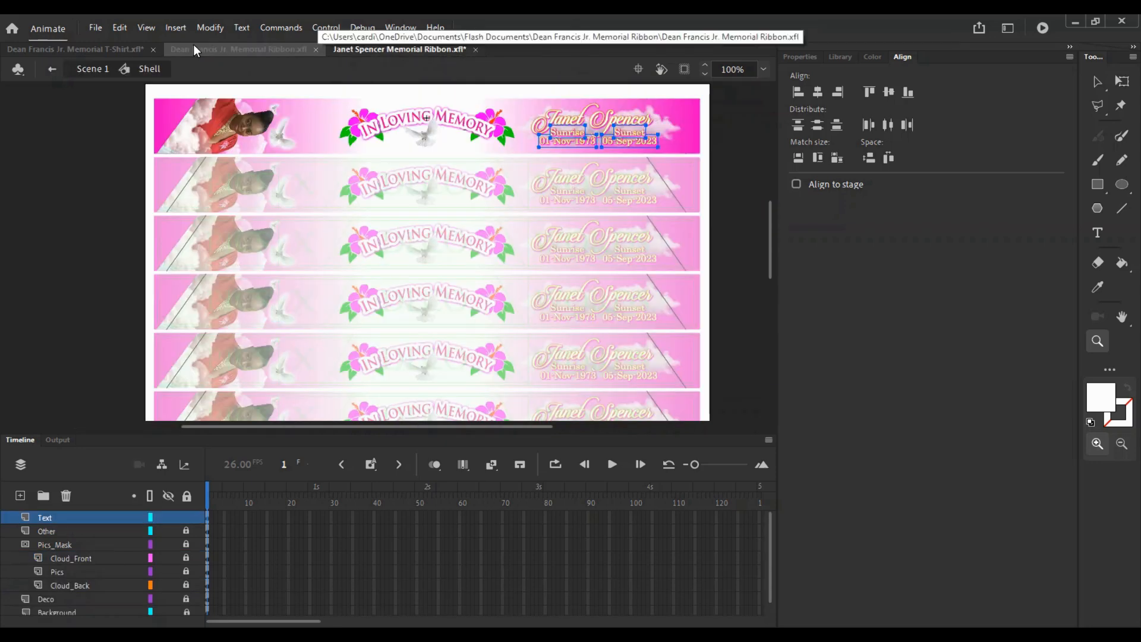
left_click(237, 50)
left_click_drag(564, 262, 564, 268)
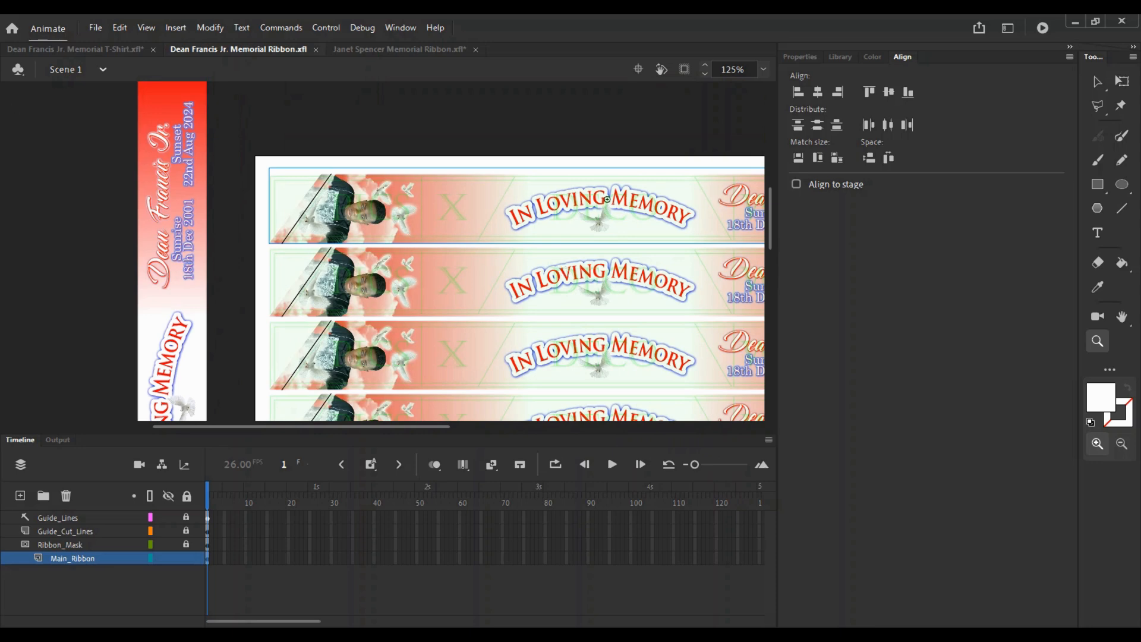
- Re-enter the top ribbon's Shell symbol and toggle the Deco layer to check the dove
left_click(667, 214)
left_click_drag(548, 225, 428, 214)
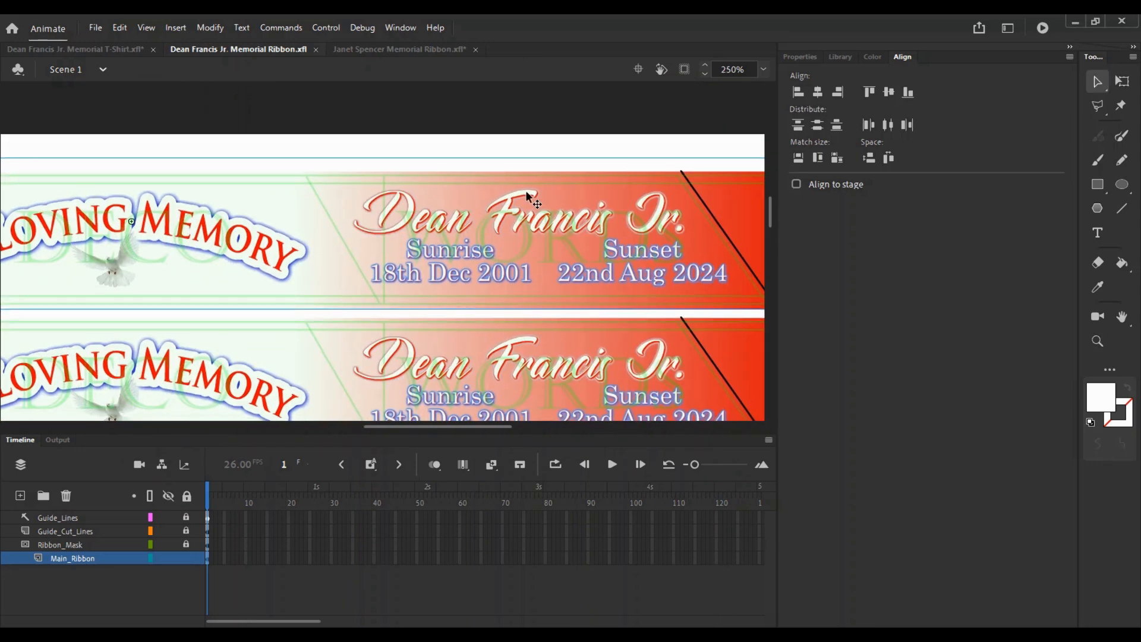
key("ctrl+space")
double_click(418, 225)
left_click(415, 223, "ctrl+alt")
left_click_drag(410, 268, 512, 210)
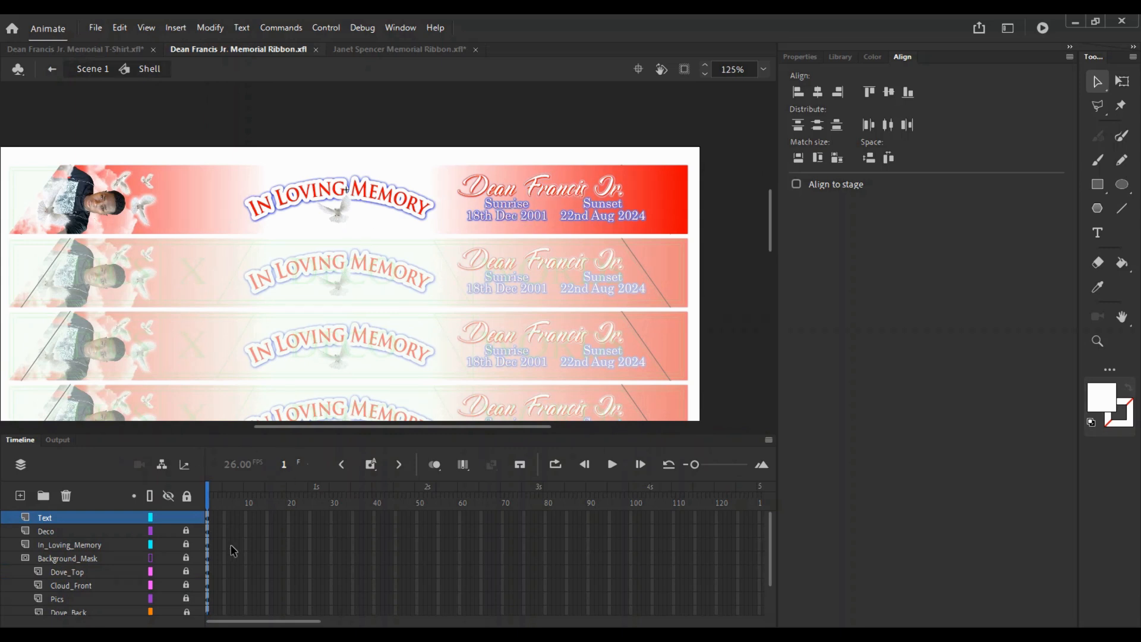
left_click(170, 528)
left_click(170, 528)
- Unlock the Deco layer and copy the dove between the Sunrise and Sunset dates
left_click(183, 529)
left_click_drag(299, 340, 187, 349)
left_click_drag(225, 231, 442, 231)
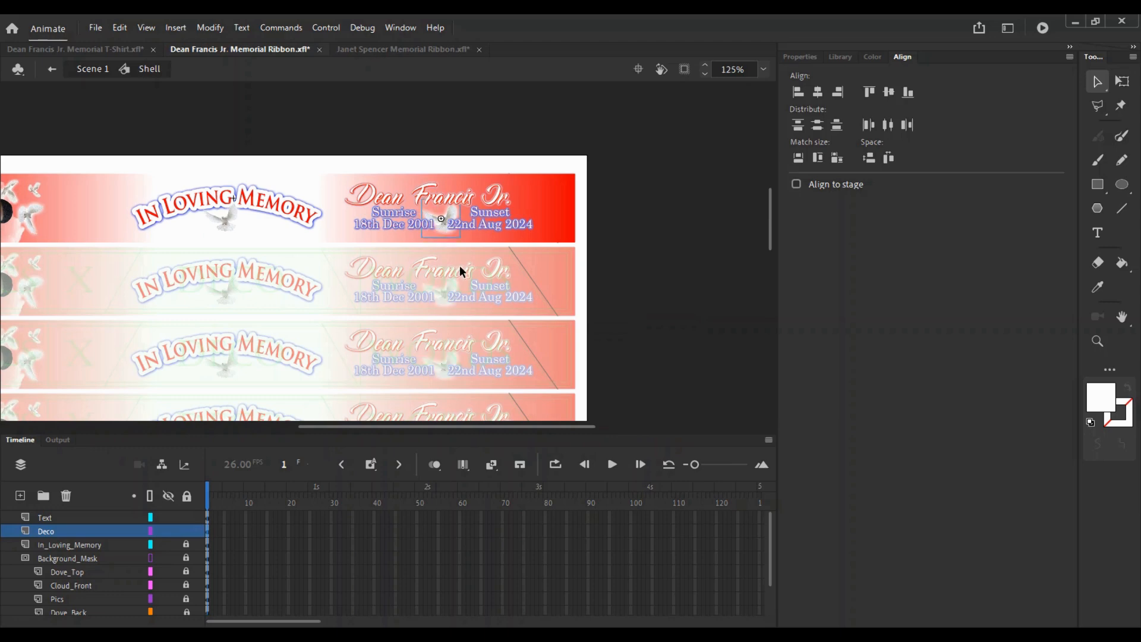
left_click(424, 206, "ctrl")
left_click(422, 334, "ctrl")
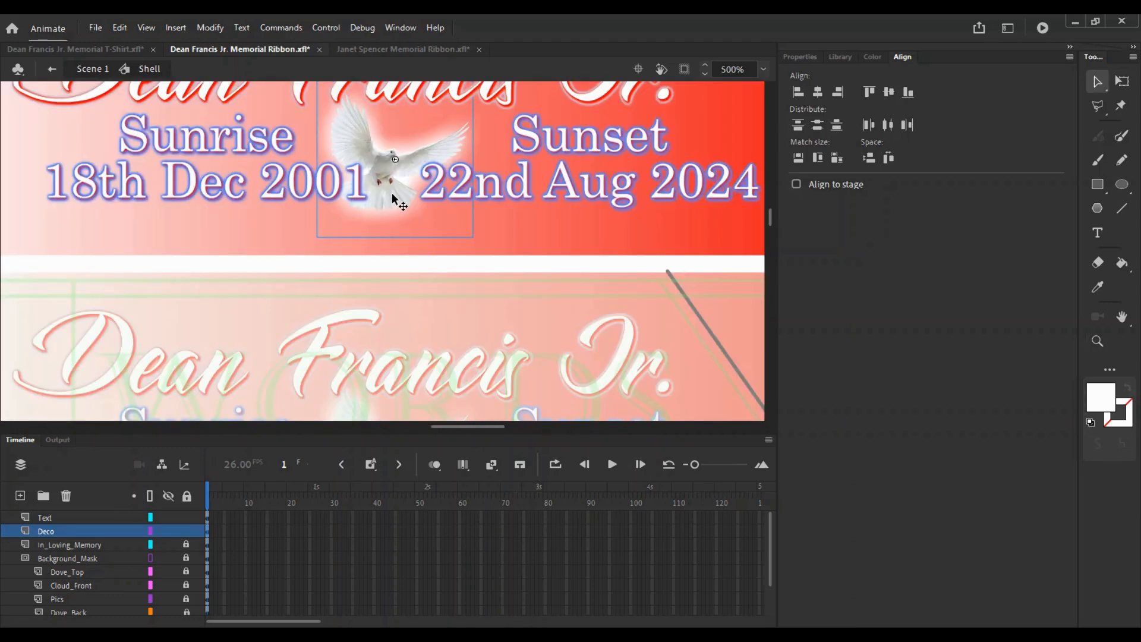
left_click(419, 164, "ctrl+alt")
left_click(408, 198, "ctrl+alt")
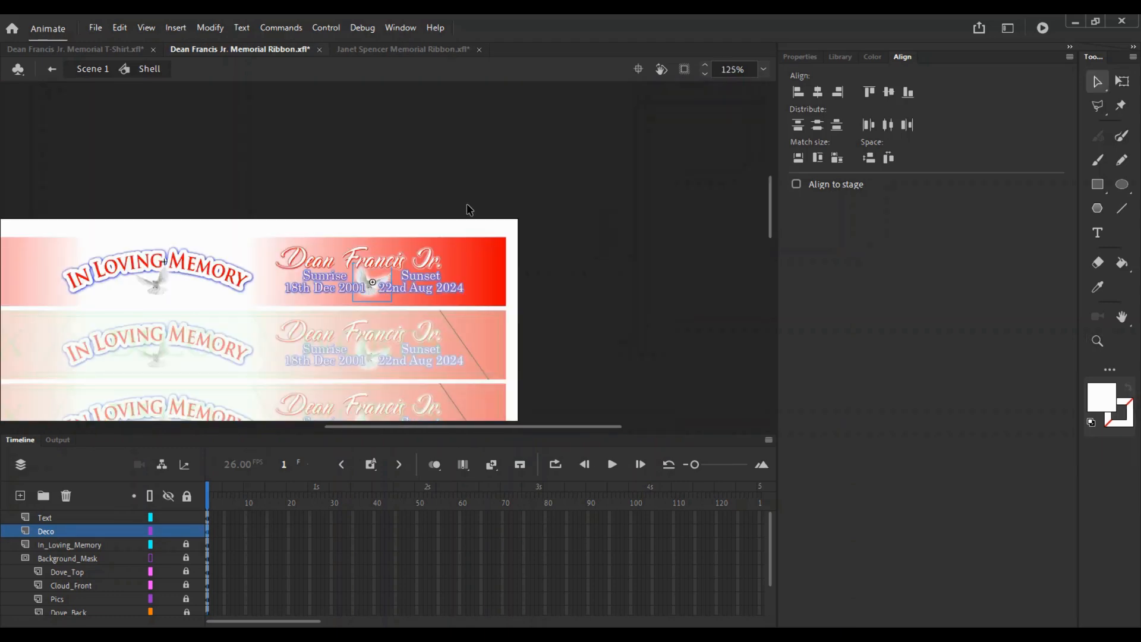
left_click(360, 279, "ctrl")
- With Free Transform, shift the Sunset date block right and the Sunrise block left
key("q")
left_click(393, 260)
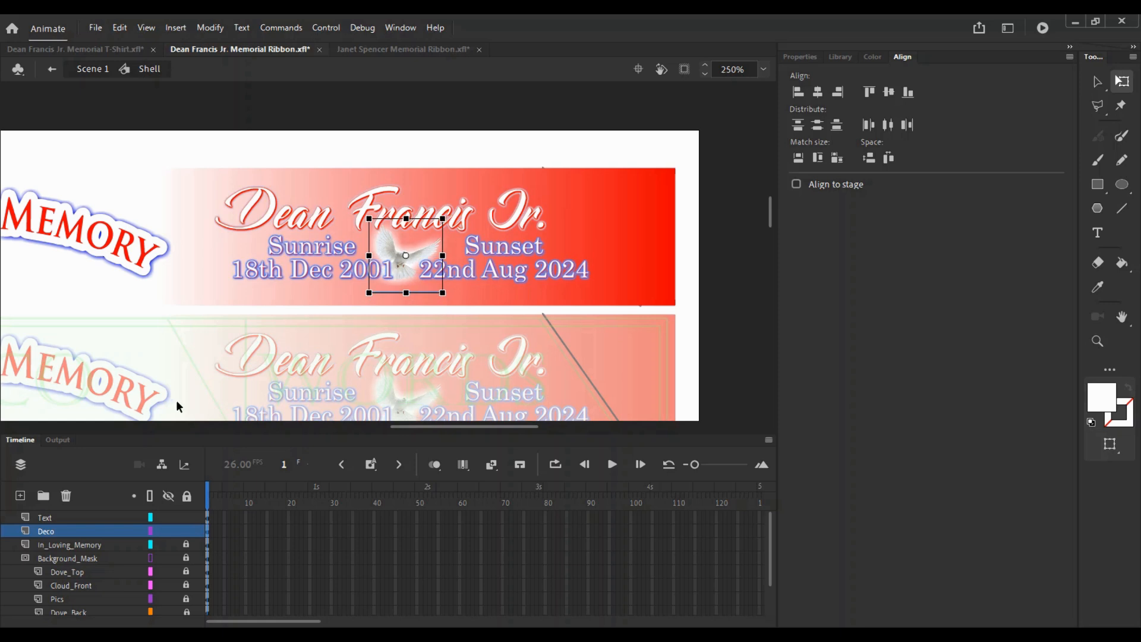
scroll(416, 244, "down", 3)
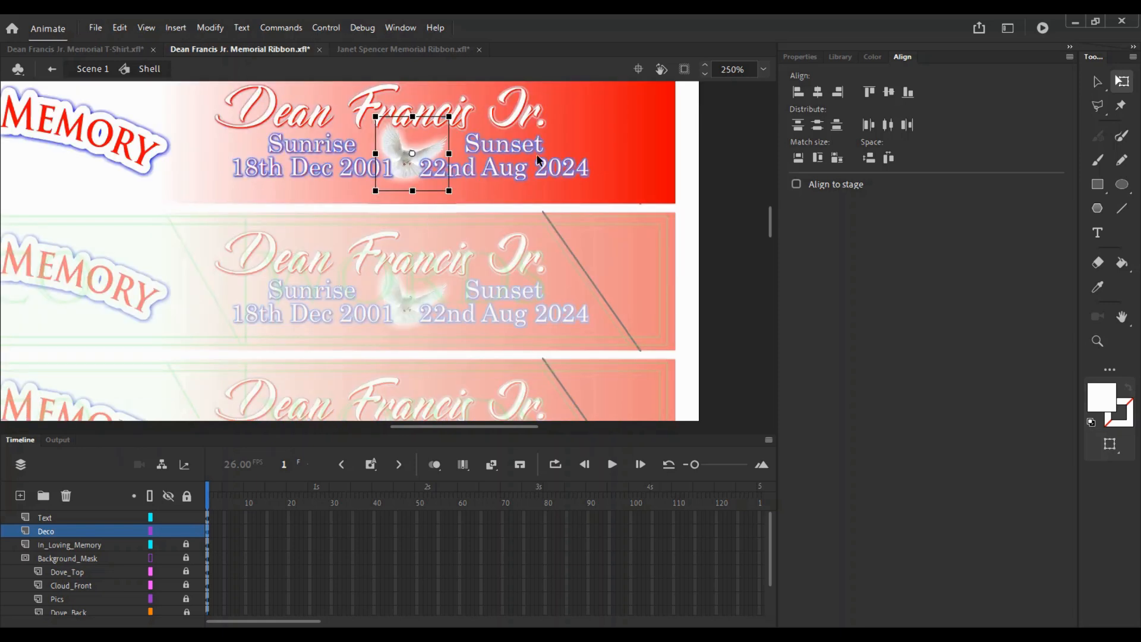
left_click_drag(516, 159, 519, 158)
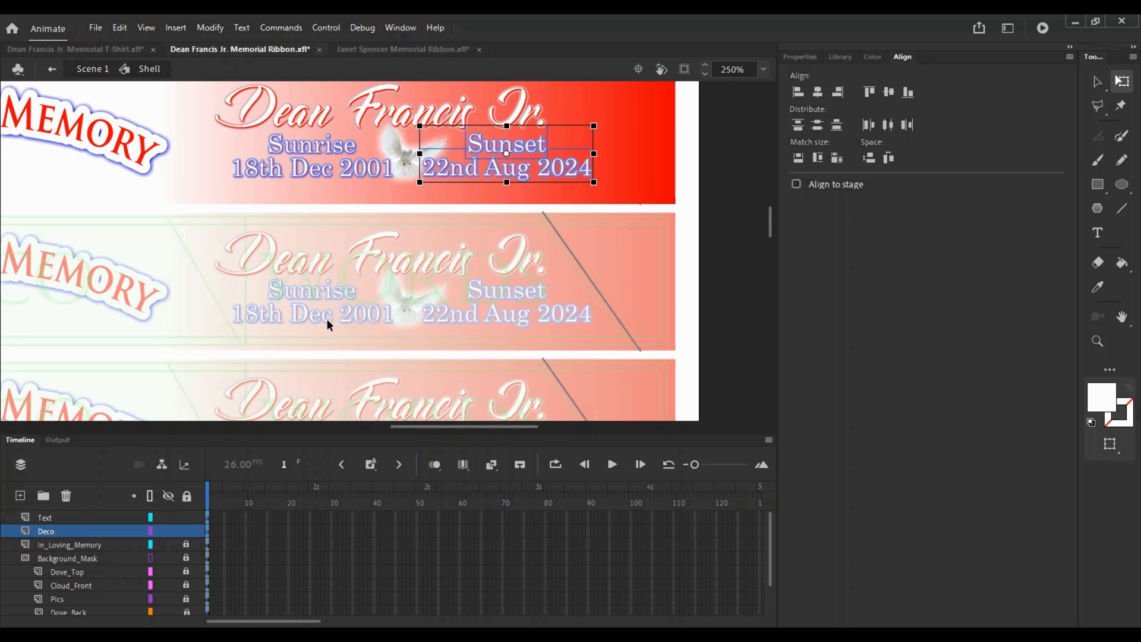
left_click(294, 161)
key("Left")
key("Right")
key("Left")
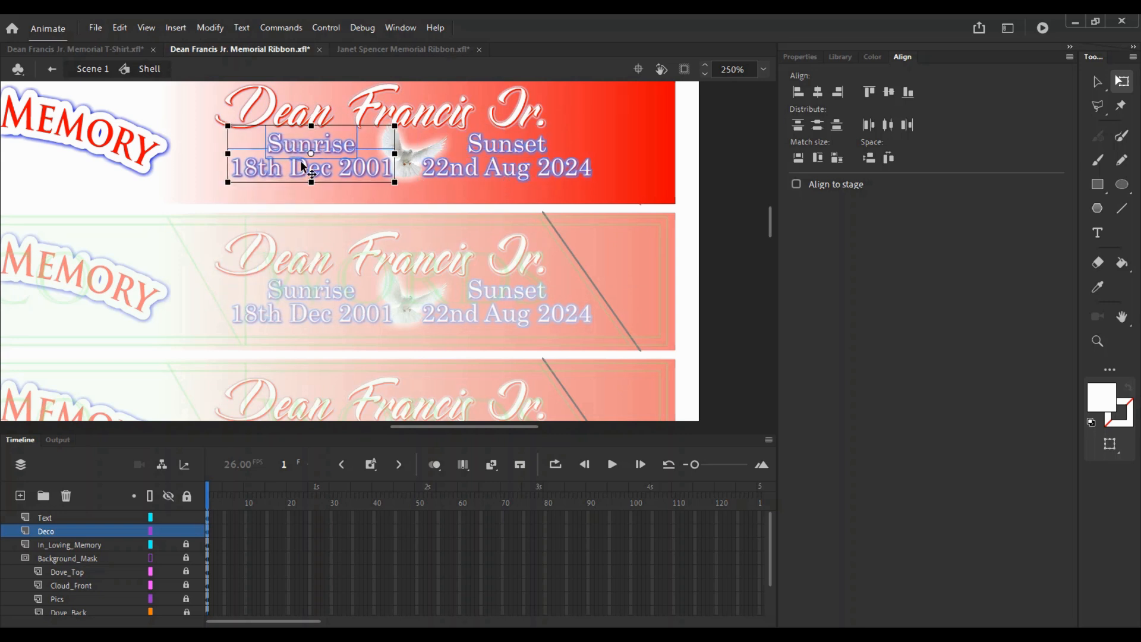
- Make both date blocks slightly narrower, then nudge Sunset right and Sunrise left
left_click(495, 160, "shift")
left_click_drag(595, 125, 617, 124)
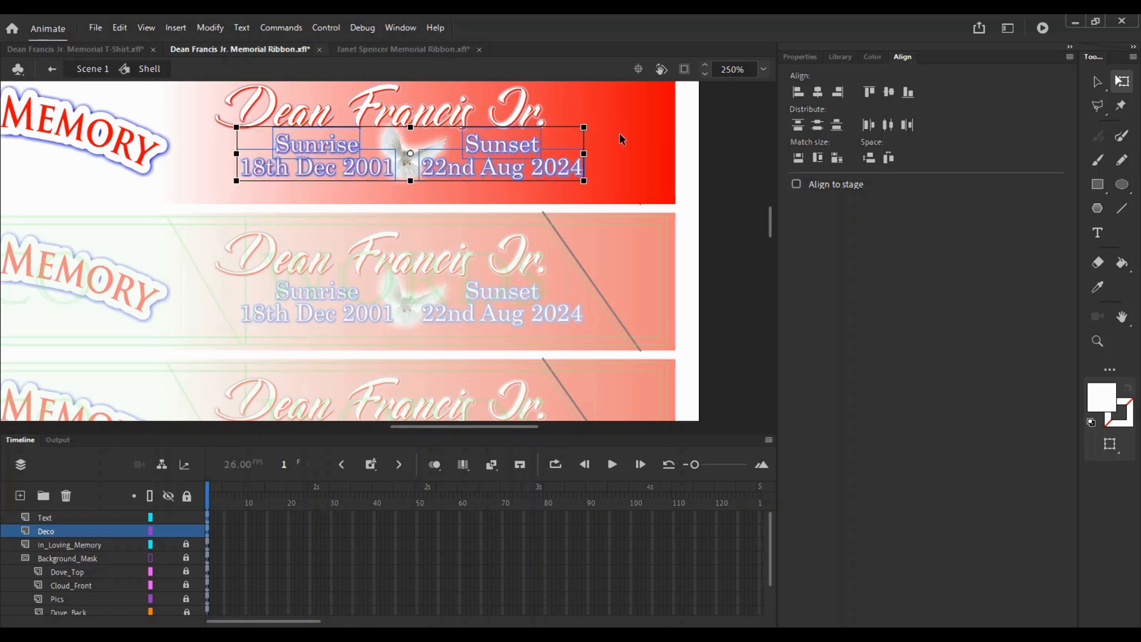
left_click(619, 134)
left_click(524, 157)
key("Right")
left_click(352, 169)
key("Left")
key("Left")
key("Left")
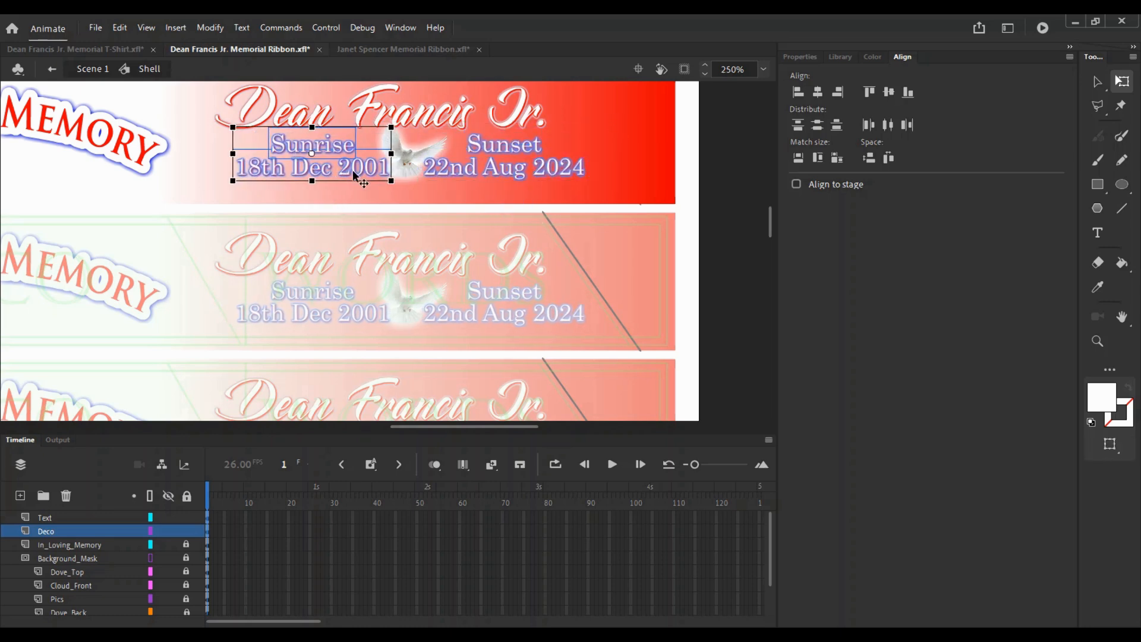
left_click(444, 198)
key("z")
left_click(441, 198, "alt")
key("ctrl+s")
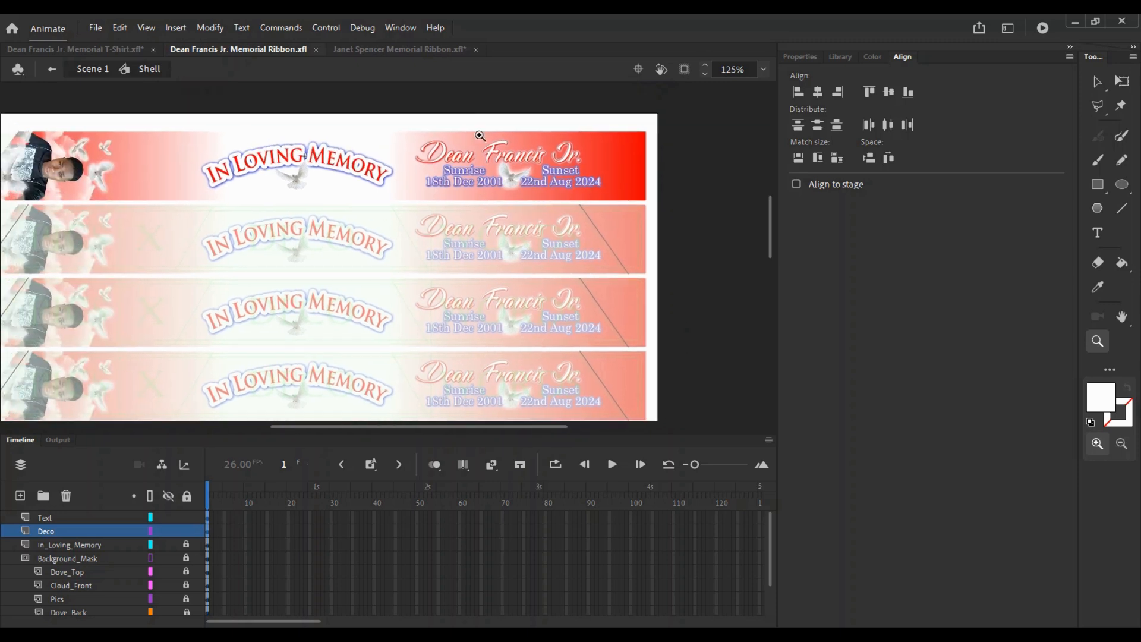
key("v")
left_click(475, 49)
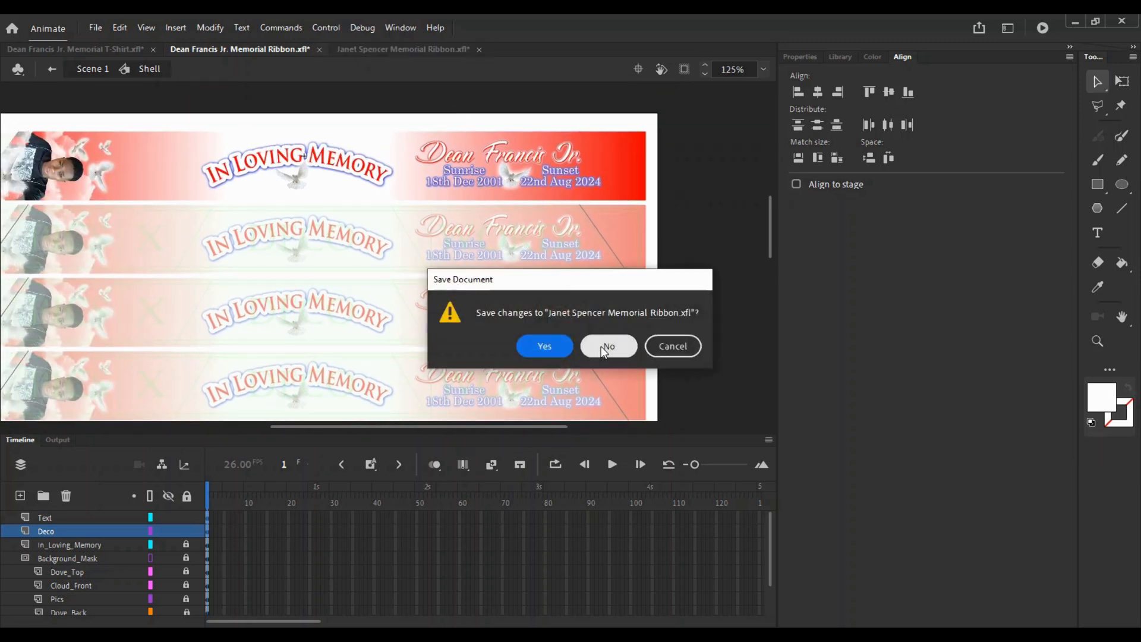
left_click(601, 346)
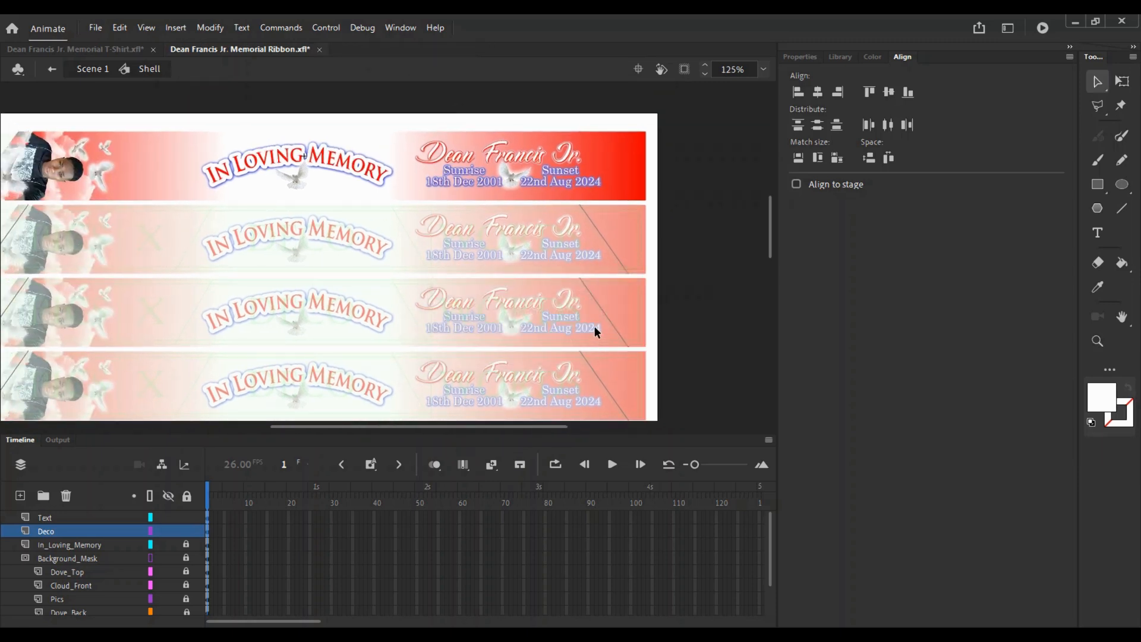
left_click(118, 28)
mouse_move(109, 27)
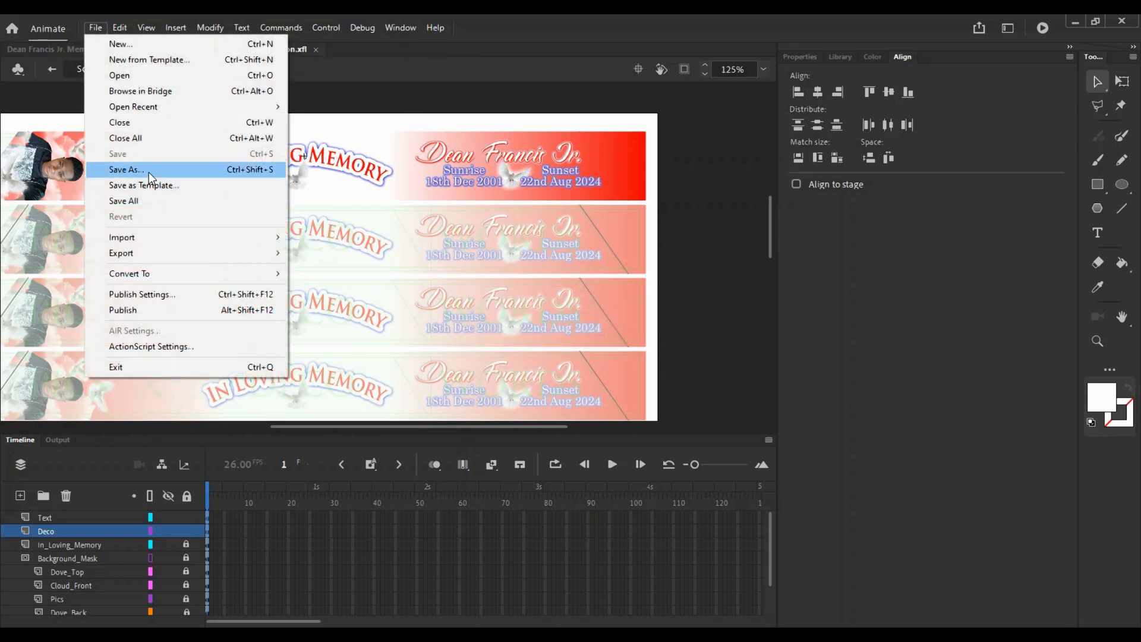
left_click(126, 169)
left_click(518, 424)
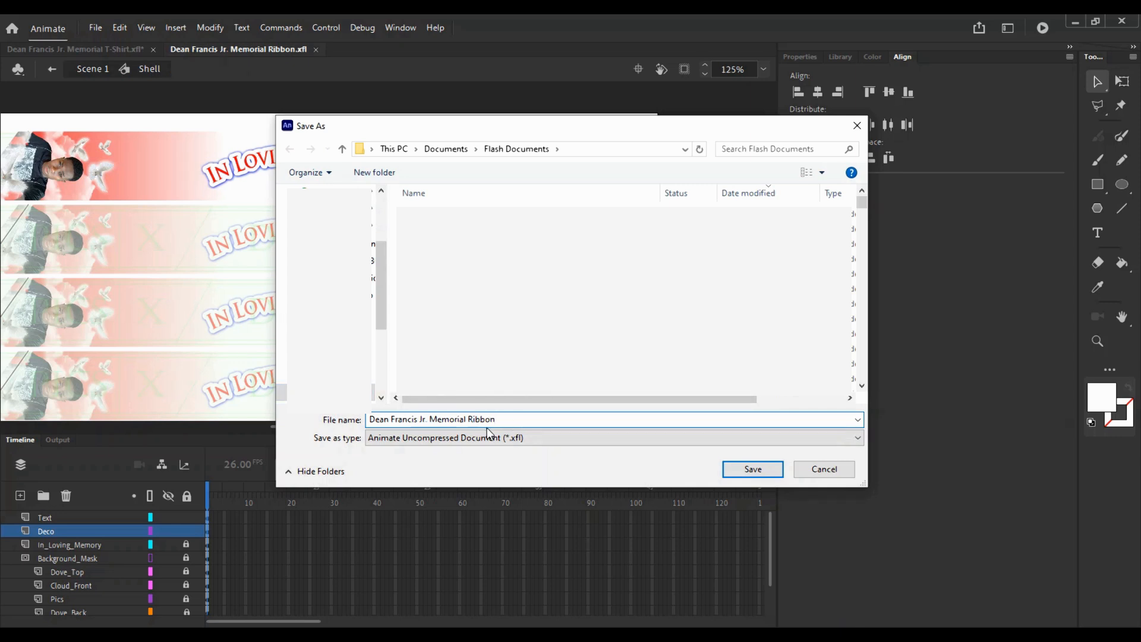
type("Alter")
key("Return")
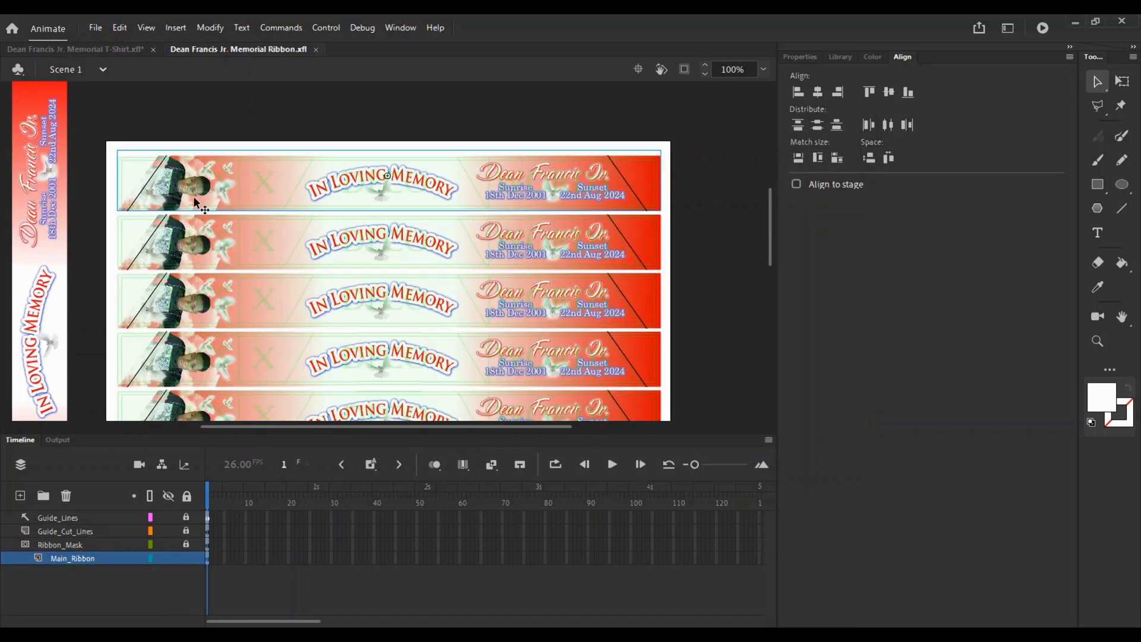
left_click(95, 27)
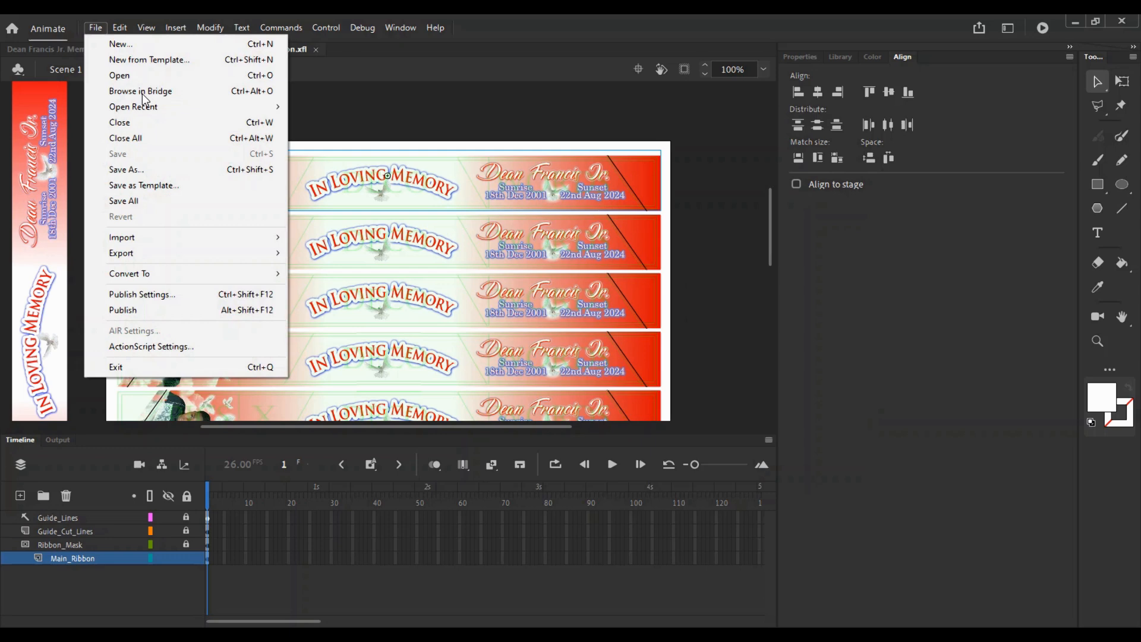
left_click(122, 72)
left_click(755, 149)
left_click(751, 166)
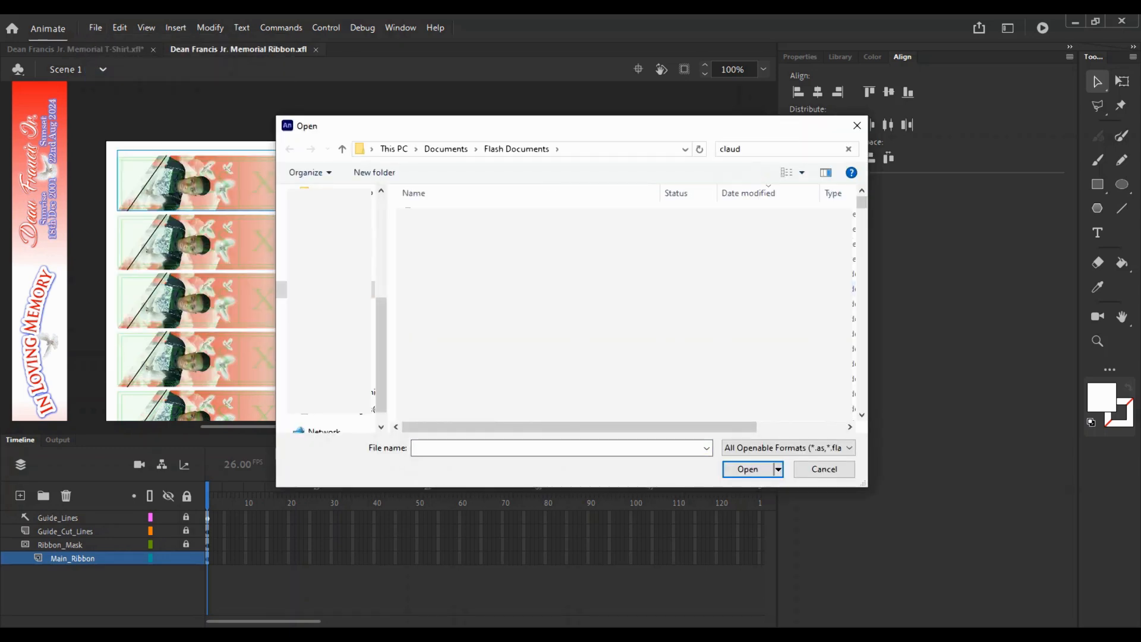
left_click(538, 215)
double_click(528, 230)
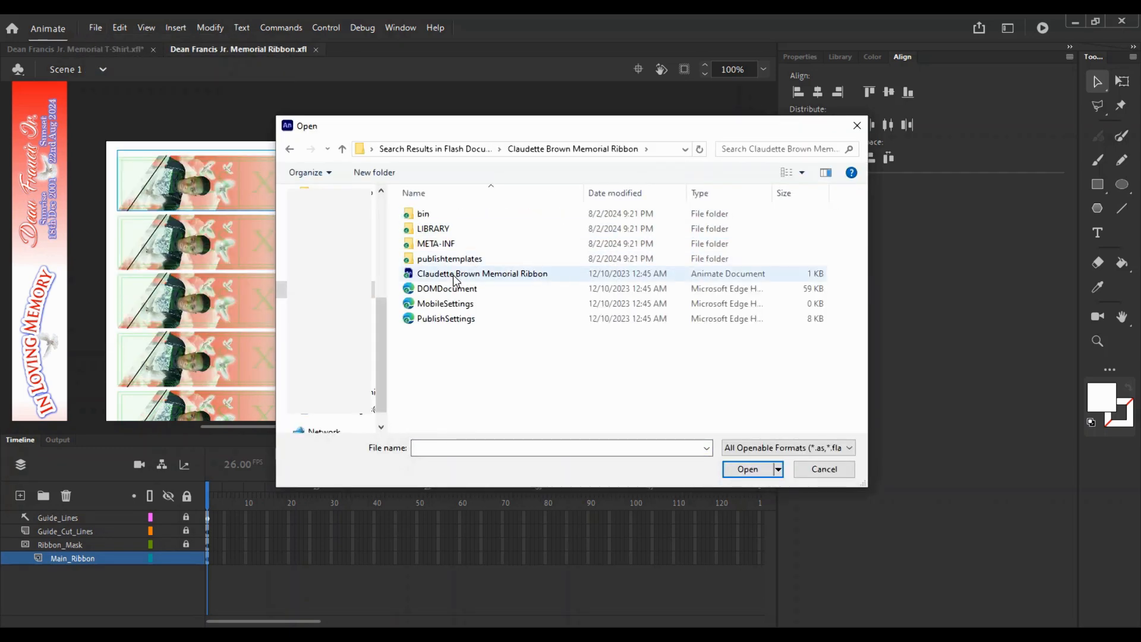
double_click(454, 274)
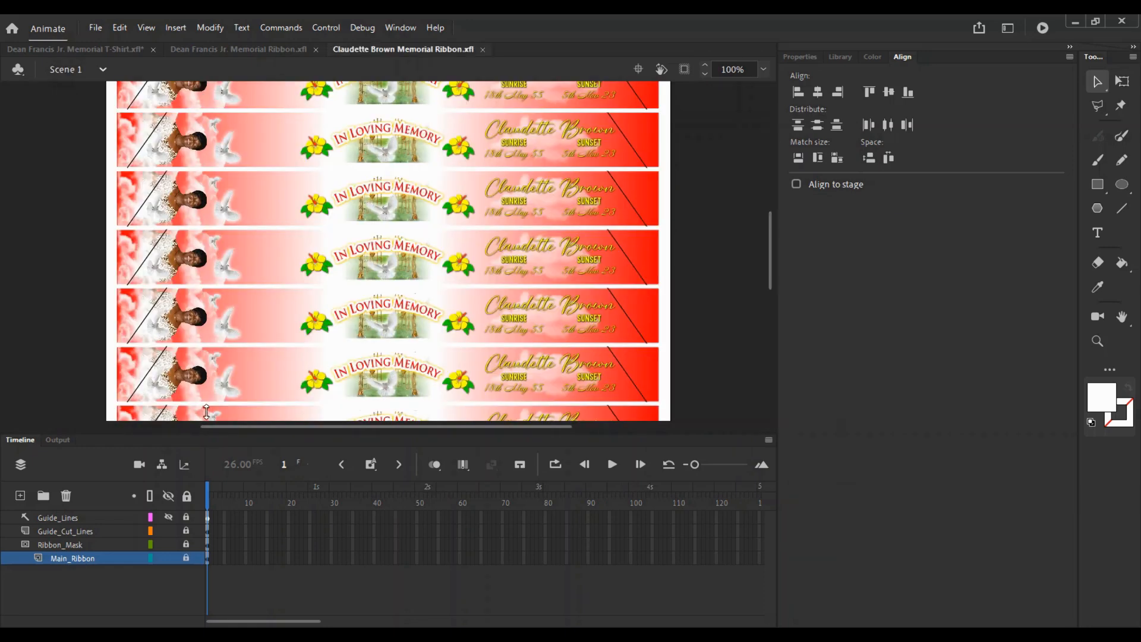
scroll(390, 220, "up", 3)
key("z")
double_click(390, 218)
key("v")
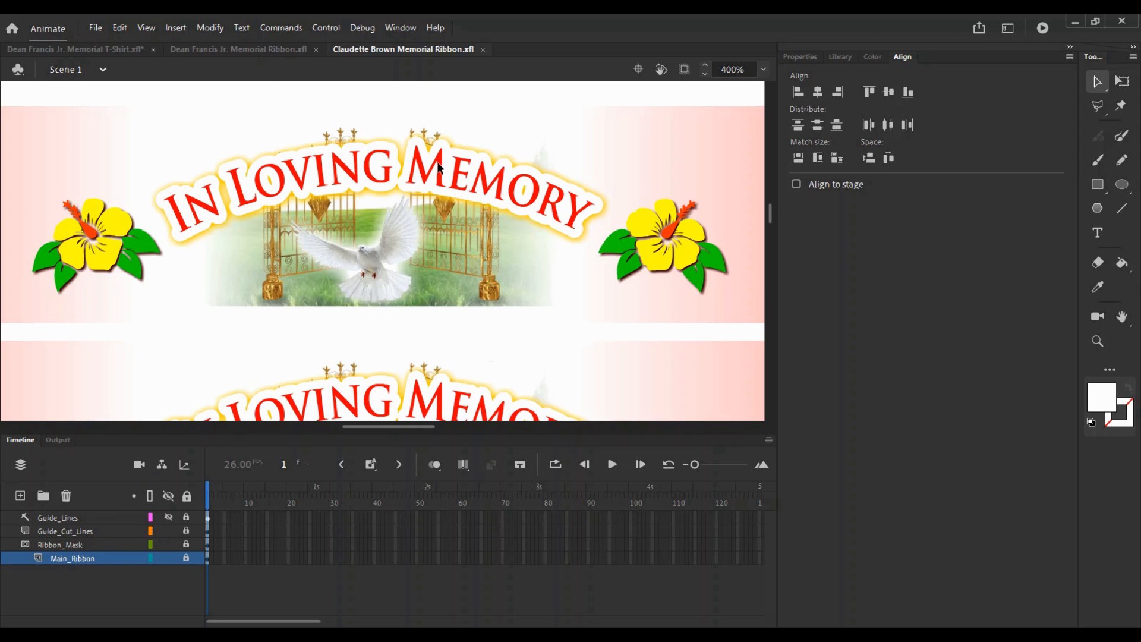
- Enter the Shell symbol and toggle the Other and Pics layers to locate the artwork
double_click(326, 230)
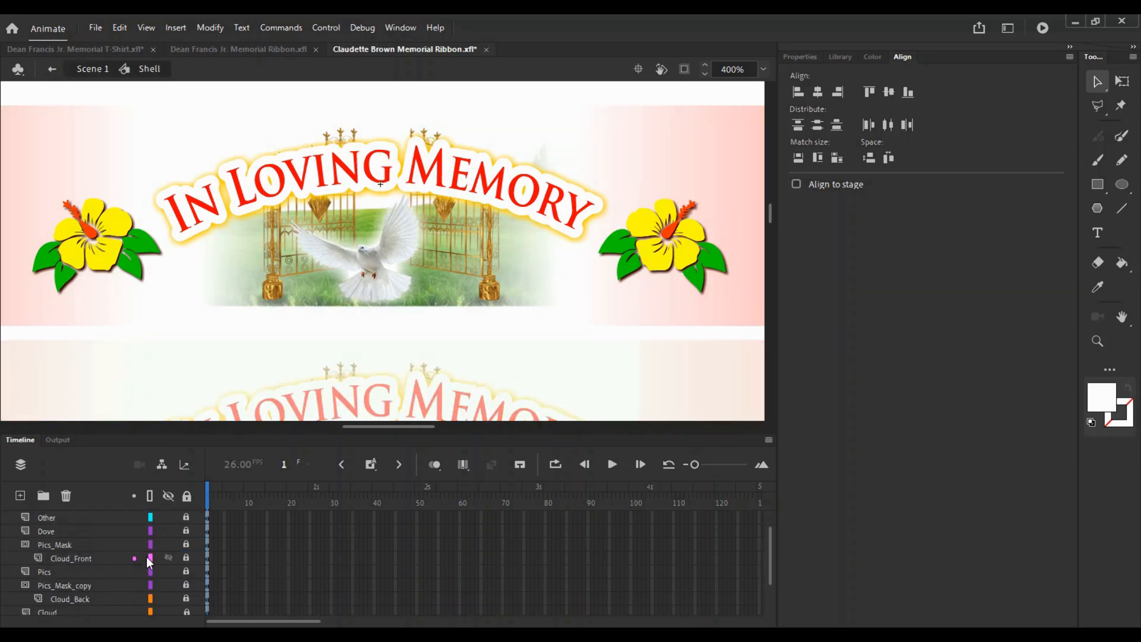
scroll(170, 562, "down", 3)
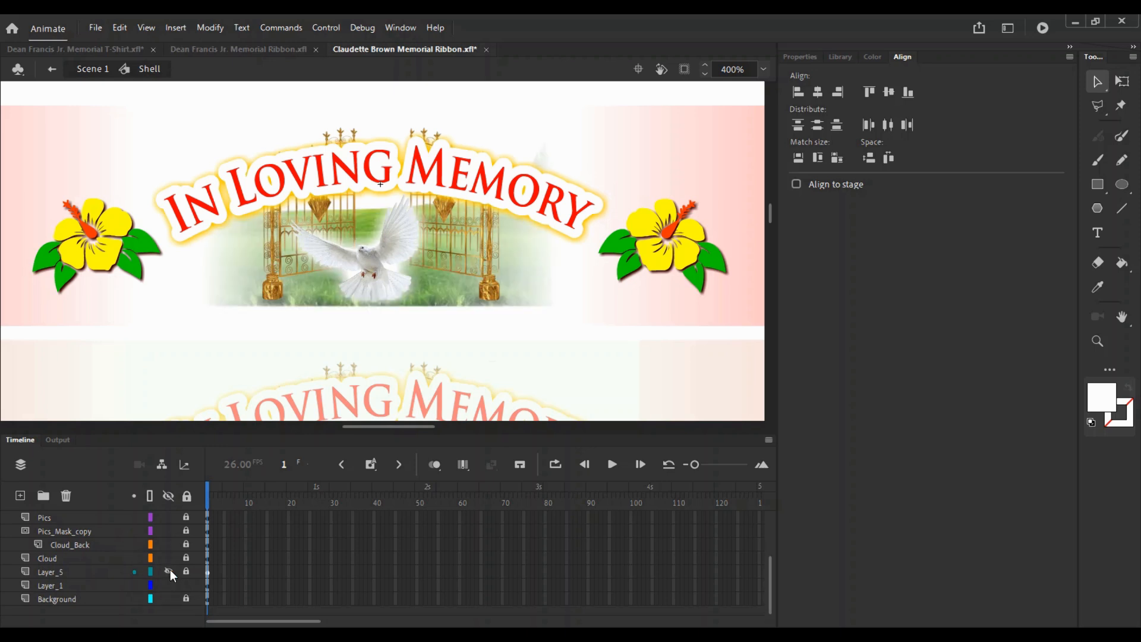
scroll(157, 541, "up", 3)
left_click(169, 517)
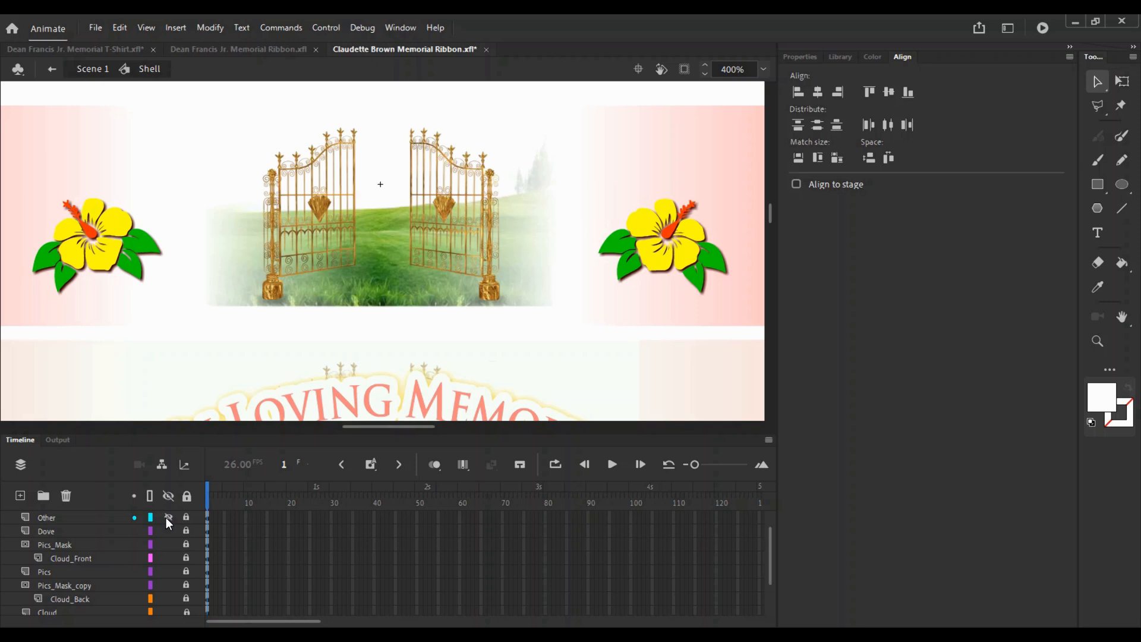
left_click(168, 517)
scroll(93, 584, "down", 2)
scroll(93, 584, "down", 2)
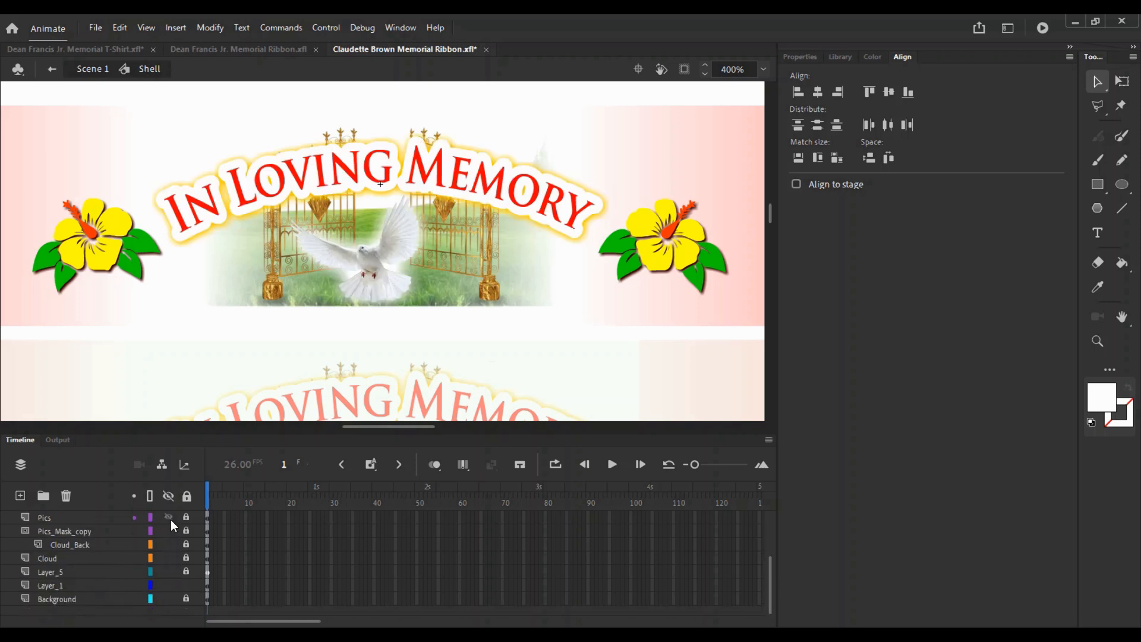
scroll(157, 559, "up", 2)
left_click(162, 543)
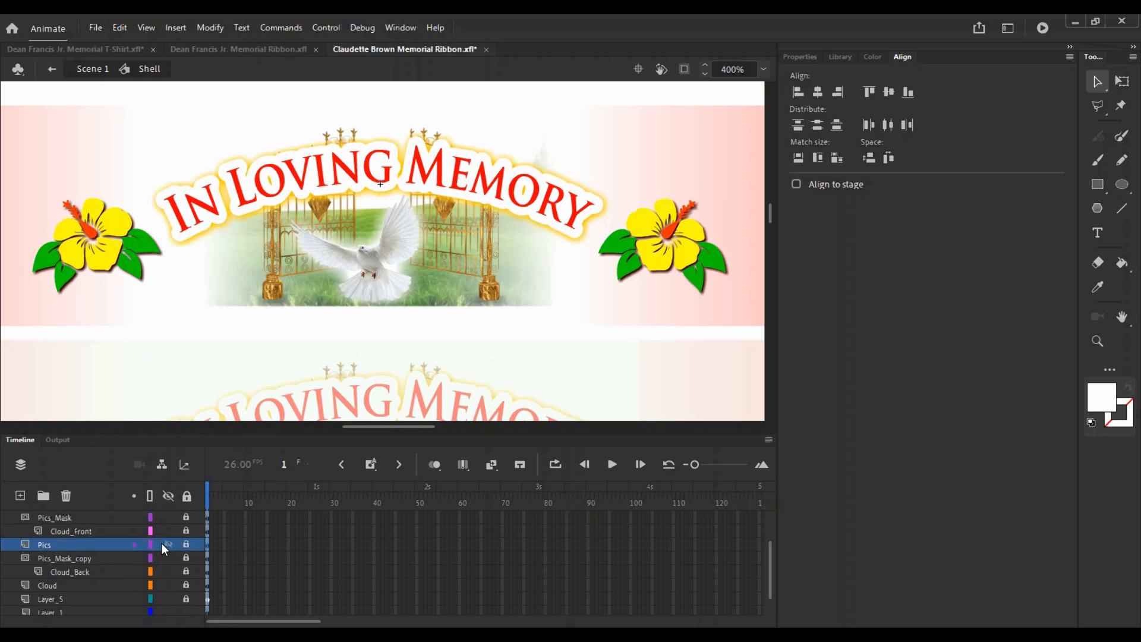
scroll(162, 543, "up", 2)
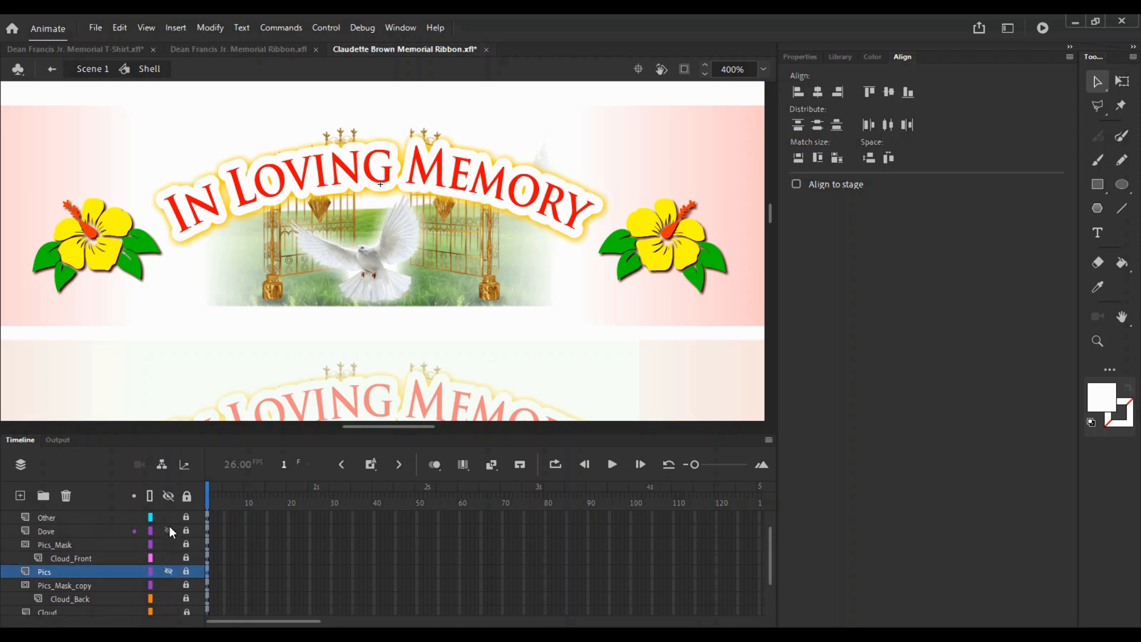
left_click(167, 517)
left_click(167, 516)
- Confirm Layer_1 holds the gate and grass image, then copy that image
scroll(167, 592, "down", 4)
left_click(169, 586)
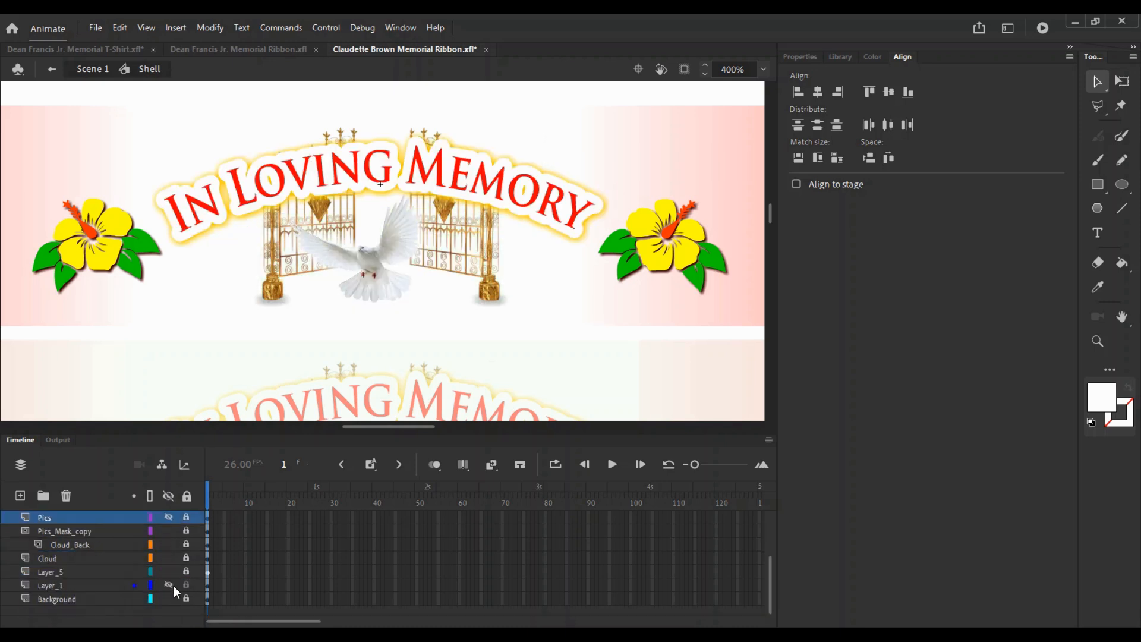
left_click(173, 585)
left_click(59, 586)
right_click(560, 301)
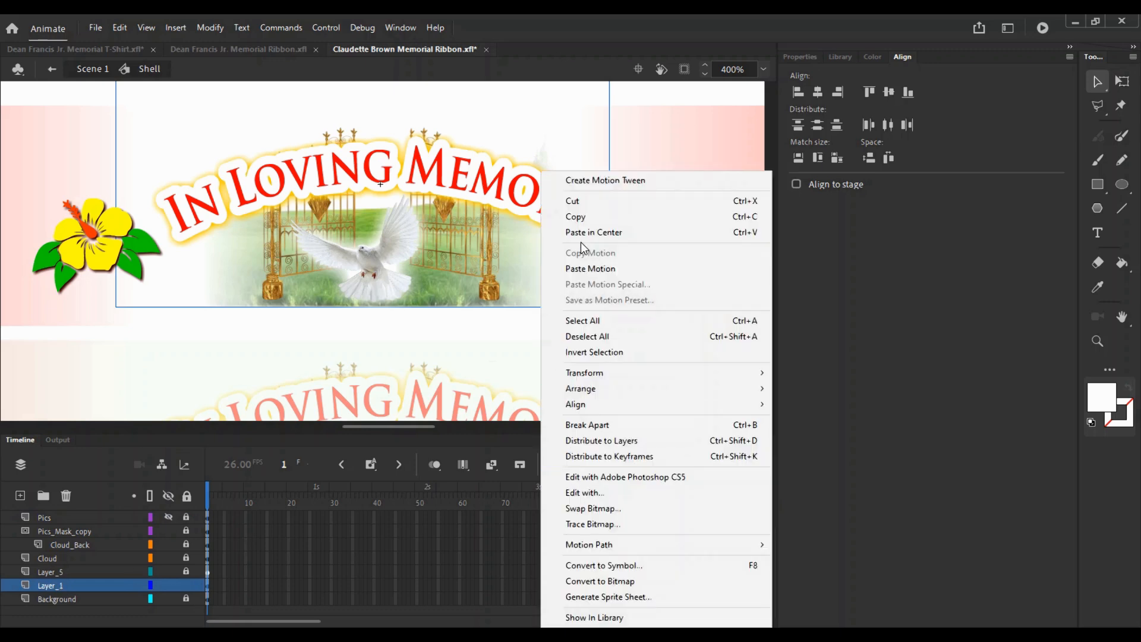
left_click(573, 218)
left_click(248, 50)
key("z")
left_click(329, 215)
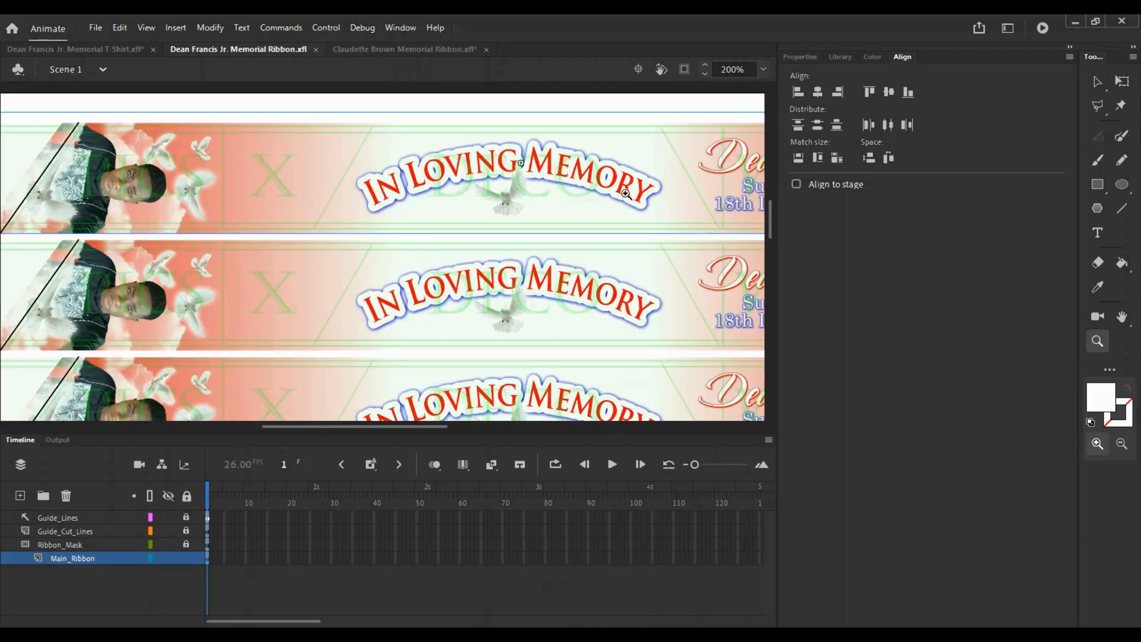
key("v")
double_click(538, 190)
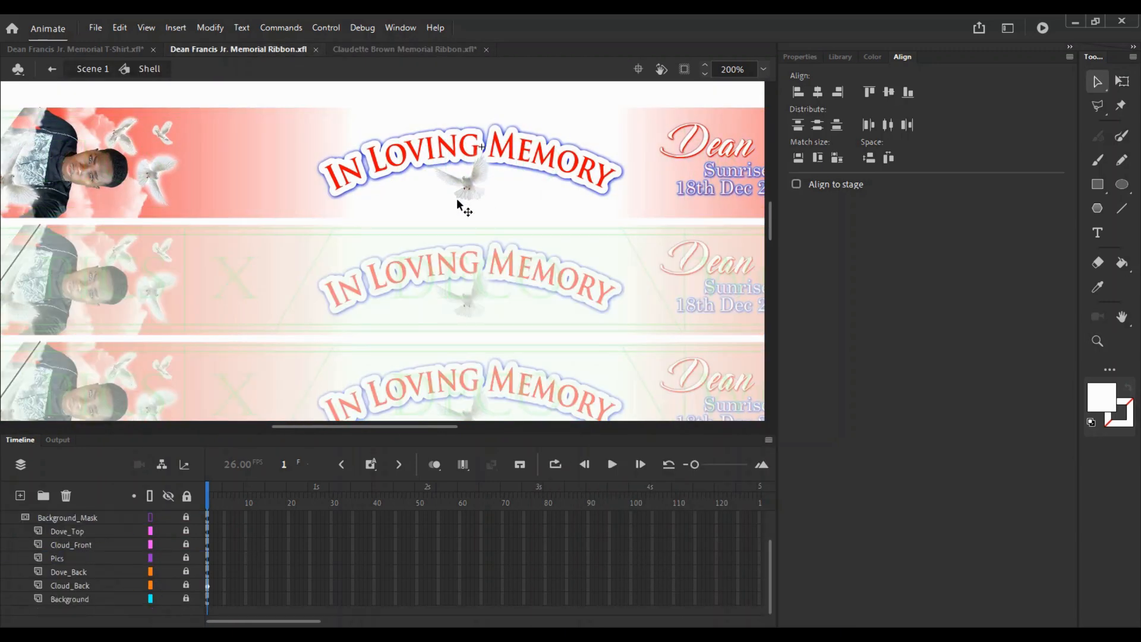
scroll(70, 533, "up", 2)
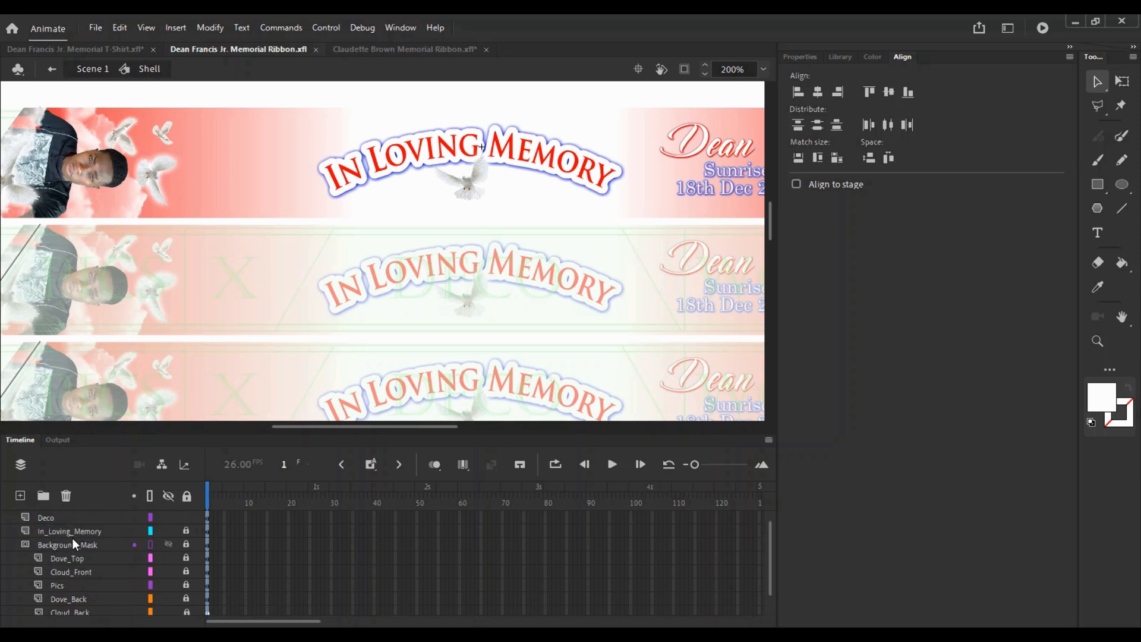
left_click(52, 544)
right_click(45, 543)
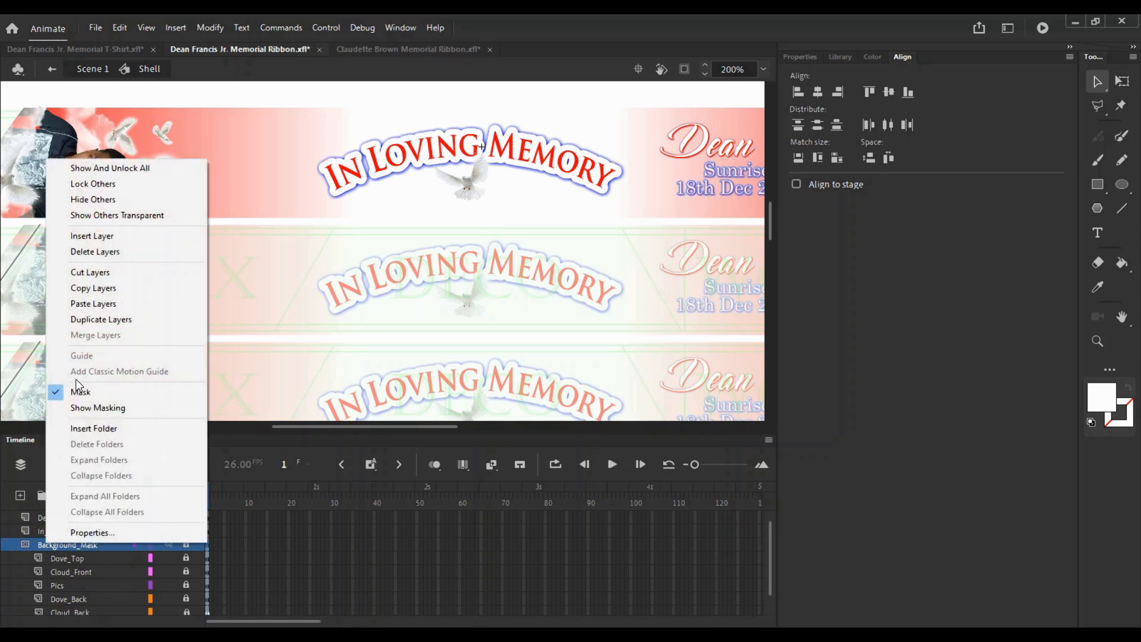
left_click(71, 303)
key("ctrl+z")
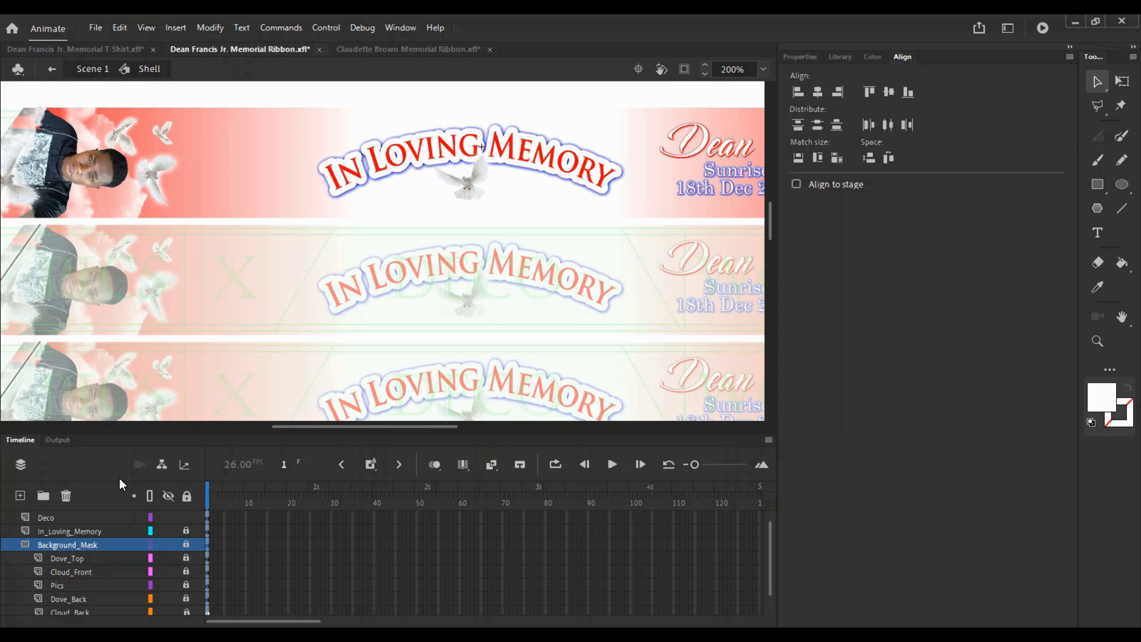
- Add a layer named Paradise above Background_Mask and paste the gate and grass image in place
left_click(19, 495)
double_click(67, 544)
type("Para")
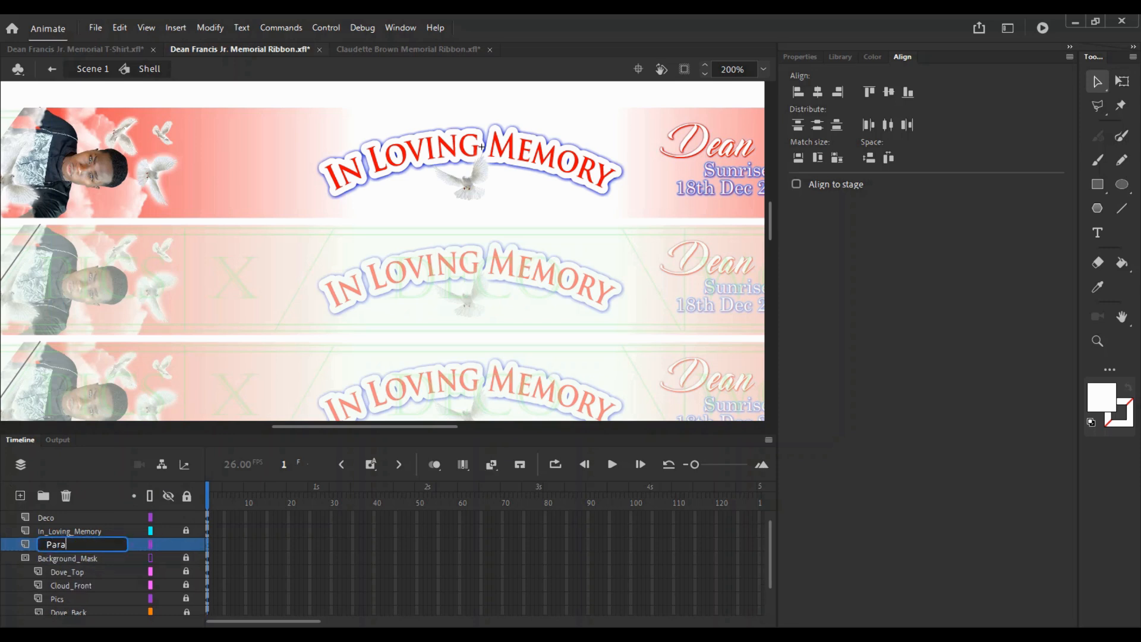
type("dise")
key("Return")
key("ctrl+shift+v")
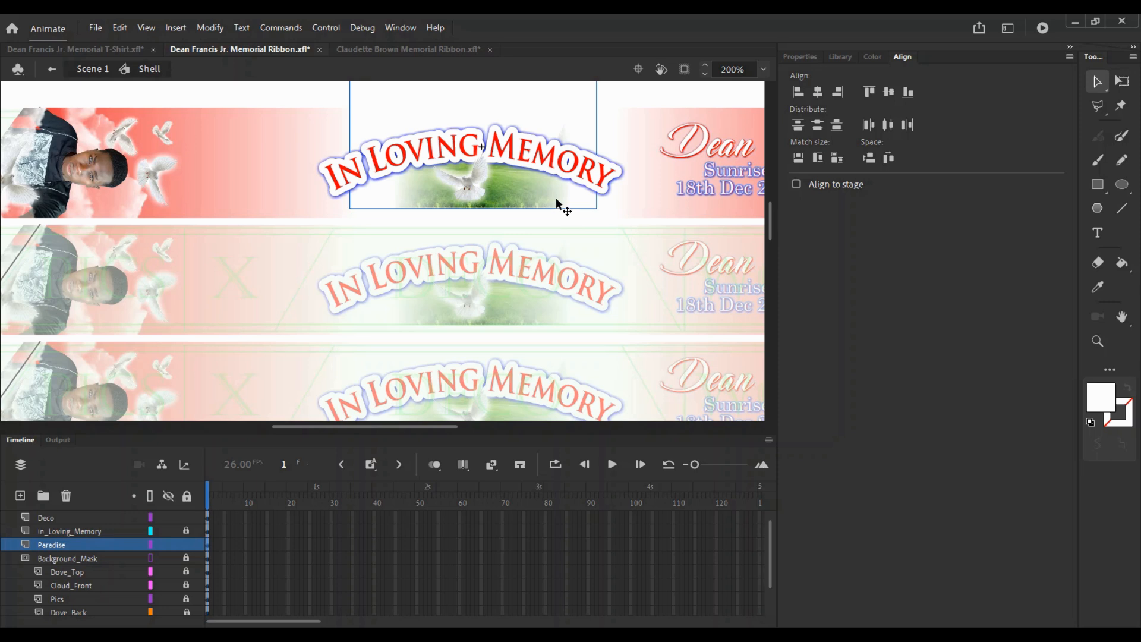
left_click_drag(558, 204, 444, 185)
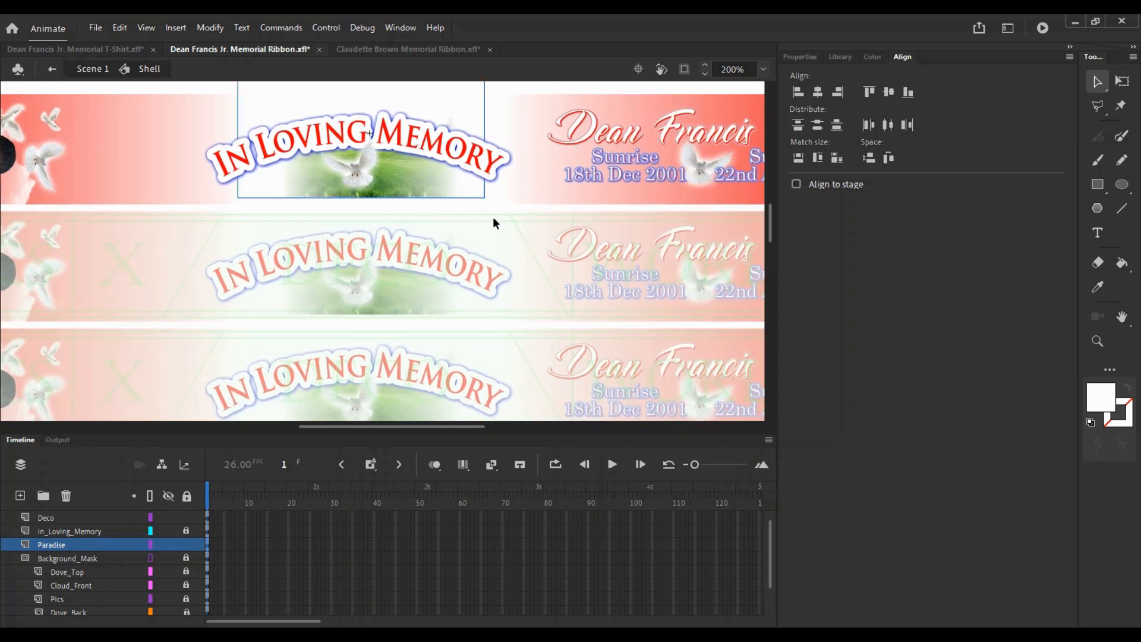
- Enlarge and widen the pasted grass image behind the banner
key("q")
left_click_drag(486, 199, 492, 194)
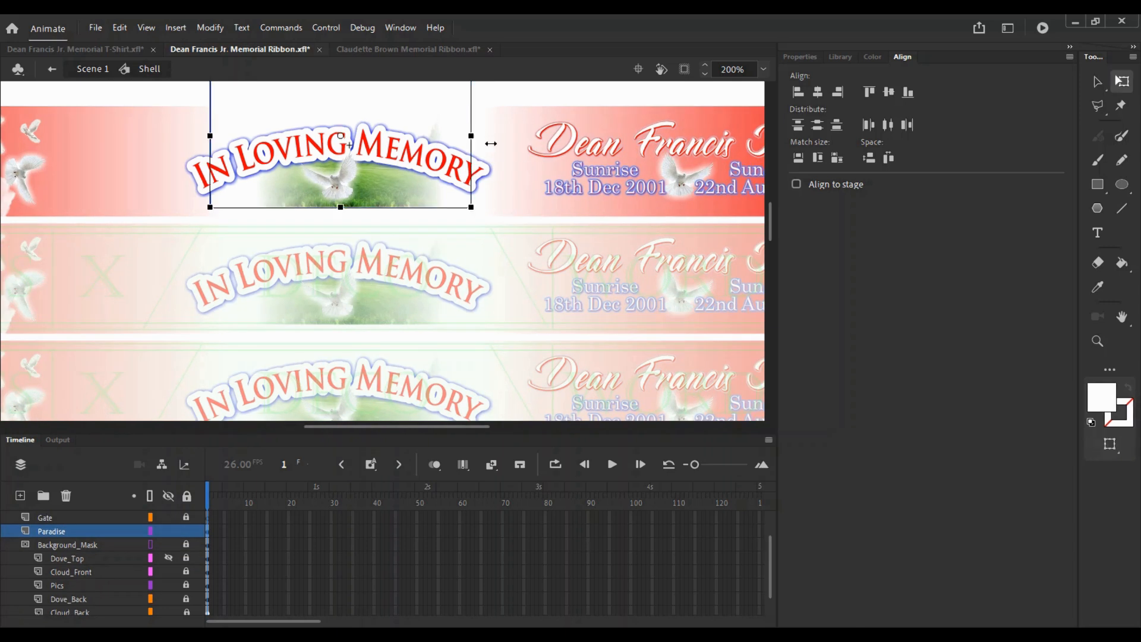
left_click_drag(472, 164, 532, 174)
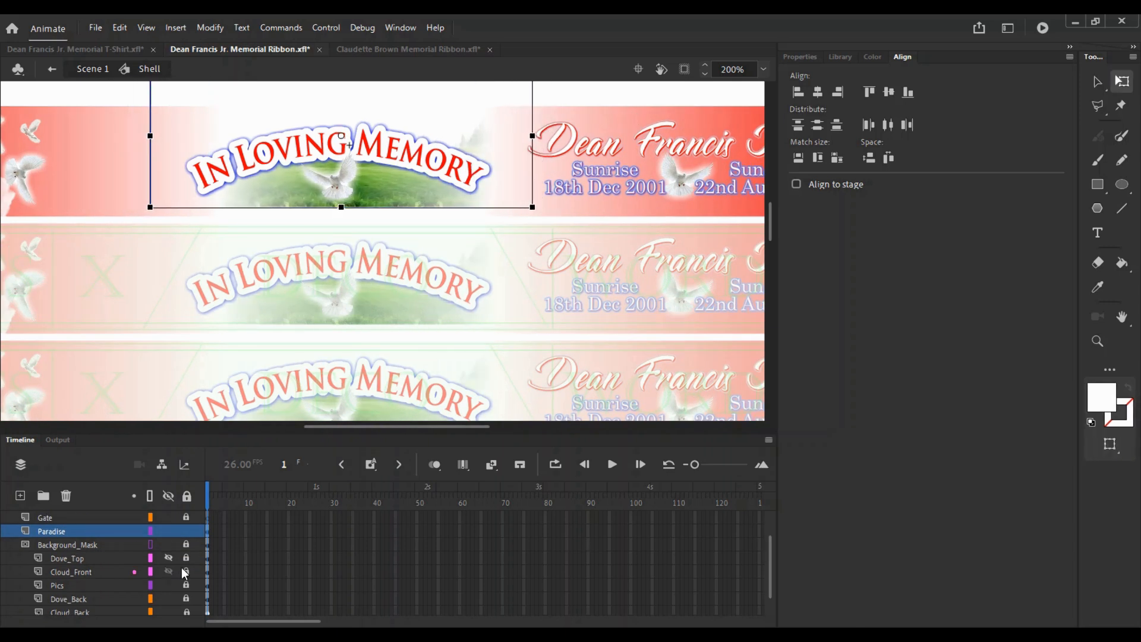
- Unlock the Background layer to check the banner artwork, save, then relock it
scroll(182, 569, "down", 1)
left_click(187, 597)
scroll(182, 577, "up", 1)
left_click(563, 127)
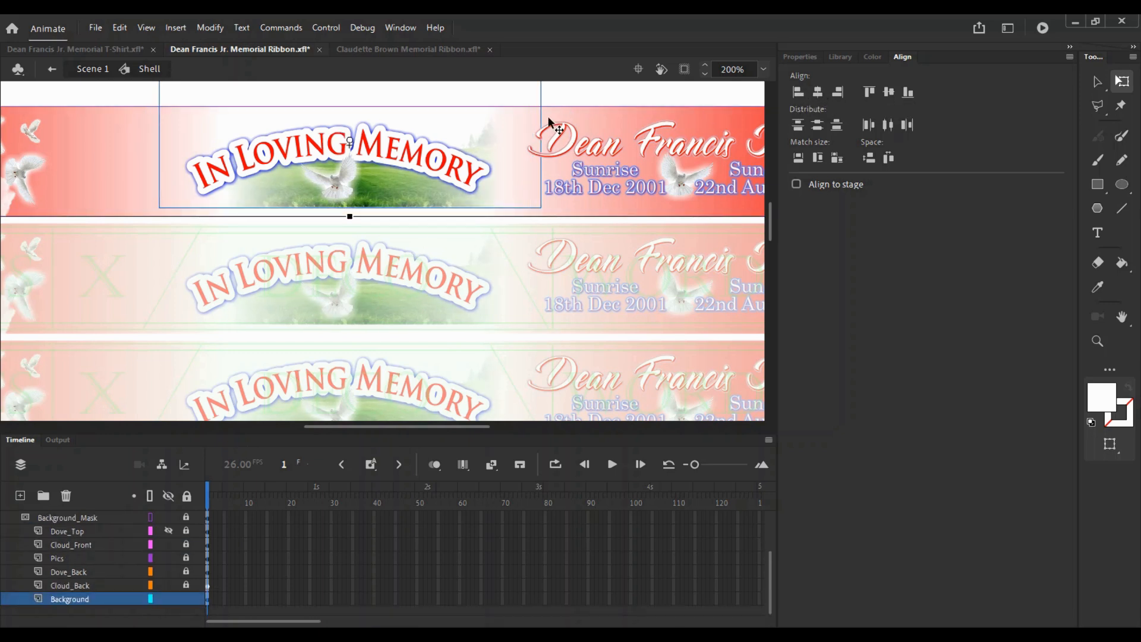
left_click(604, 95)
left_click(499, 125)
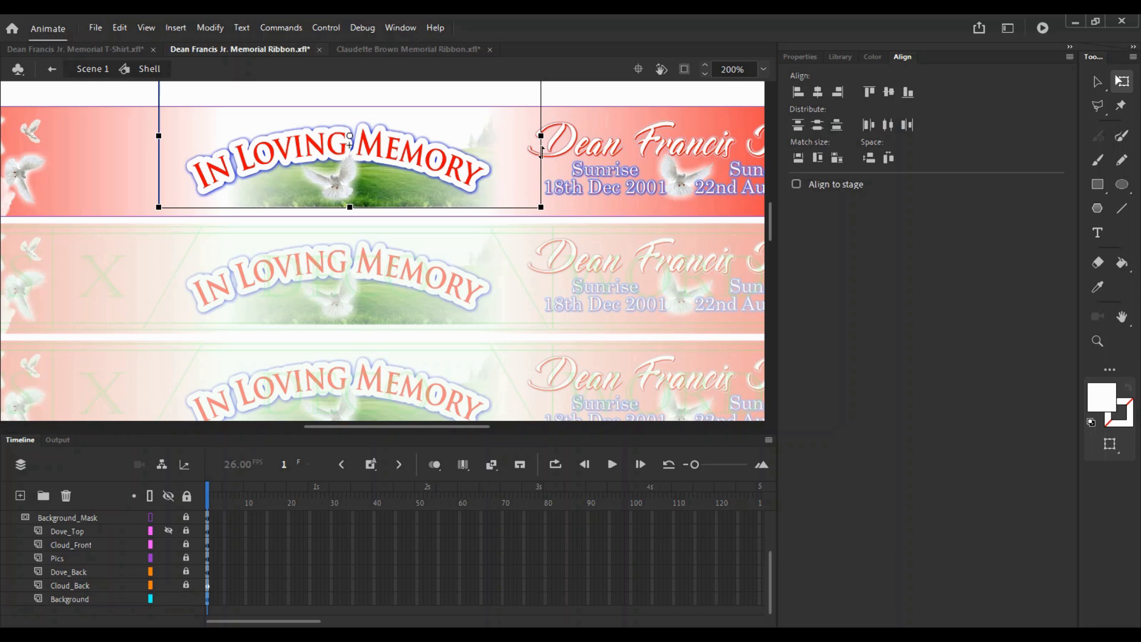
key("ctrl+s")
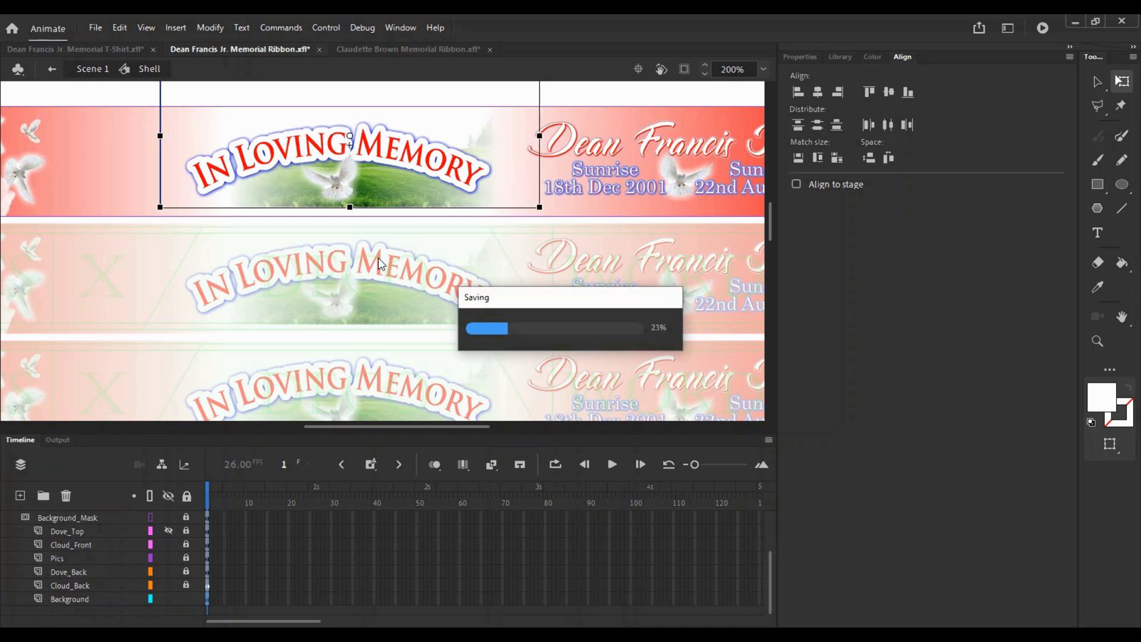
left_click(186, 599)
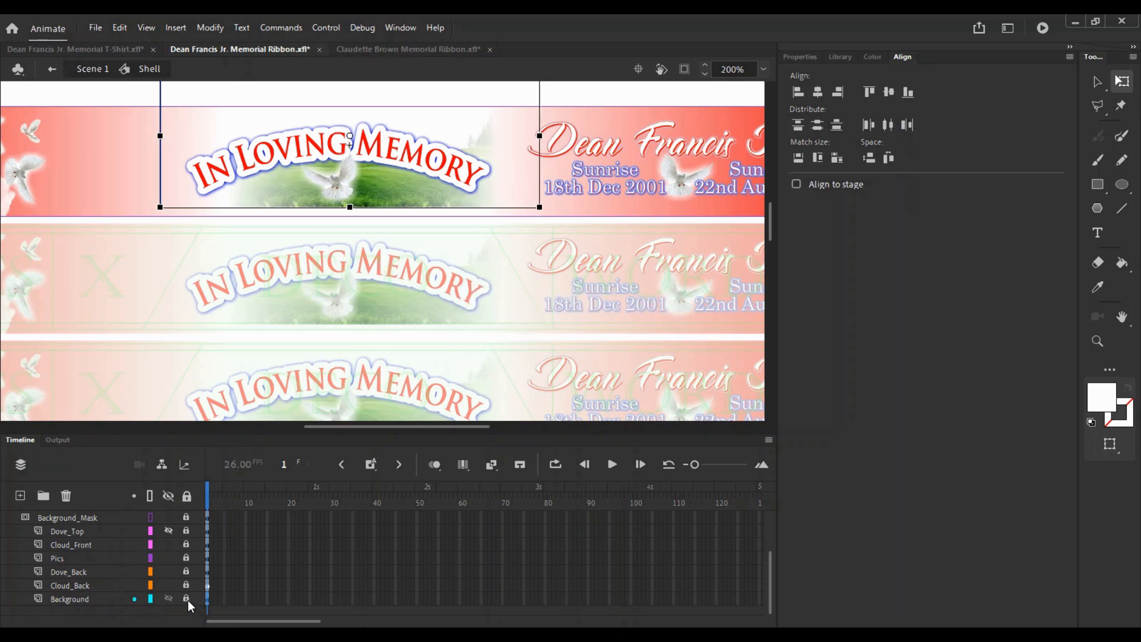
key("ctrl+1")
- Review the whole ribbon sheet and save the file again
key("v")
left_click_drag(191, 311, 244, 346)
scroll(257, 252, "down", 5)
scroll(253, 256, "up", 5)
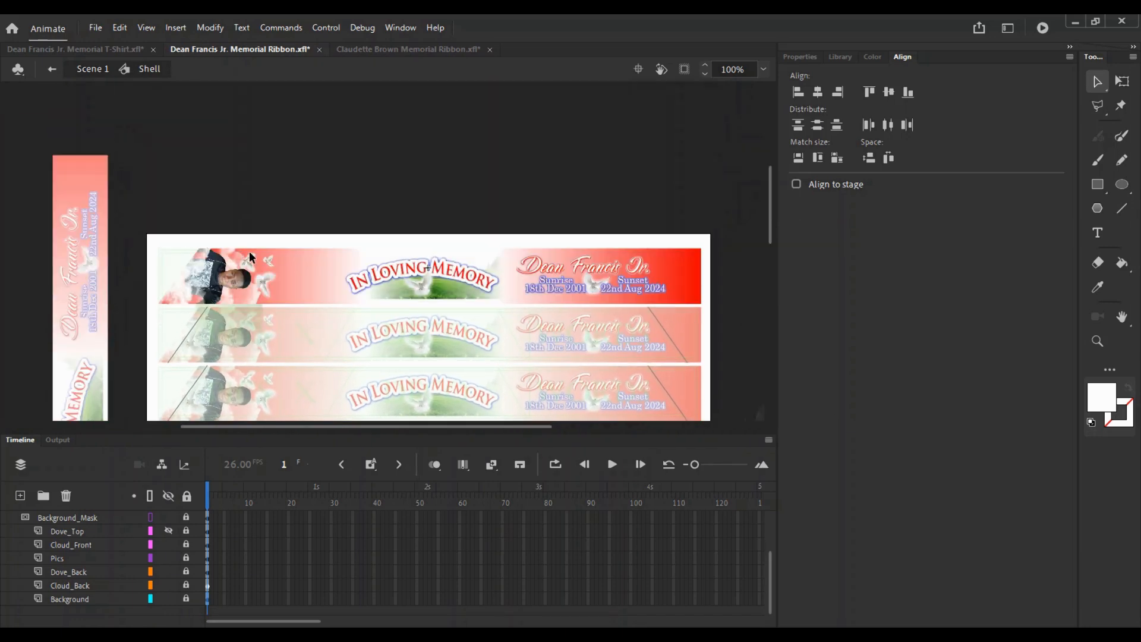
key("ctrl+s")
- Nudge the image behind the In Loving Memory banner a few pixels into place and save
key("z")
left_click(423, 270)
key("v")
left_click(489, 312)
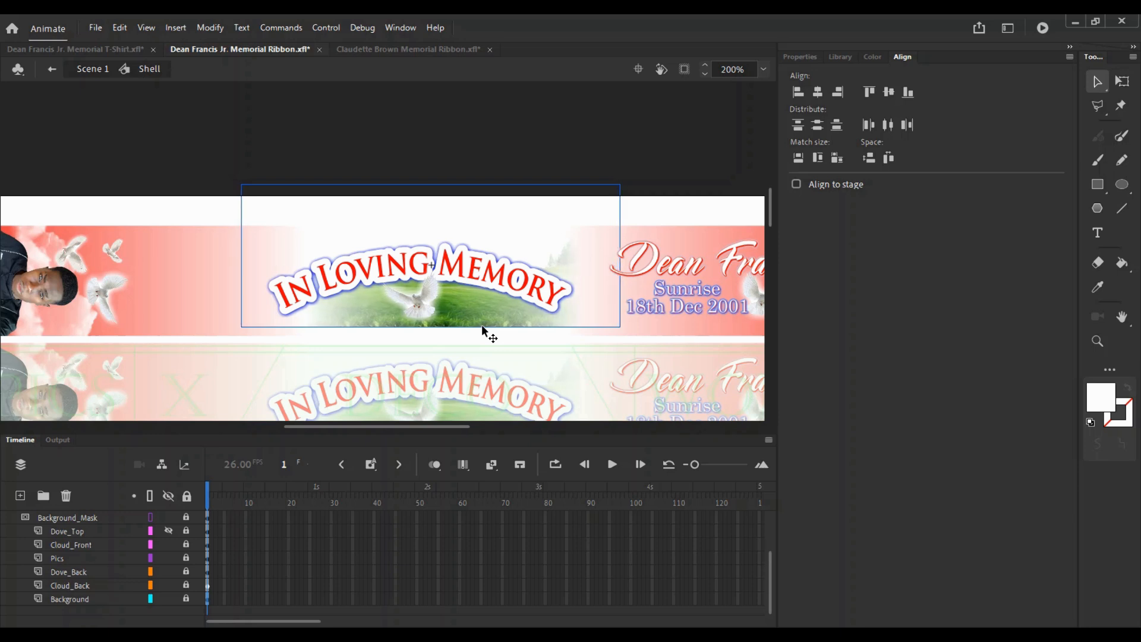
key("q")
key("Up")
key("Up")
key("Up")
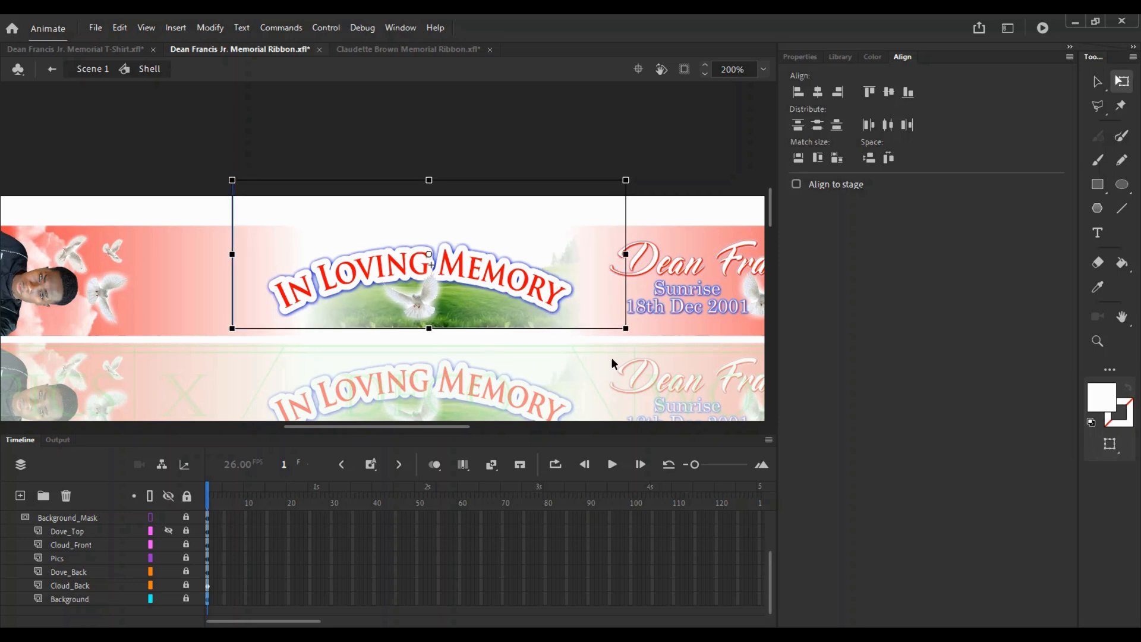
key("Down")
key("Down")
key("Left")
key("Left")
key("Left")
key("Right")
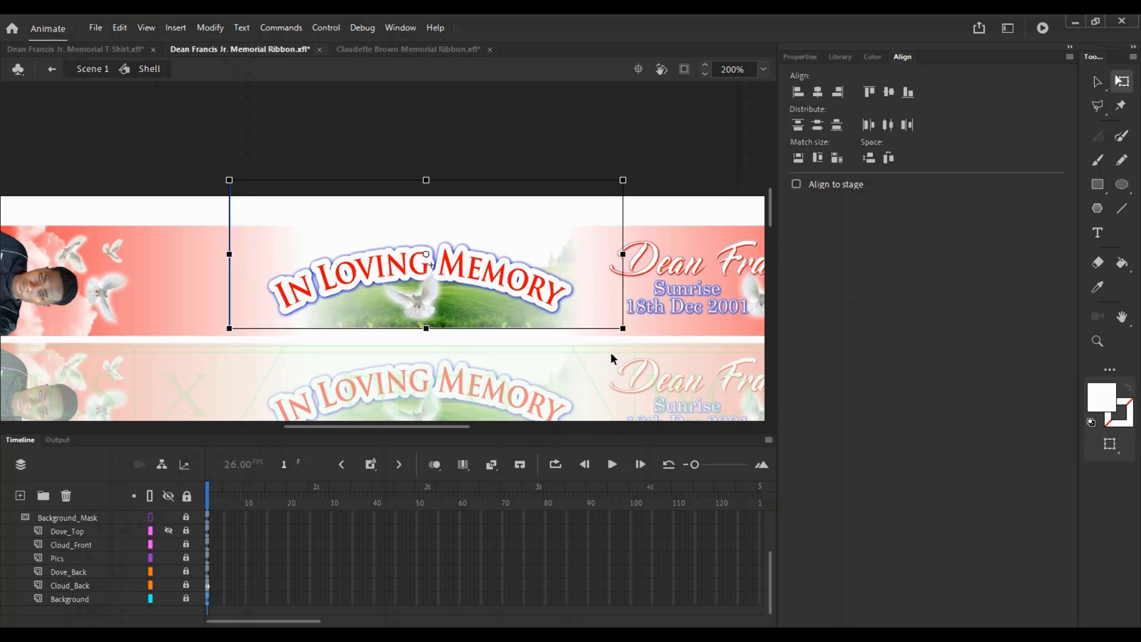
scroll(88, 539, "up", 3)
left_click(72, 571)
key("ctrl+s")
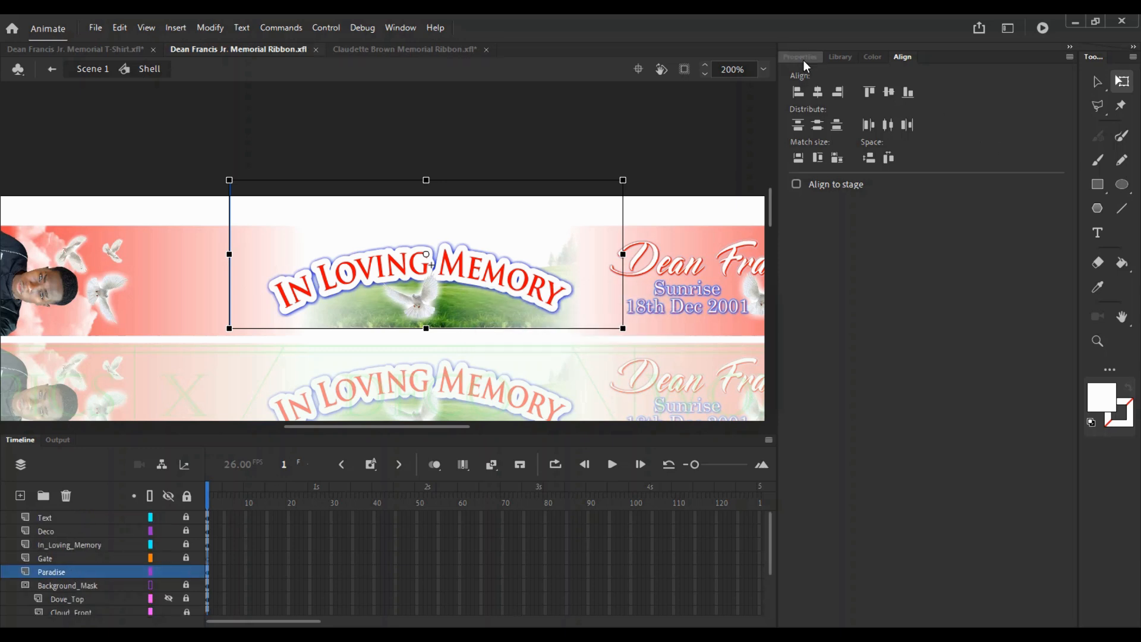
left_click(803, 59)
scroll(1073, 249, "down", 3)
left_click(953, 482)
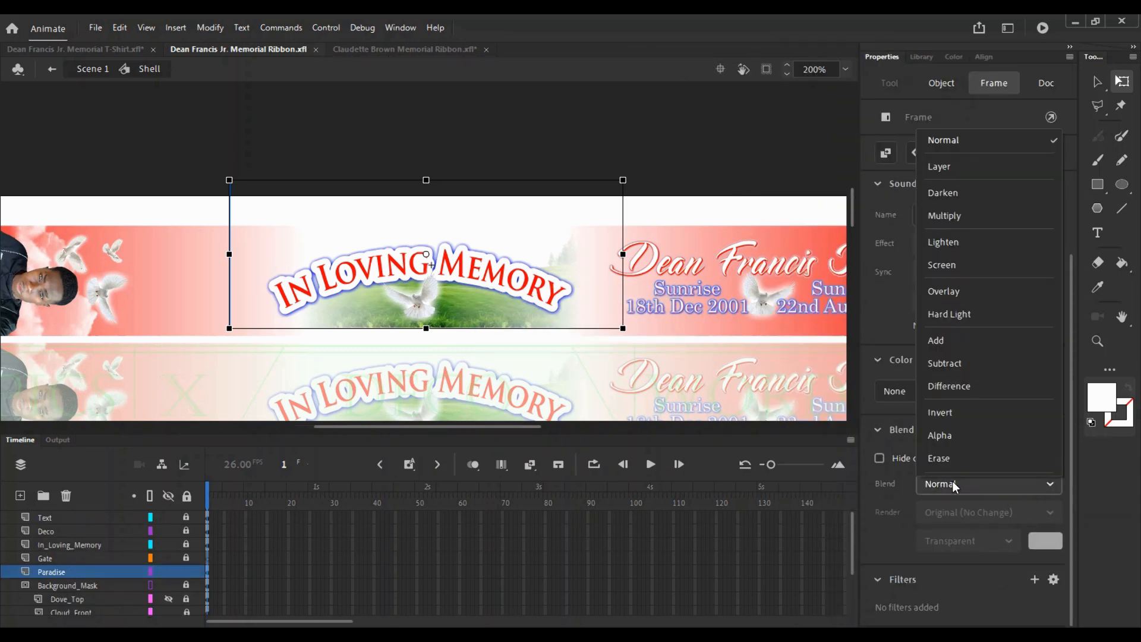
key("Down")
key("Return")
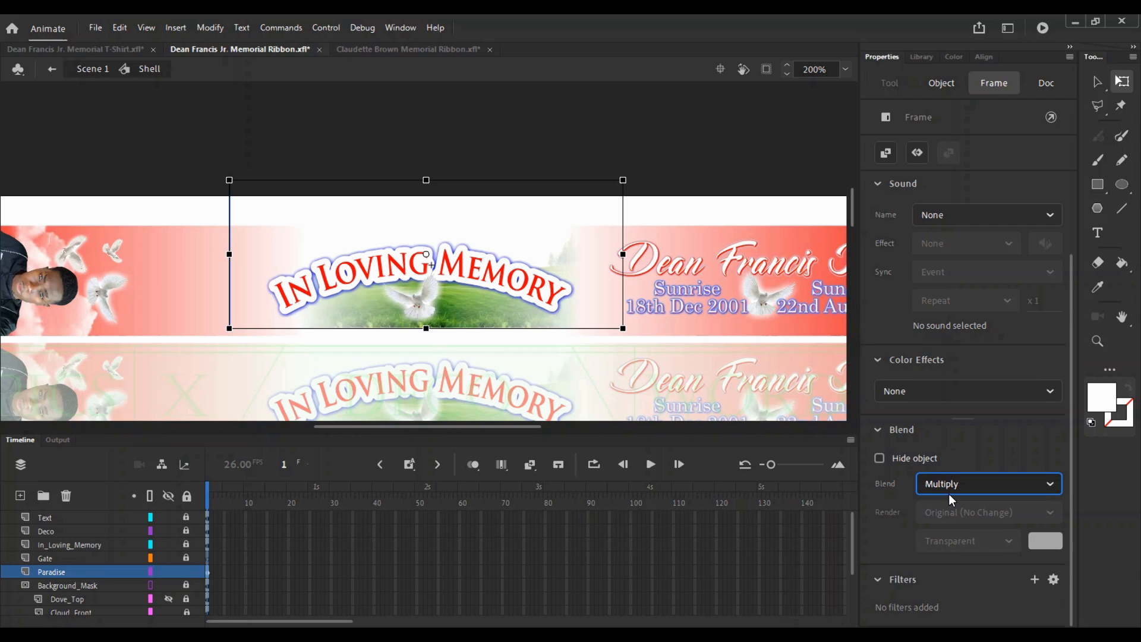
key("Down")
key("Down")
key("Down")
key("Down")
key("Down")
key("Down")
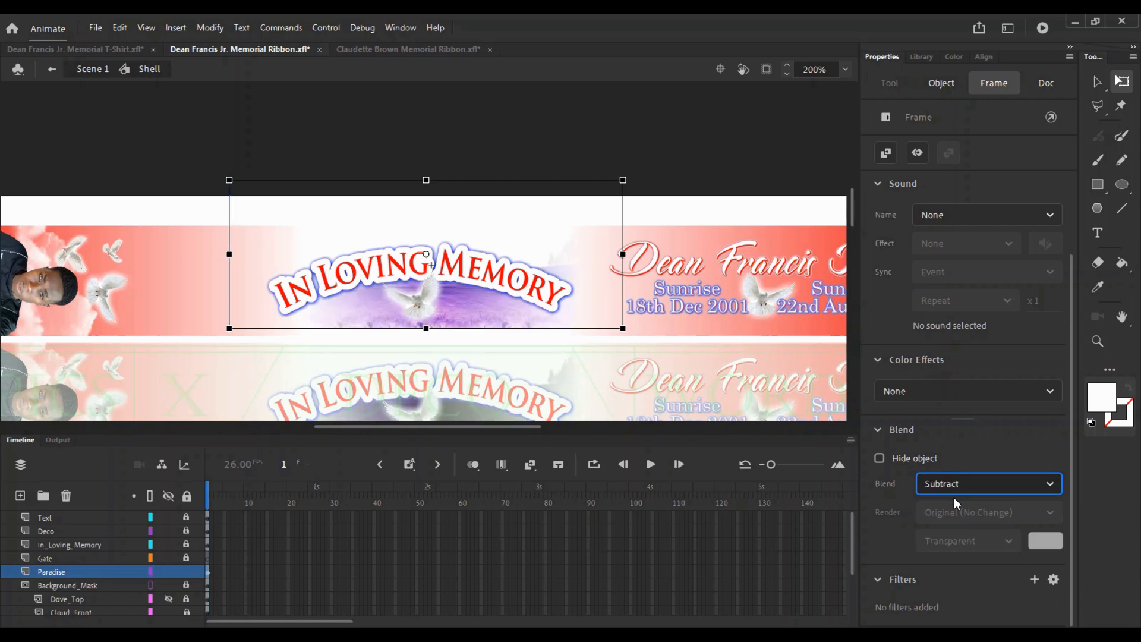
key("Down")
key("Down")
key("Down")
key("Down")
left_click(952, 493)
left_click(963, 140)
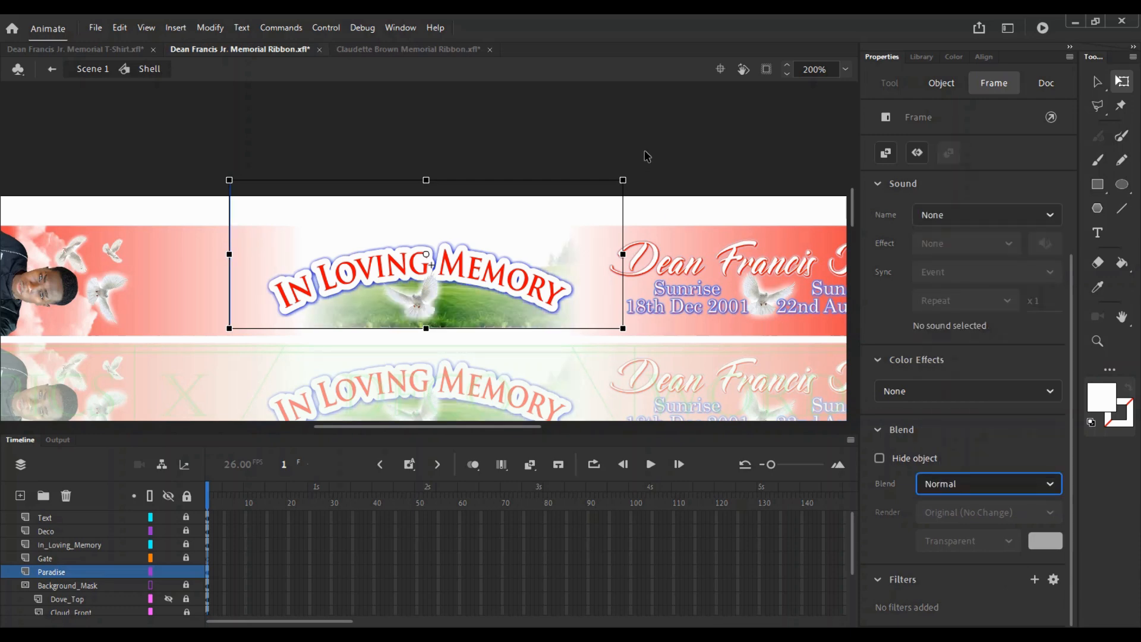
left_click(648, 156)
key("z")
left_click(471, 292, "alt")
left_click_drag(491, 301, 499, 255)
key("ctrl+s")
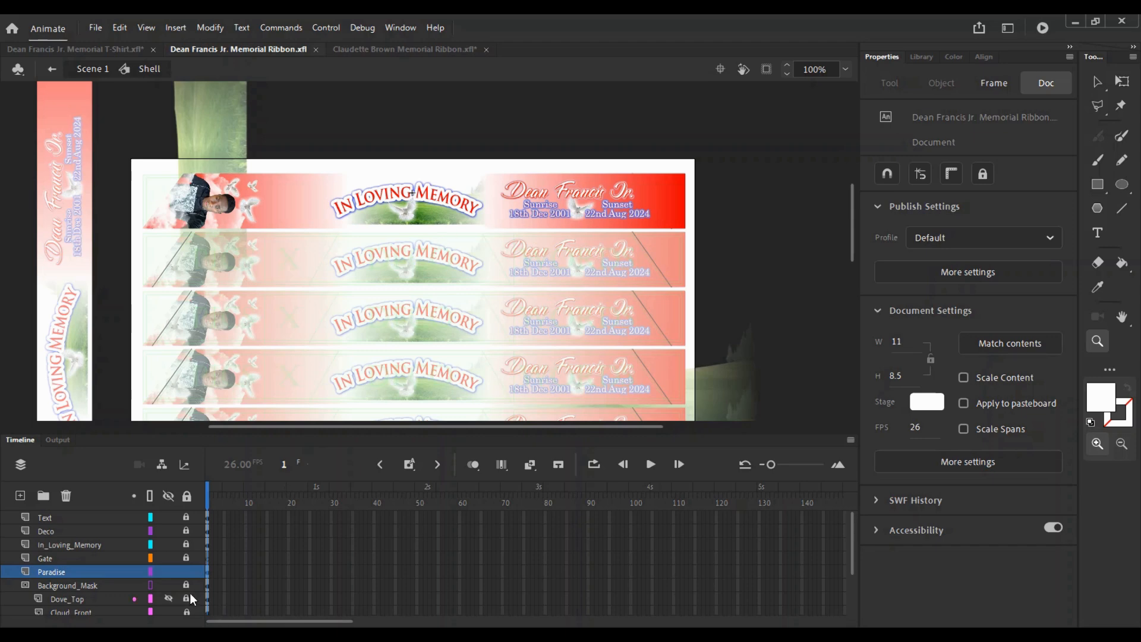
- Lock the Paradise layer and return from the Shell symbol to Scene 1
left_click(186, 571)
left_click(413, 122)
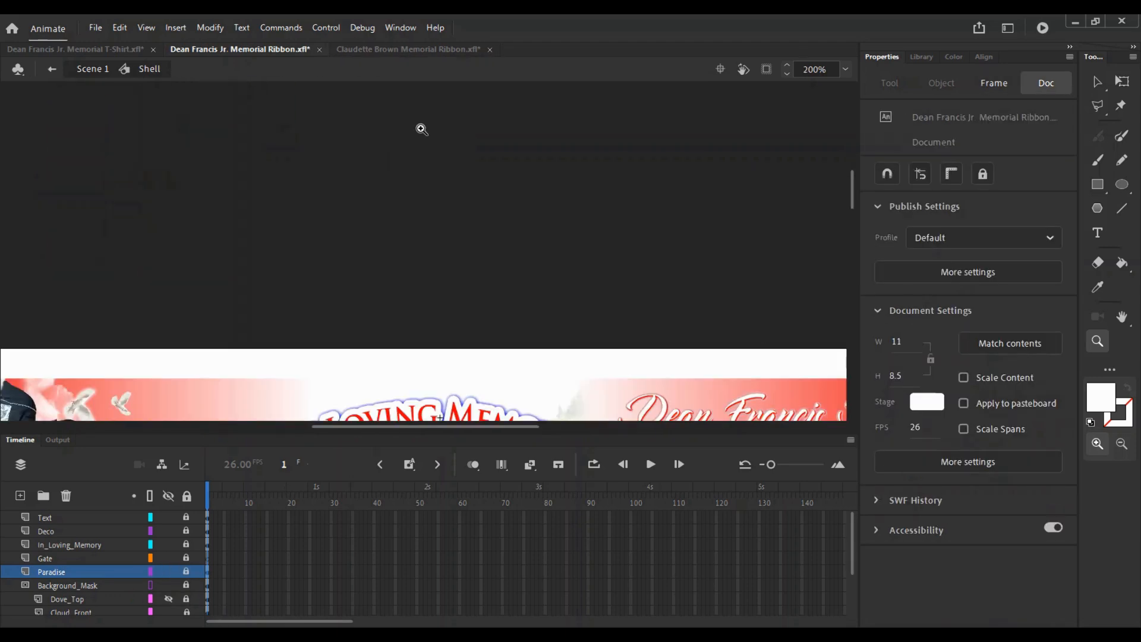
left_click(387, 218, "alt")
key("v")
left_click(93, 69)
- Deselect the ribbon and zoom to 100% on the lower ribbons and grass image
key("z")
left_click(408, 215, "alt")
key("v")
left_click(351, 269)
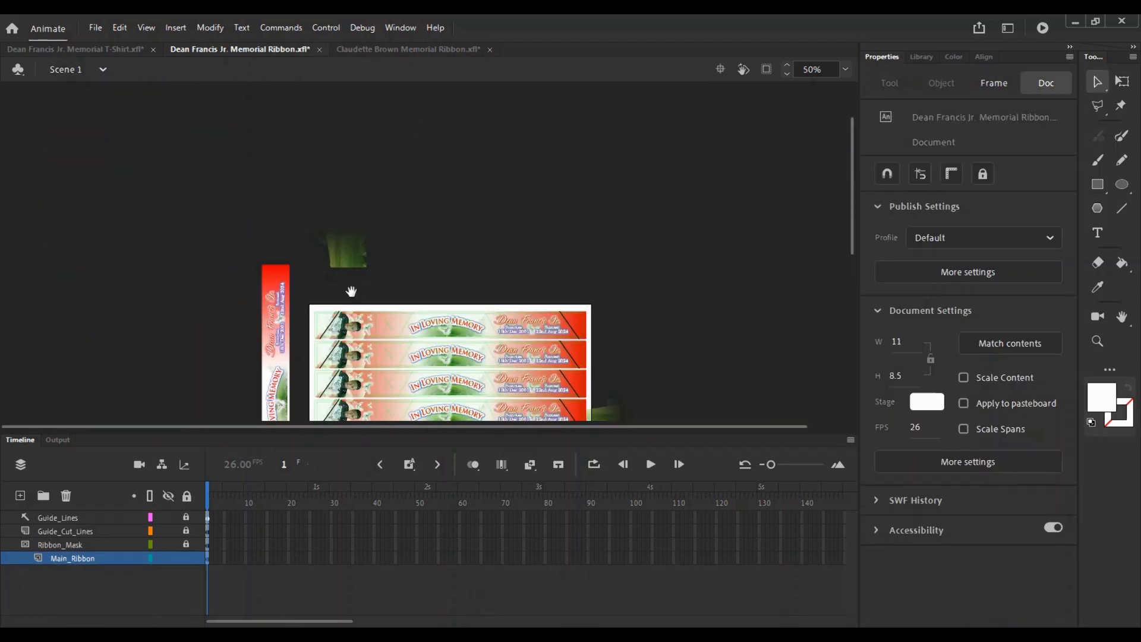
scroll(352, 291, "down", 5)
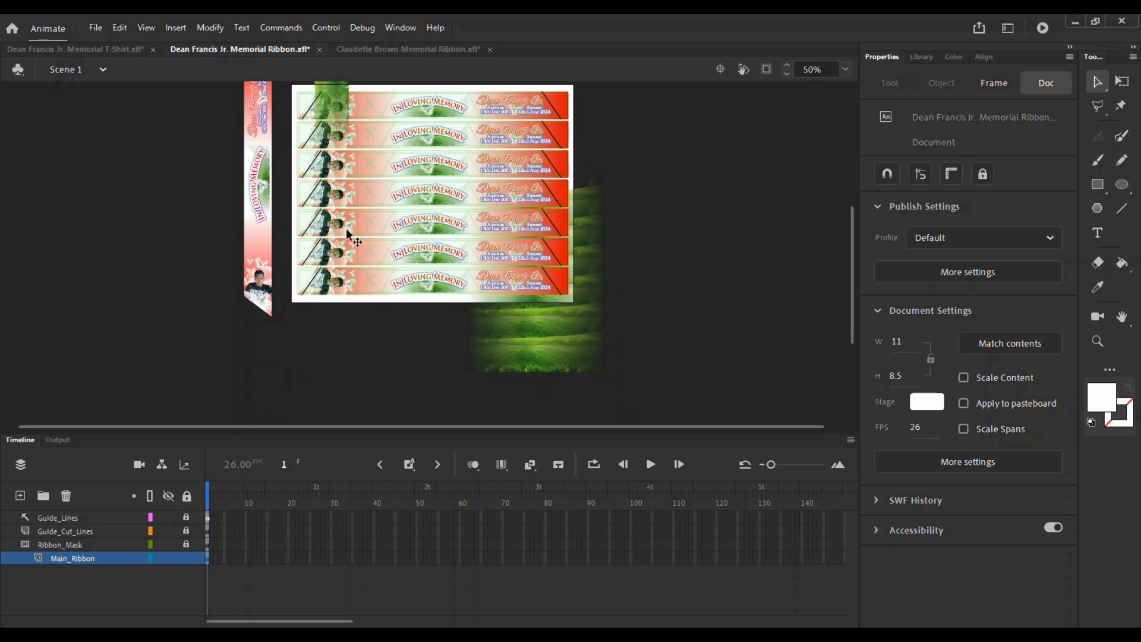
key("z")
left_click(491, 274)
left_click_drag(425, 321, 522, 358)
key("v")
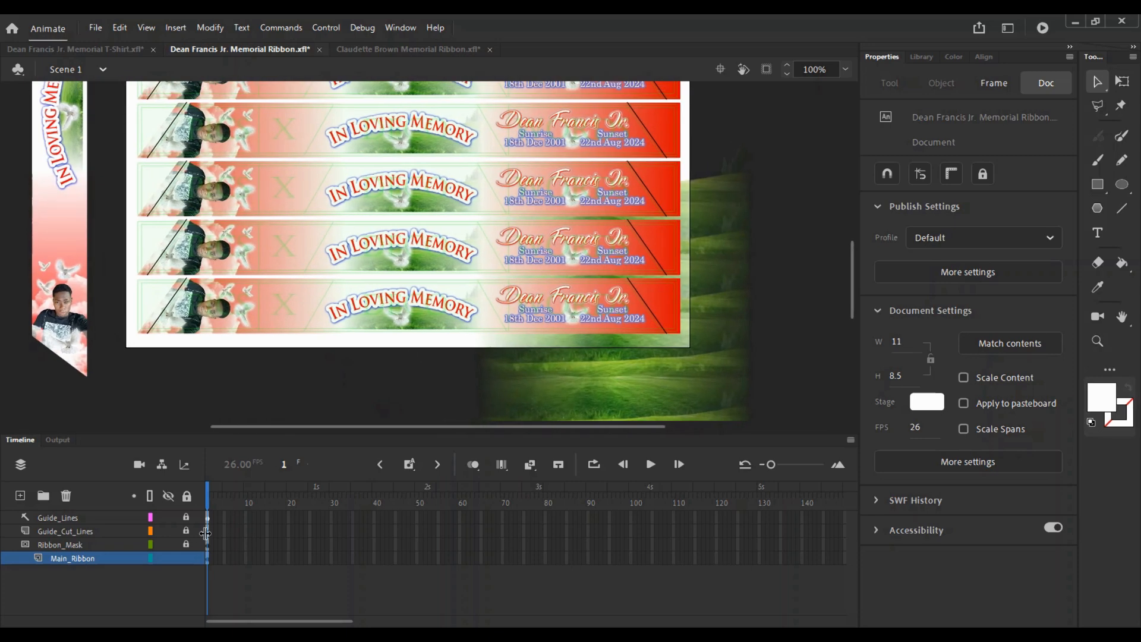
- Inside the Shell symbol, move the Paradise layer under Background_Mask and keep it locked
double_click(437, 183)
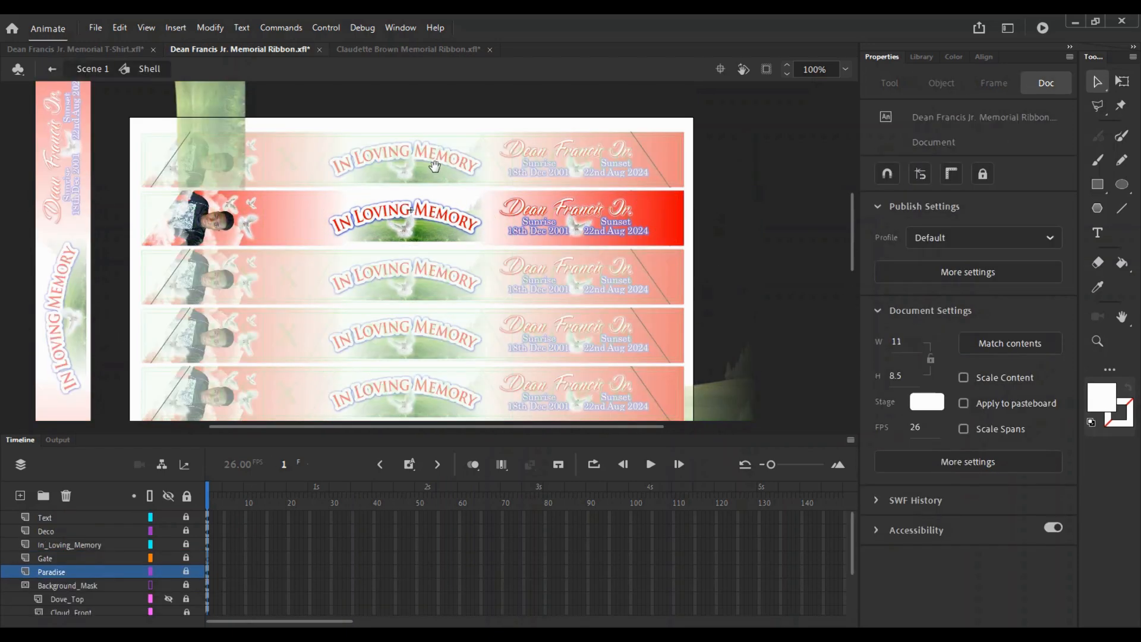
key("z")
left_click(579, 356, "alt")
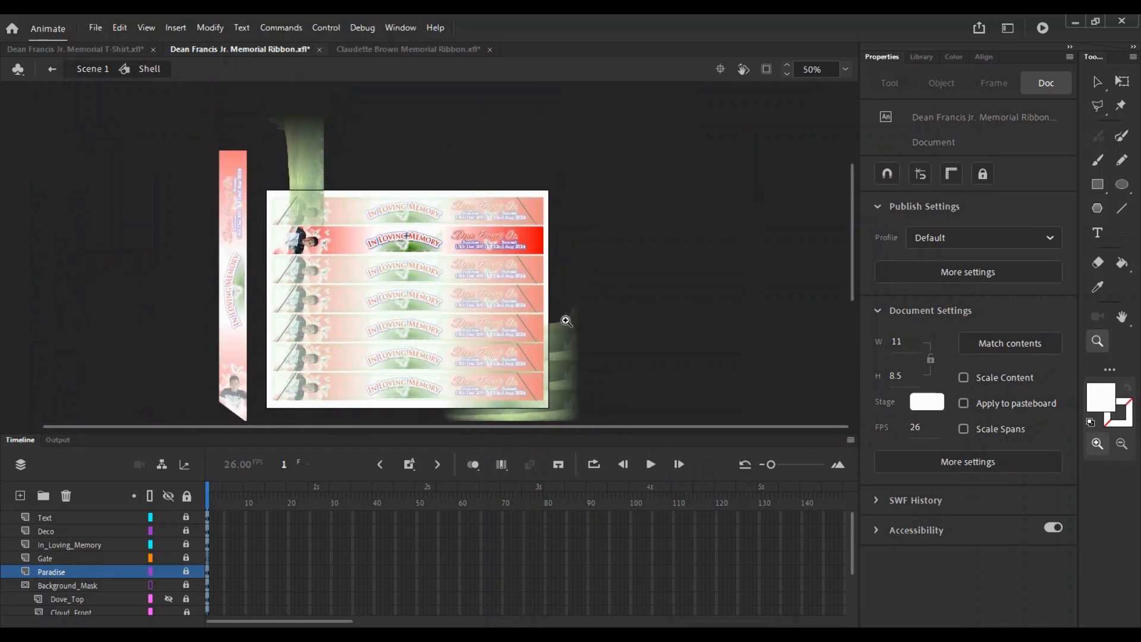
key("v")
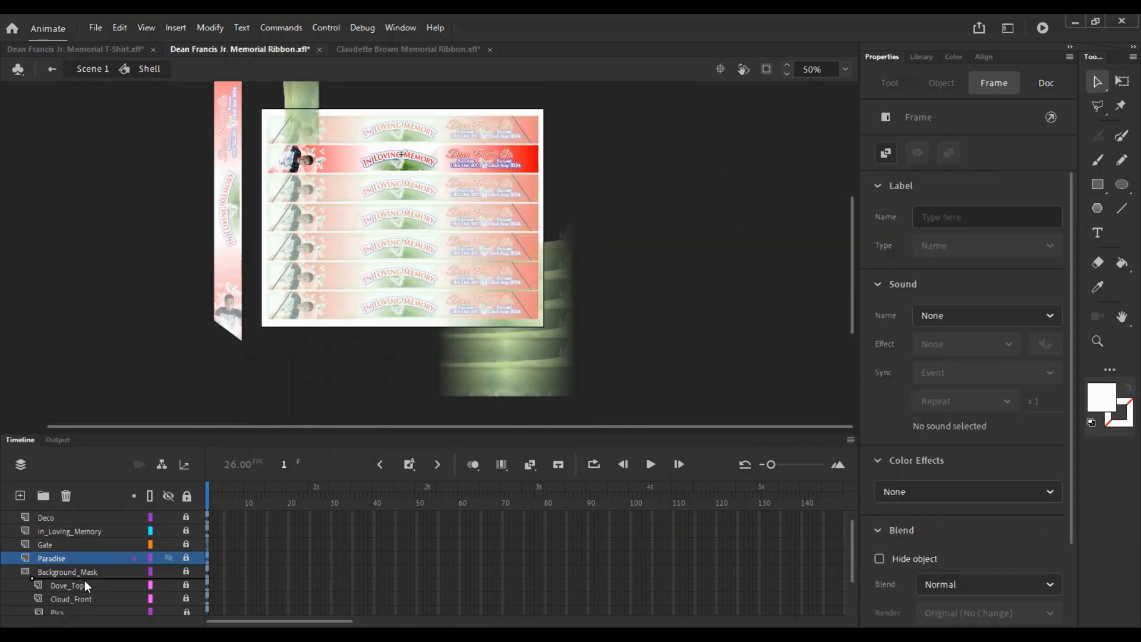
left_click_drag(85, 582, 85, 579)
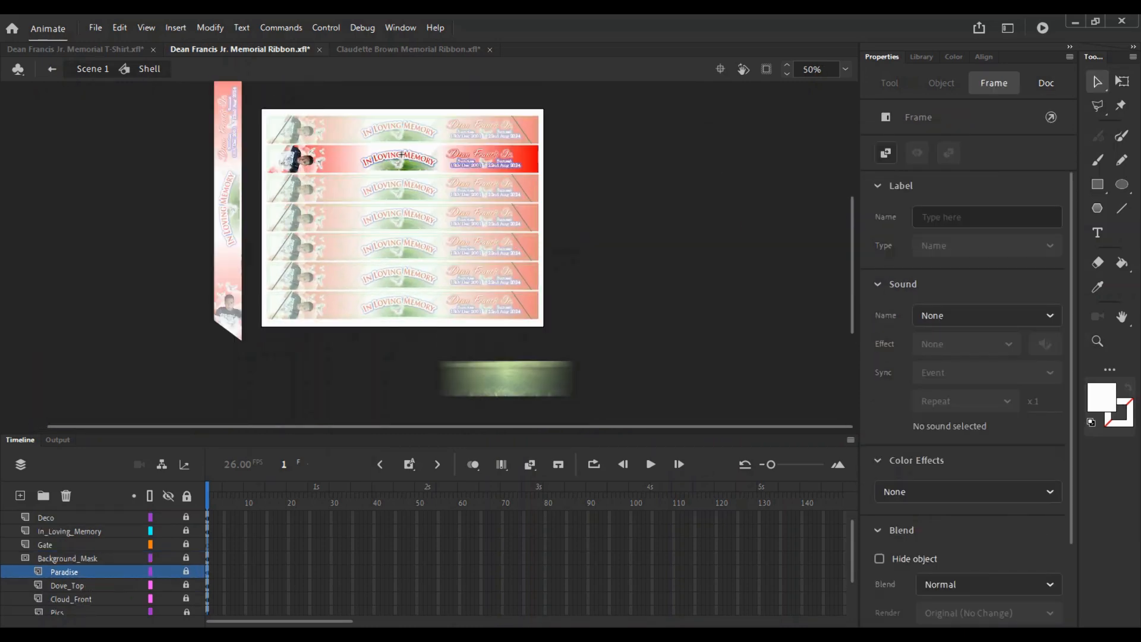
left_click(185, 571)
left_click(185, 572)
- Zoom in on the ribbons to check the grass clipping, then back out to the whole sheet
key("z")
left_click(466, 148)
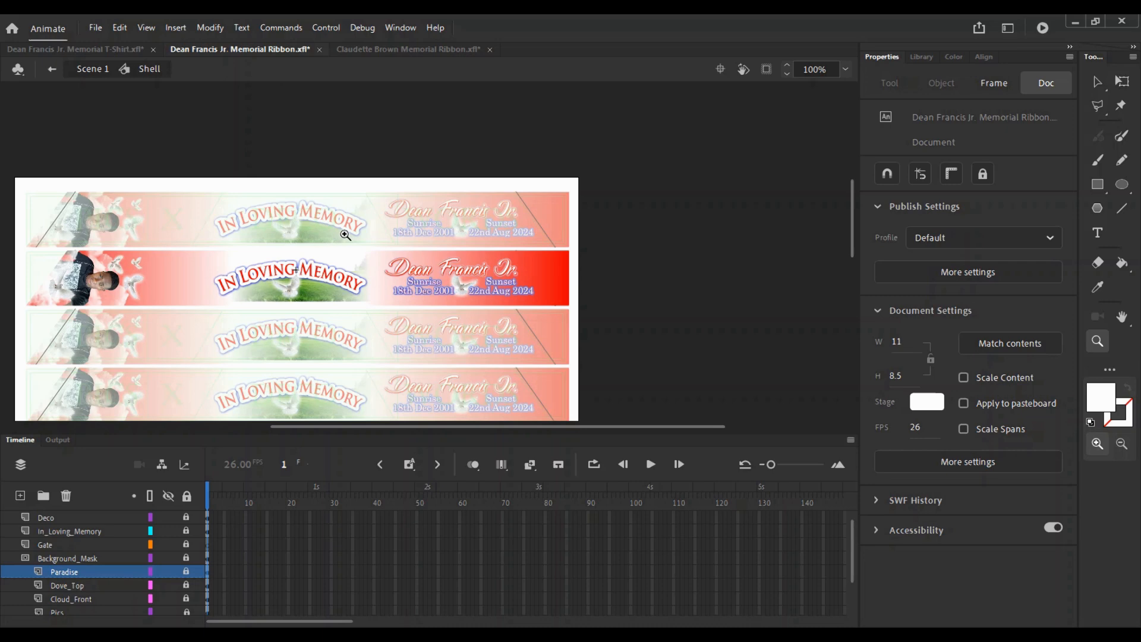
left_click(332, 273)
key("v")
key("z")
left_click(430, 256, "alt")
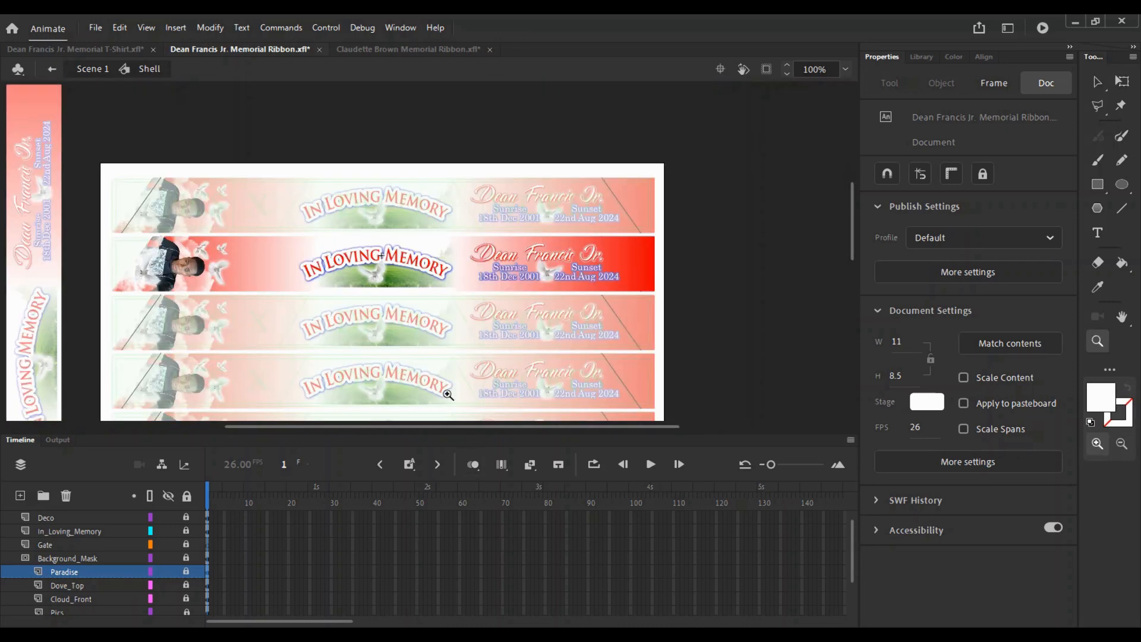
key("v")
- Unlock the Paradise layer, check the grass image placement, and return to Scene 1
left_click(186, 572)
key("z")
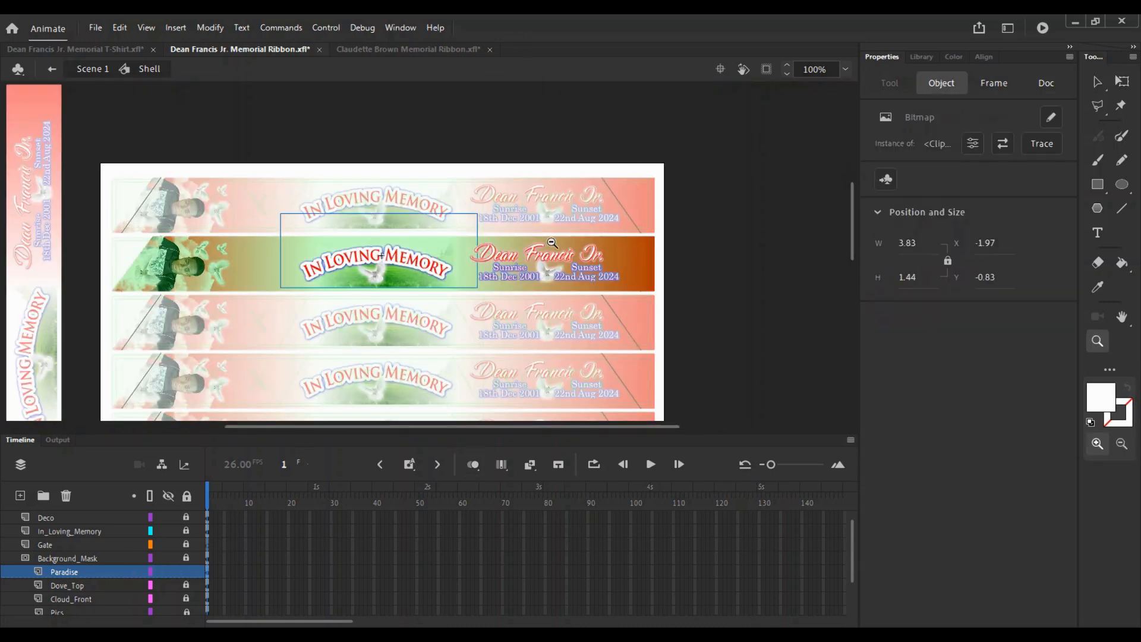
left_click(466, 145, "alt")
key("v")
double_click(348, 375)
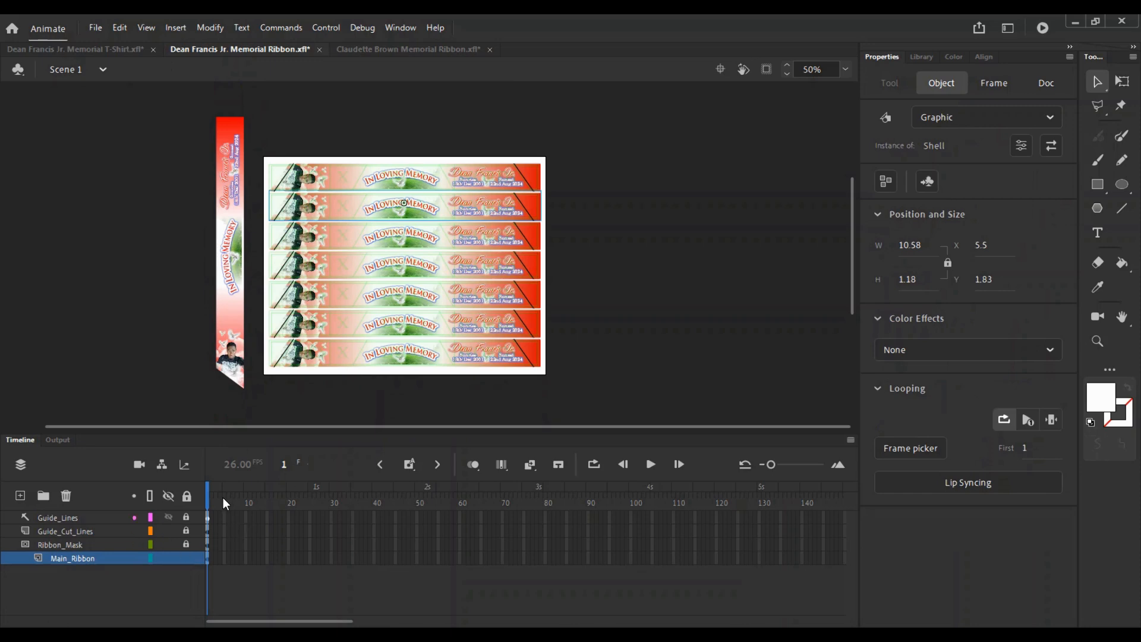
- Lock the Main_Ribbon layer, zoom to 100%, and save the ribbon file
left_click(186, 559)
key("z")
left_click(402, 224)
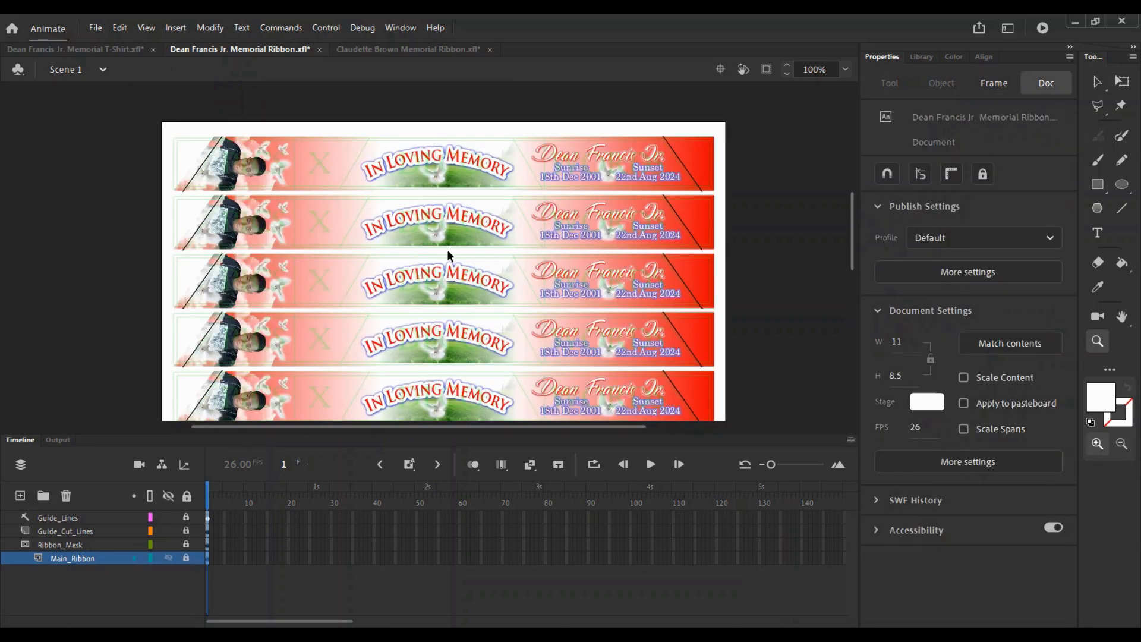
key("ctrl+s")
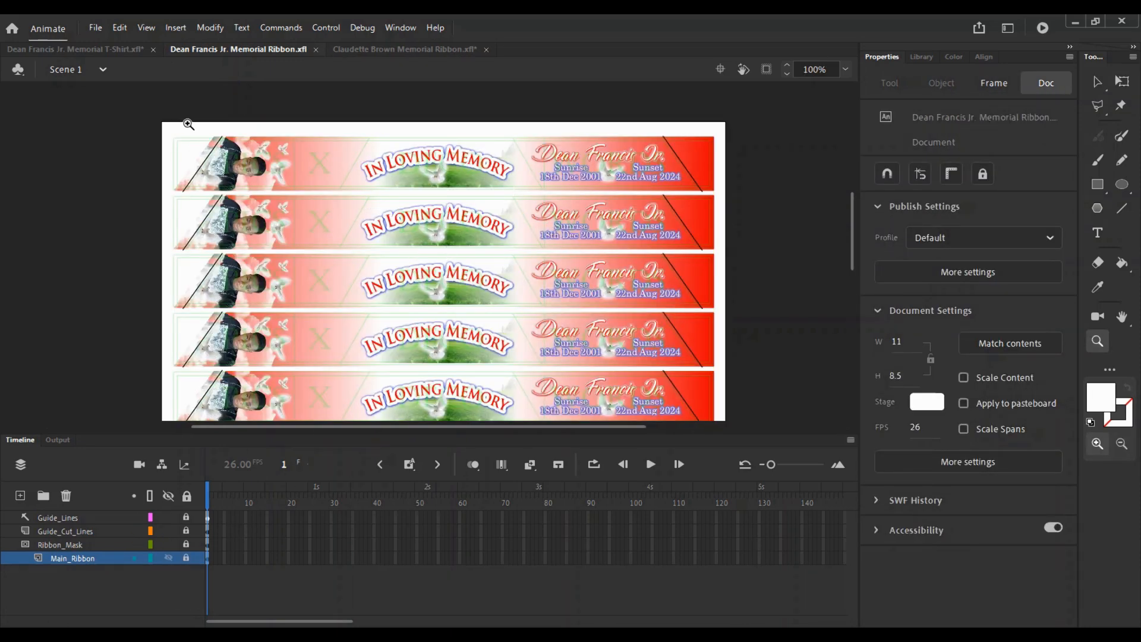